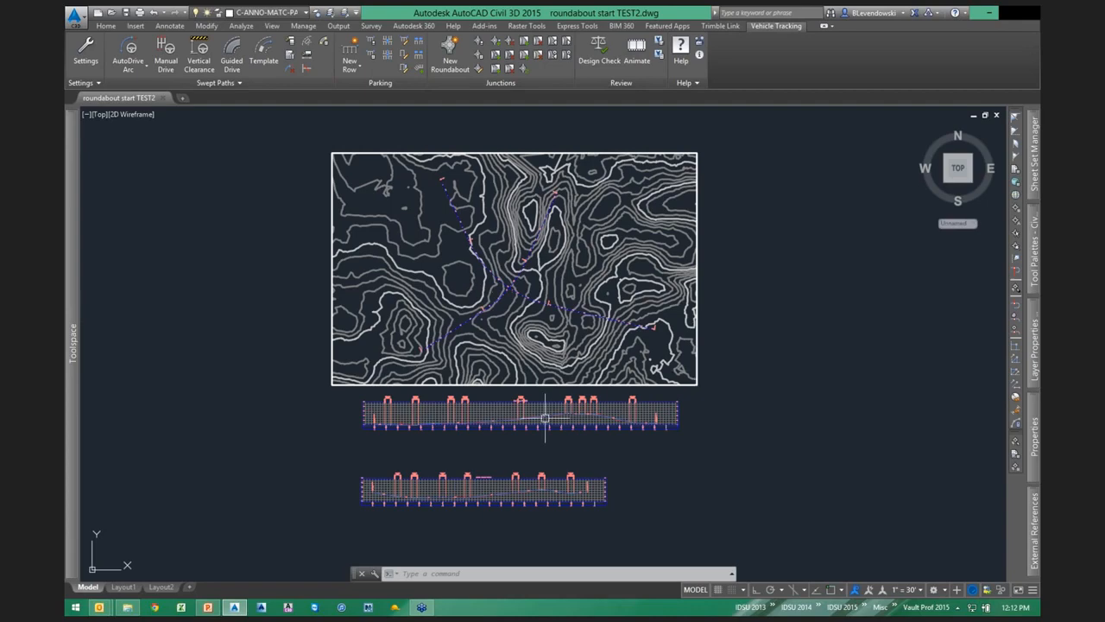
# Examine the crossing of the two road alignments on the existing ground contours.
pyautogui.scroll(2, 544, 418)
pyautogui.scroll(-2, 540, 406)
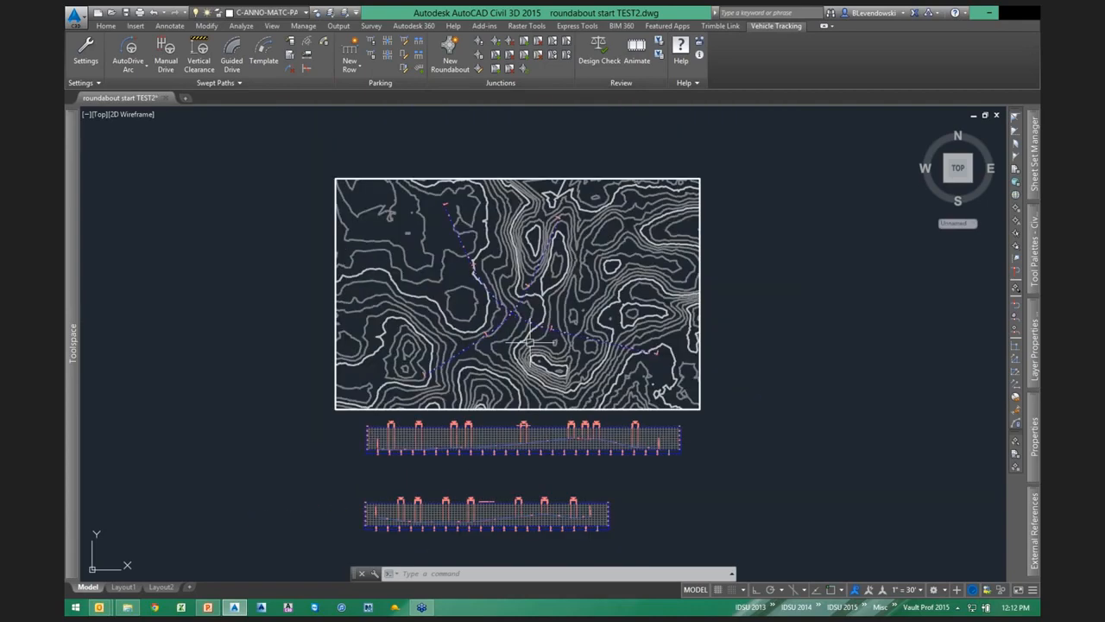
pyautogui.scroll(6, 529, 343)
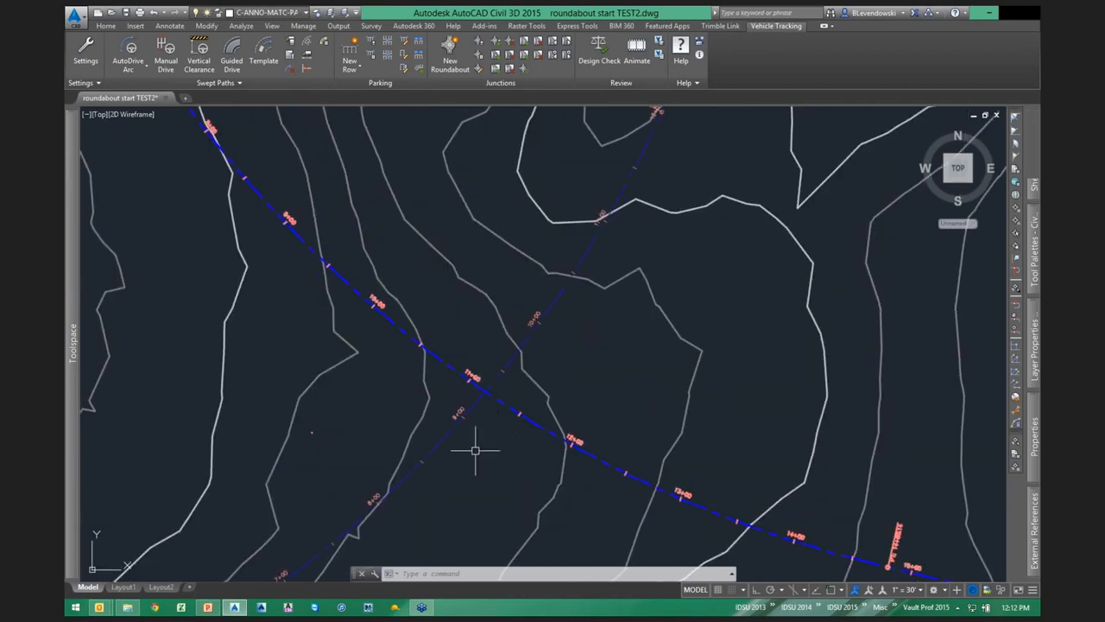
pyautogui.moveTo(474, 450); pyautogui.dragTo(502, 414, button='middle')
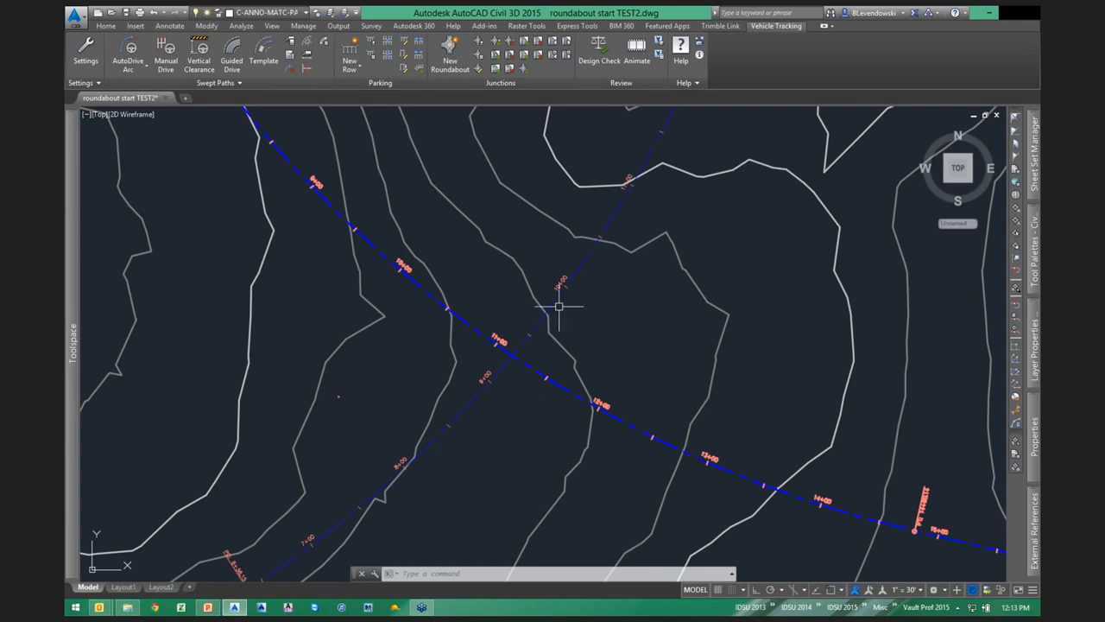
pyautogui.moveTo(520, 229); pyautogui.dragTo(508, 270, button='middle')
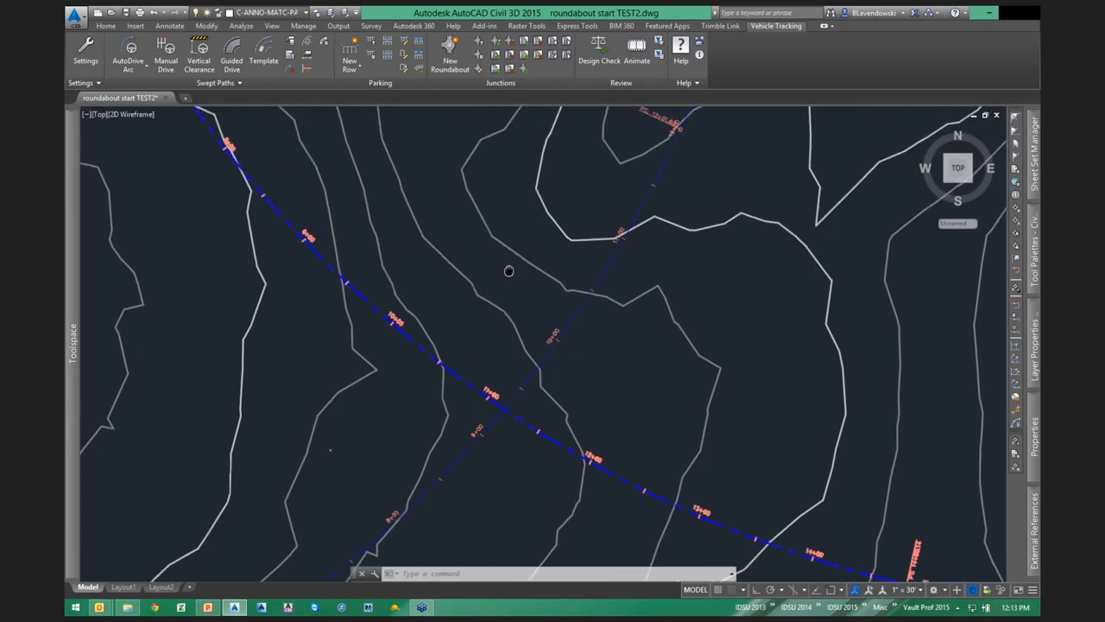
pyautogui.scroll(-3, 508, 270)
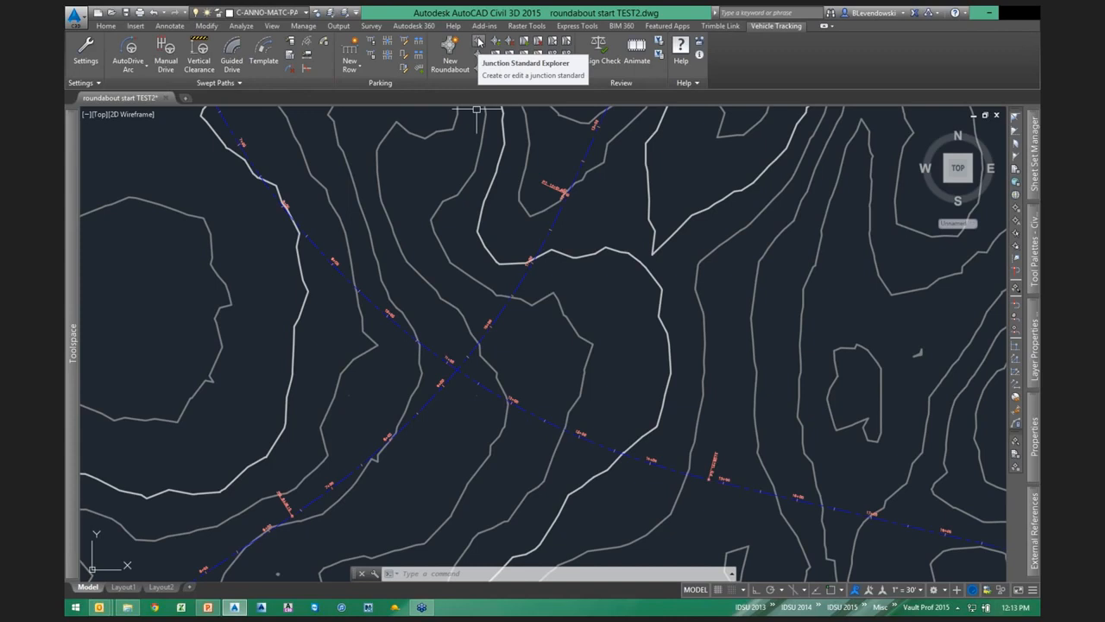
# Open the Junction Standard Explorer and expand the US Federal Highways Administration standards down to Roundabouts: An Informational Guide 2010, widening the name column.
pyautogui.click(479, 41)
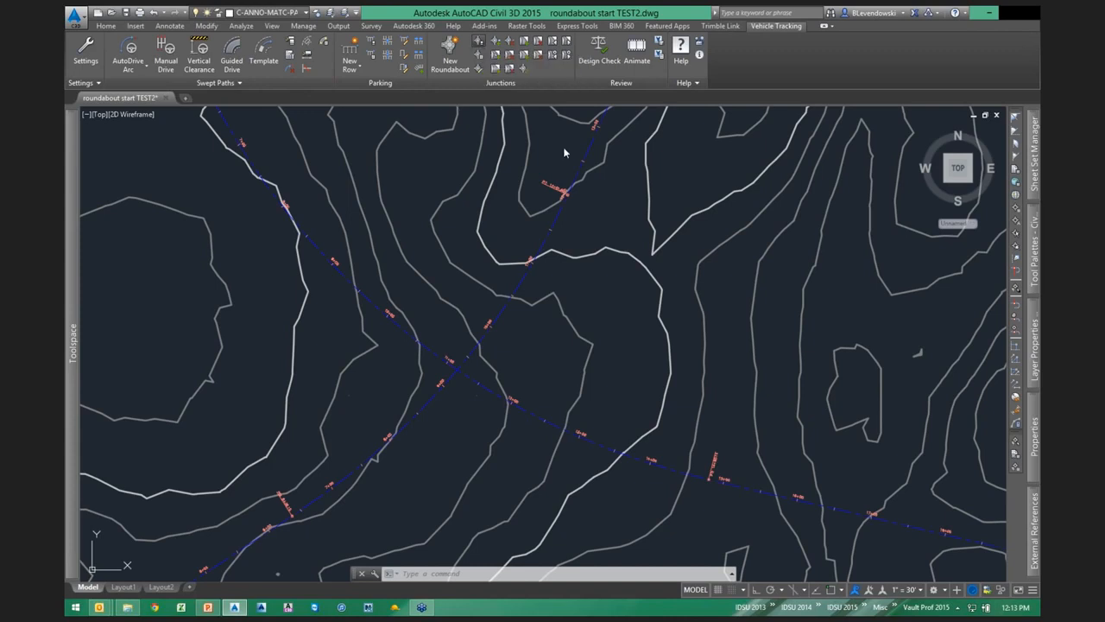
pyautogui.moveTo(565, 137); pyautogui.dragTo(462, 100)
pyautogui.click(362, 185)
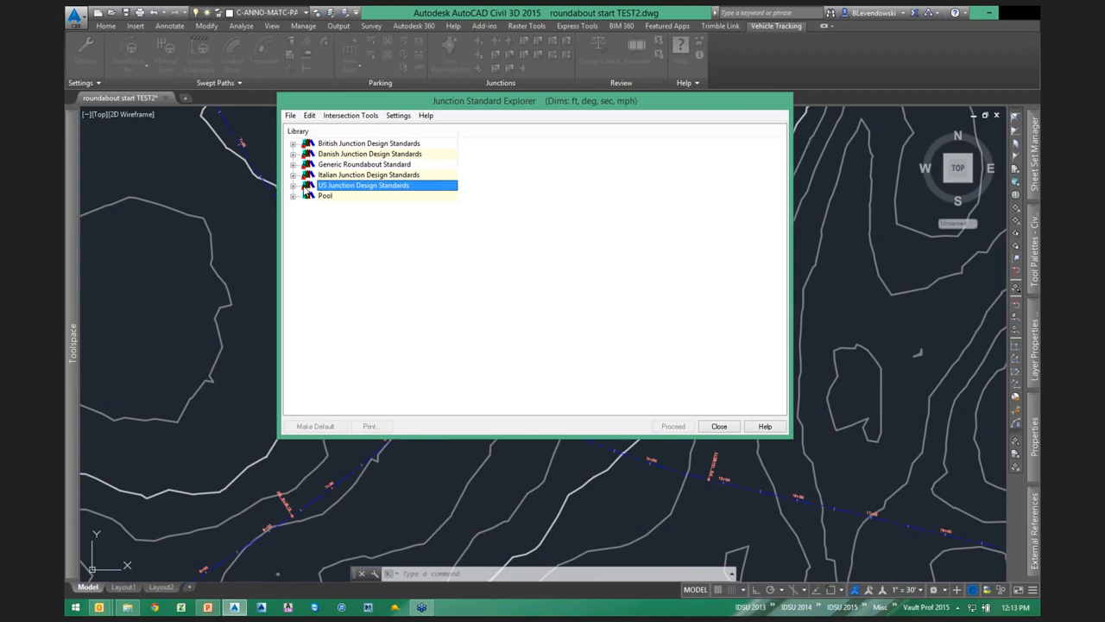
pyautogui.click(293, 185)
pyautogui.click(309, 196)
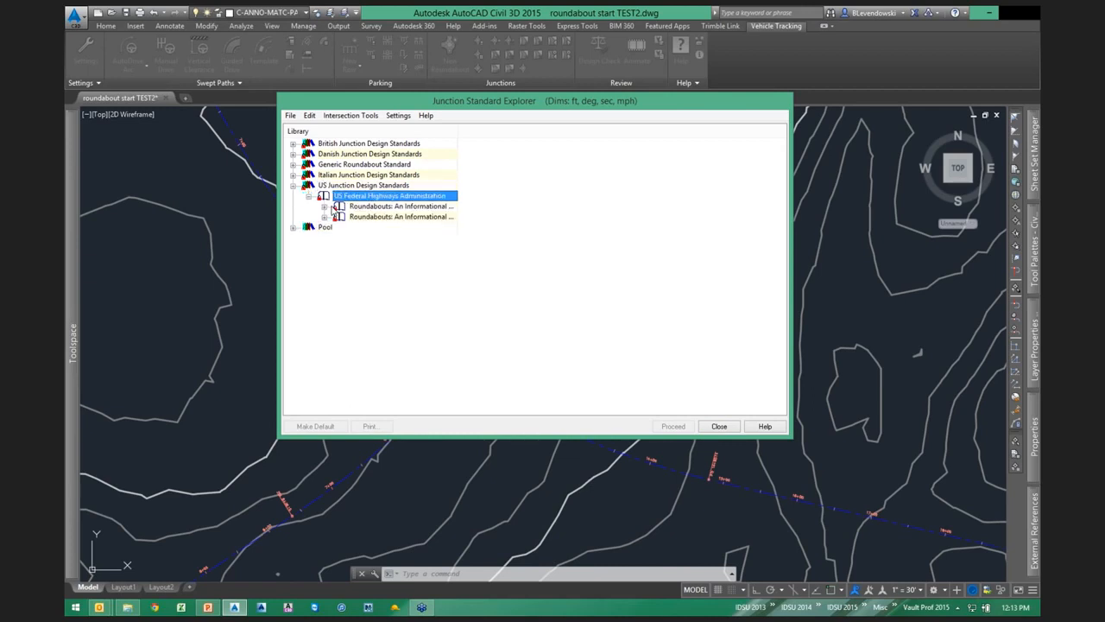
pyautogui.click(323, 216)
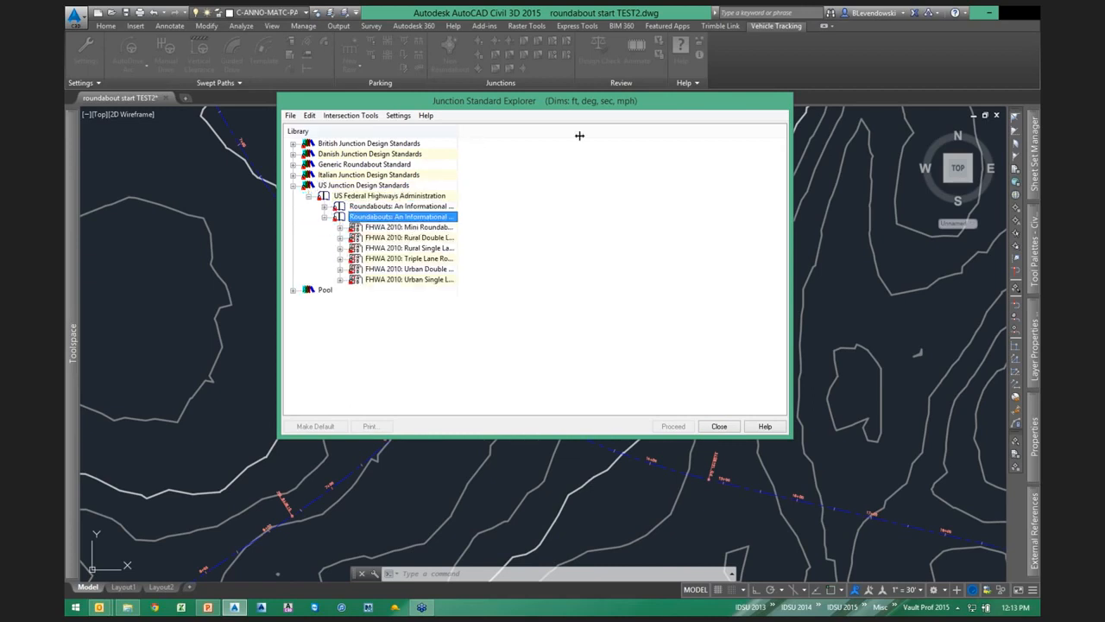
pyautogui.moveTo(457, 136); pyautogui.dragTo(579, 135)
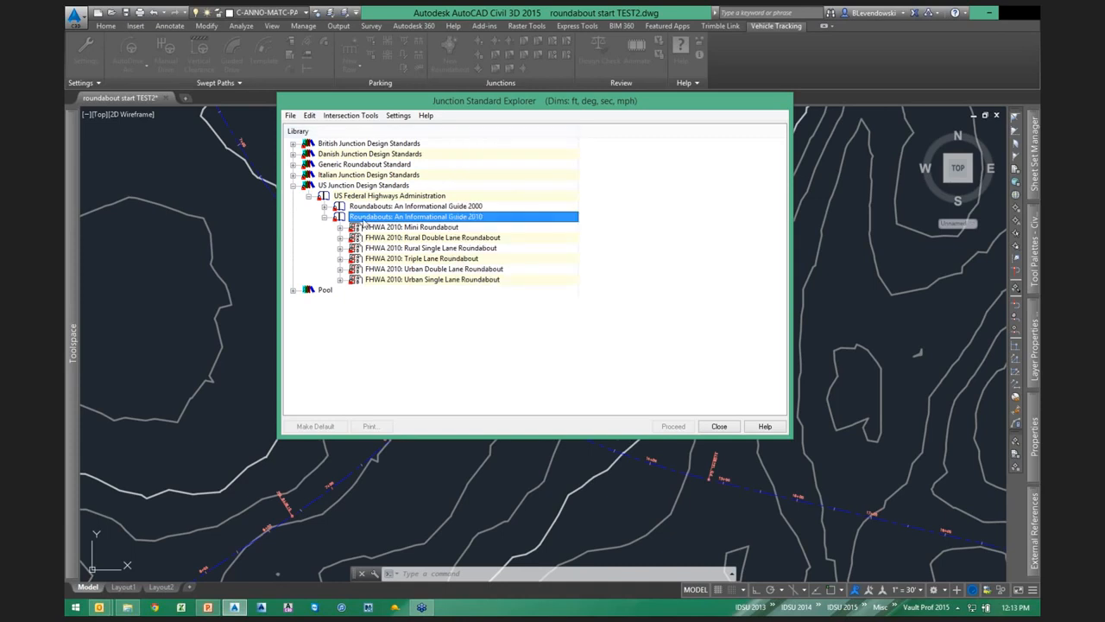
# Set FHWA 2010: Urban Single Lane Roundabout as the default junction standard.
pyautogui.click(436, 280)
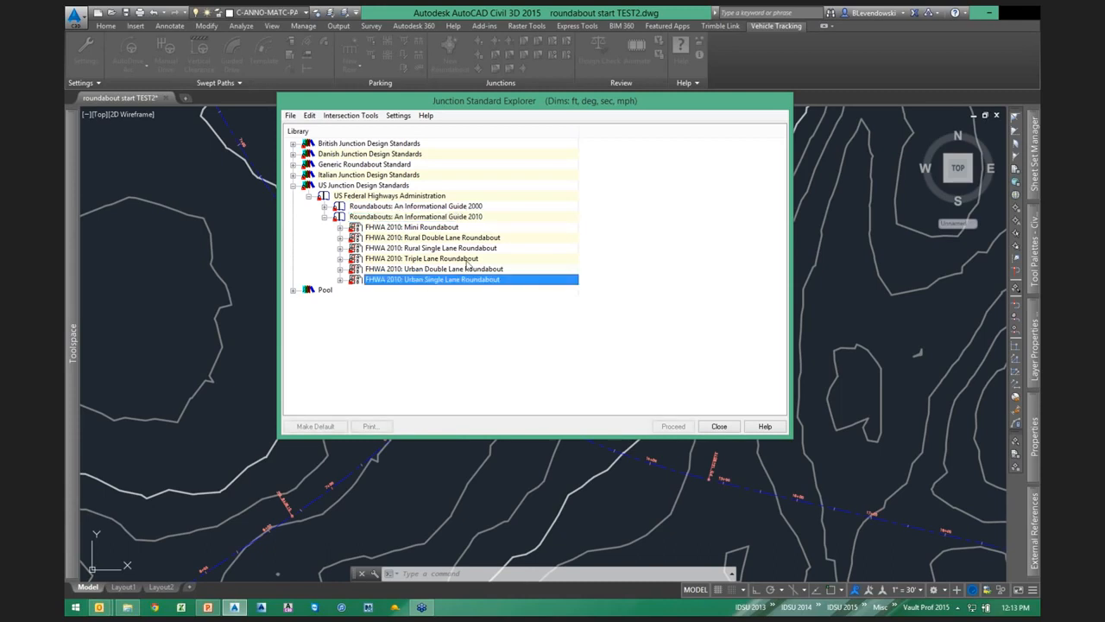
pyautogui.rightClick(395, 281)
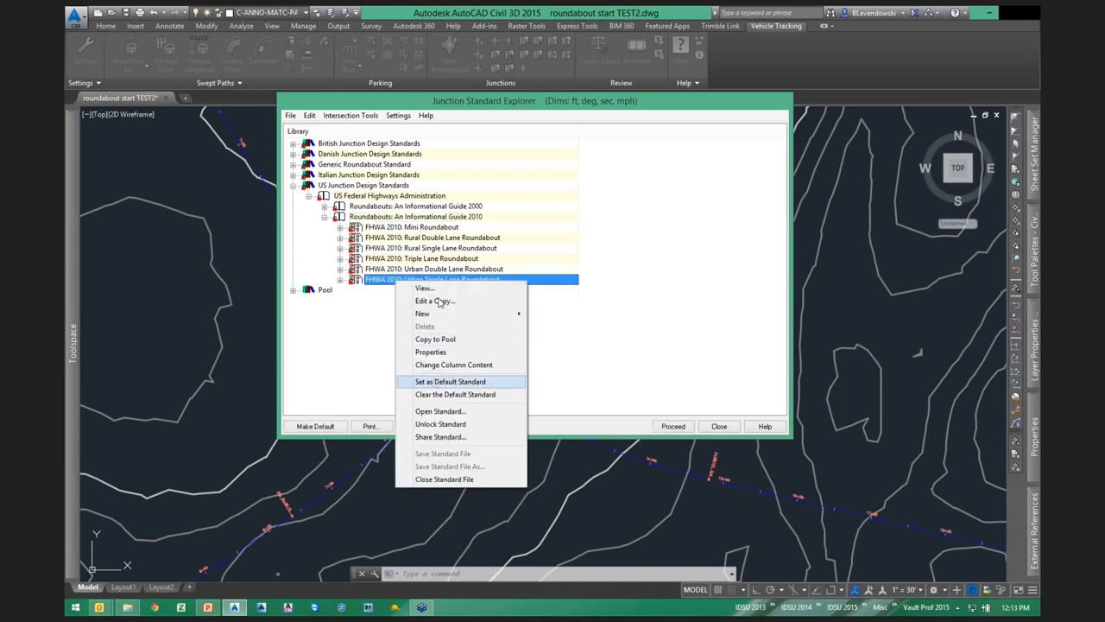
pyautogui.click(436, 382)
pyautogui.click(457, 268)
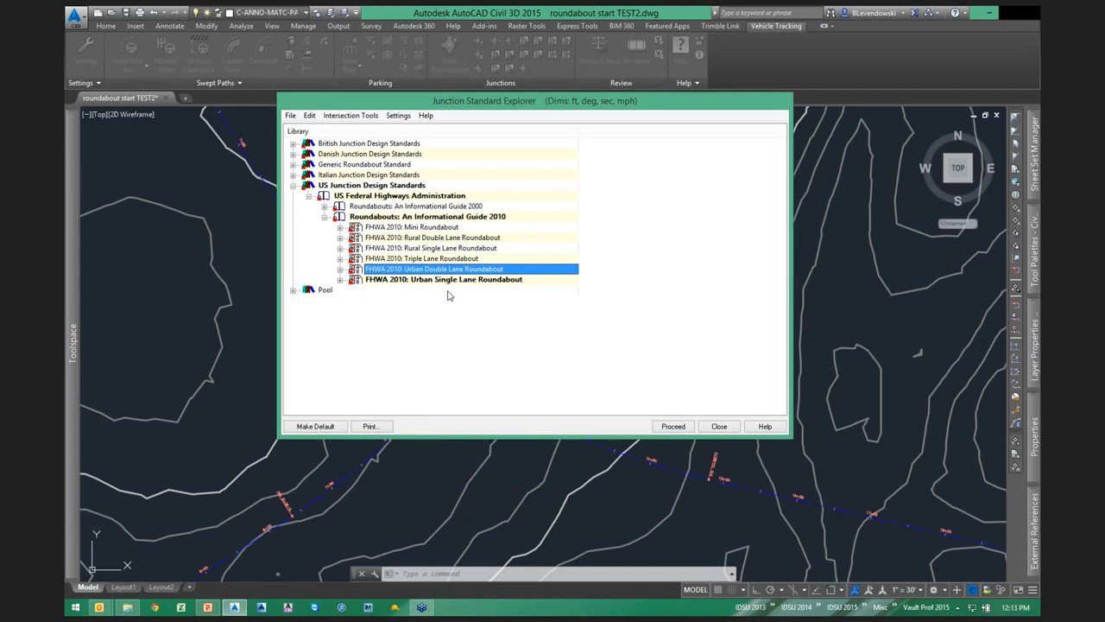
pyautogui.click(448, 72)
# View the FHWA 2010: Urban Single Lane Roundabout standard and check its central island diameters and apron width.
pyautogui.click(401, 280)
pyautogui.rightClick(401, 283)
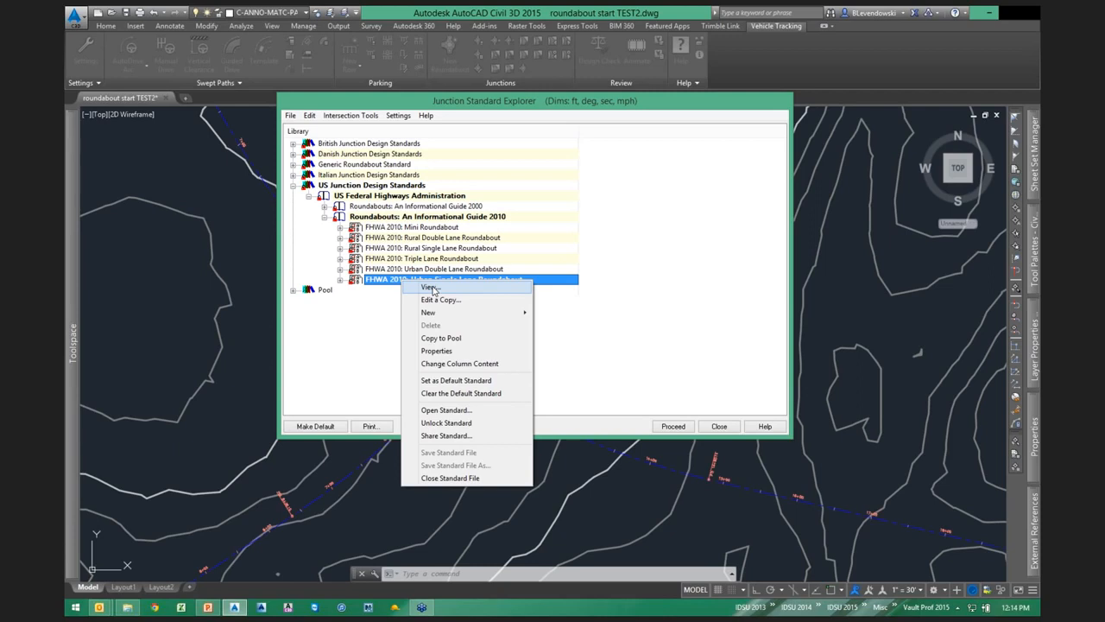
pyautogui.click(433, 288)
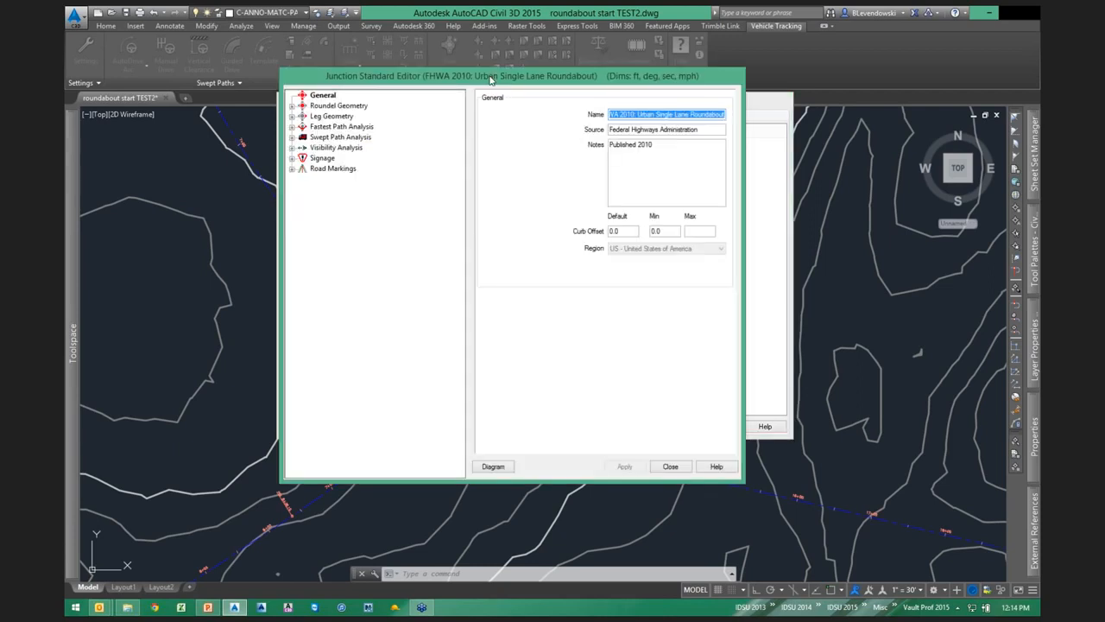
pyautogui.moveTo(390, 78); pyautogui.dragTo(296, 73)
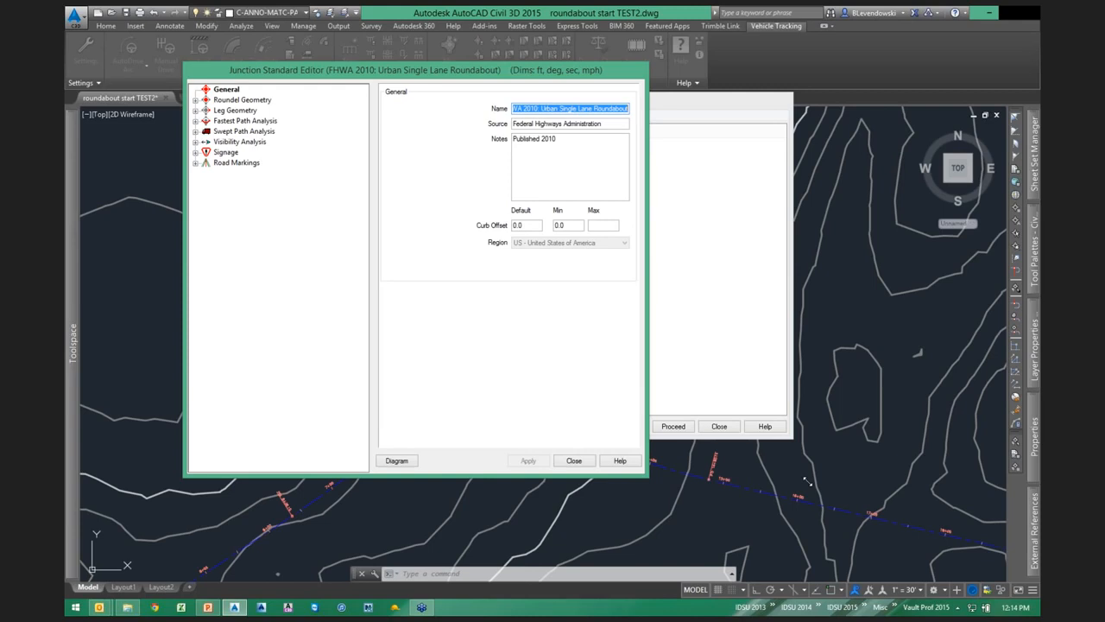
pyautogui.moveTo(805, 481); pyautogui.dragTo(710, 476)
pyautogui.click(196, 100)
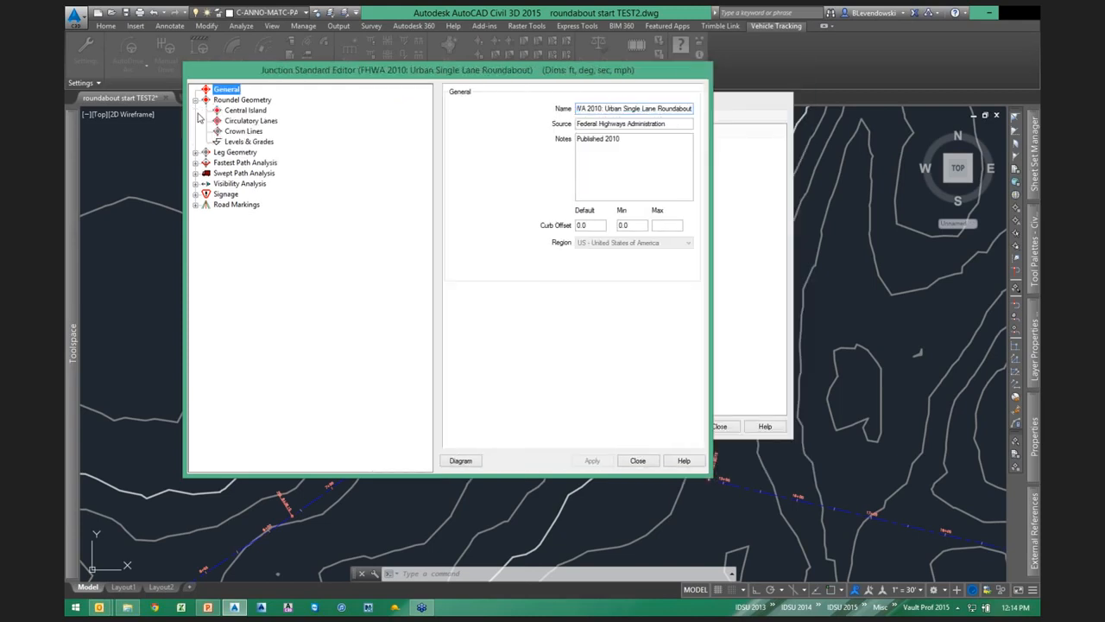
pyautogui.click(246, 111)
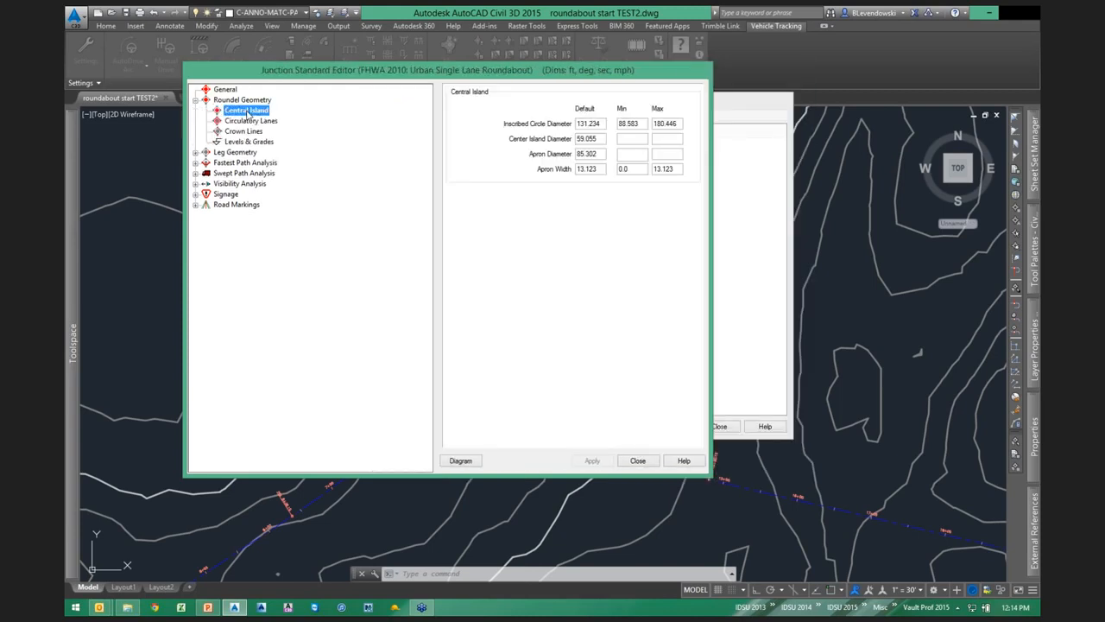
pyautogui.doubleClick(579, 169)
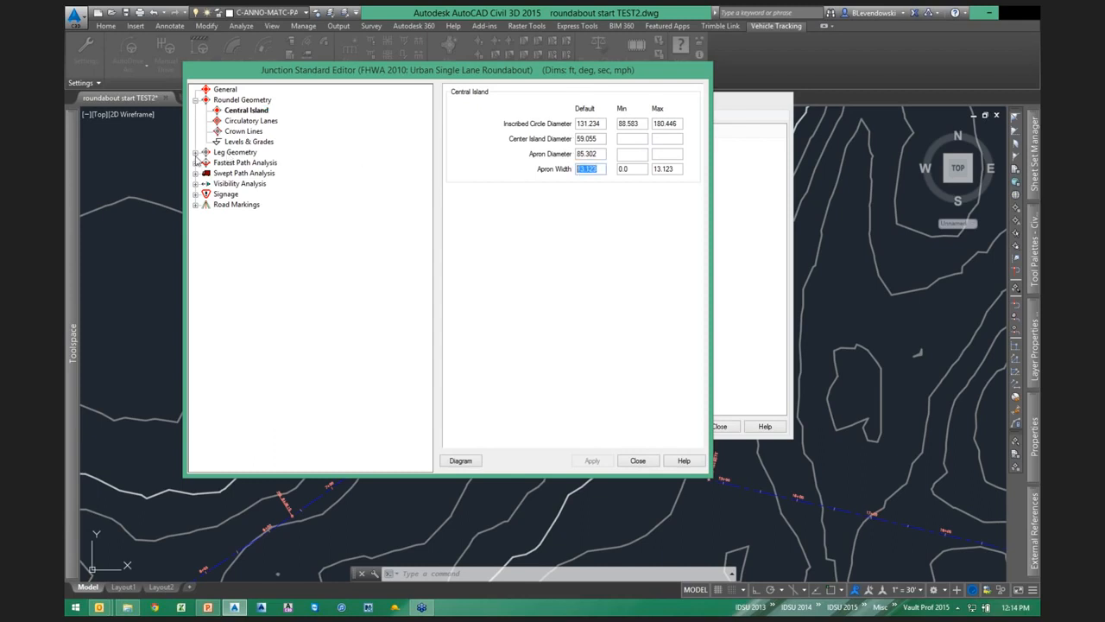
# Review the standard's leg geometry for Entry and Exit, and close the Junction Standard Editor.
pyautogui.click(196, 151)
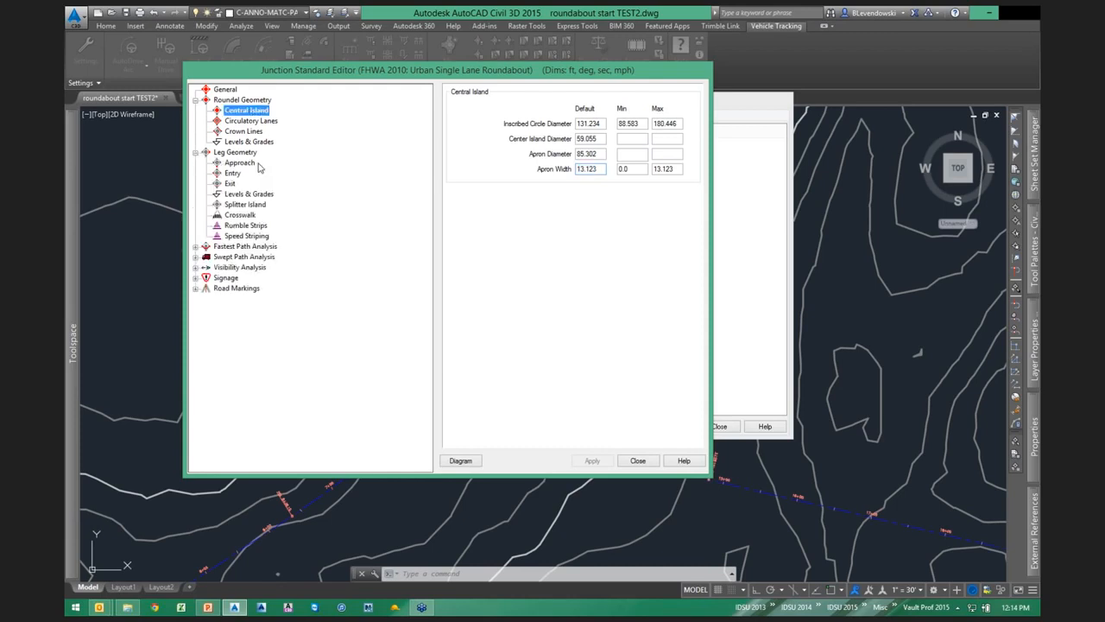
pyautogui.click(232, 174)
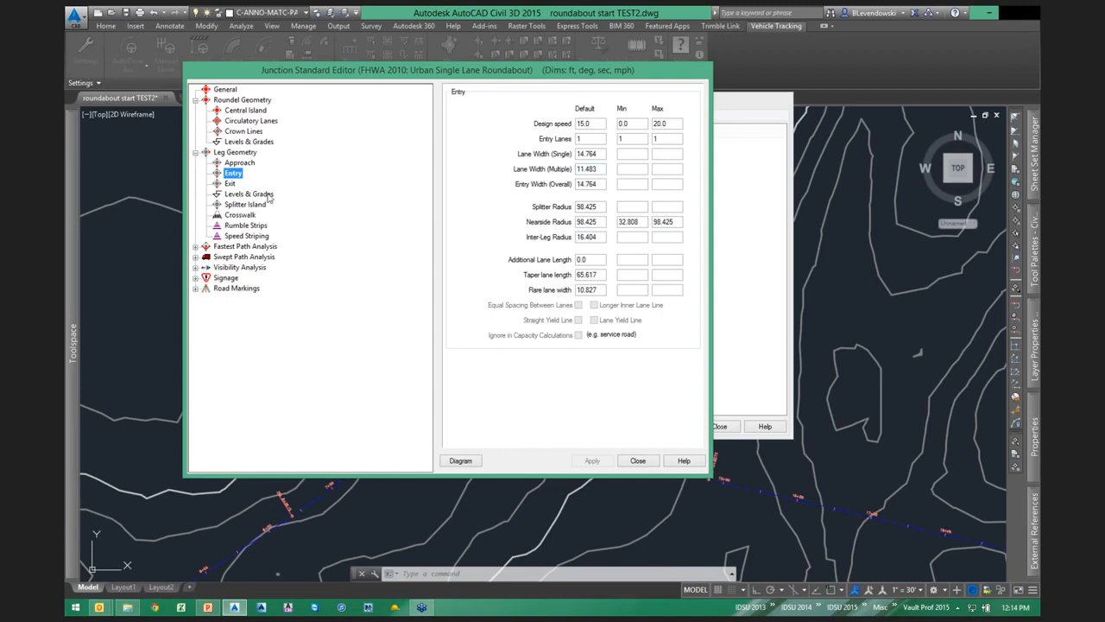
pyautogui.click(230, 183)
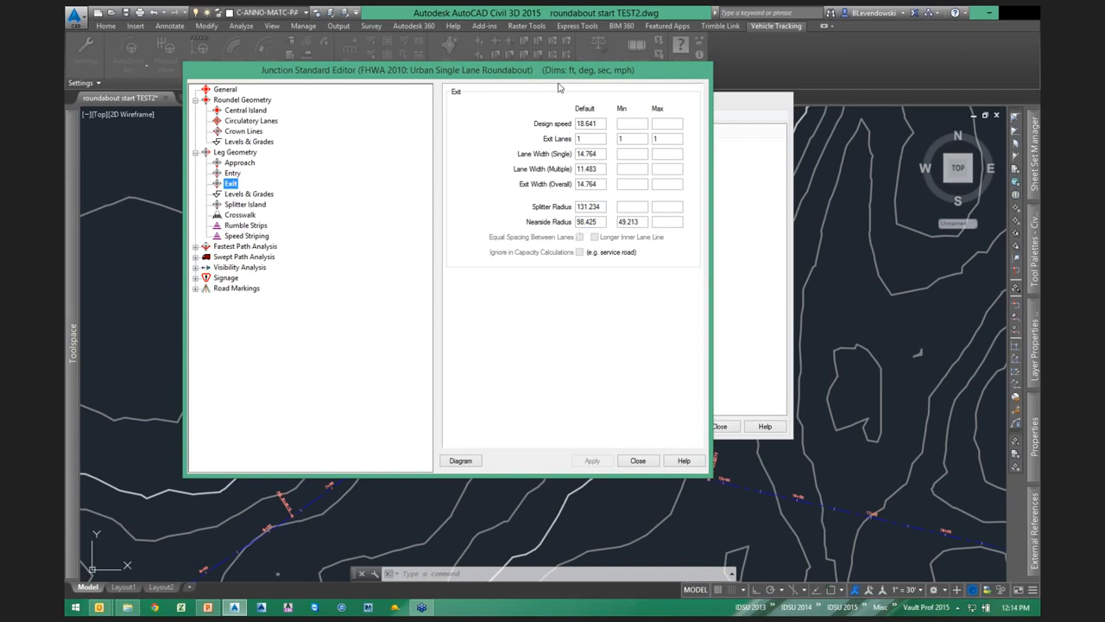
pyautogui.moveTo(572, 82)
pyautogui.mouseDown()
pyautogui.moveTo(614, 81)
pyautogui.moveTo(586, 82)
pyautogui.mouseUp()
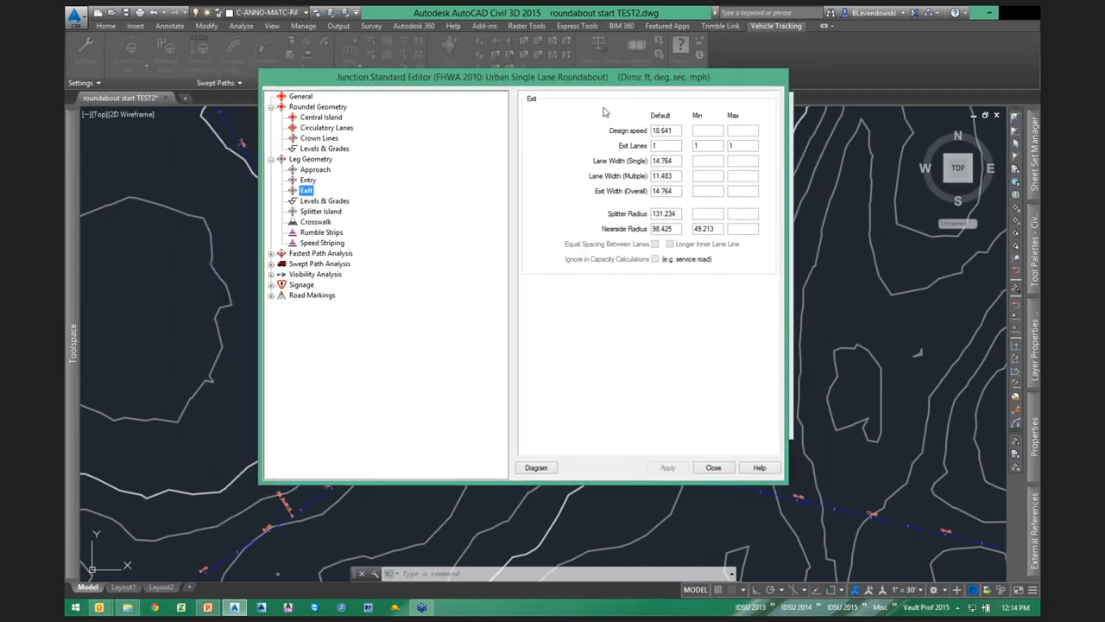
pyautogui.click(715, 469)
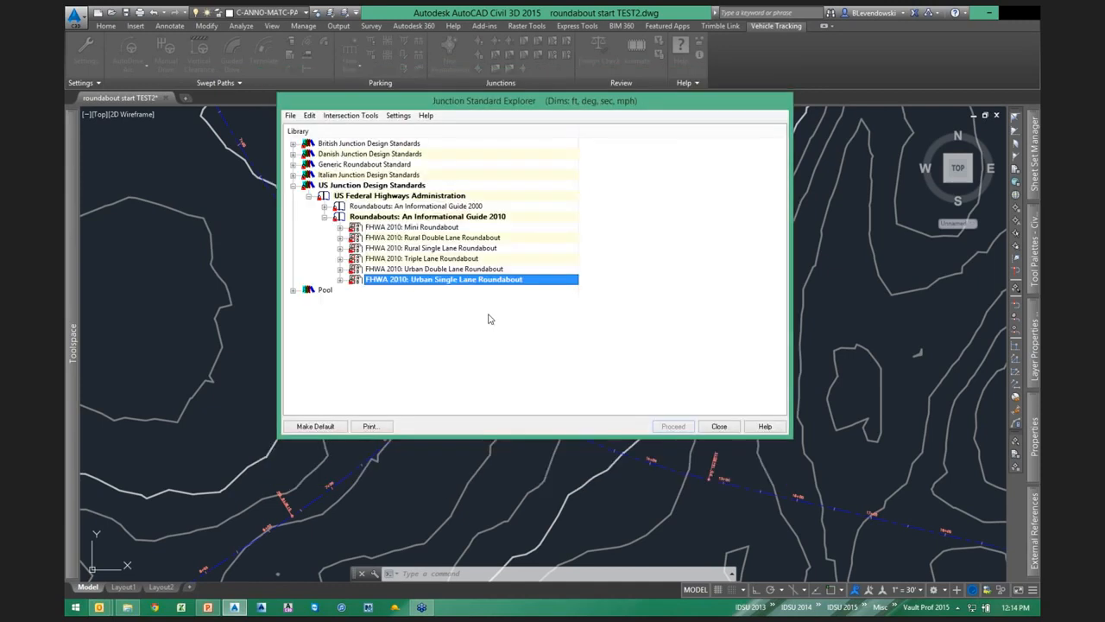
pyautogui.rightClick(398, 282)
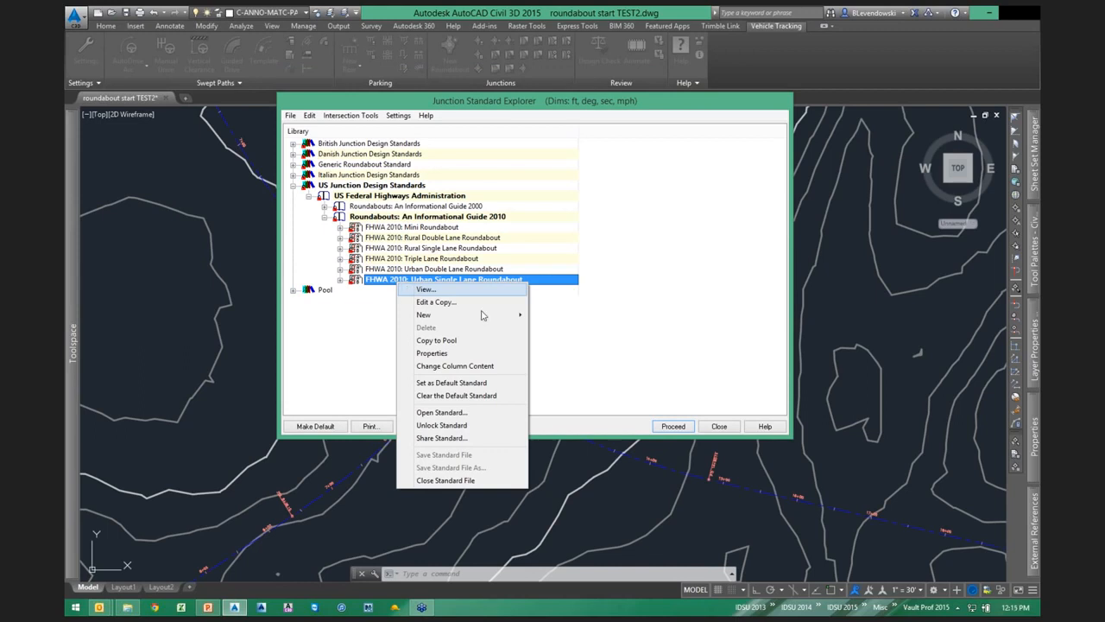
pyautogui.click(291, 116)
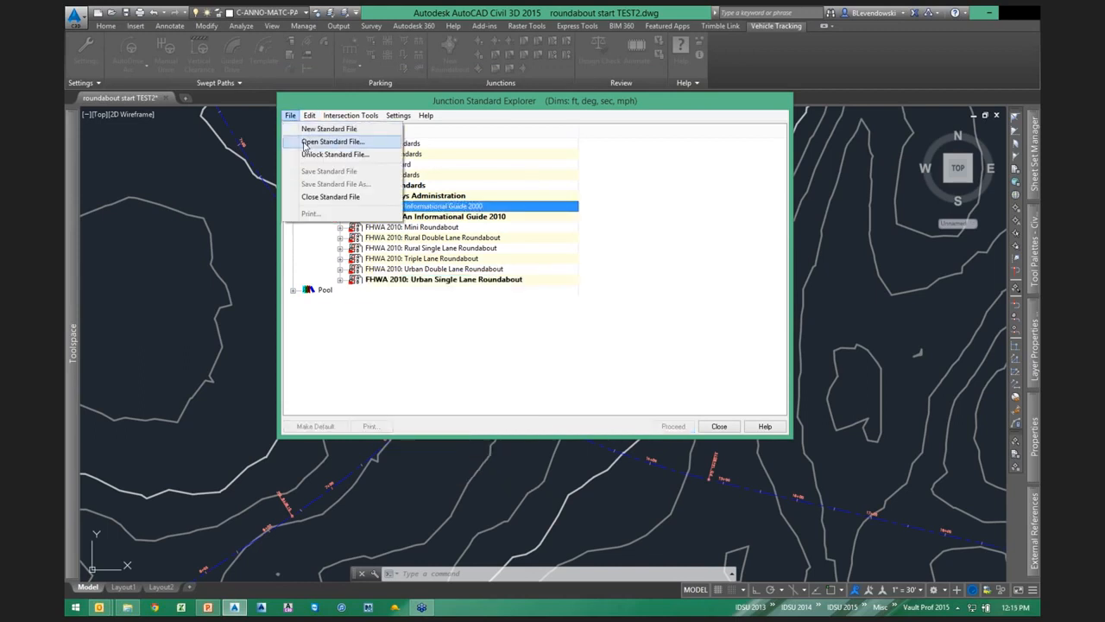
pyautogui.click(304, 143)
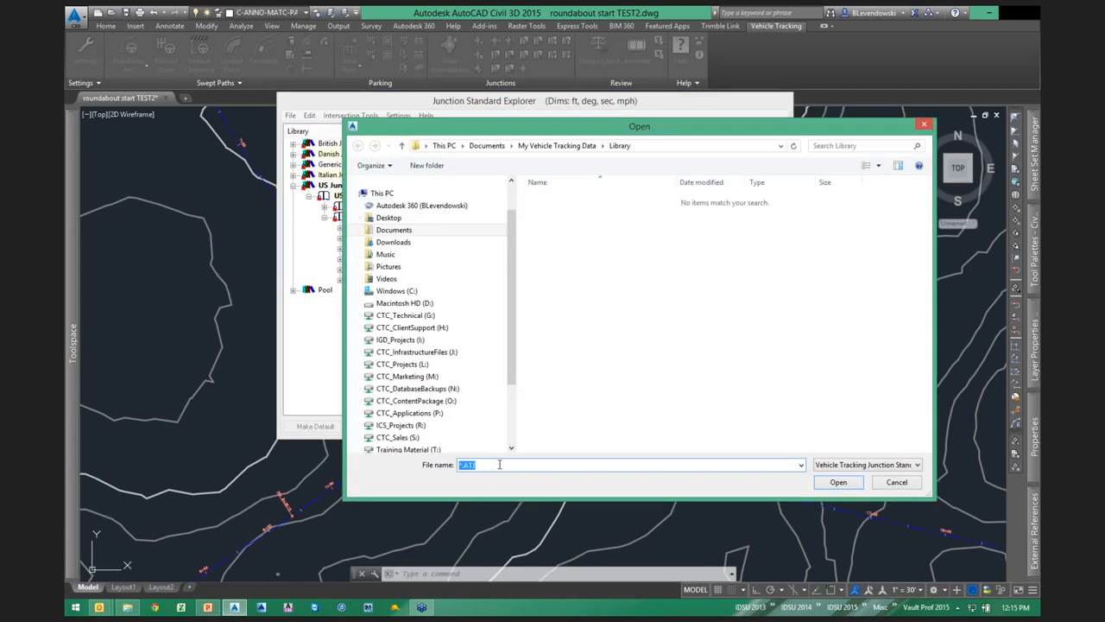
pyautogui.click(499, 465)
pyautogui.click(897, 483)
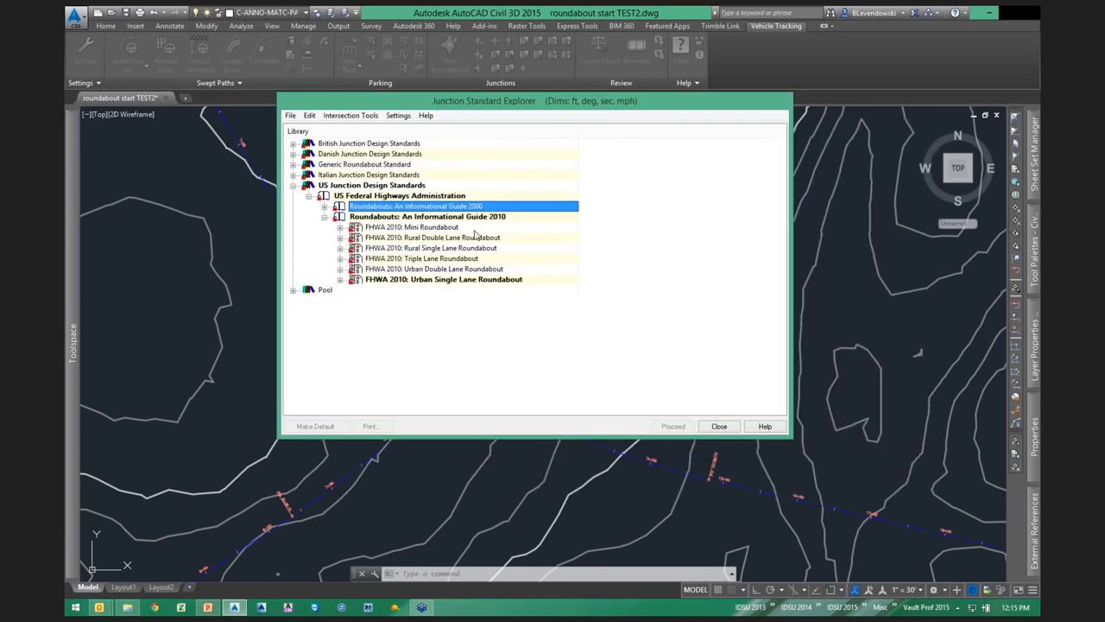
# Close the Junction Standard Explorer and start placing a new roundabout.
pyautogui.moveTo(627, 112); pyautogui.dragTo(612, 128)
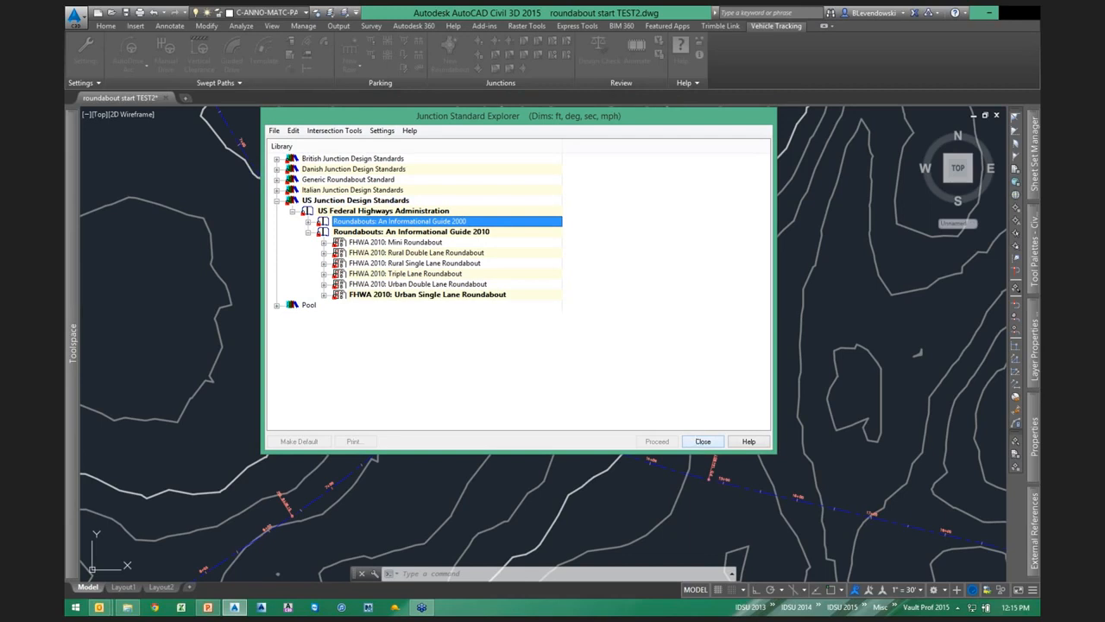
pyautogui.click(703, 441)
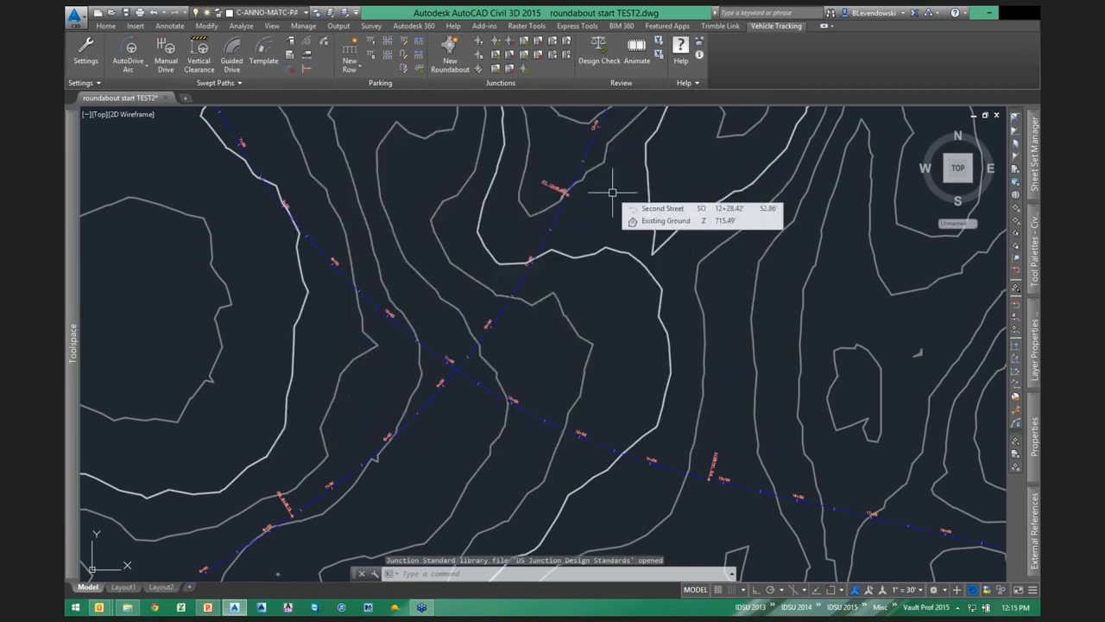
pyautogui.moveTo(618, 205)
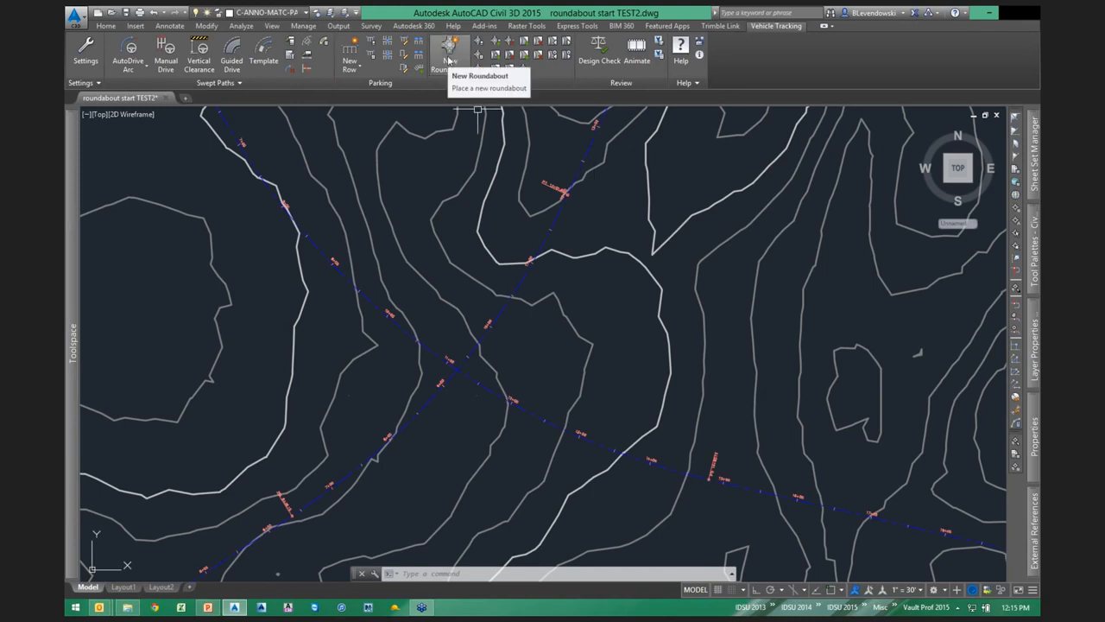
pyautogui.click(449, 56)
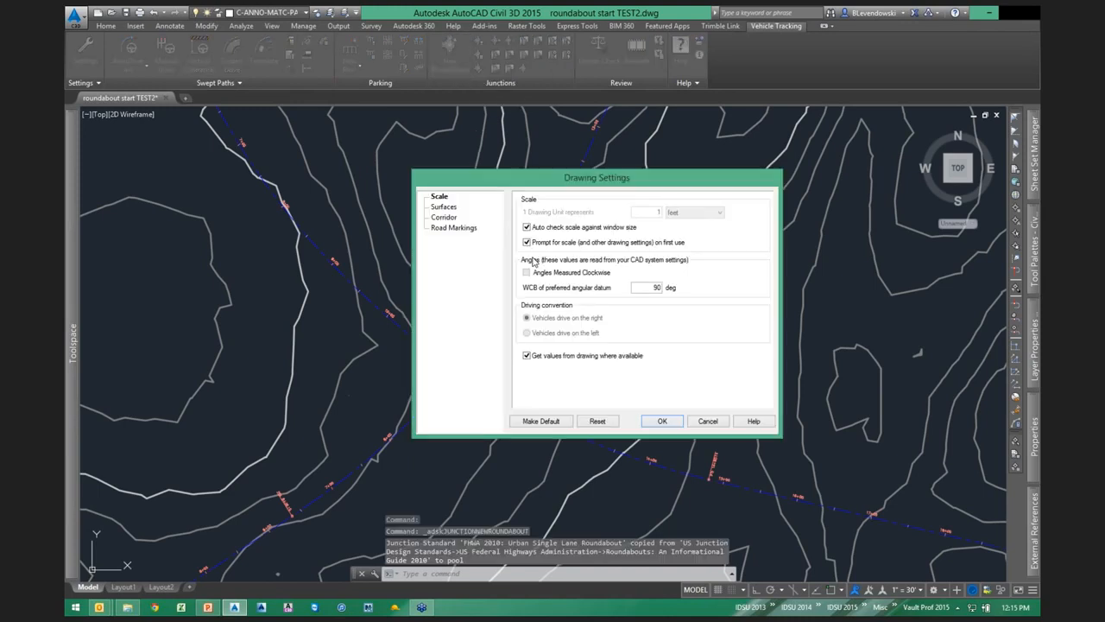
# Check the drawing's scale settings and choose Existing Ground as the existing surface.
pyautogui.moveTo(585, 171)
pyautogui.mouseDown()
pyautogui.moveTo(527, 164)
pyautogui.moveTo(535, 174)
pyautogui.mouseUp()
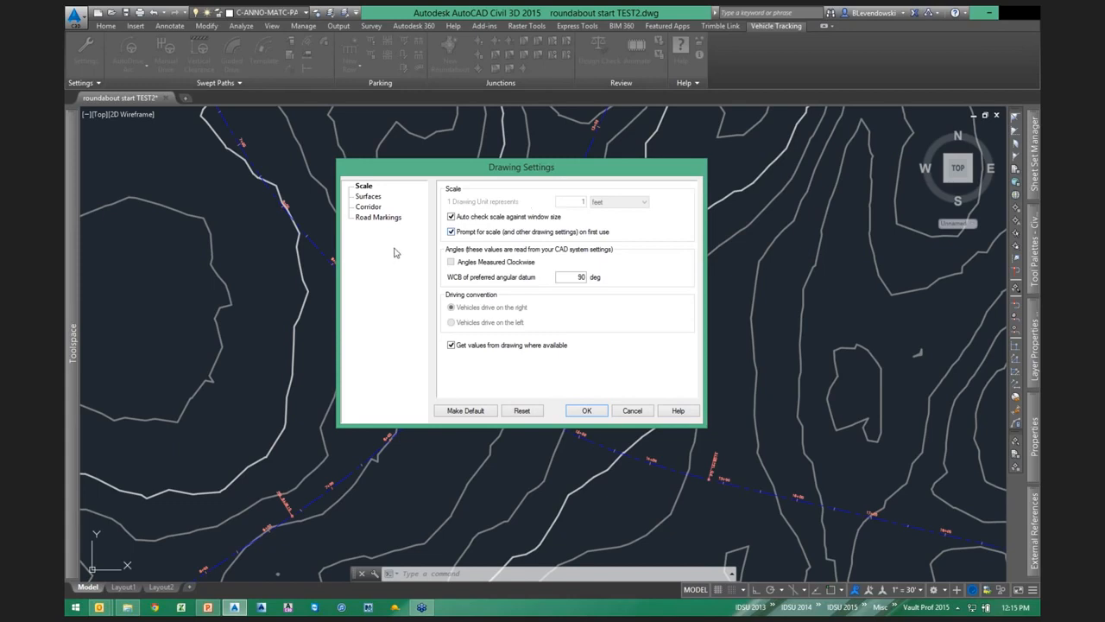
pyautogui.click(379, 187)
pyautogui.click(368, 196)
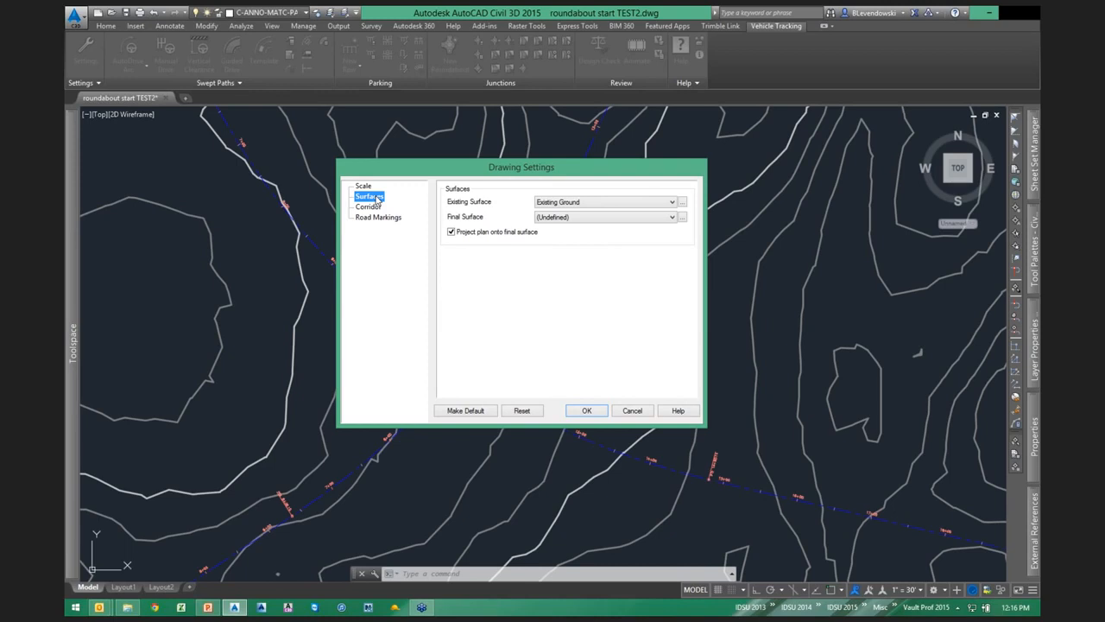
pyautogui.click(598, 204)
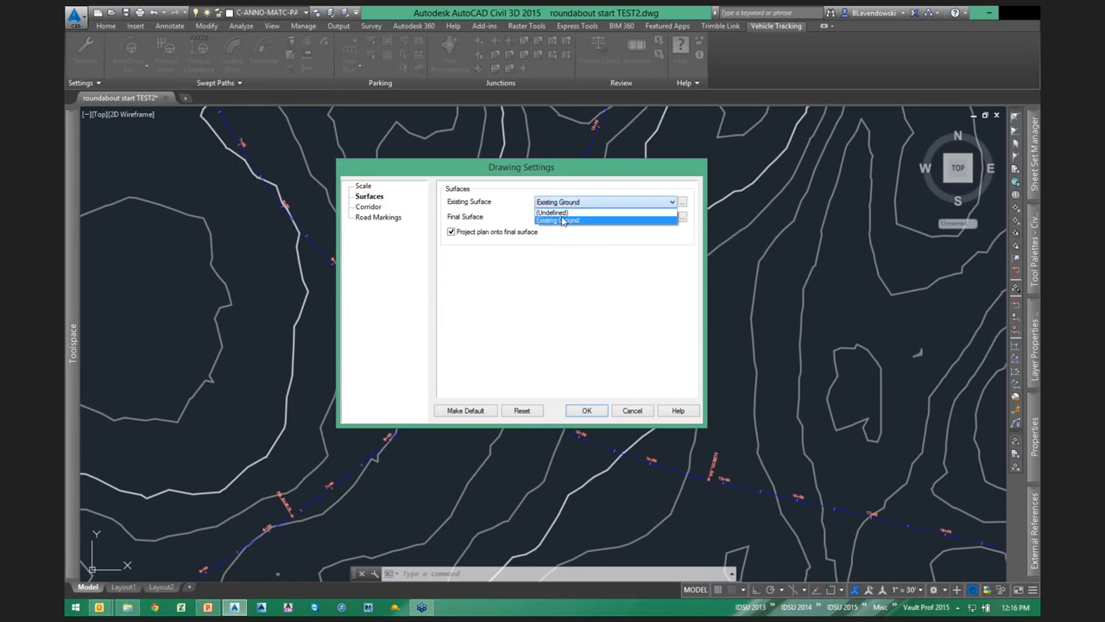
pyautogui.click(563, 221)
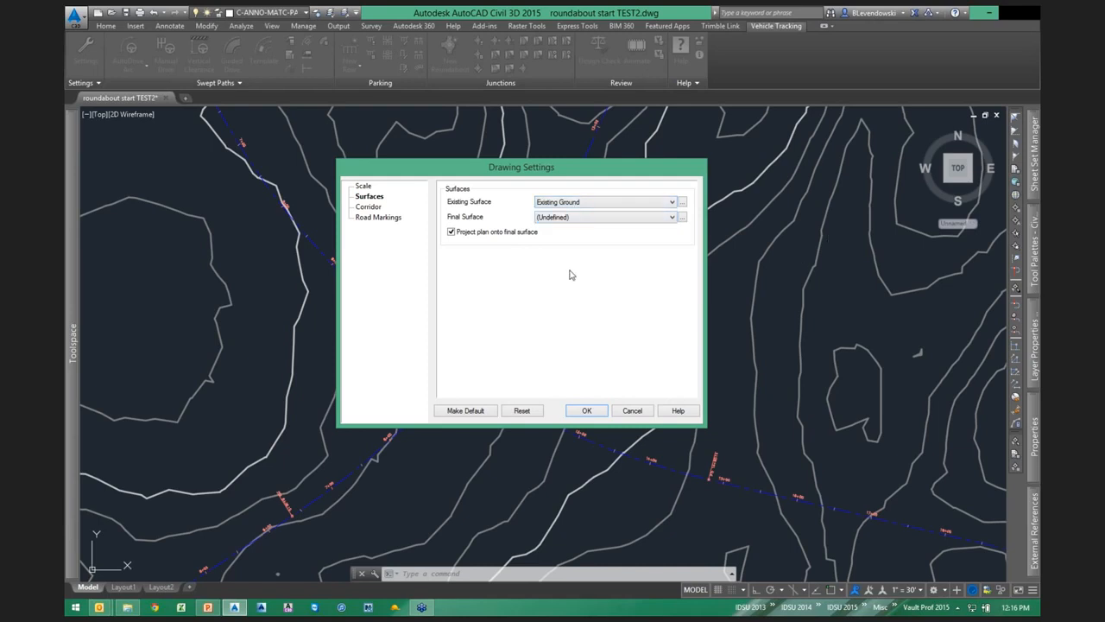
# Turn off Create Corridor and Create Profiles in the drawing's corridor settings.
pyautogui.click(369, 208)
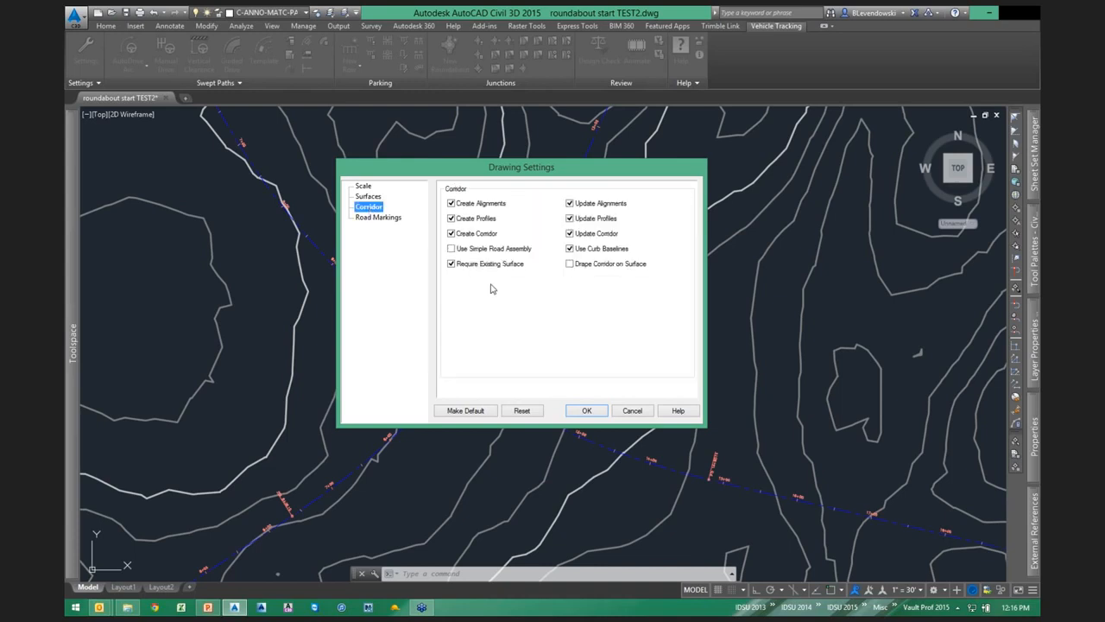
pyautogui.moveTo(539, 172); pyautogui.dragTo(512, 161)
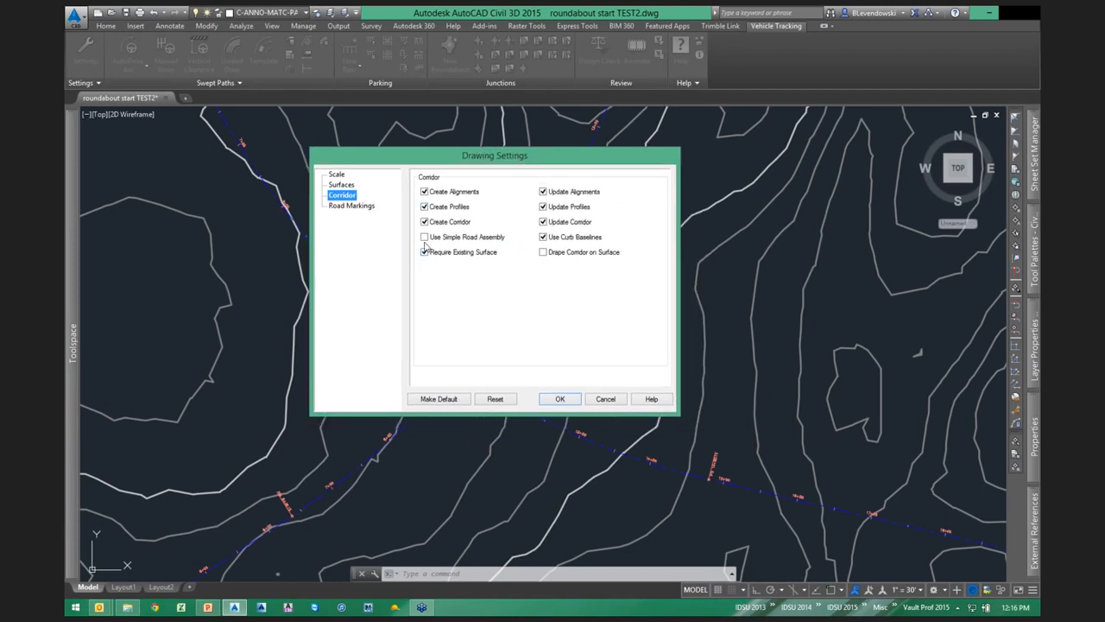
pyautogui.click(425, 222)
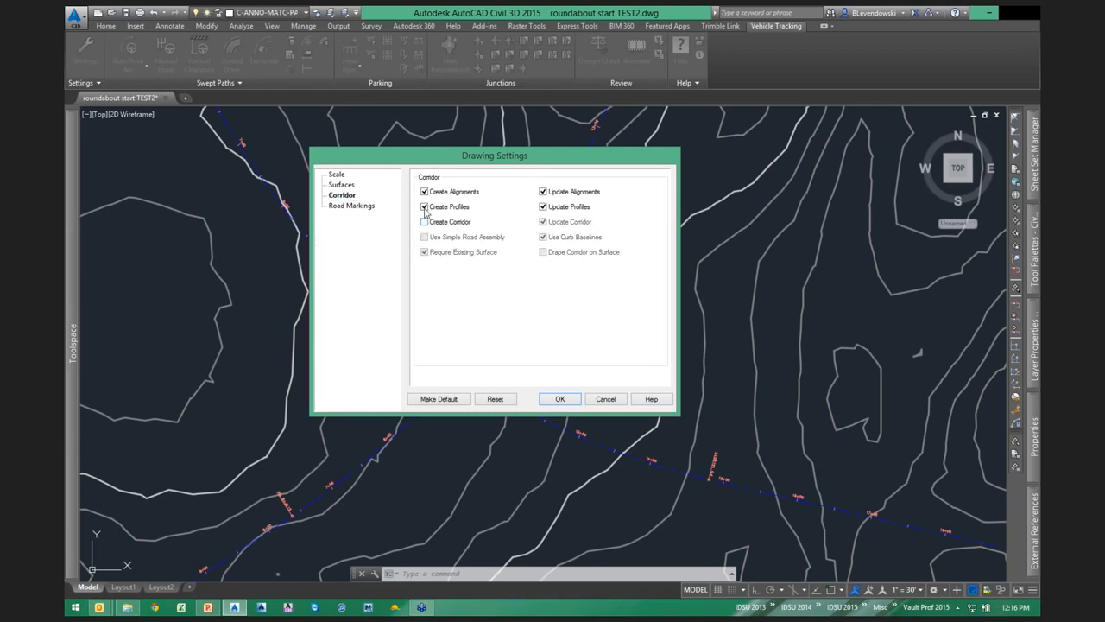
pyautogui.click(424, 207)
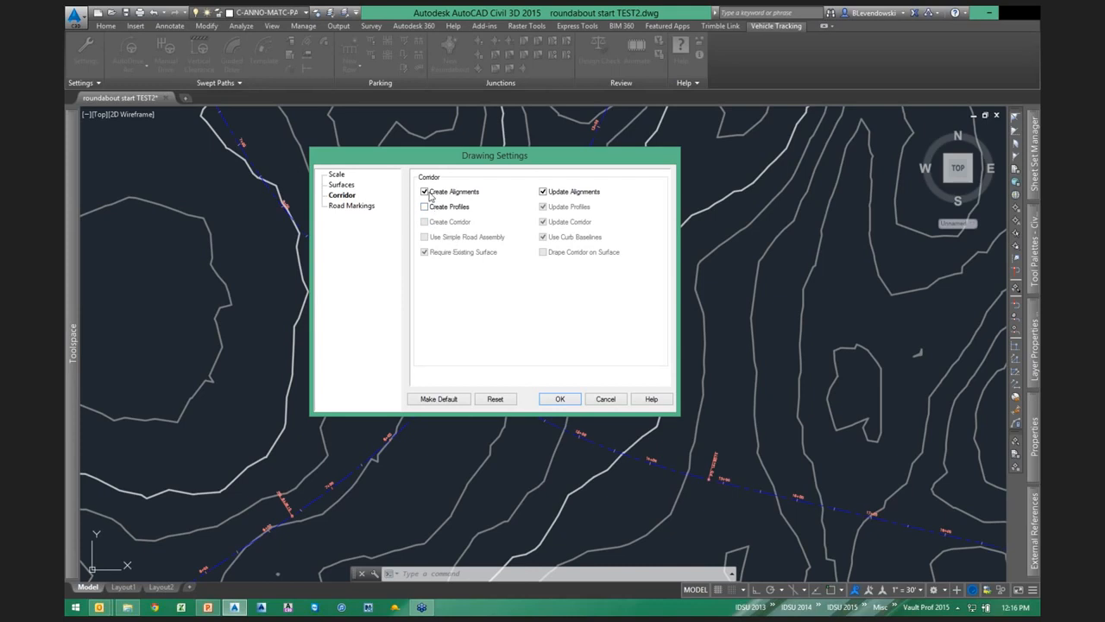
pyautogui.click(566, 197)
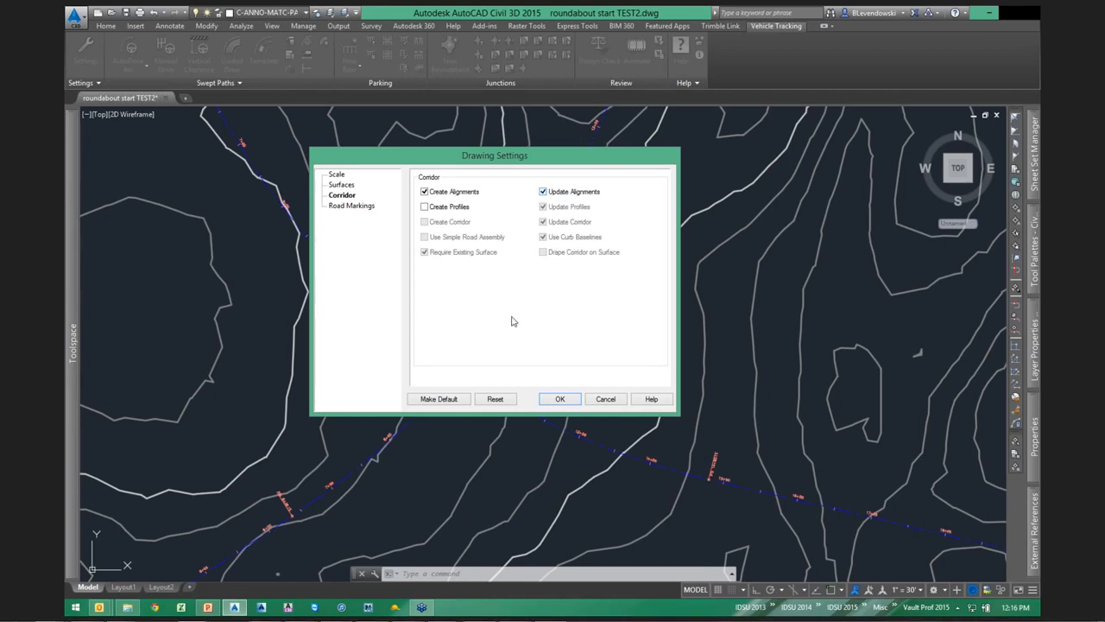
# Set the road markings solution provider to Vehicle Tracking and accept the drawing settings.
pyautogui.click(354, 205)
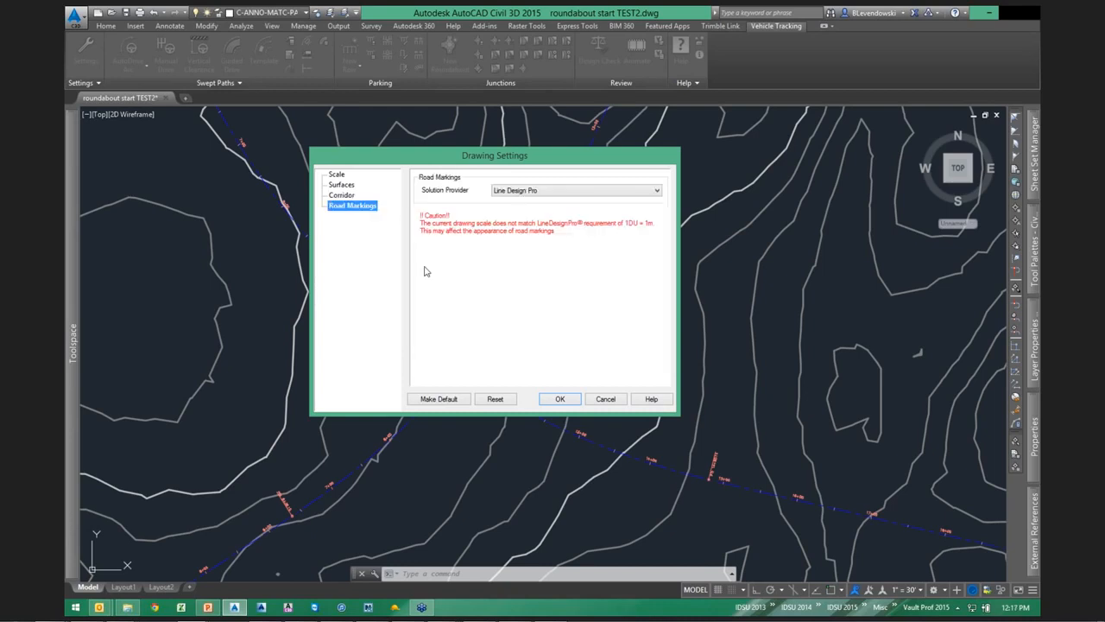
pyautogui.click(567, 193)
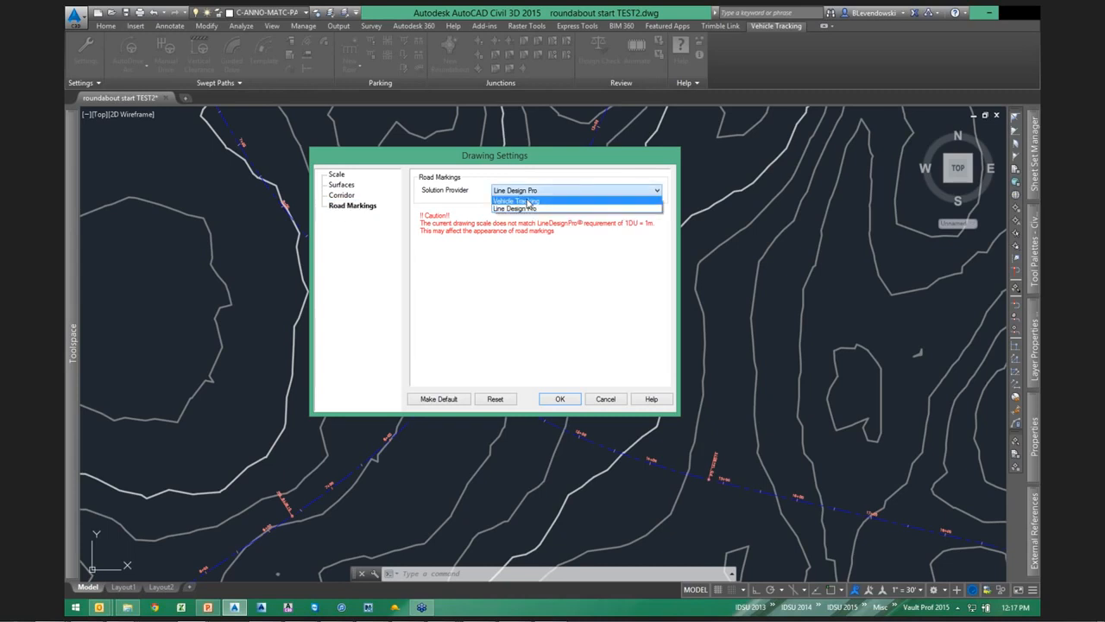
pyautogui.click(535, 205)
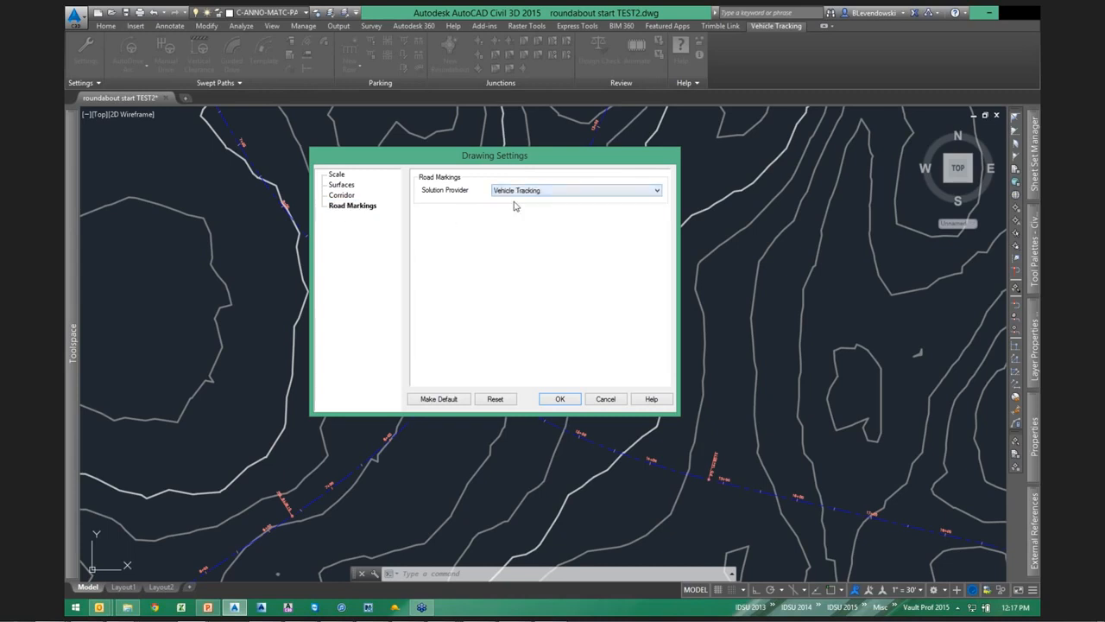
pyautogui.click(559, 399)
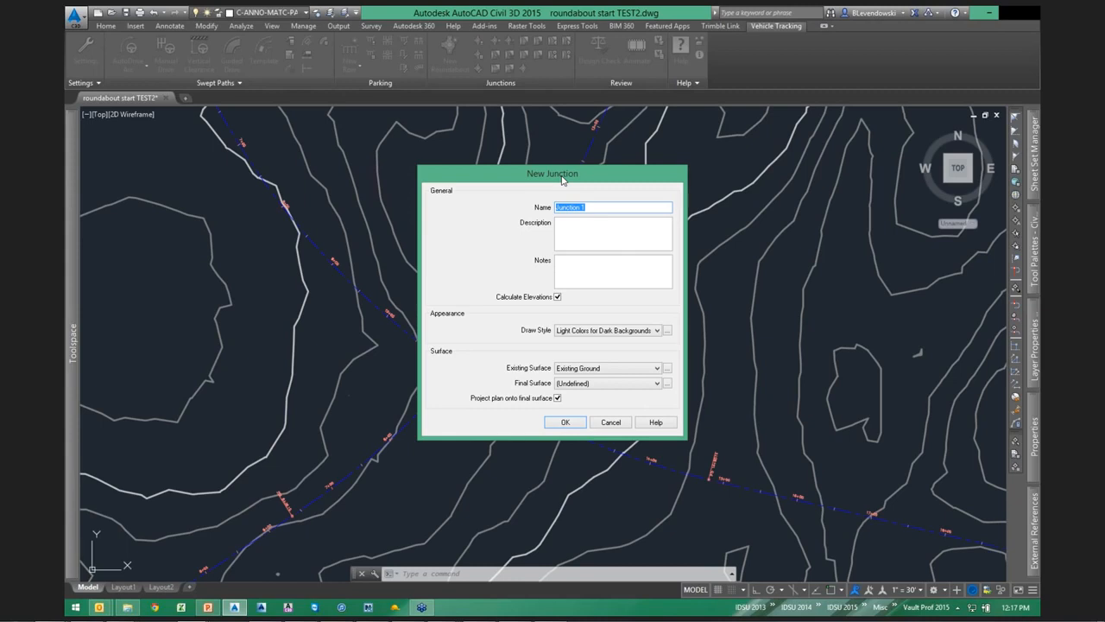
# Name the new junction "12th and 1st" and place the roundabout's center where the two alignments cross.
pyautogui.write('12th and 1st')
pyautogui.moveTo(656, 173); pyautogui.dragTo(818, 133)
pyautogui.click(726, 383)
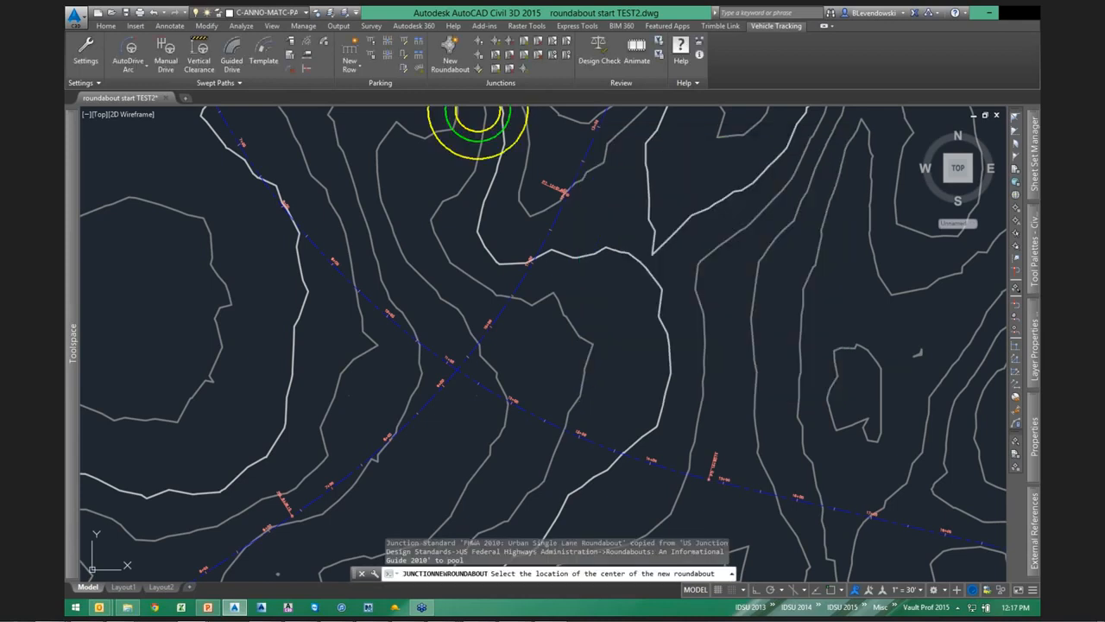
pyautogui.click(471, 388)
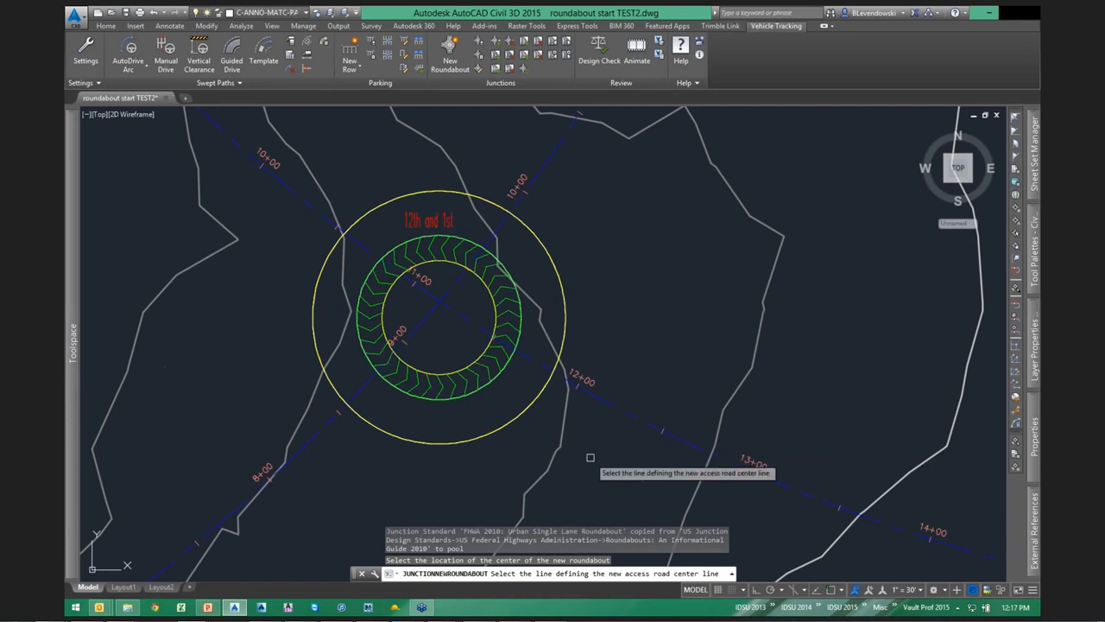
# Add the first leg along the First Street alignment southeast of the roundabout, taking elevation from Profile : Layout (1).
pyautogui.scroll(-3, 587, 449)
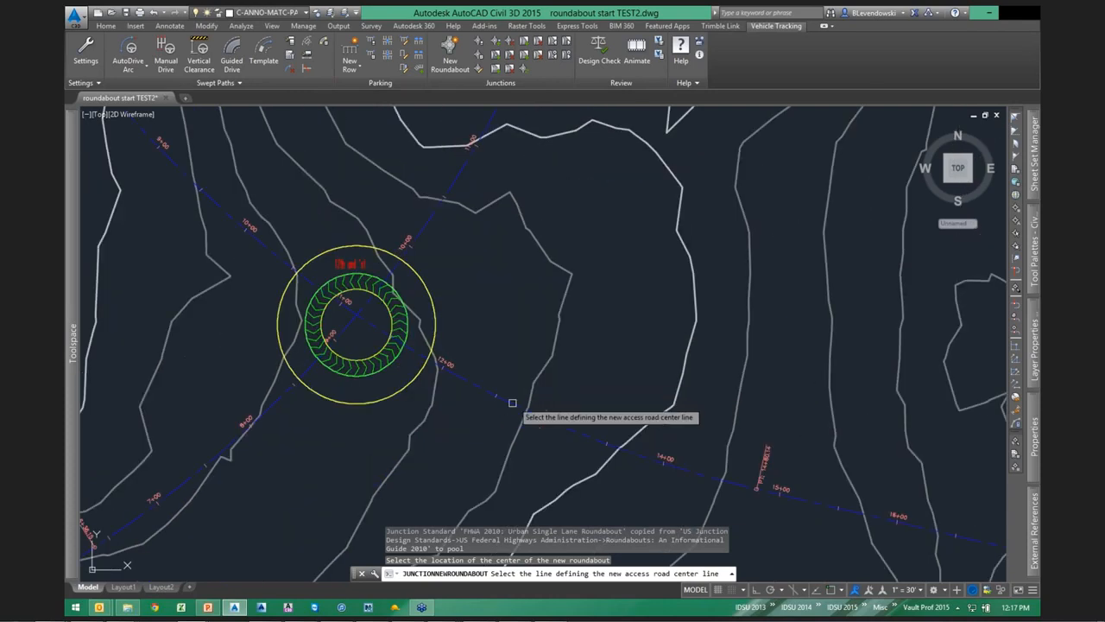
pyautogui.click(512, 404)
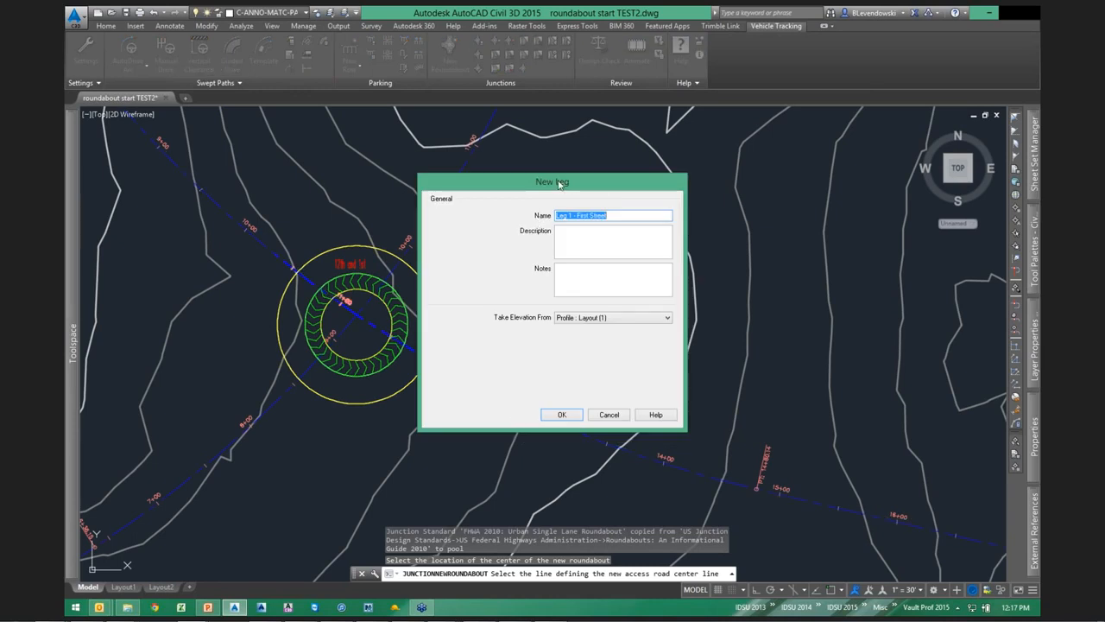
pyautogui.moveTo(585, 181); pyautogui.dragTo(611, 183)
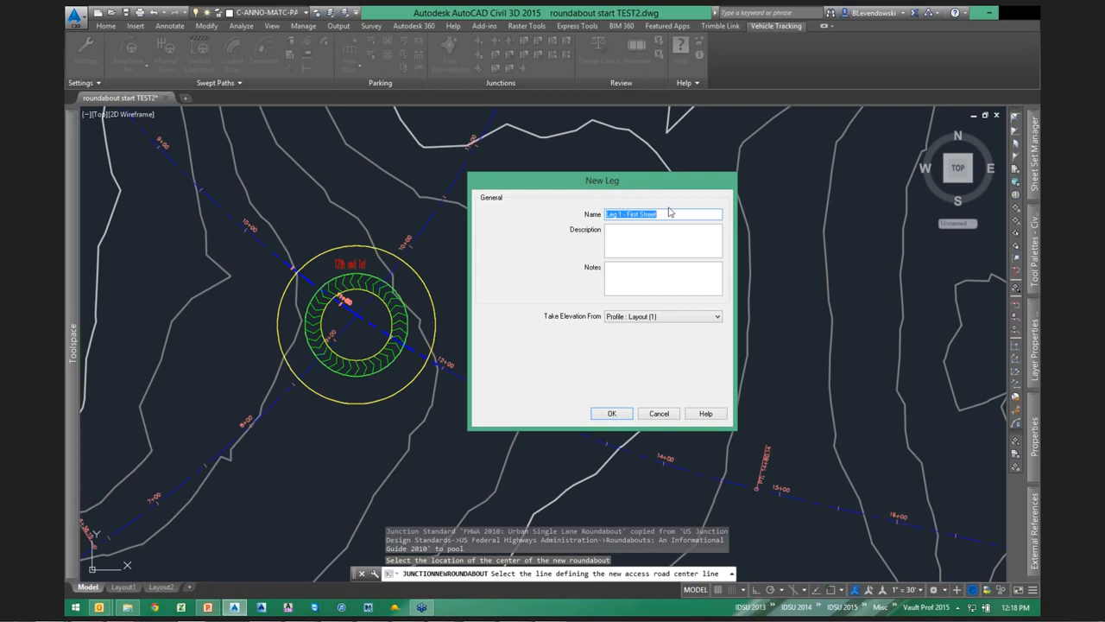
pyautogui.moveTo(668, 213); pyautogui.dragTo(538, 213)
pyautogui.click(677, 210)
pyautogui.click(624, 318)
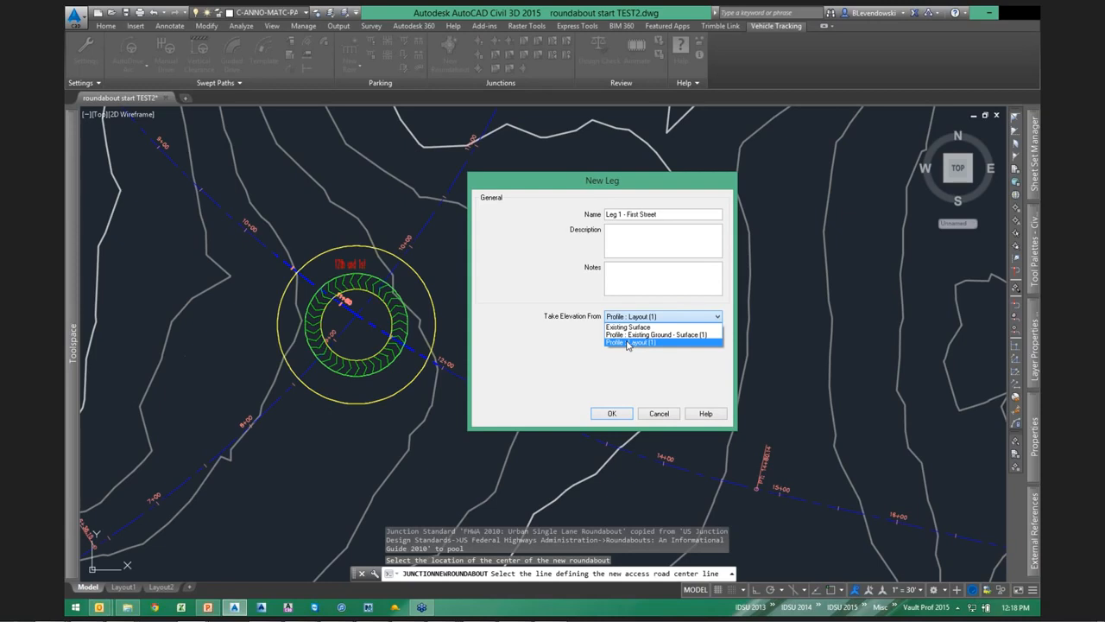
pyautogui.click(660, 318)
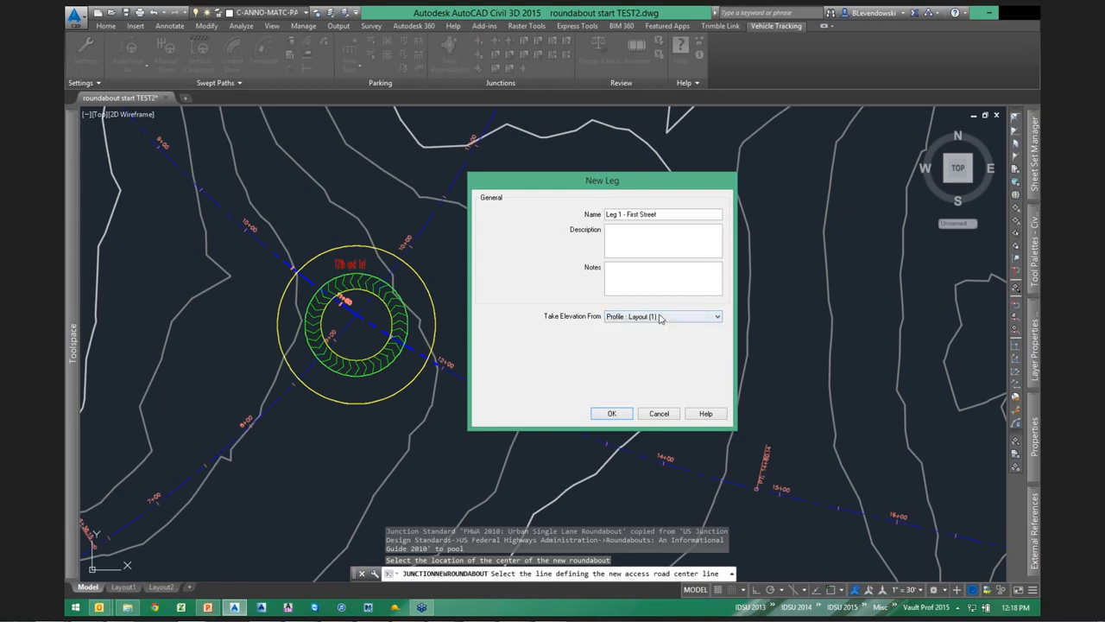
pyautogui.click(656, 317)
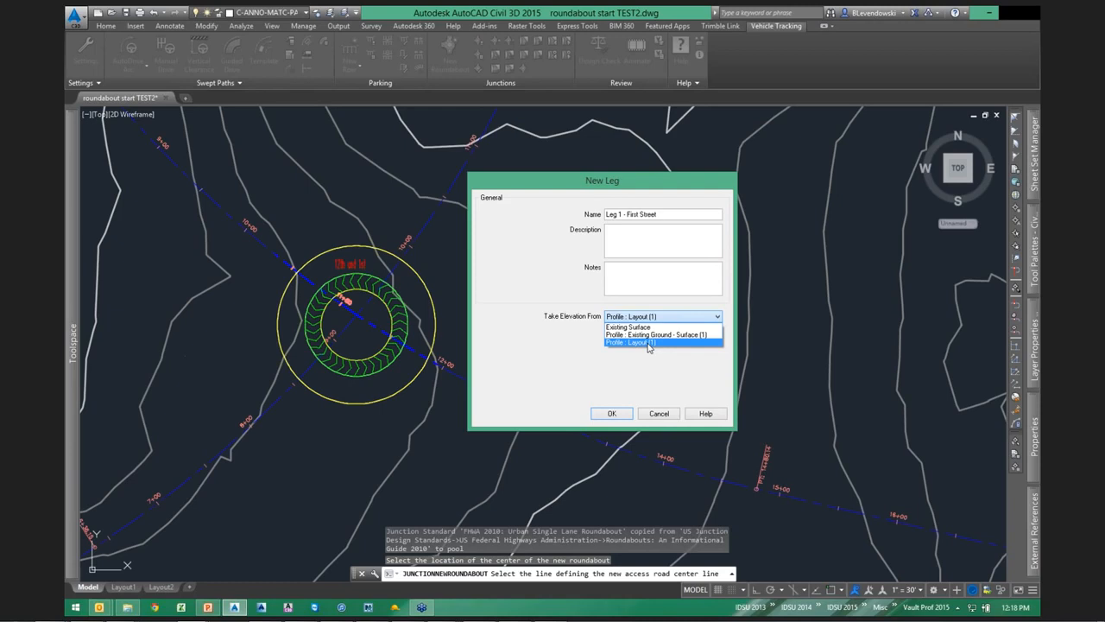
pyautogui.click(531, 354)
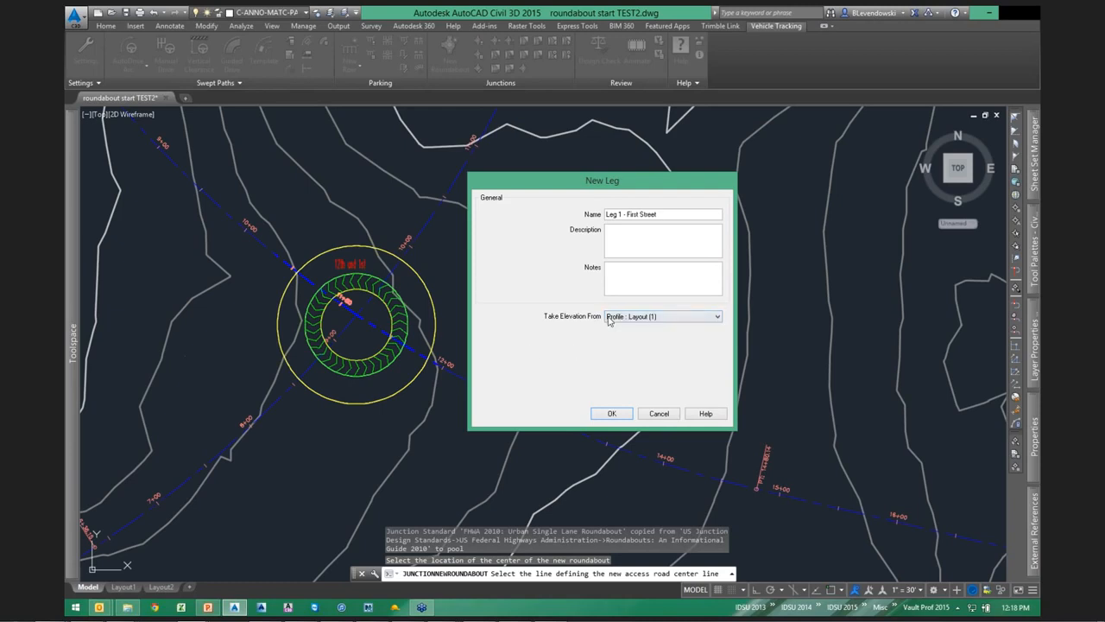
pyautogui.click(612, 412)
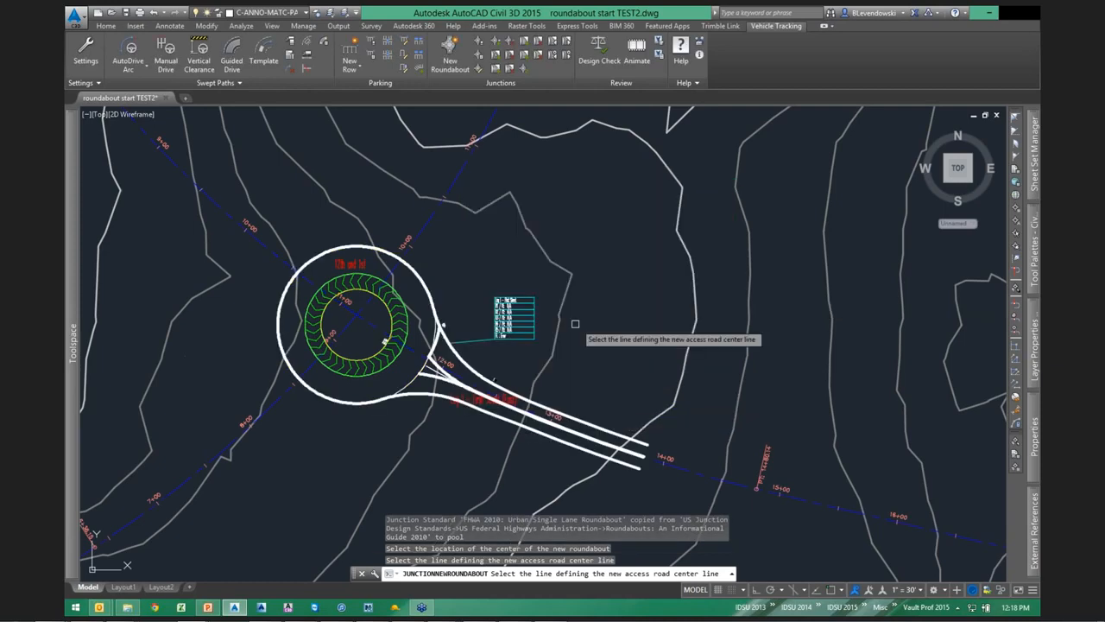
# Examine the new First Street leg's geometry and its table of R1 to R5 radius and speed values.
pyautogui.scroll(2, 575, 324)
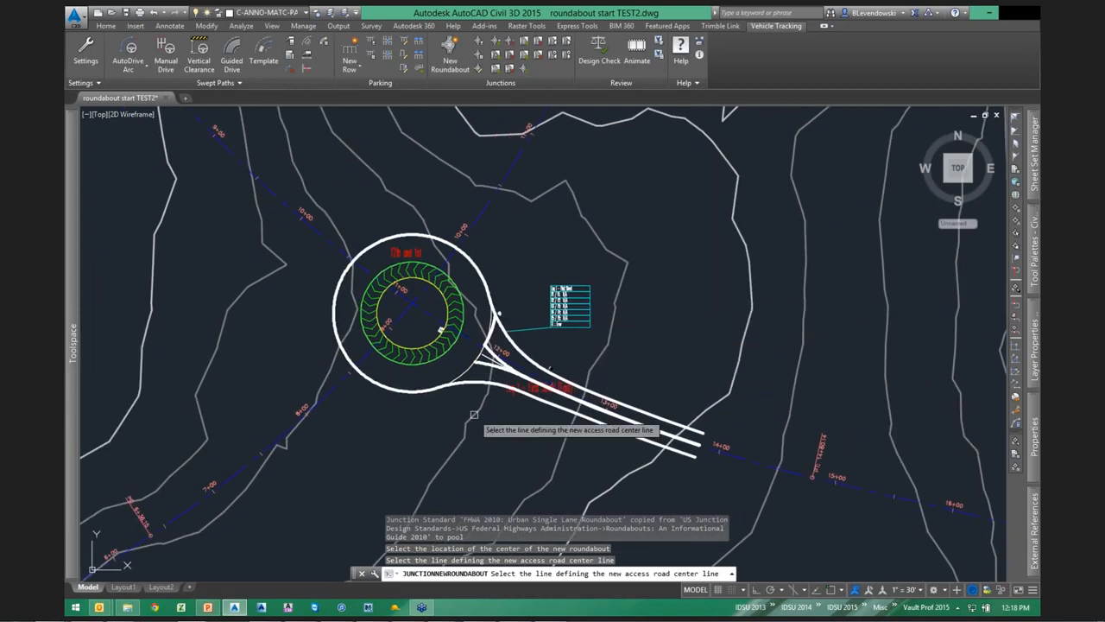
pyautogui.scroll(2, 469, 415)
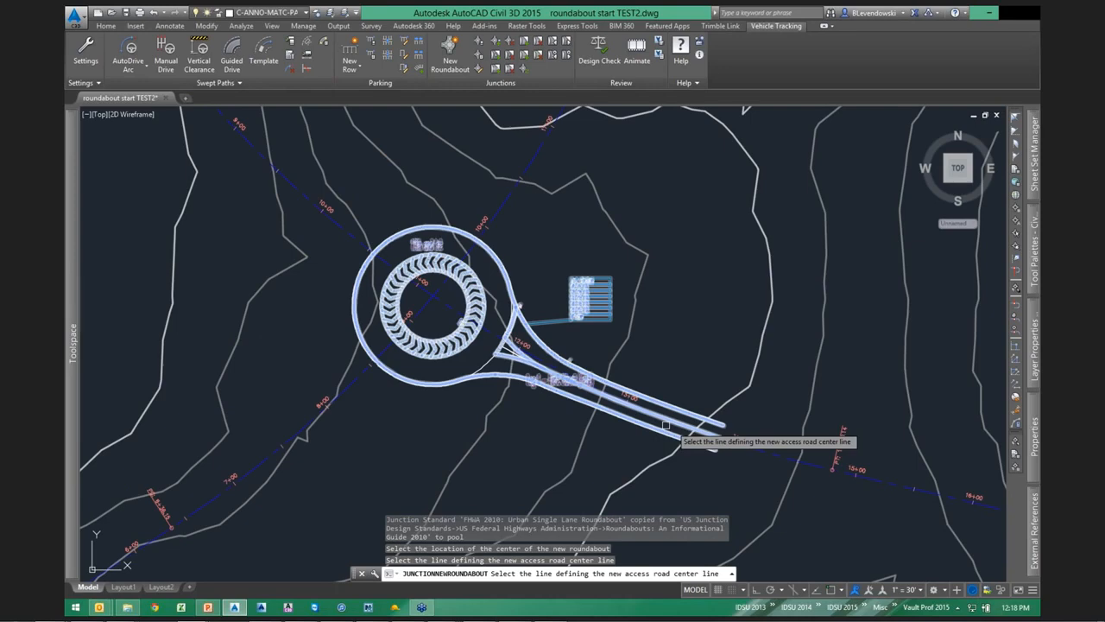
pyautogui.scroll(2, 618, 423)
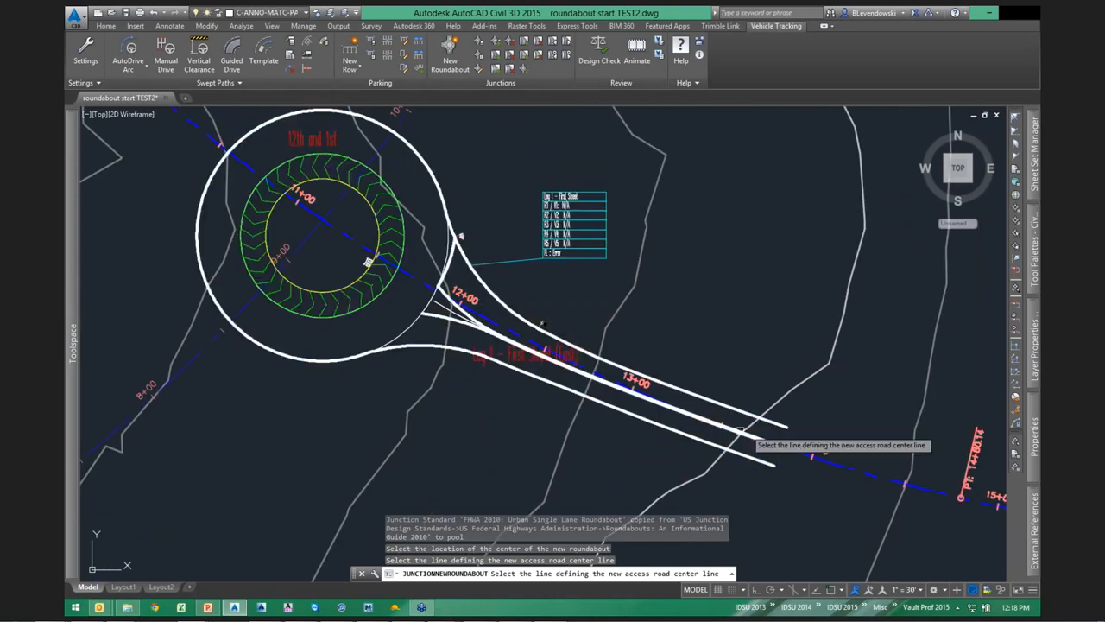
pyautogui.scroll(-2, 704, 430)
pyautogui.moveTo(720, 290); pyautogui.dragTo(676, 299, button='middle')
pyautogui.scroll(5, 557, 316)
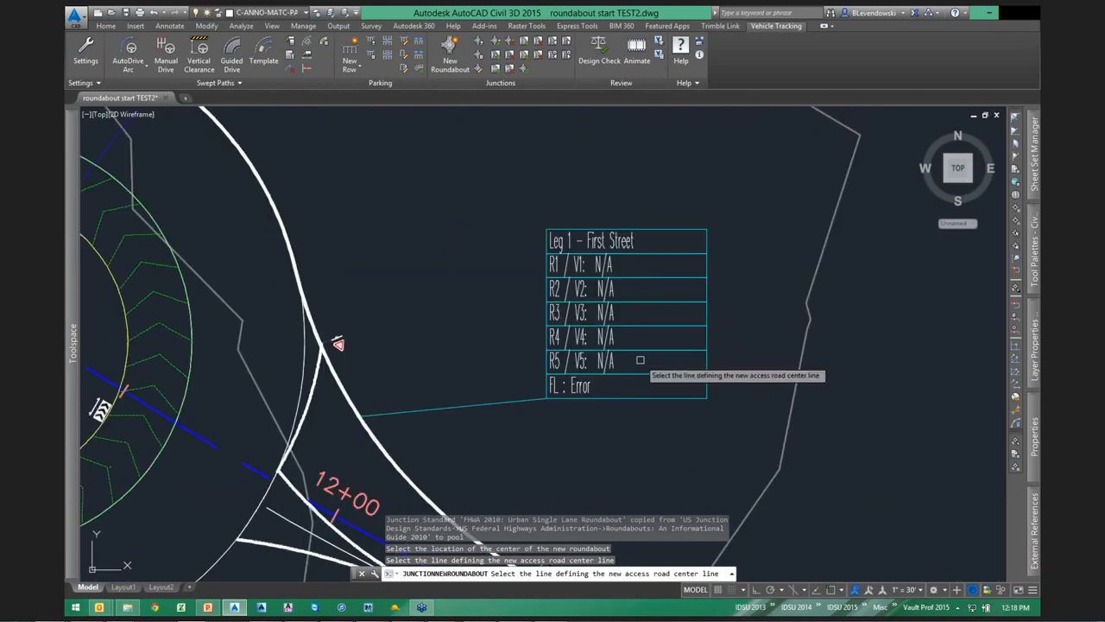
pyautogui.moveTo(640, 359); pyautogui.dragTo(557, 352, button='middle')
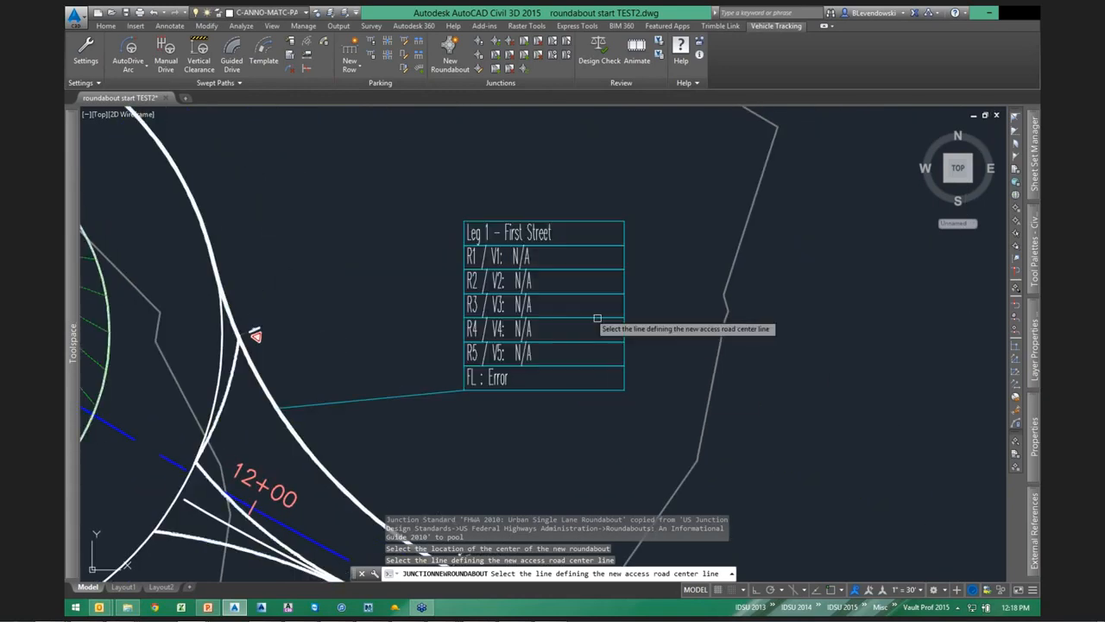
pyautogui.scroll(-6, 596, 318)
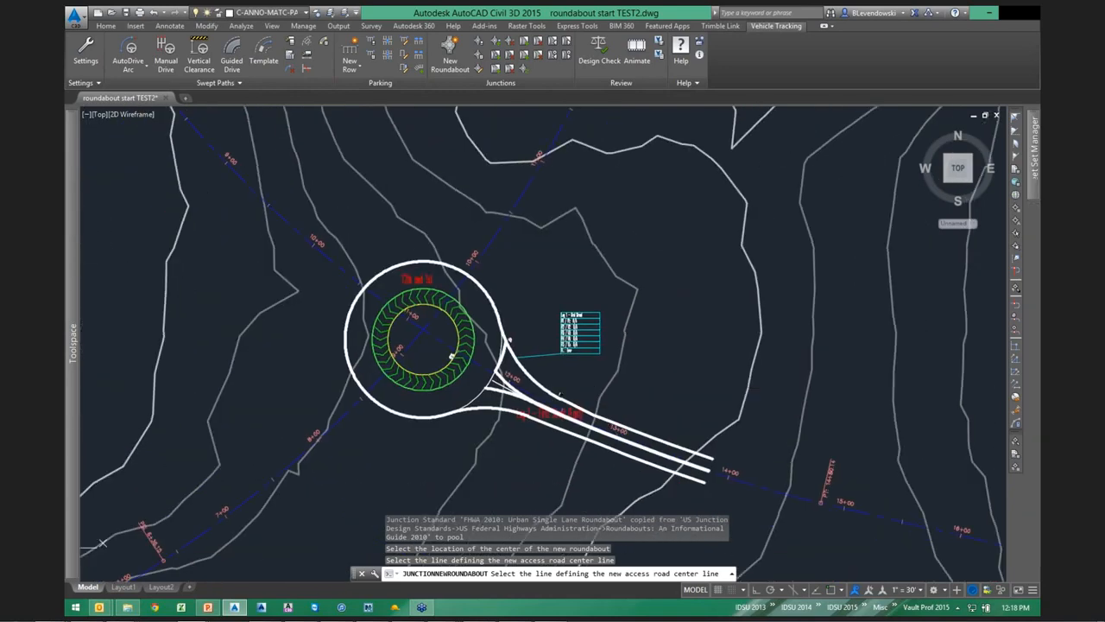
# Add the second leg along the Second Street alignment northeast of the roundabout, taking elevation from Profile : Layout (2).
pyautogui.moveTo(657, 270); pyautogui.dragTo(605, 353, button='middle')
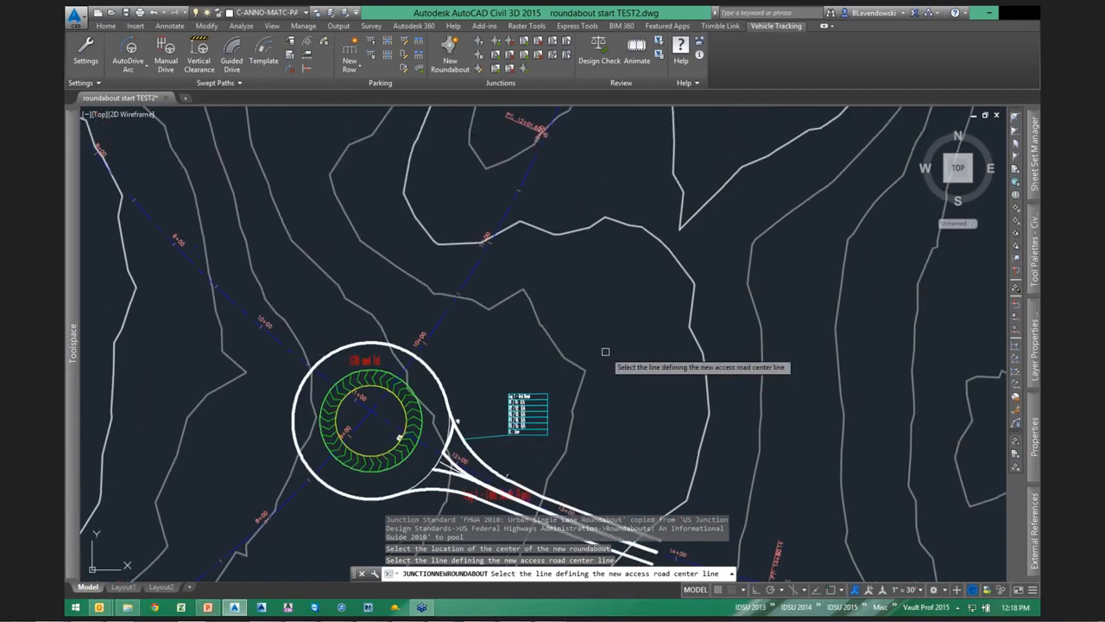
pyautogui.click(478, 264)
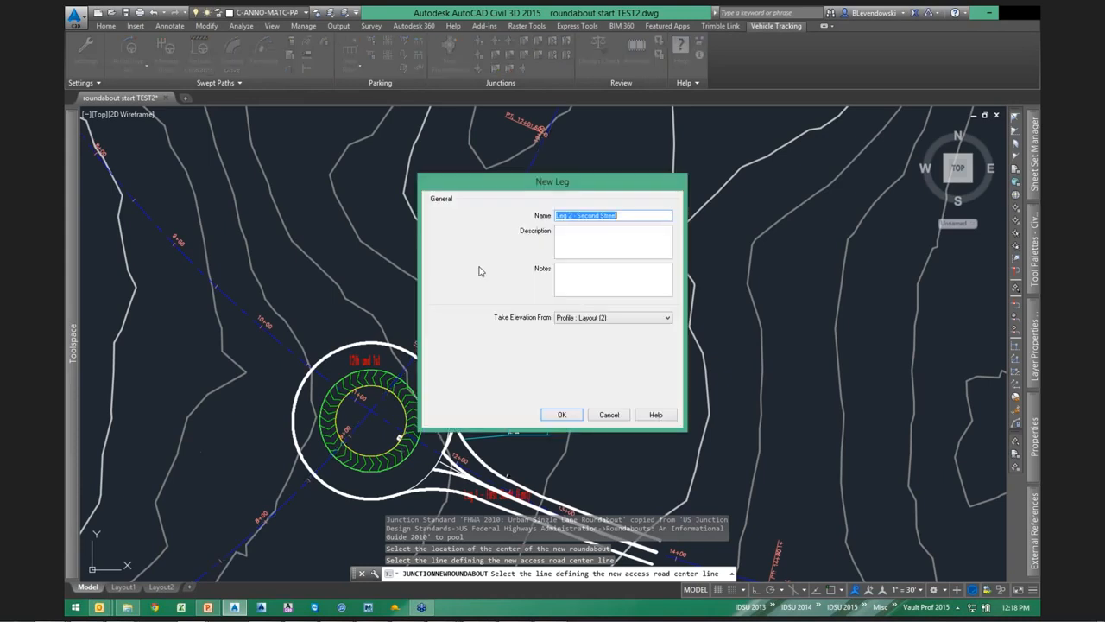
pyautogui.click(562, 415)
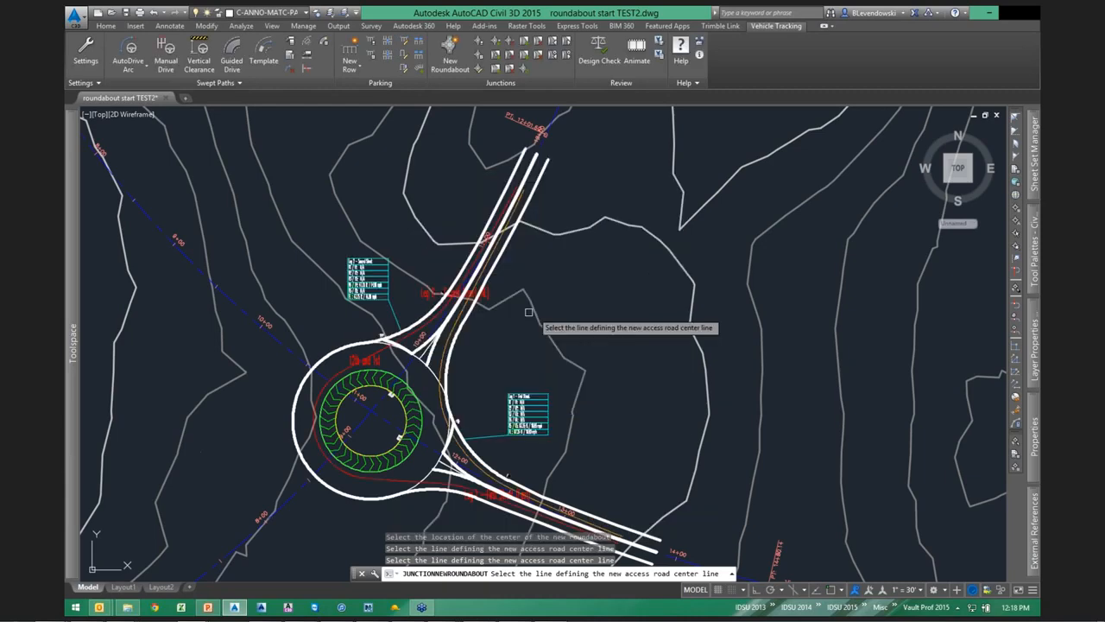
# Add the third leg along the First Street alignment northwest of the roundabout, taking elevation from Profile : Layout (1), and end leg creation.
pyautogui.scroll(3, 528, 311)
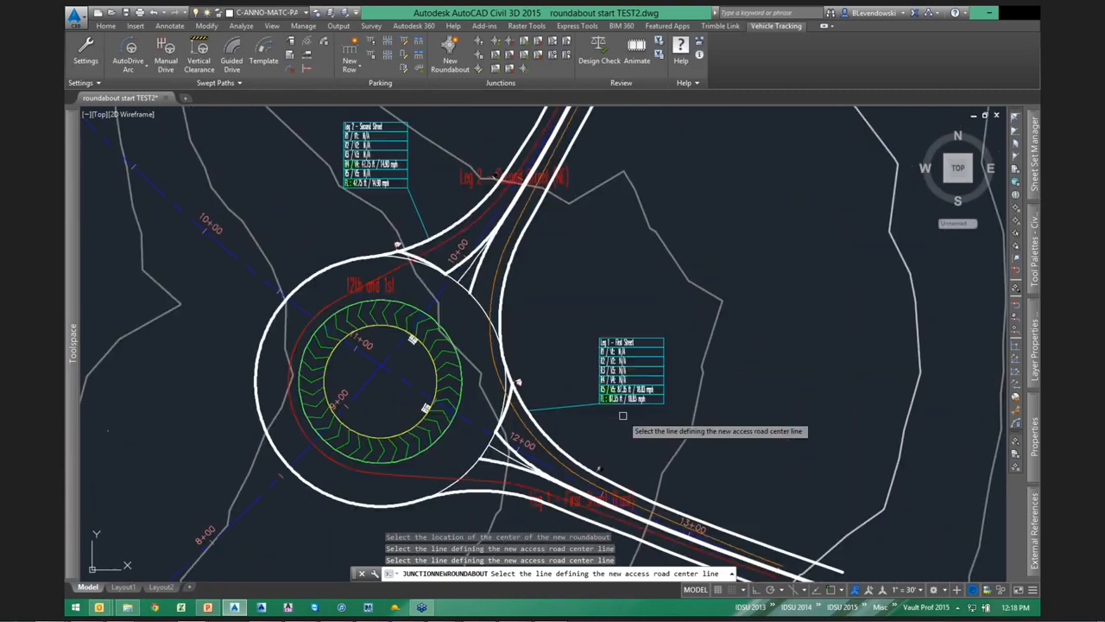
pyautogui.scroll(2, 622, 416)
pyautogui.scroll(-5, 625, 416)
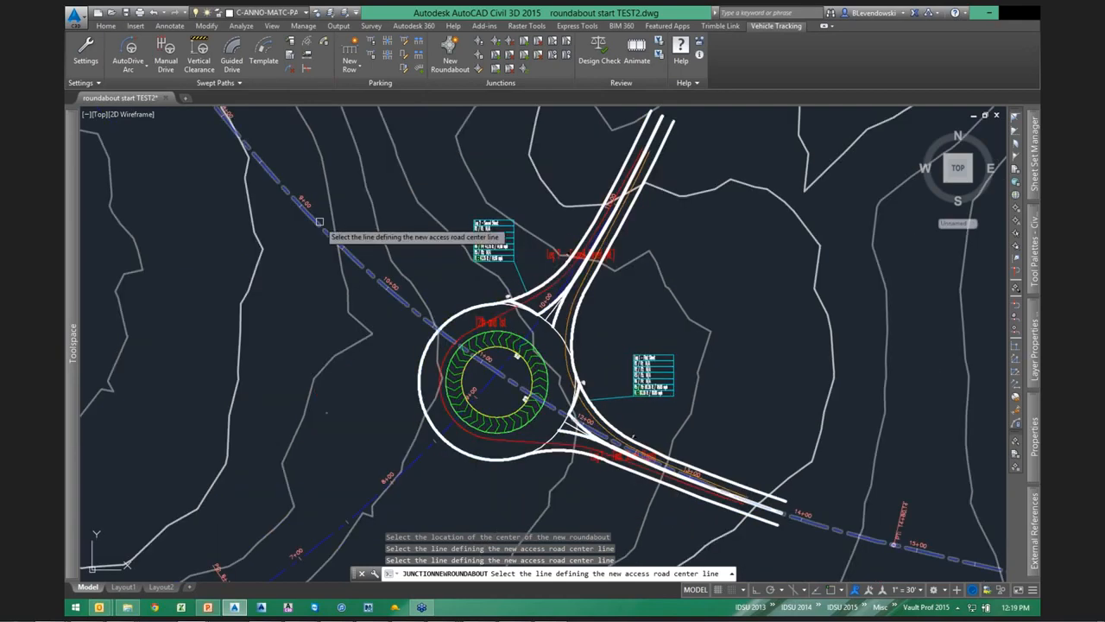
pyautogui.click(319, 222)
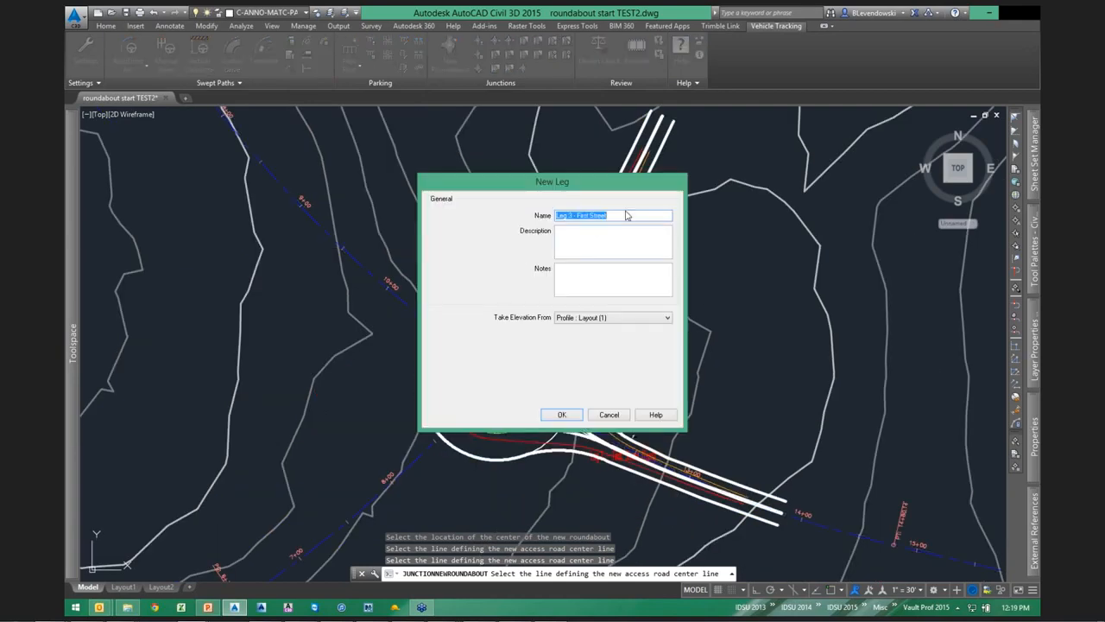
pyautogui.click(561, 414)
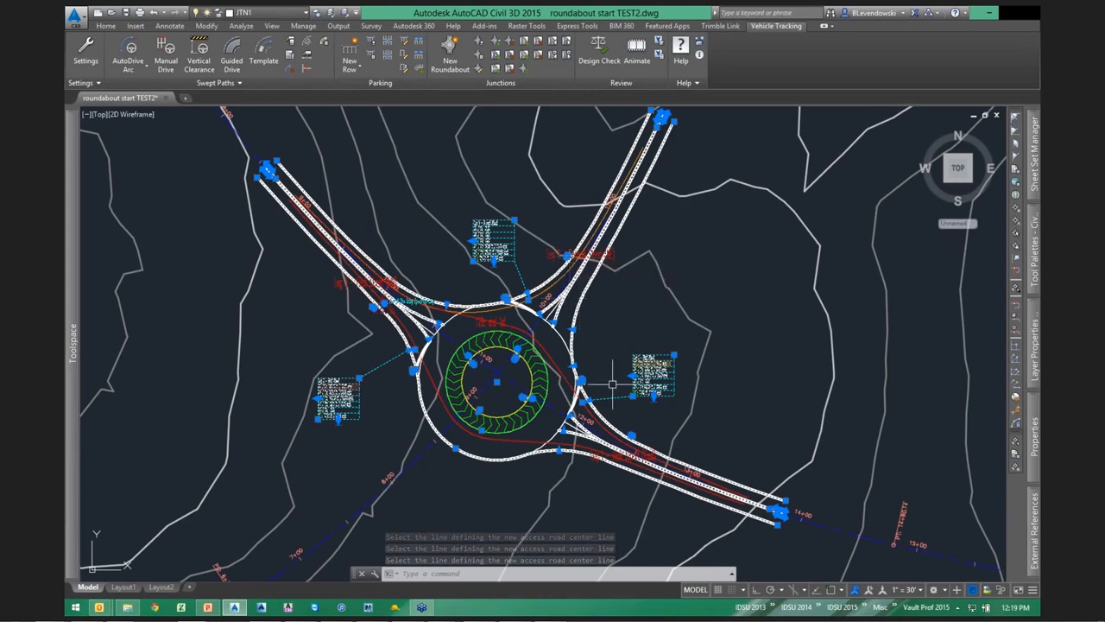
pyautogui.press('Escape')
pyautogui.press('Escape')
# Select the roundabout and examine its three legs, editing grips, fastest path lines and speed tables.
pyautogui.moveTo(612, 331); pyautogui.dragTo(659, 289, button='middle')
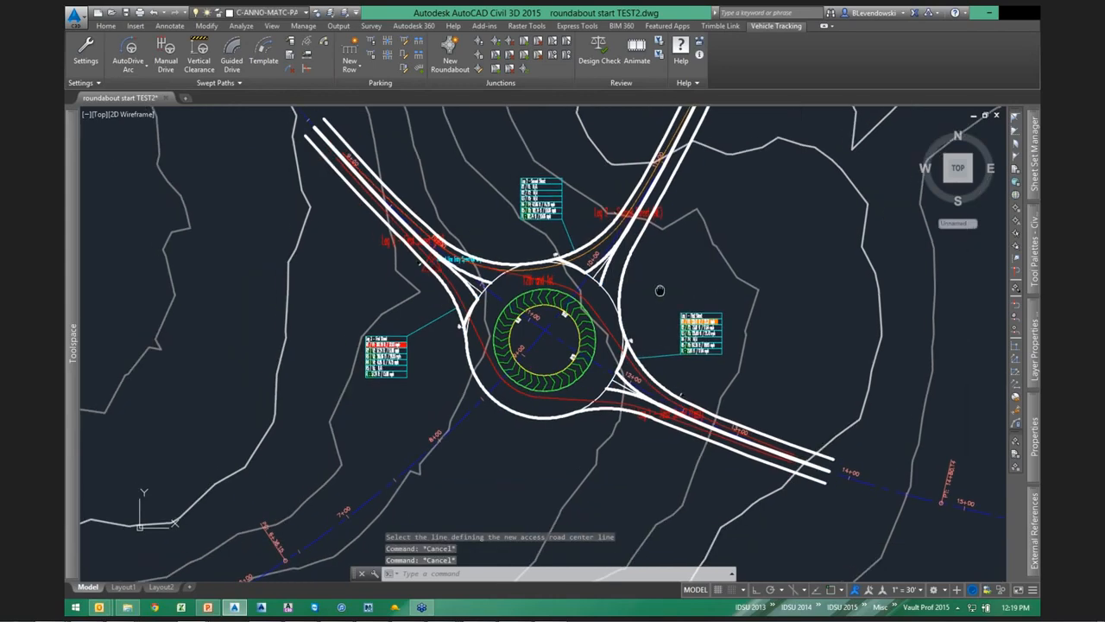
pyautogui.scroll(2, 640, 330)
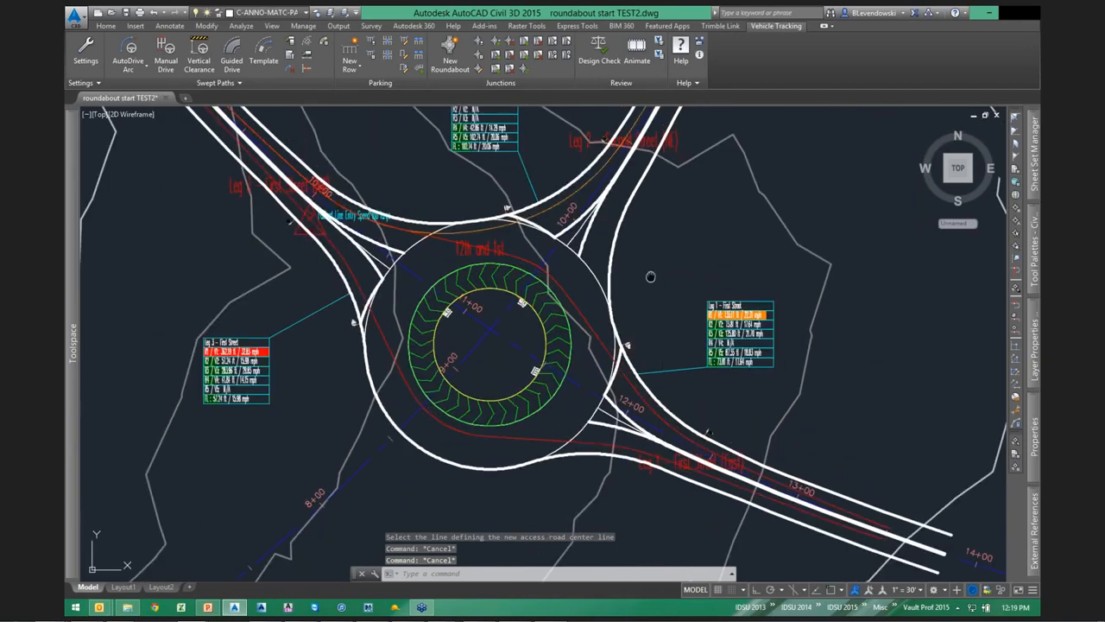
pyautogui.moveTo(651, 277)
pyautogui.mouseDown(button='middle')
pyautogui.moveTo(584, 303)
pyautogui.moveTo(544, 289)
pyautogui.mouseUp(button='middle')
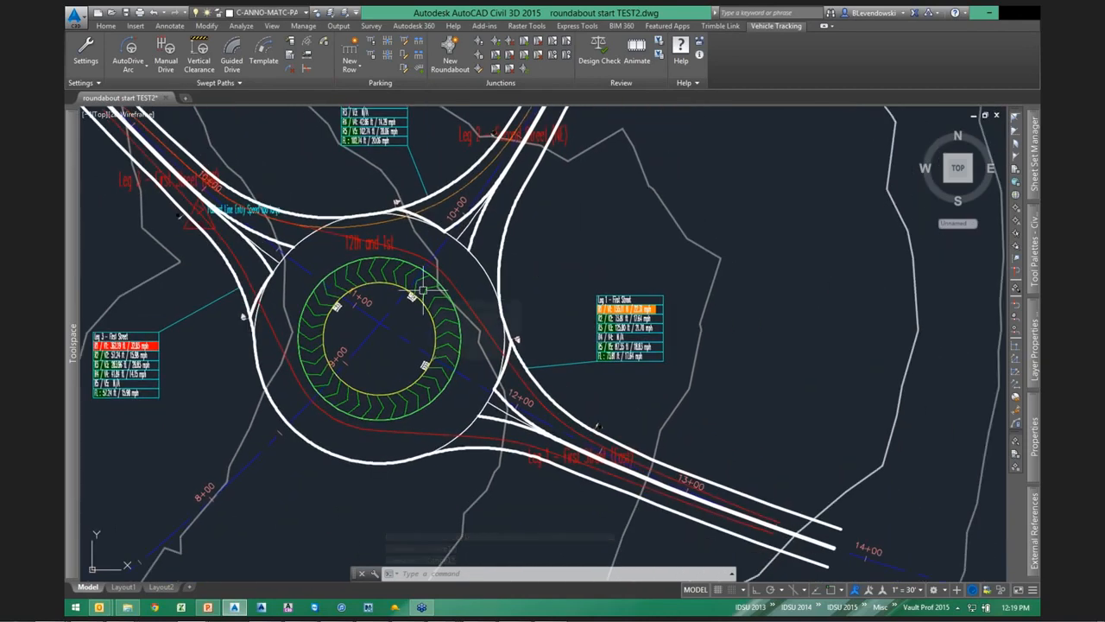
pyautogui.hotkey('ctrl', 'a')
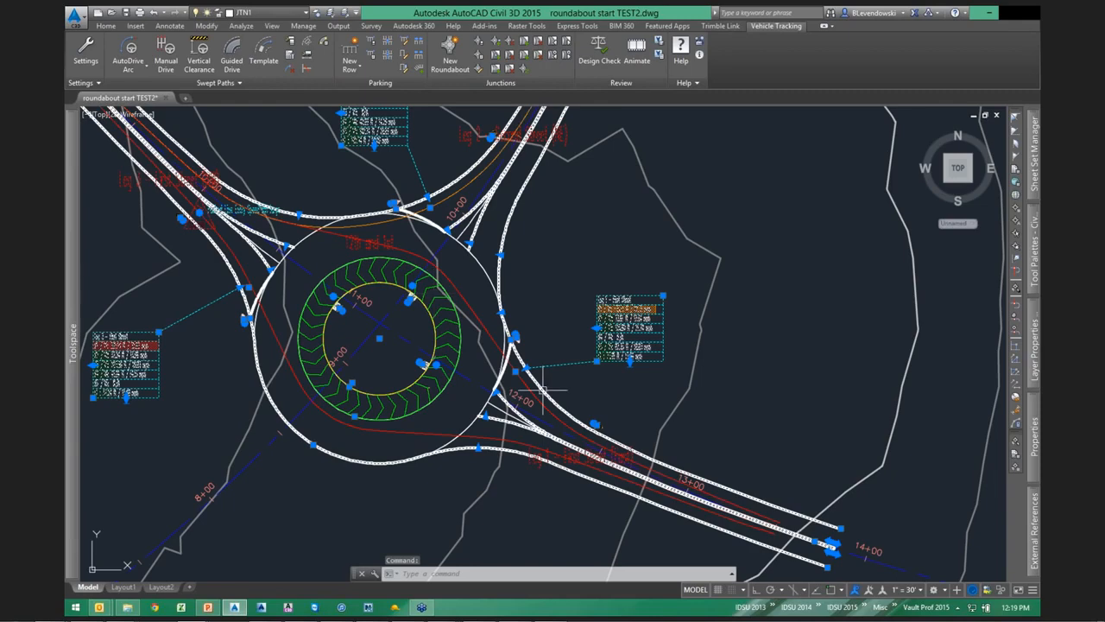
pyautogui.scroll(-1, 550, 393)
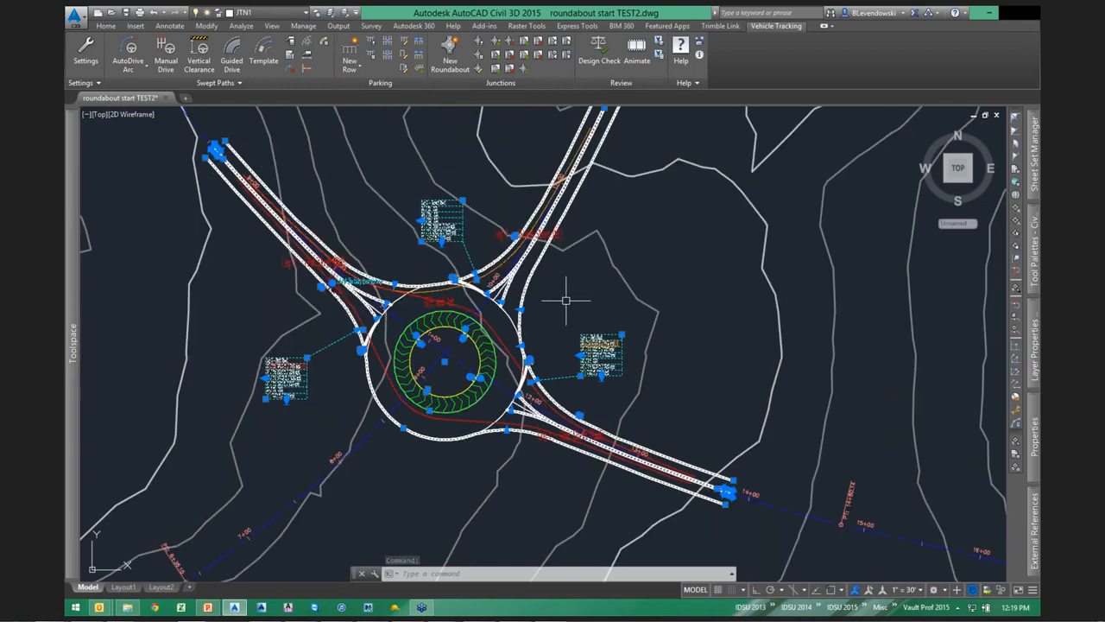
pyautogui.scroll(2, 565, 299)
pyautogui.scroll(1, 444, 386)
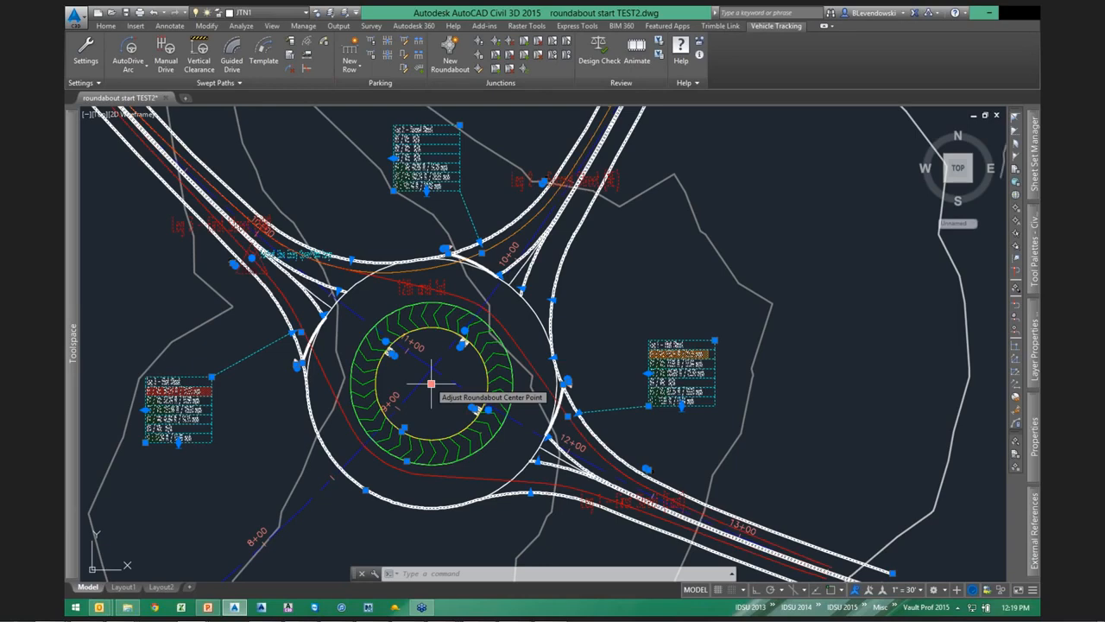
pyautogui.scroll(-3, 431, 384)
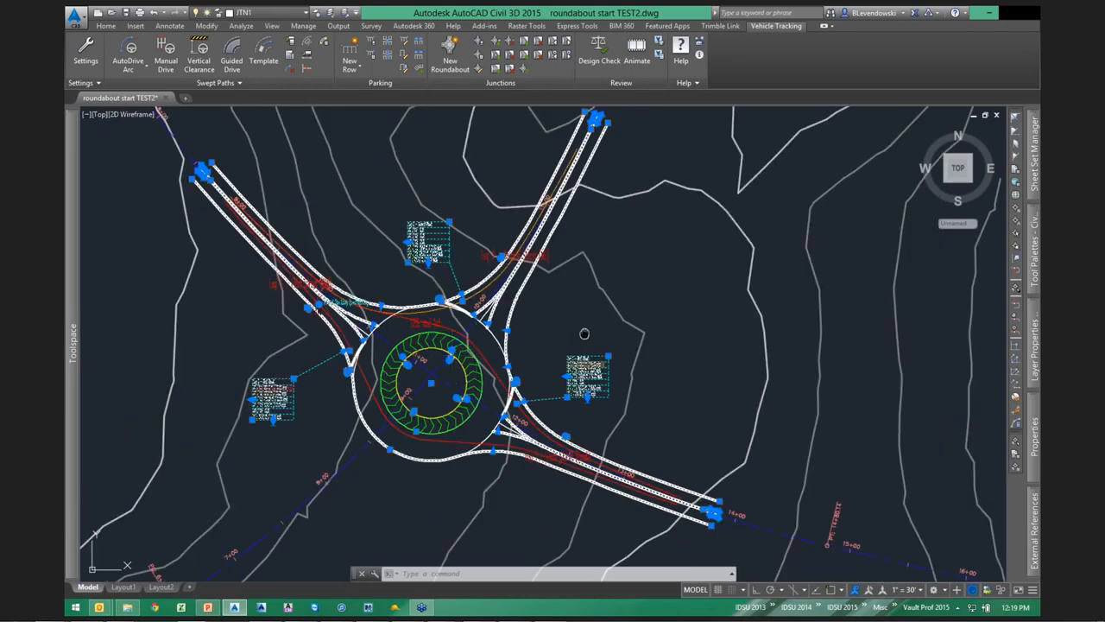
pyautogui.moveTo(585, 333); pyautogui.dragTo(555, 338, button='middle')
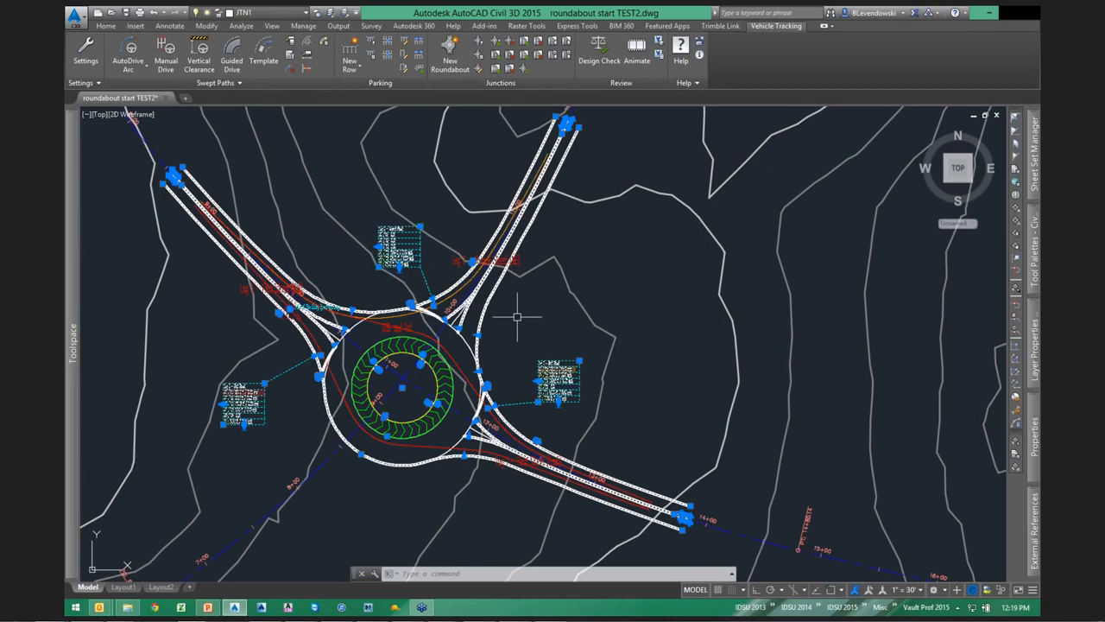
pyautogui.moveTo(494, 326); pyautogui.dragTo(593, 314, button='middle')
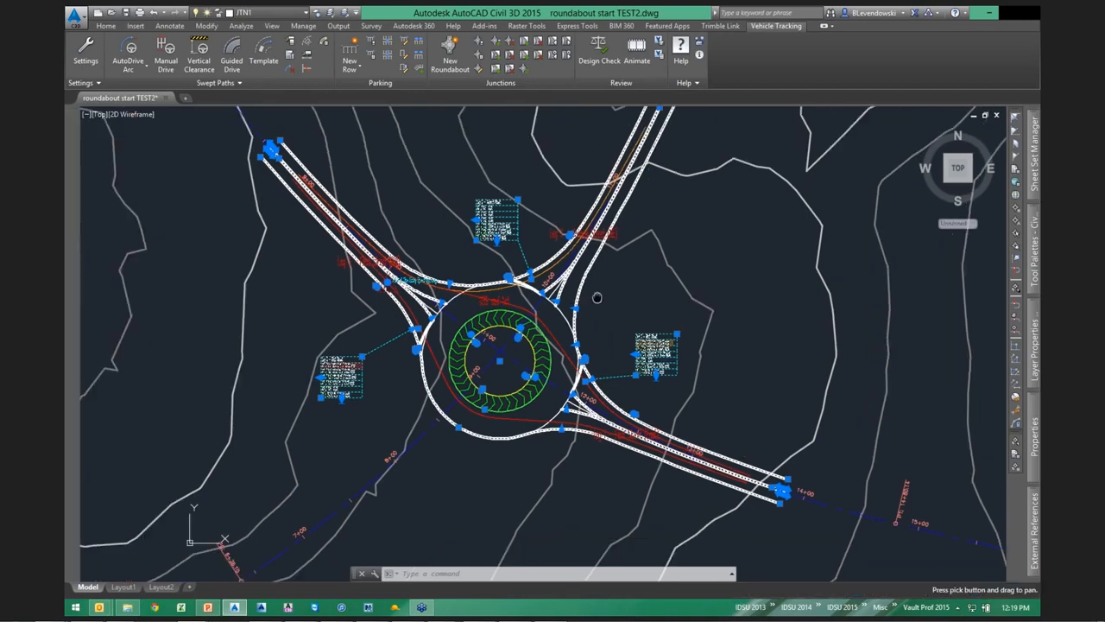
pyautogui.scroll(2, 593, 314)
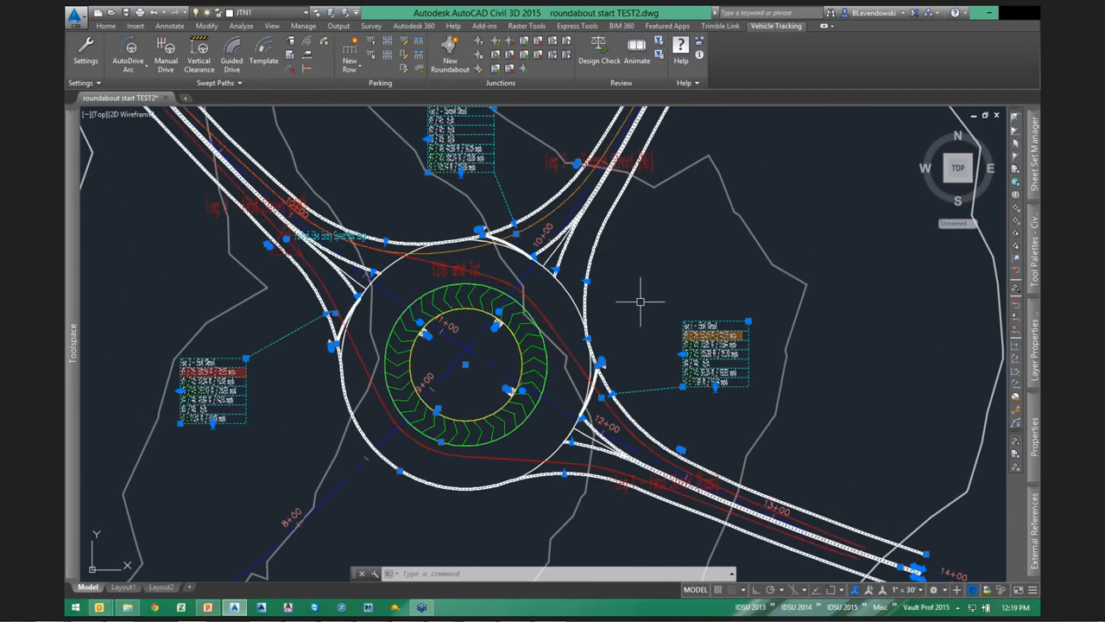
pyautogui.scroll(-2, 584, 267)
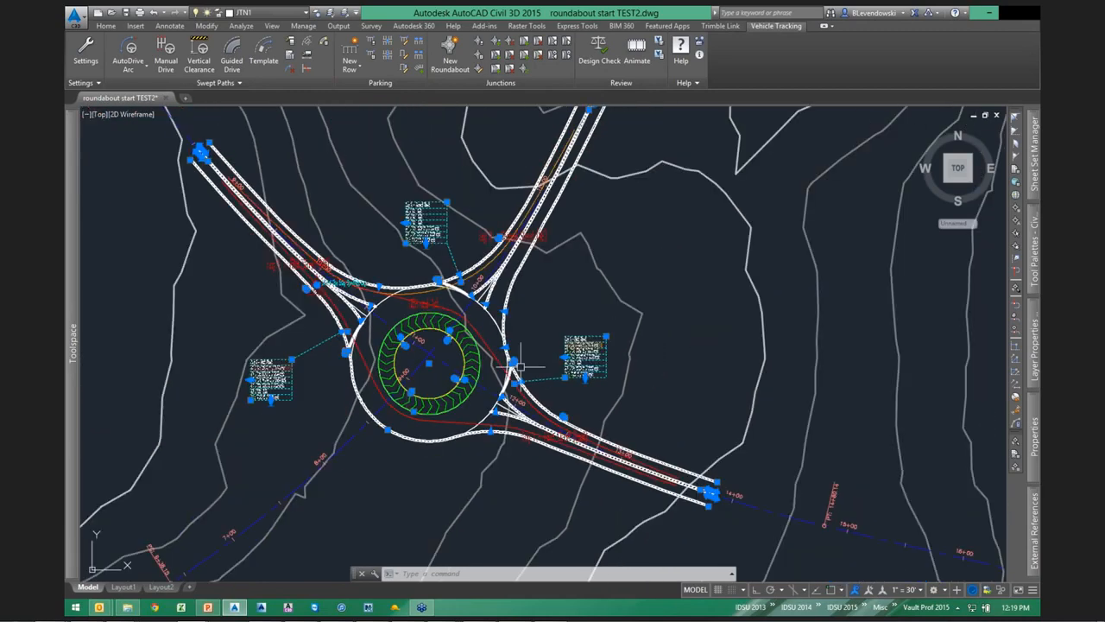
# Open the junction's properties and review the central island's inscribed circle diameter, center island diameter, apron diameter and apron width.
pyautogui.click(478, 69)
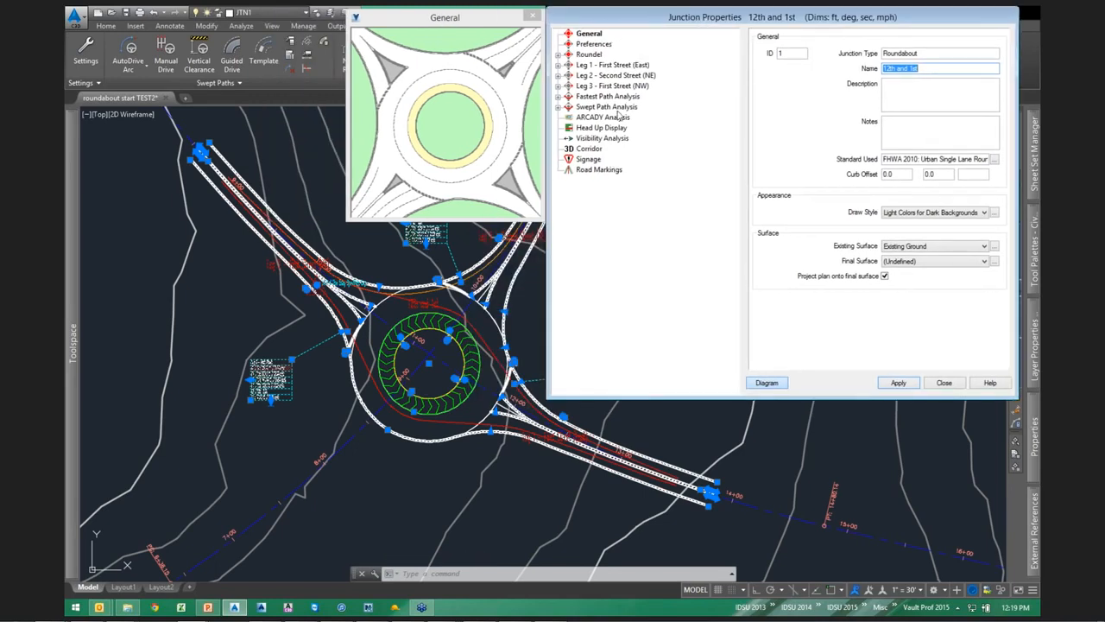
pyautogui.click(585, 56)
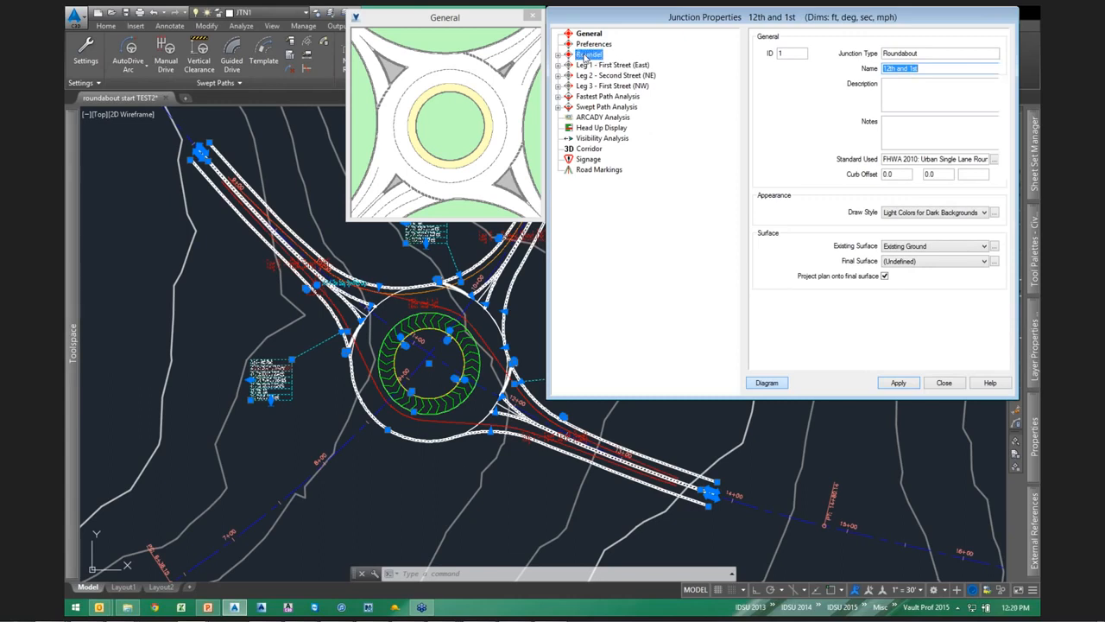
pyautogui.click(622, 67)
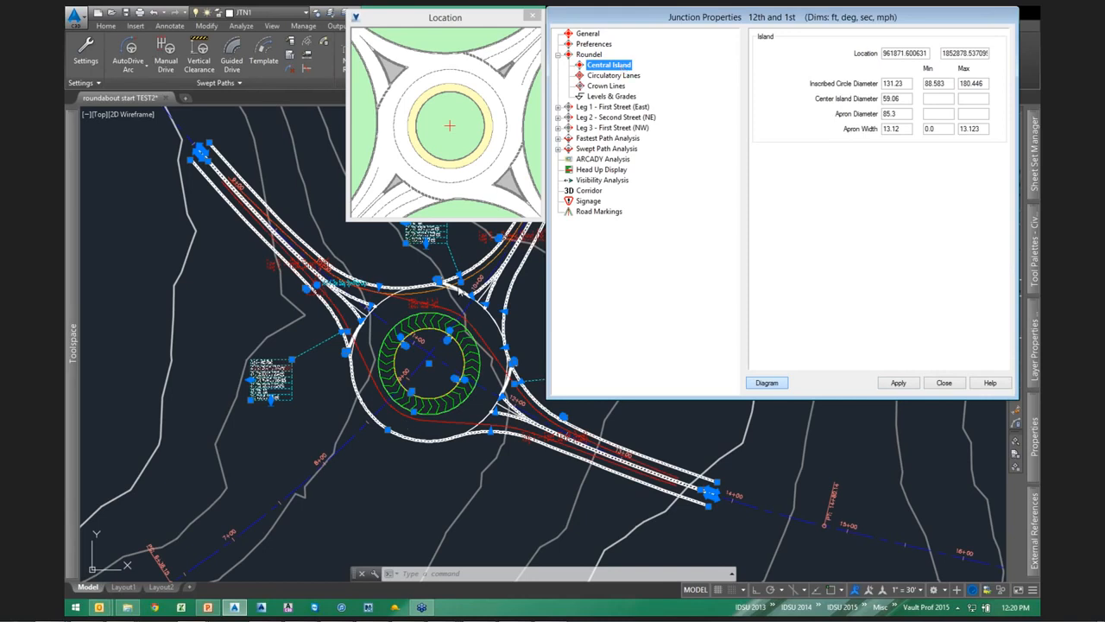
pyautogui.click(902, 128)
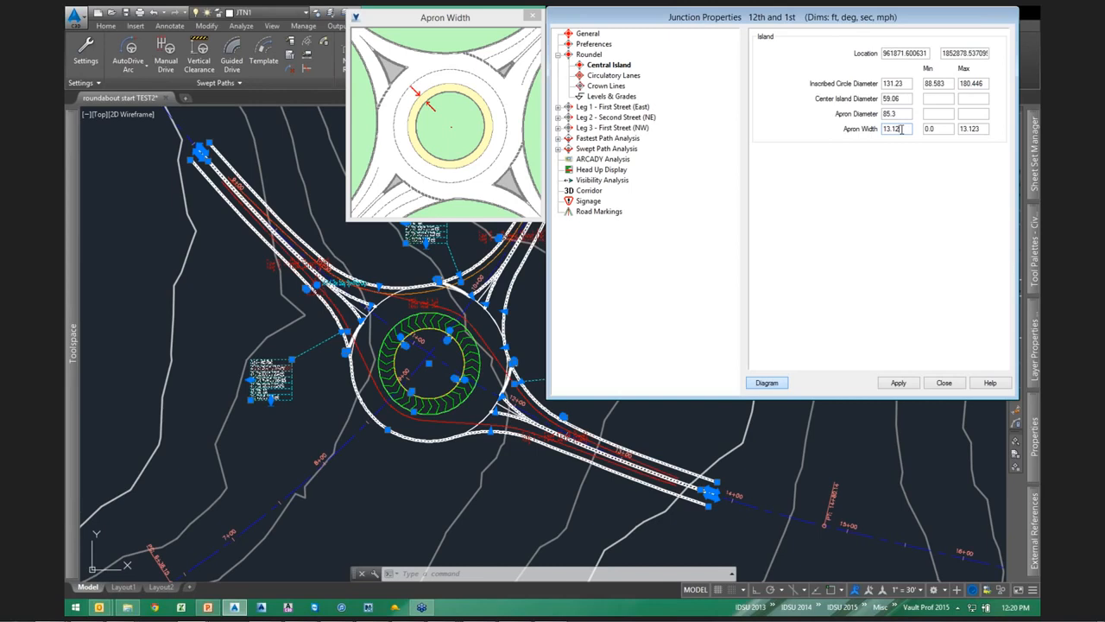
pyautogui.click(901, 129)
pyautogui.click(908, 115)
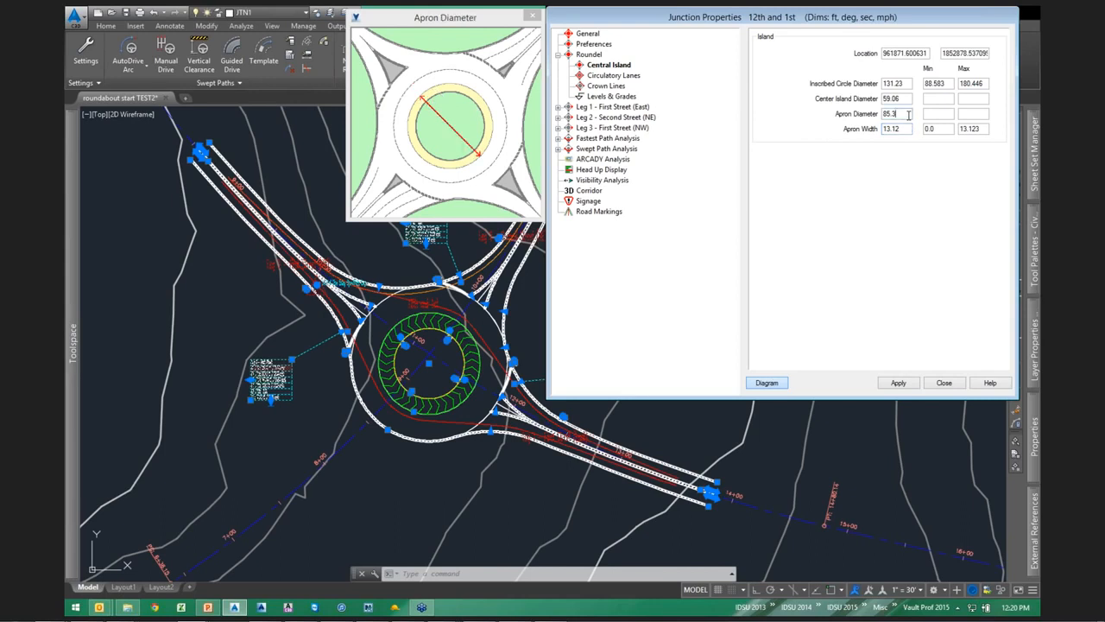
pyautogui.click(906, 98)
pyautogui.click(909, 83)
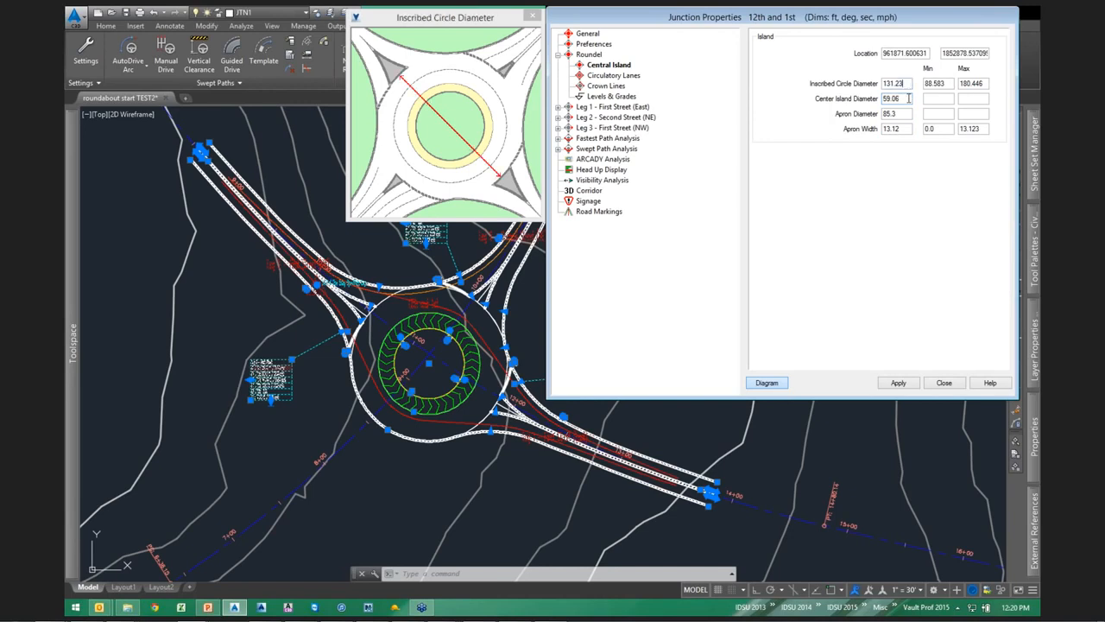
pyautogui.click(905, 98)
pyautogui.click(904, 114)
# Set the central island's apron width to 10 ft and apply it to the roundabout.
pyautogui.click(909, 128)
pyautogui.doubleClick(909, 130)
pyautogui.write('10')
pyautogui.press('Tab')
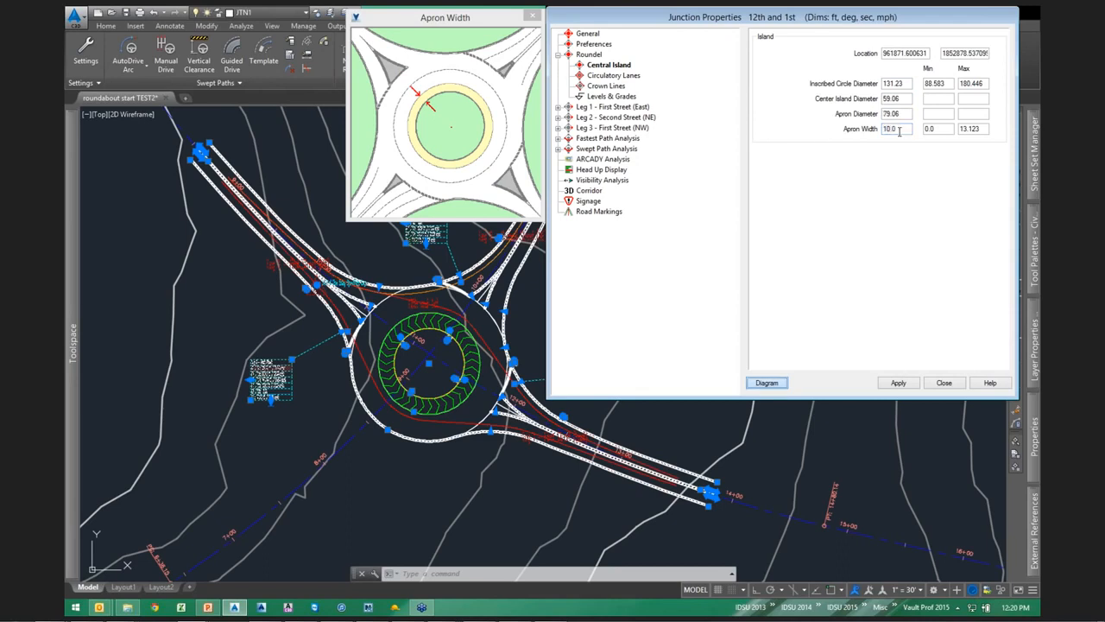
pyautogui.click(899, 383)
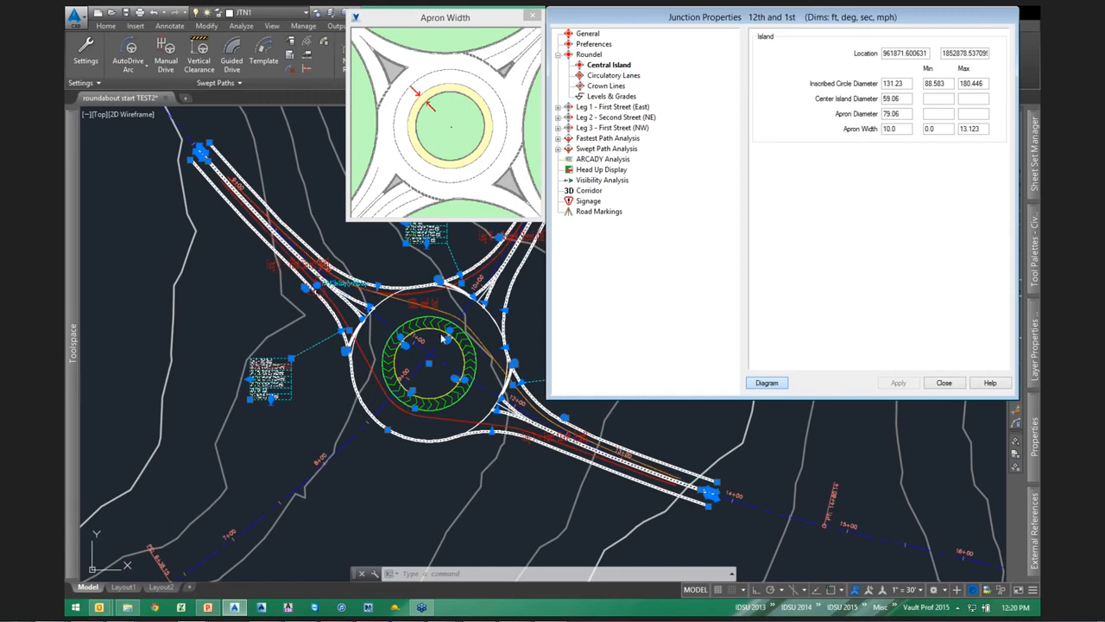
# Set the center island diameter to 60 ft, apply it, and close the diagram preview and the junction properties.
pyautogui.doubleClick(894, 98)
pyautogui.write('60')
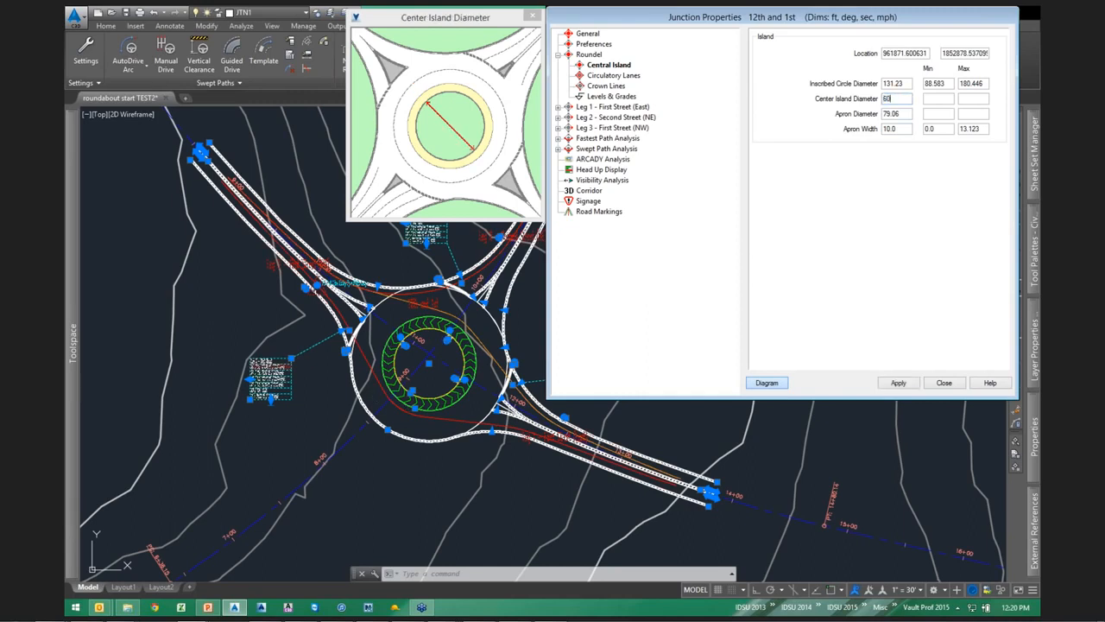
pyautogui.press('Tab')
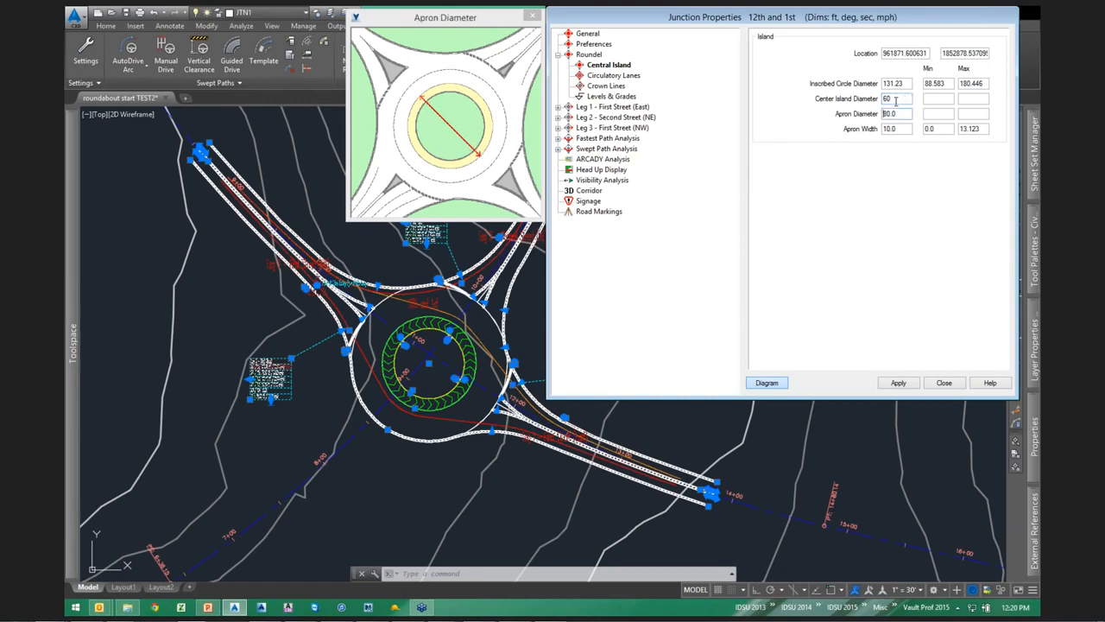
pyautogui.doubleClick(905, 113)
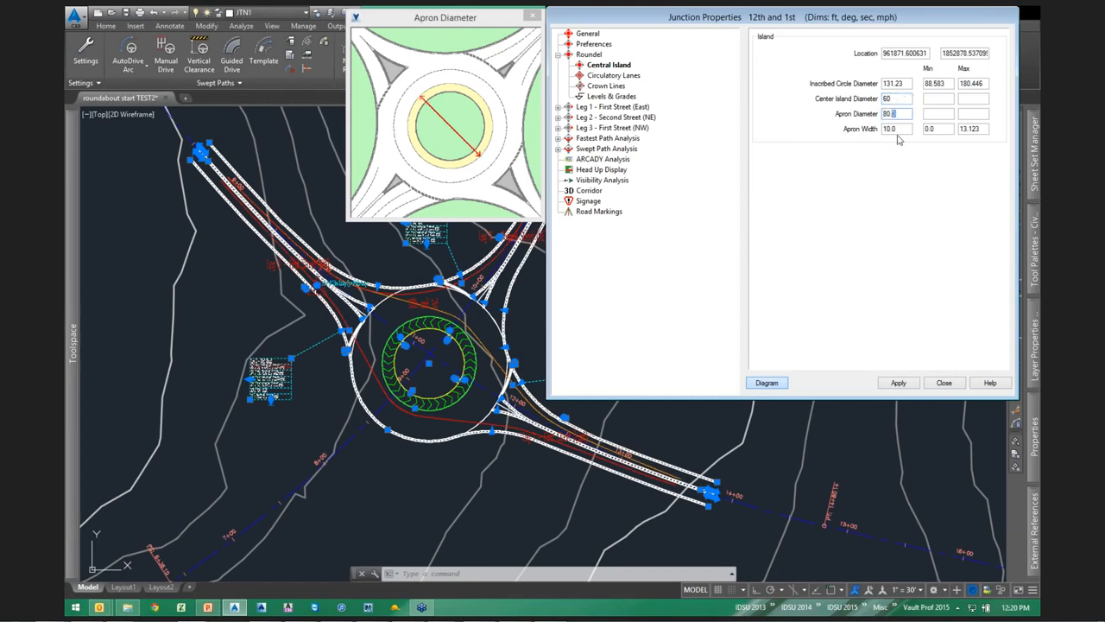
pyautogui.click(899, 384)
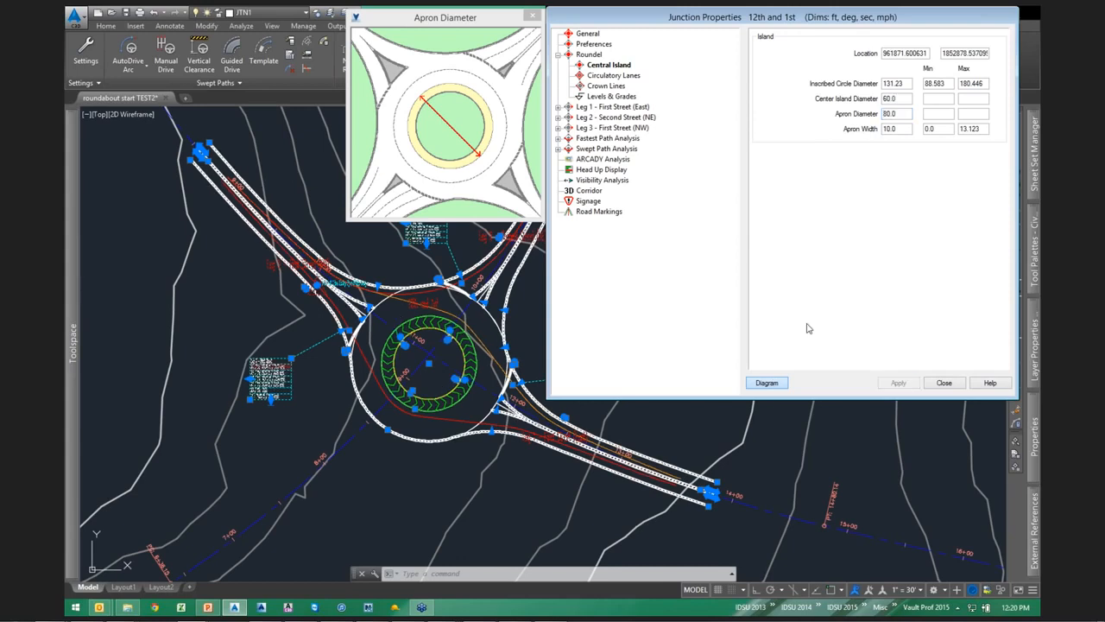
pyautogui.click(767, 383)
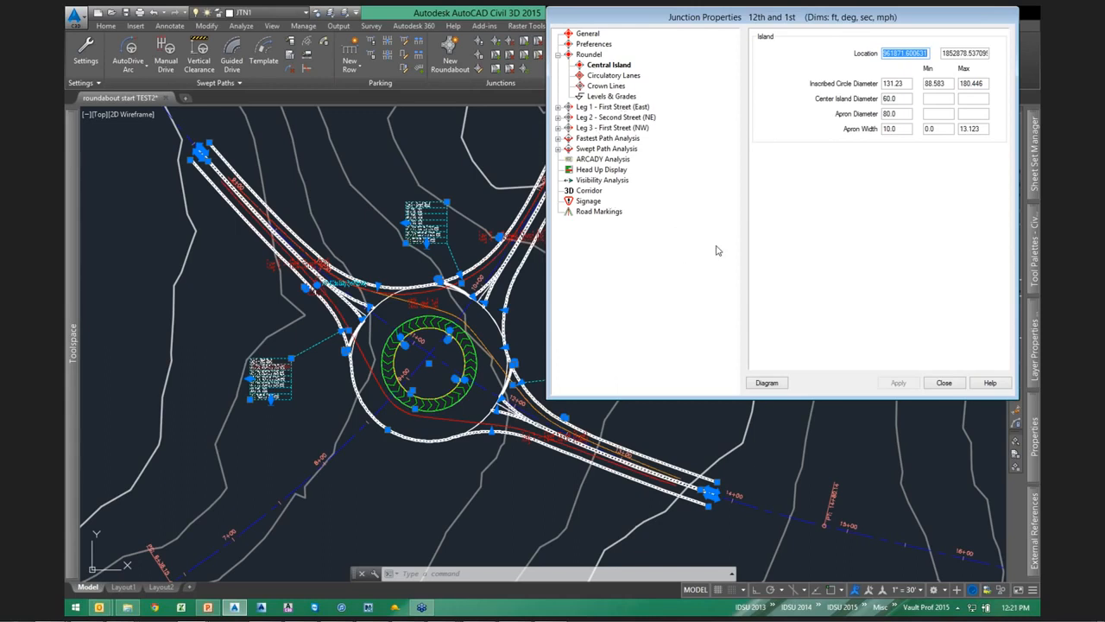
pyautogui.click(945, 383)
# Move the roundabout's center point a short distance north of where the two alignments cross.
pyautogui.scroll(4, 515, 421)
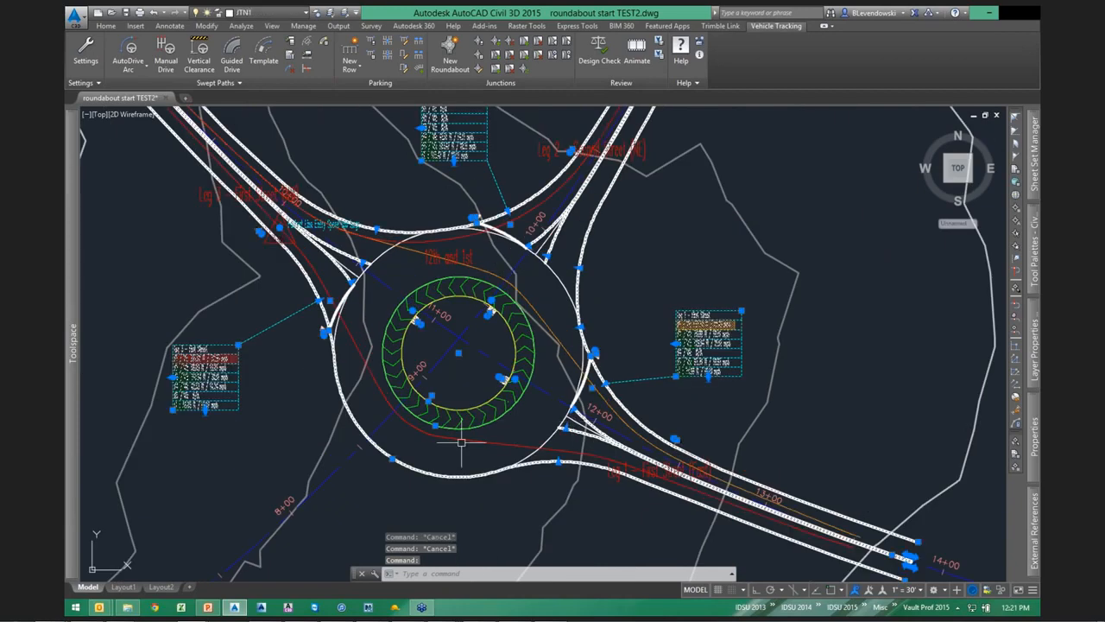
pyautogui.scroll(3, 458, 385)
pyautogui.moveTo(464, 328)
pyautogui.mouseDown(button='middle')
pyautogui.moveTo(426, 444)
pyautogui.moveTo(453, 423)
pyautogui.mouseUp(button='middle')
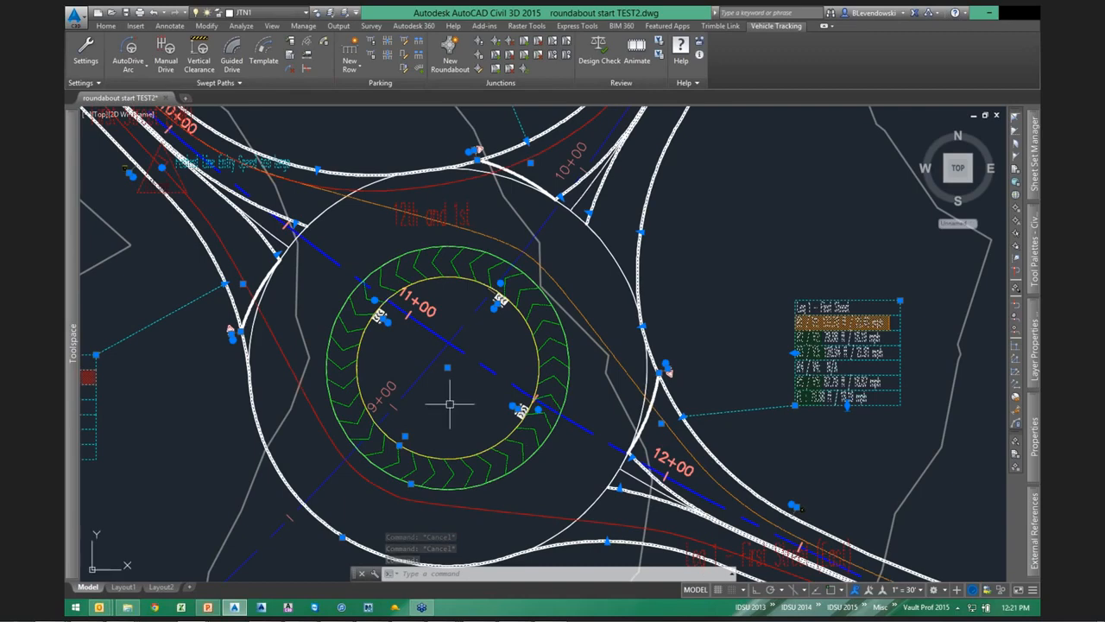
pyautogui.scroll(2, 450, 403)
pyautogui.scroll(2, 452, 372)
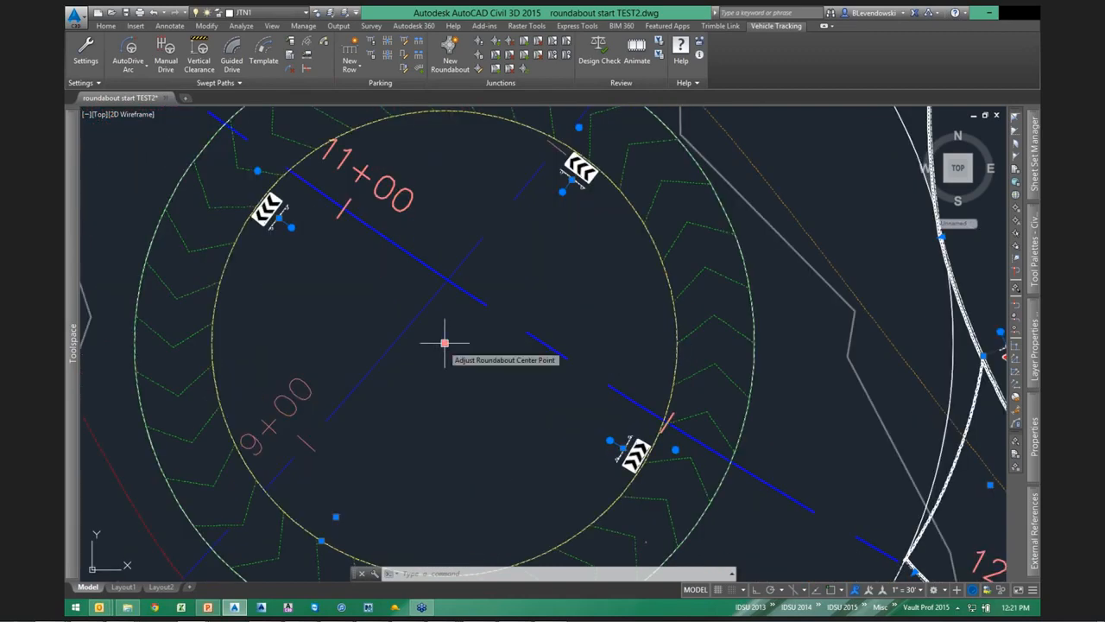
pyautogui.scroll(-4, 444, 343)
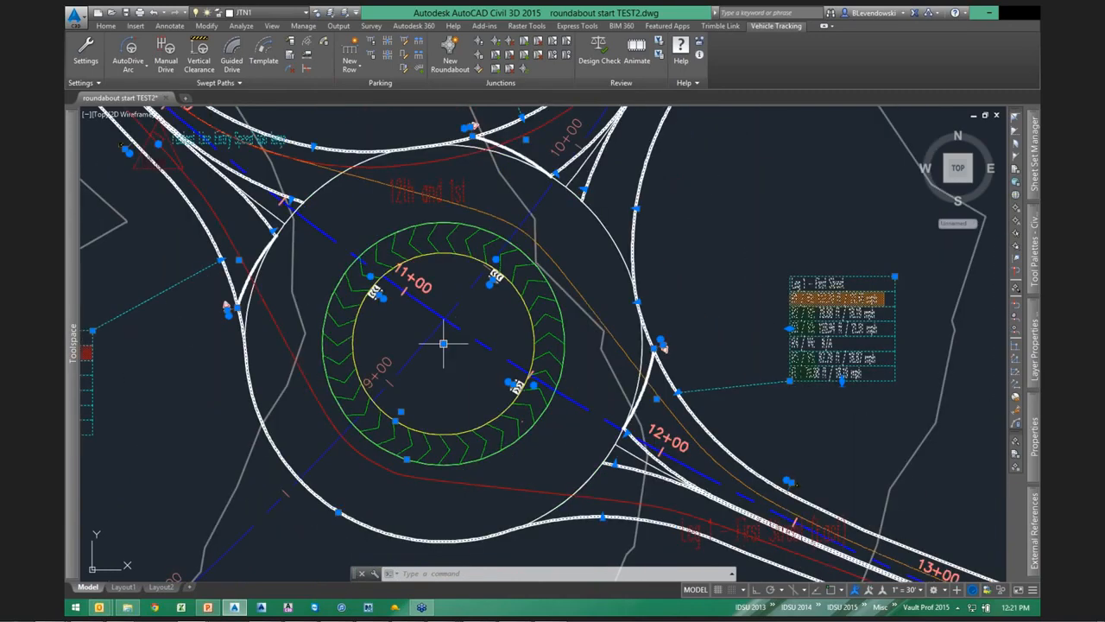
pyautogui.click(443, 342)
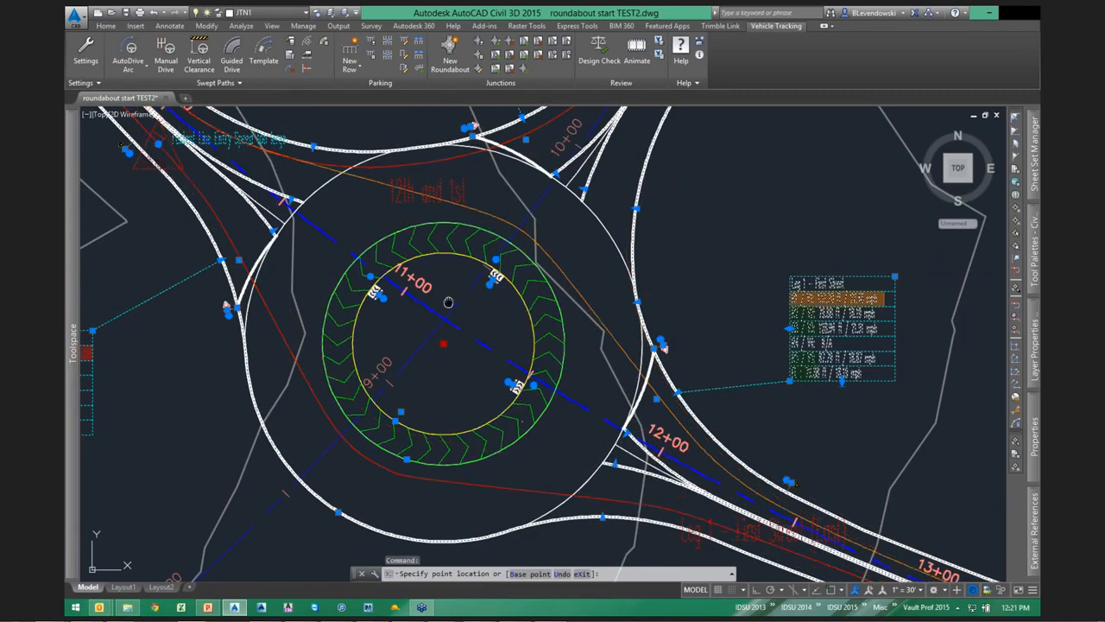
pyautogui.moveTo(448, 301); pyautogui.dragTo(477, 348, button='middle')
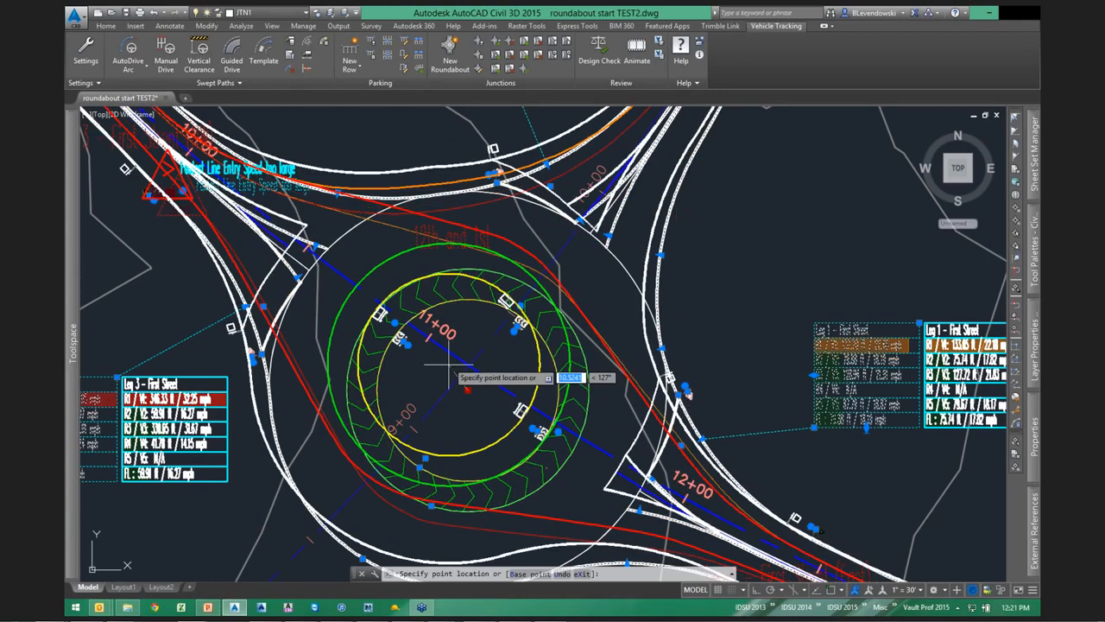
pyautogui.click(472, 340)
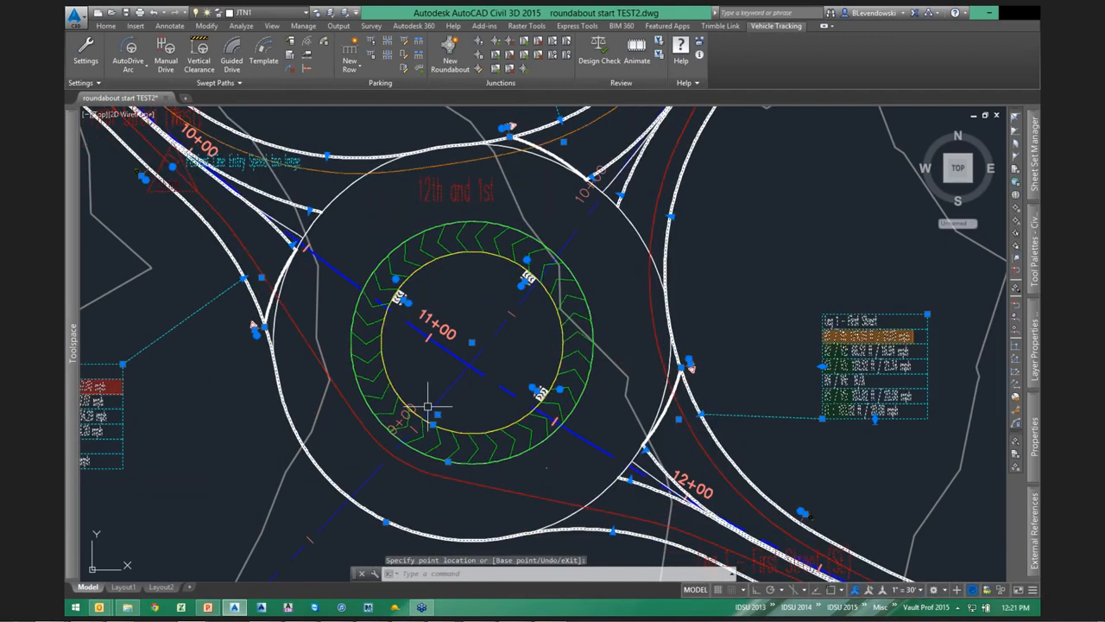
# Review the roundabout's geometry and the leg speed tables around the relocated center.
pyautogui.scroll(-2, 428, 406)
pyautogui.press('Escape')
pyautogui.scroll(2, 364, 228)
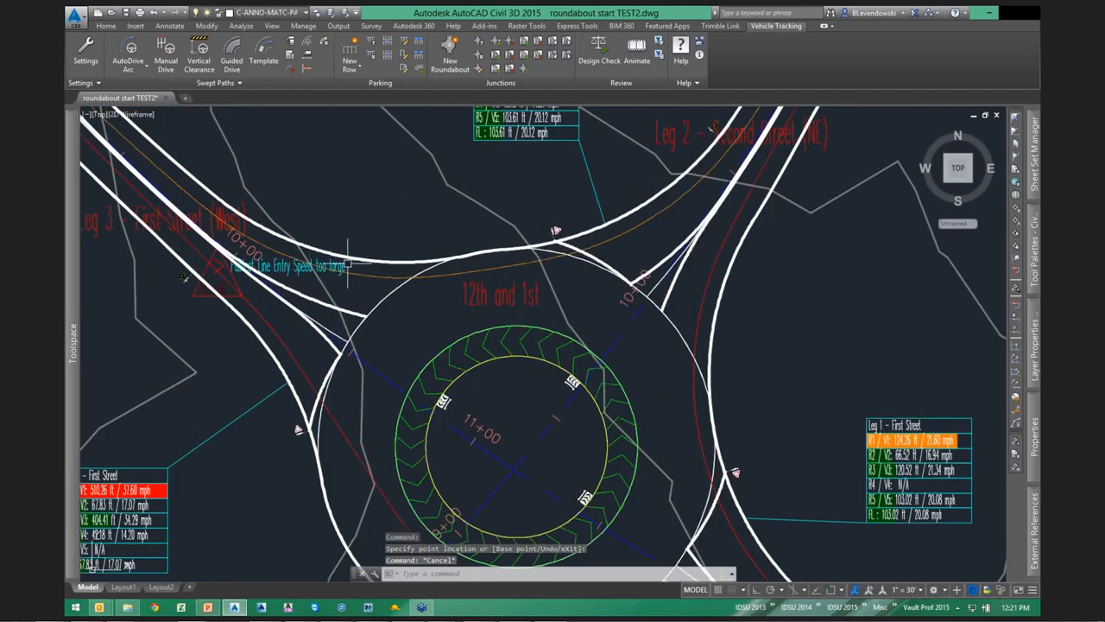
pyautogui.click(409, 259)
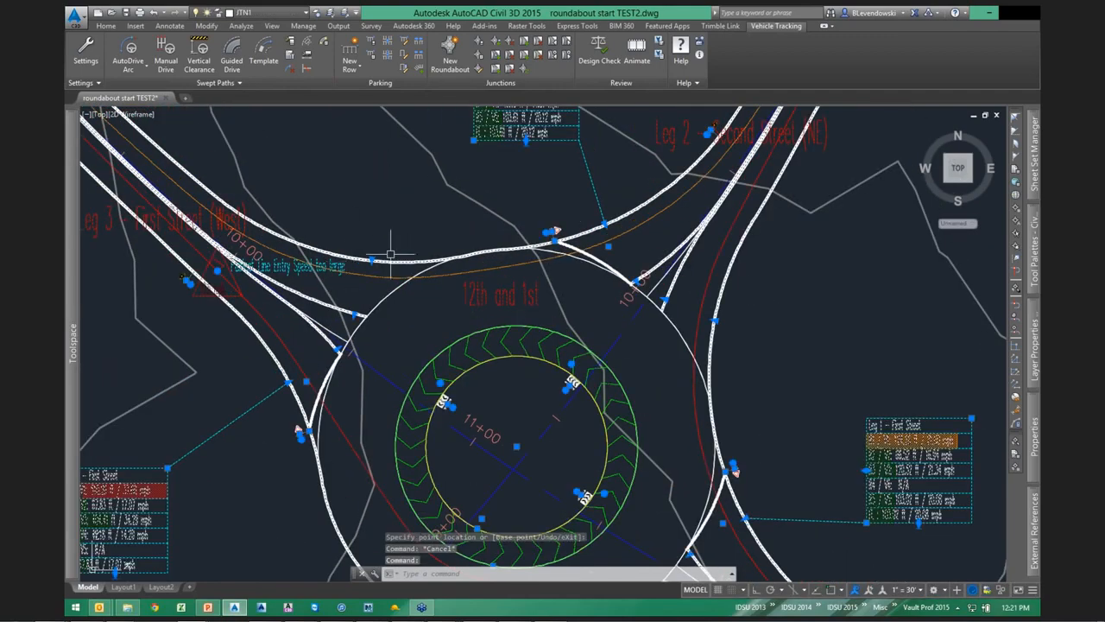
pyautogui.scroll(-2, 522, 341)
pyautogui.moveTo(614, 427)
pyautogui.mouseDown(button='middle')
pyautogui.moveTo(549, 378)
pyautogui.moveTo(547, 387)
pyautogui.mouseUp(button='middle')
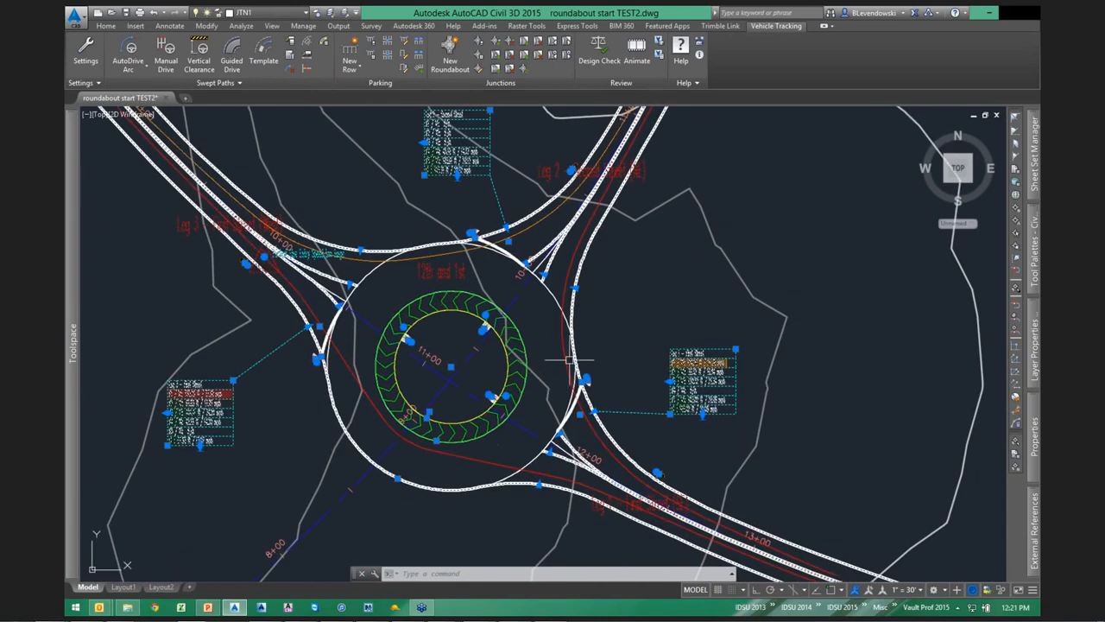
pyautogui.press('Escape')
pyautogui.scroll(-2, 621, 331)
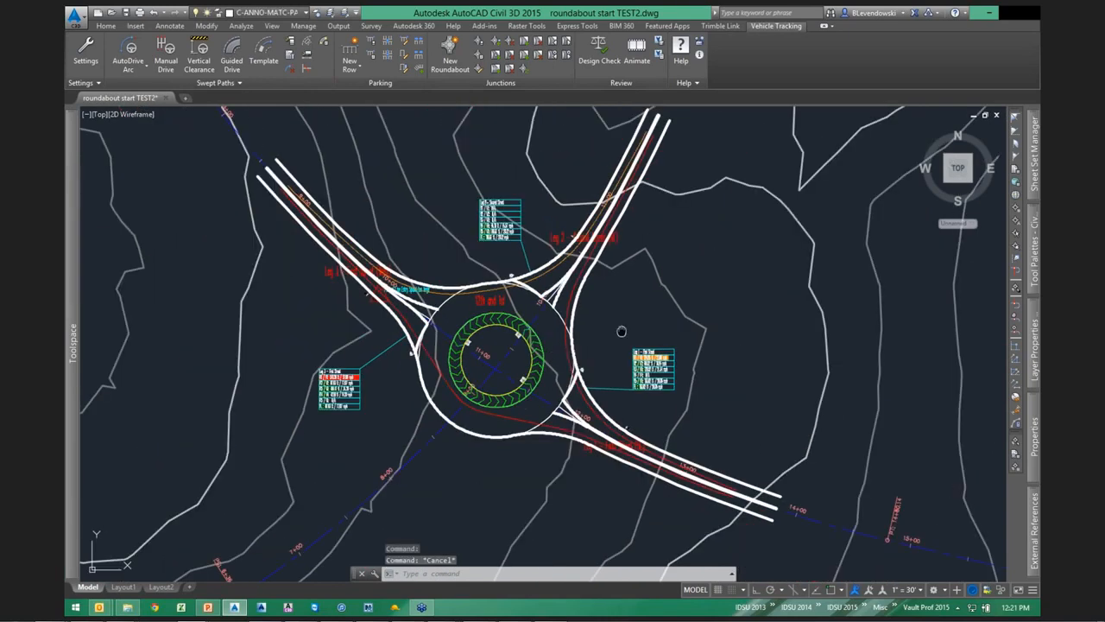
pyautogui.moveTo(620, 329); pyautogui.dragTo(613, 283, button='middle')
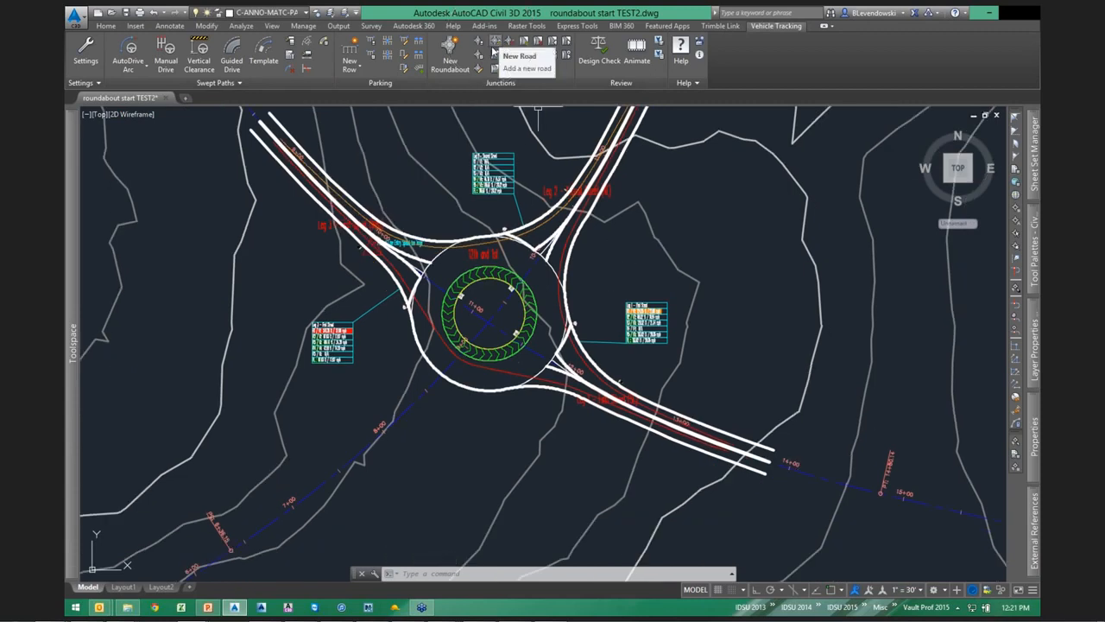
# Add the access road "Leg 4 - Second Street" along the southwest alignment, taking elevation from Profile : Layout (2).
pyautogui.click(493, 40)
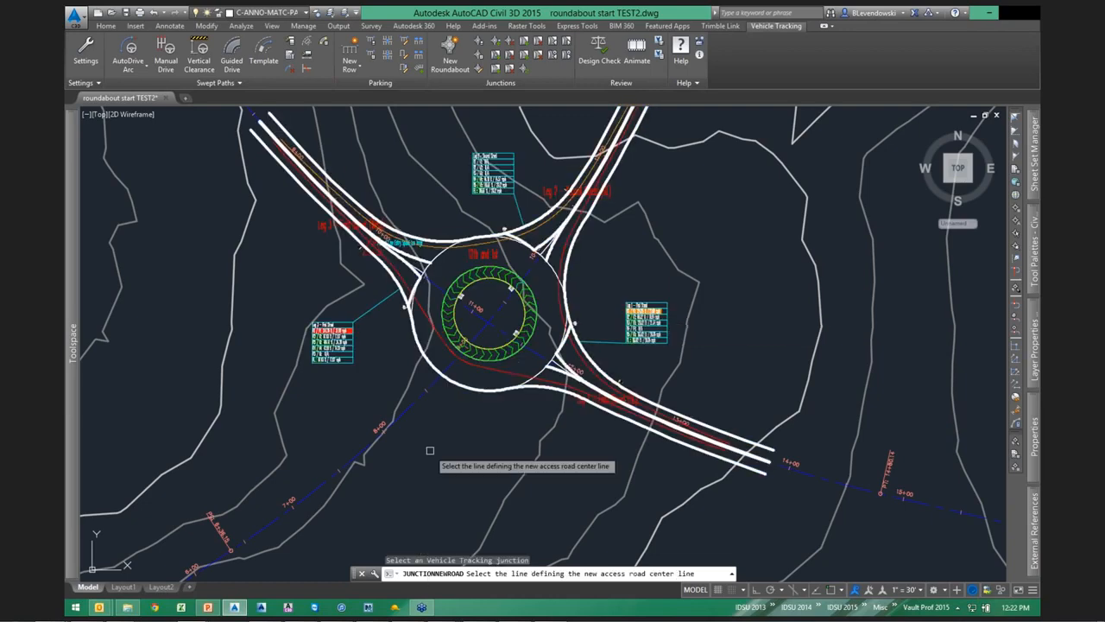
pyautogui.click(408, 402)
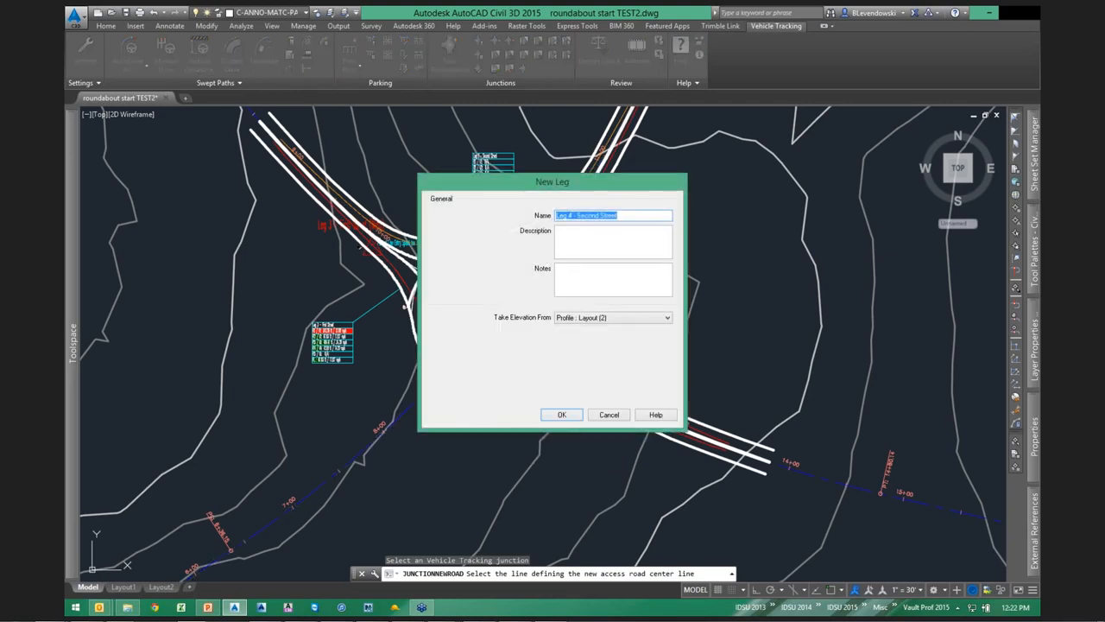
pyautogui.click(557, 416)
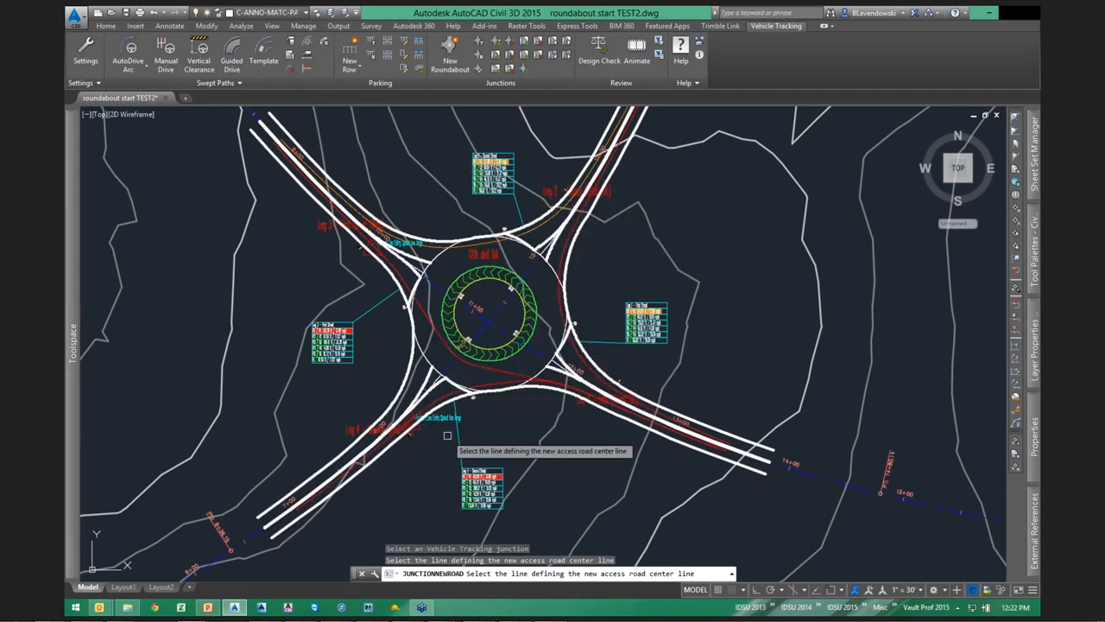
pyautogui.press('Escape')
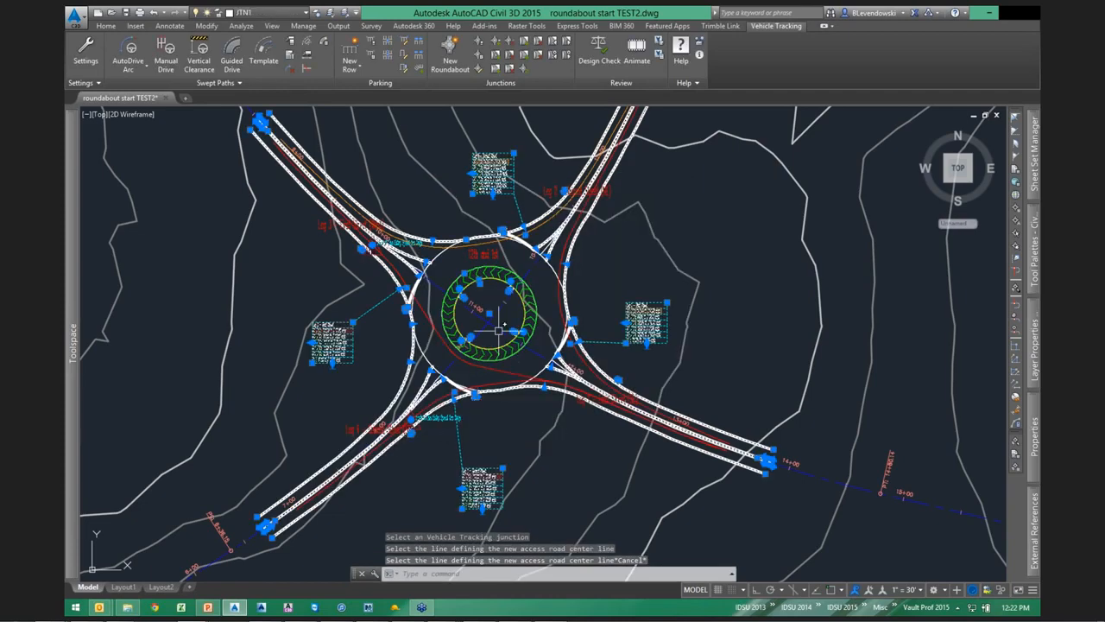
# Move the roundabout's center point onto the First Street alignment, just southeast of where the two alignments cross.
pyautogui.scroll(2, 498, 330)
pyautogui.click(488, 308)
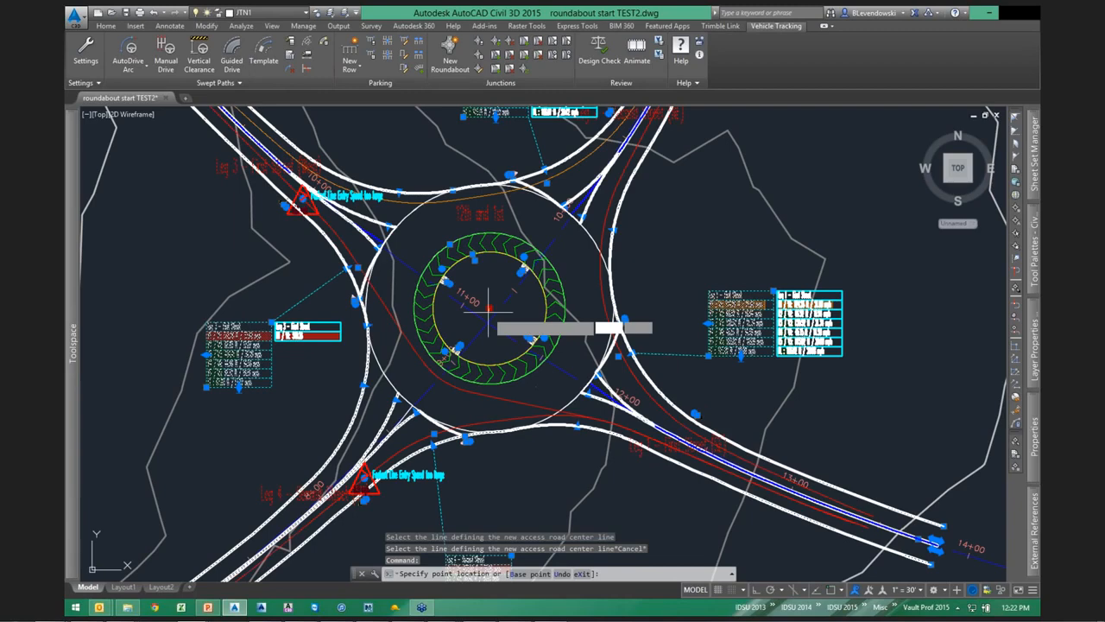
pyautogui.scroll(5, 484, 361)
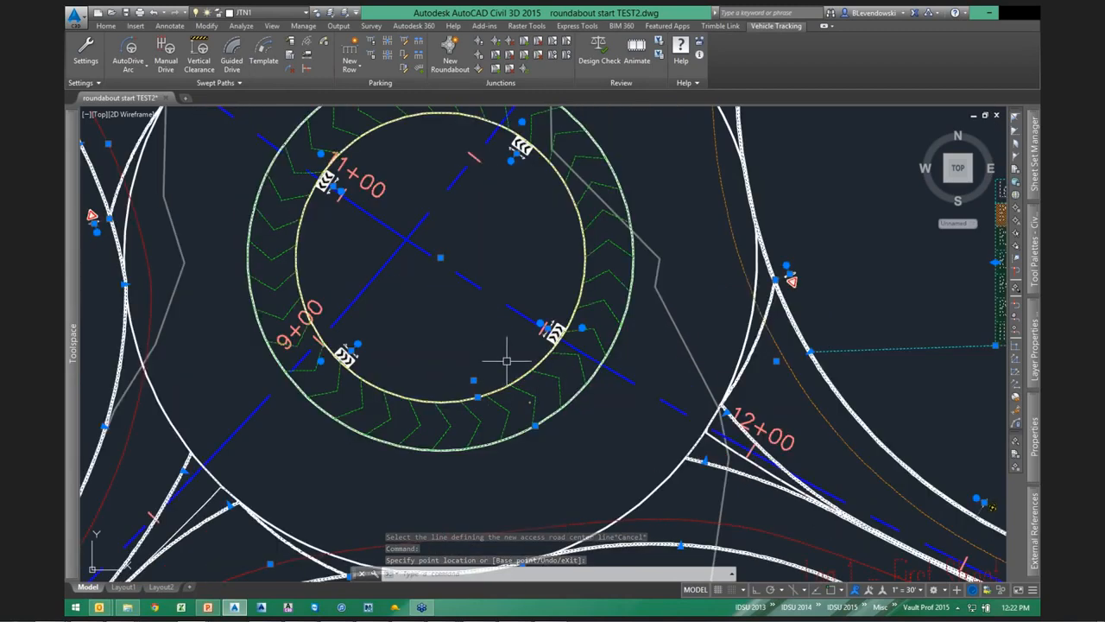
pyautogui.scroll(-3, 507, 361)
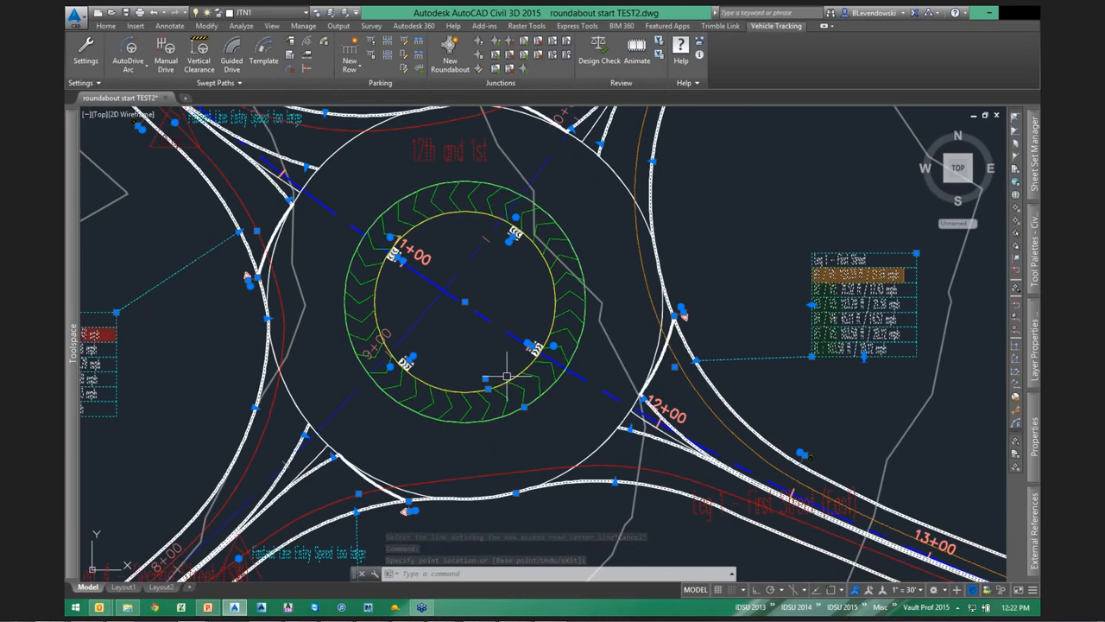
# Shrink the center island to a radius of about 24.08 ft by reshaping its inner circle in the drawing.
pyautogui.scroll(2, 507, 376)
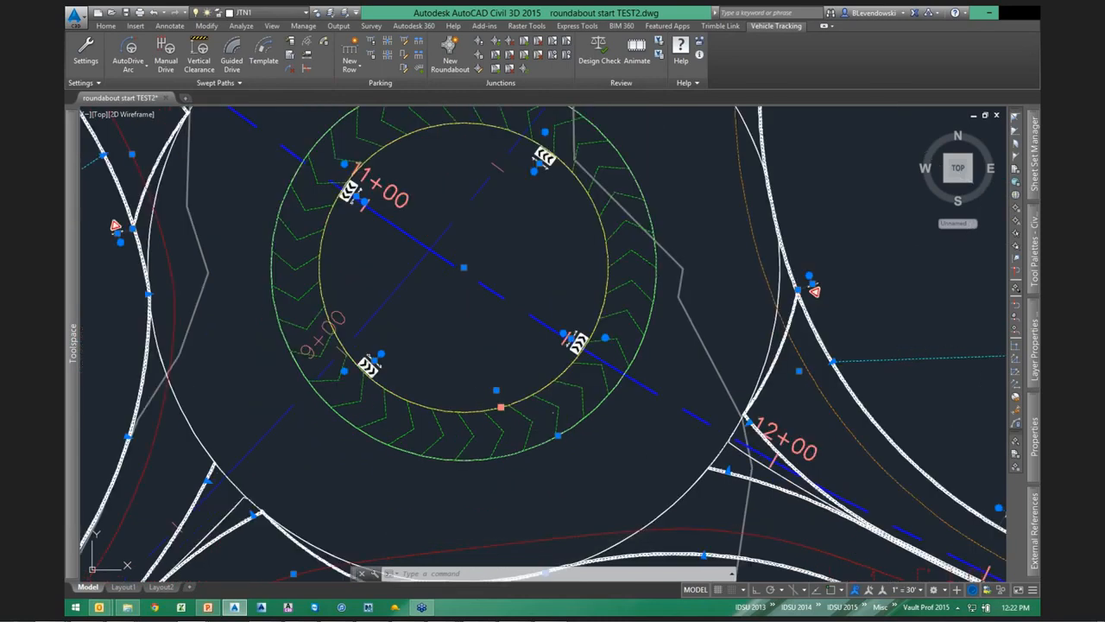
pyautogui.click(501, 406)
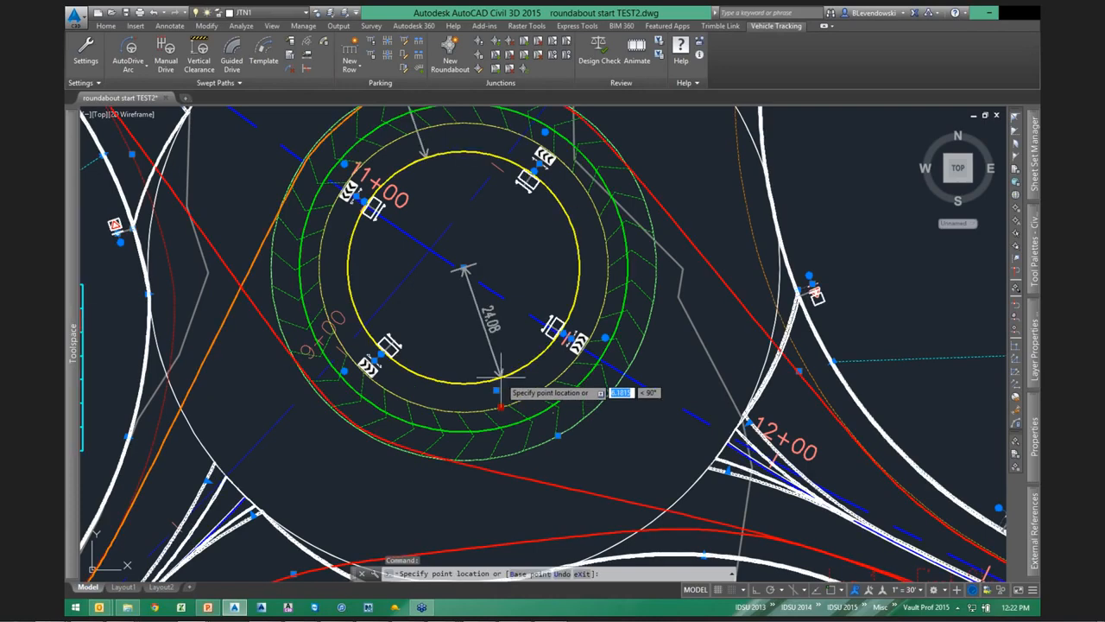
pyautogui.click(501, 378)
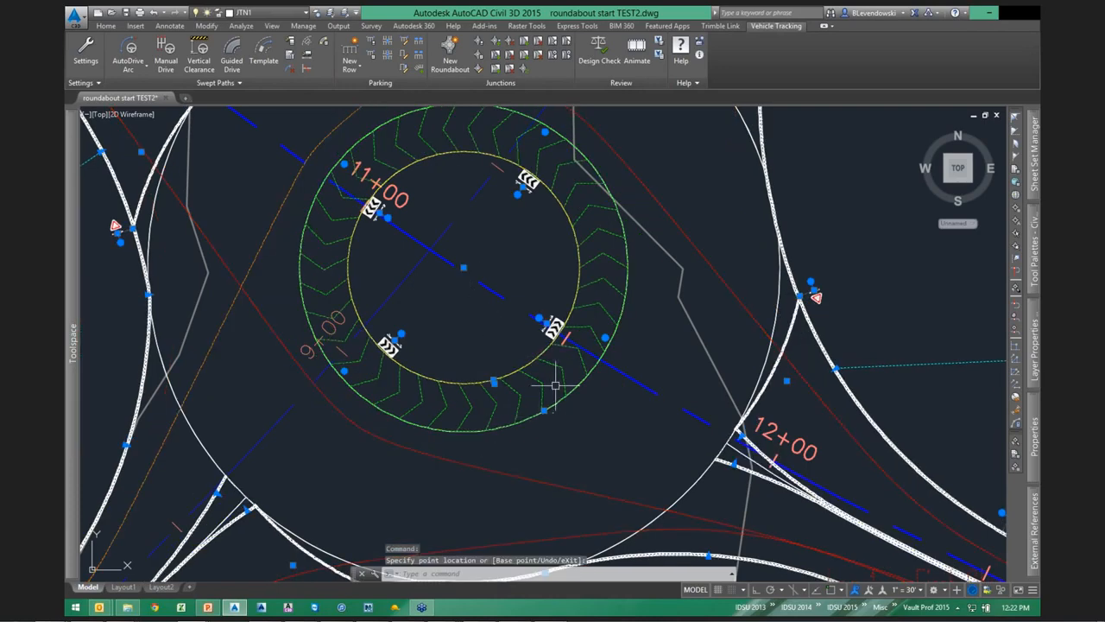
pyautogui.scroll(-2, 555, 385)
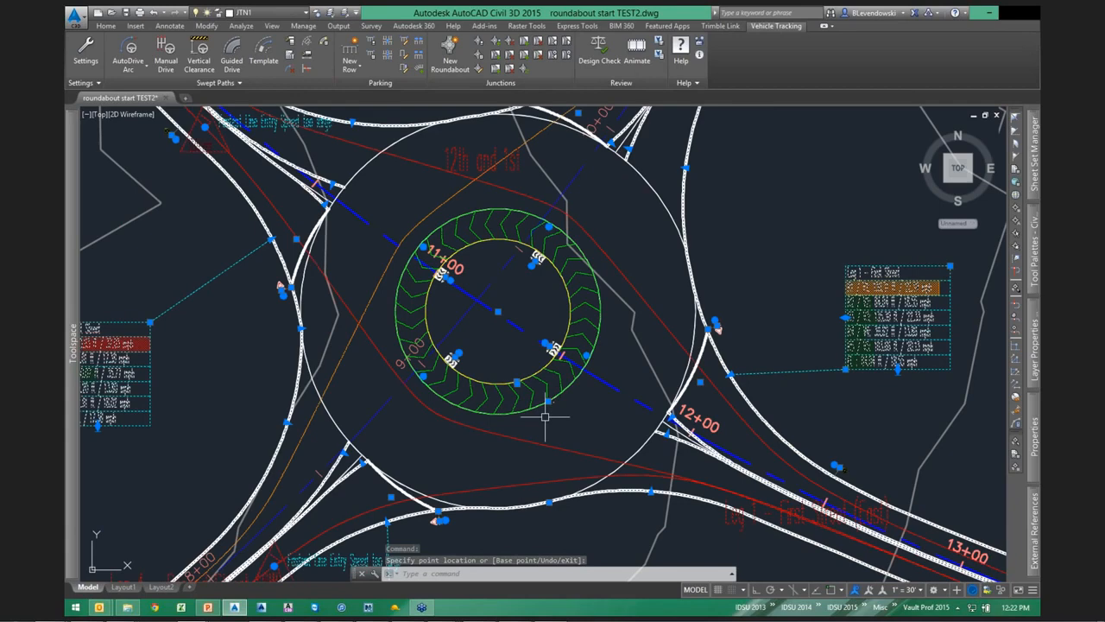
pyautogui.moveTo(545, 417); pyautogui.dragTo(553, 343, button='middle')
pyautogui.press('Escape')
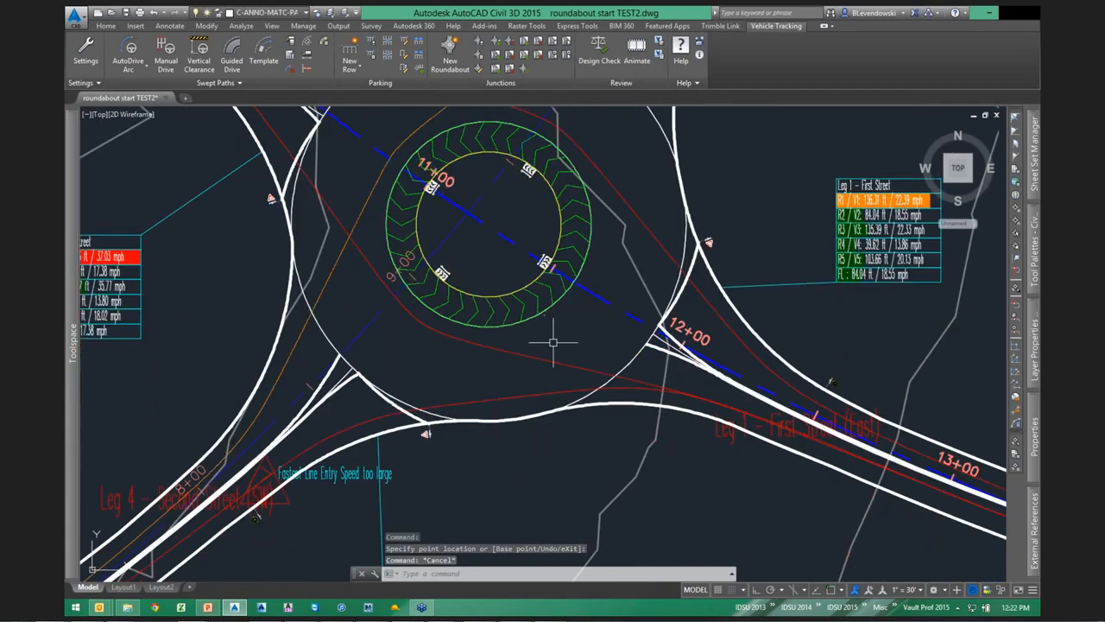
# Select the Leg 3 First Street crown alignment and examine its course from Leg 3 around the circle to Leg 4.
pyautogui.scroll(-2, 553, 343)
pyautogui.moveTo(408, 269)
pyautogui.mouseDown(button='middle')
pyautogui.moveTo(422, 276)
pyautogui.moveTo(403, 341)
pyautogui.moveTo(366, 355)
pyautogui.mouseUp(button='middle')
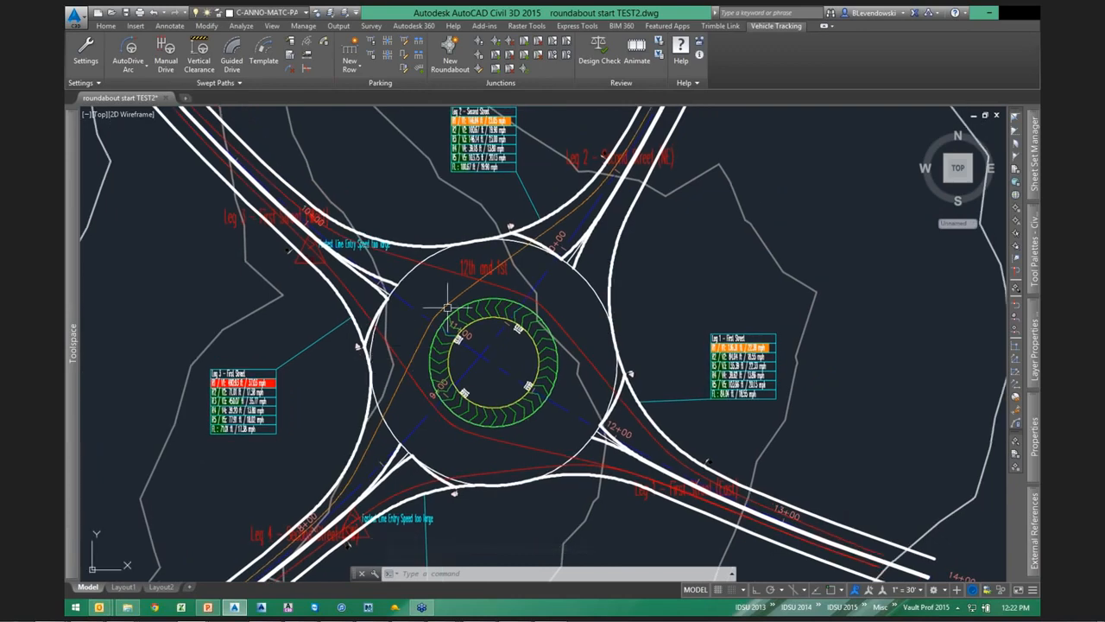
pyautogui.scroll(5, 430, 305)
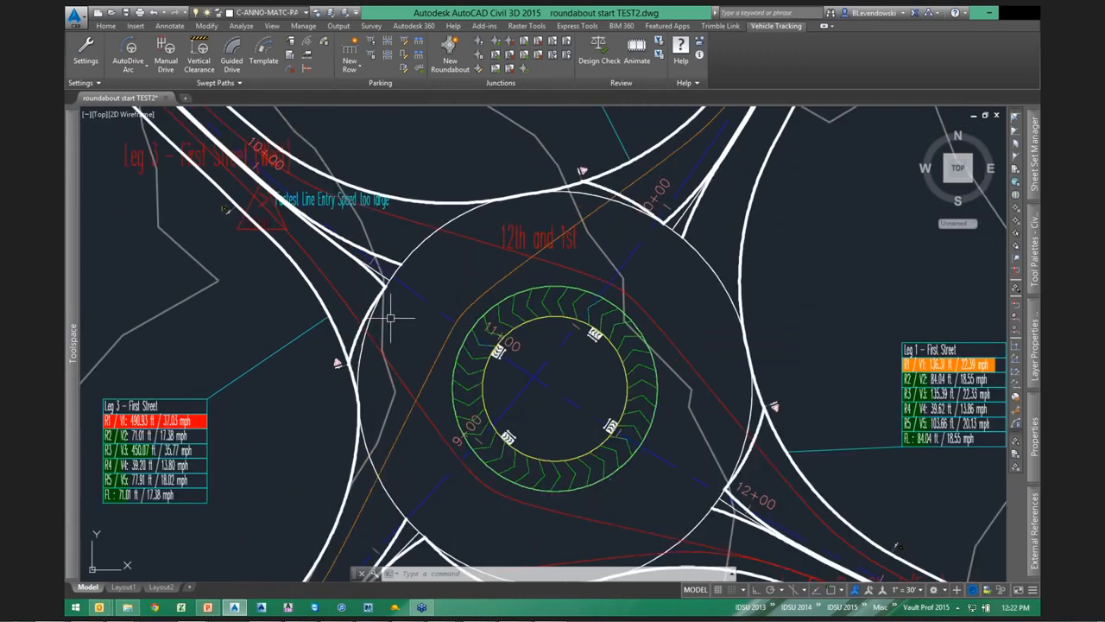
pyautogui.click(343, 373)
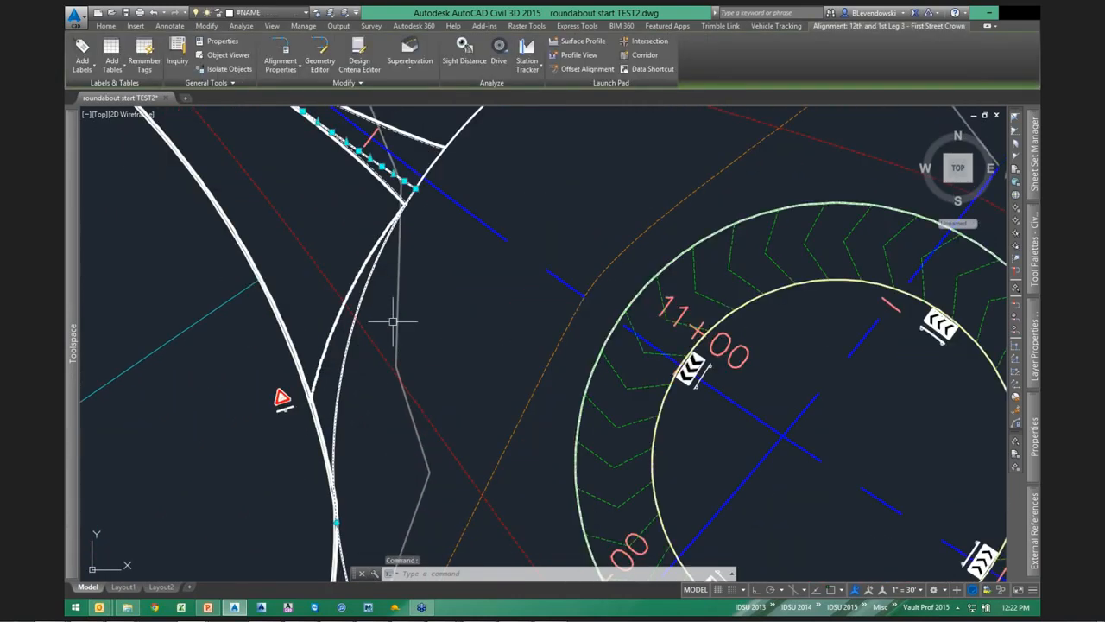
pyautogui.scroll(-5, 392, 321)
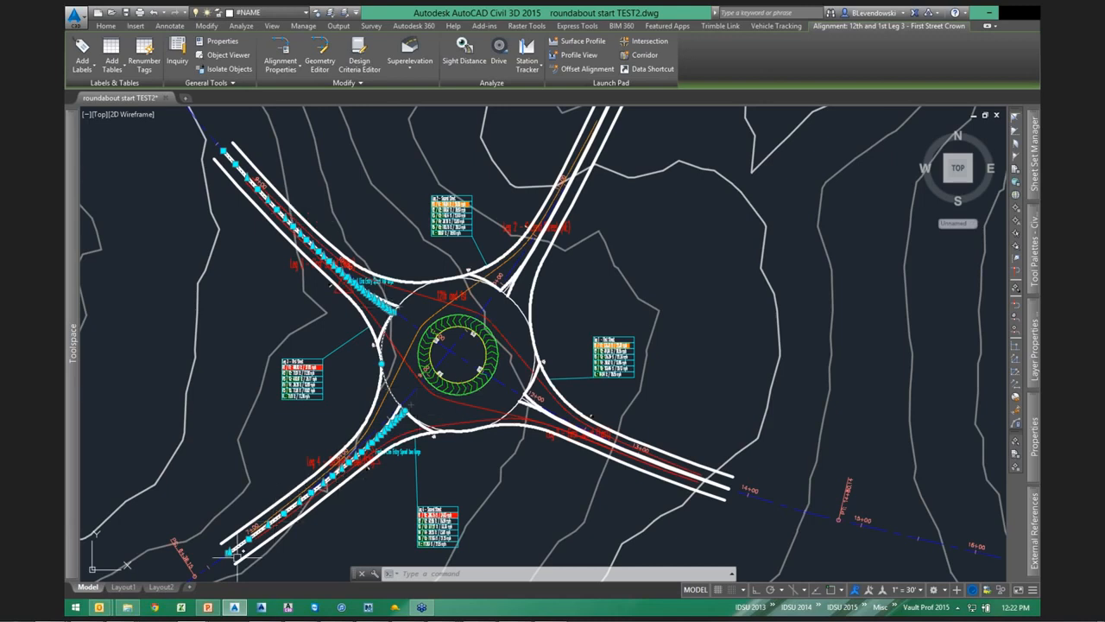
pyautogui.scroll(2, 365, 464)
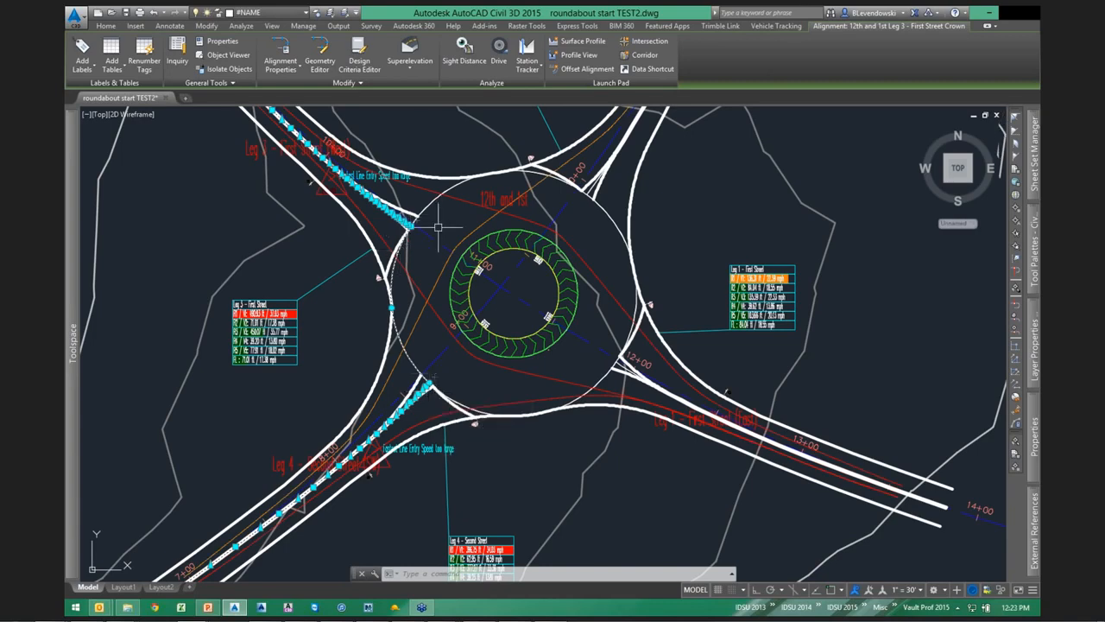
pyautogui.moveTo(437, 226); pyautogui.dragTo(436, 280, button='middle')
pyautogui.scroll(-2, 432, 302)
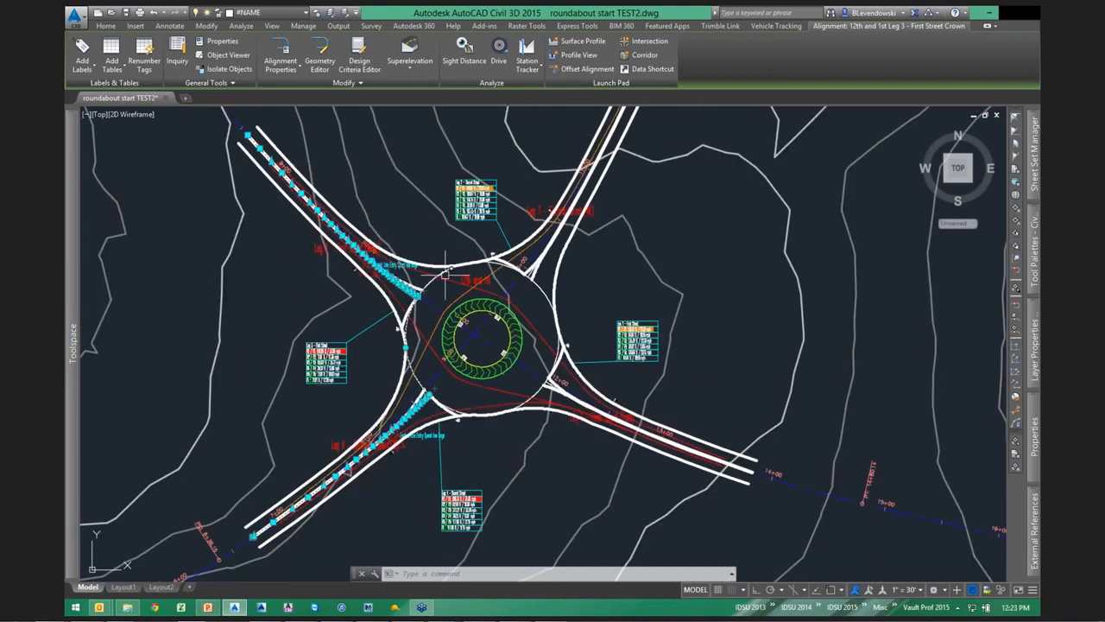
pyautogui.press('Escape')
# Examine the edge and crown lines where Leg 3 meets the circulatory roadway, and the overall four-leg layout.
pyautogui.scroll(5, 444, 274)
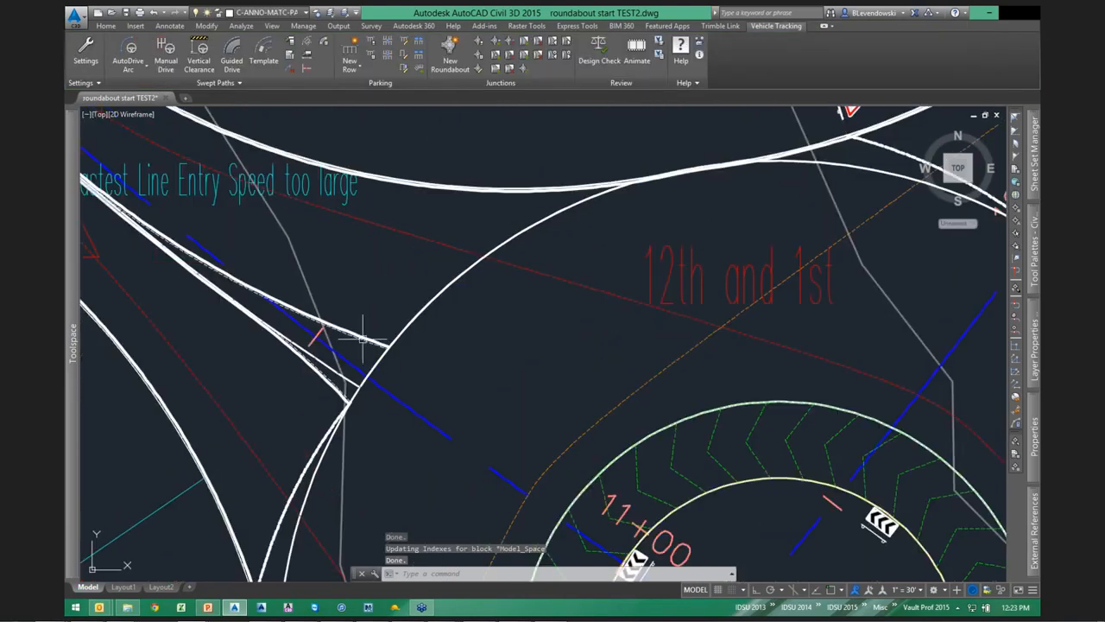
pyautogui.scroll(3, 365, 321)
pyautogui.press('Escape')
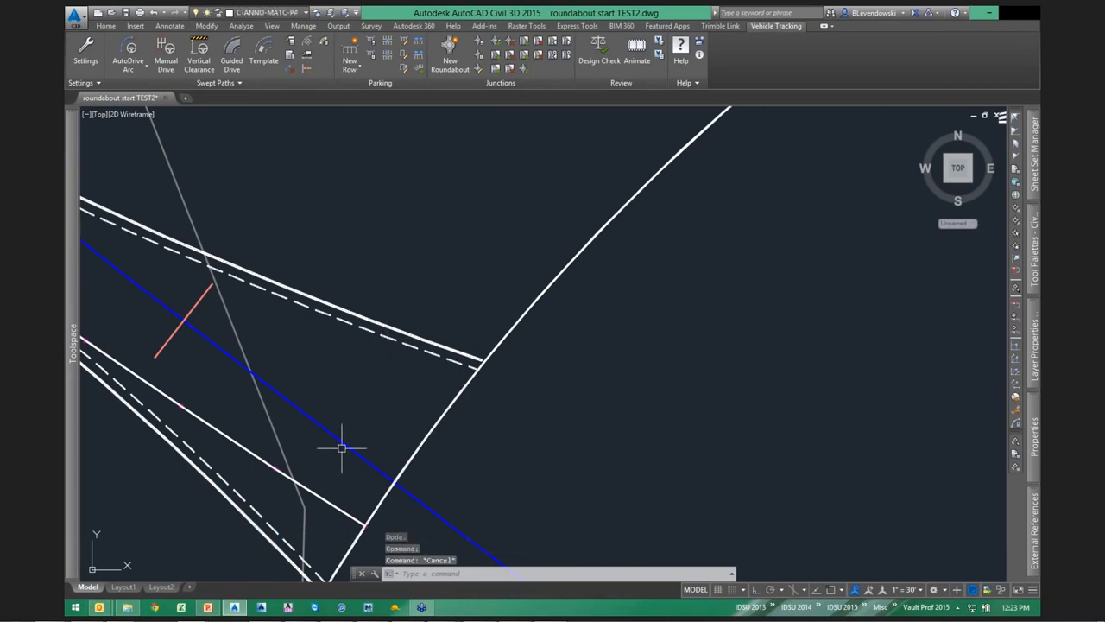
pyautogui.scroll(-4, 338, 444)
pyautogui.scroll(-5, 513, 420)
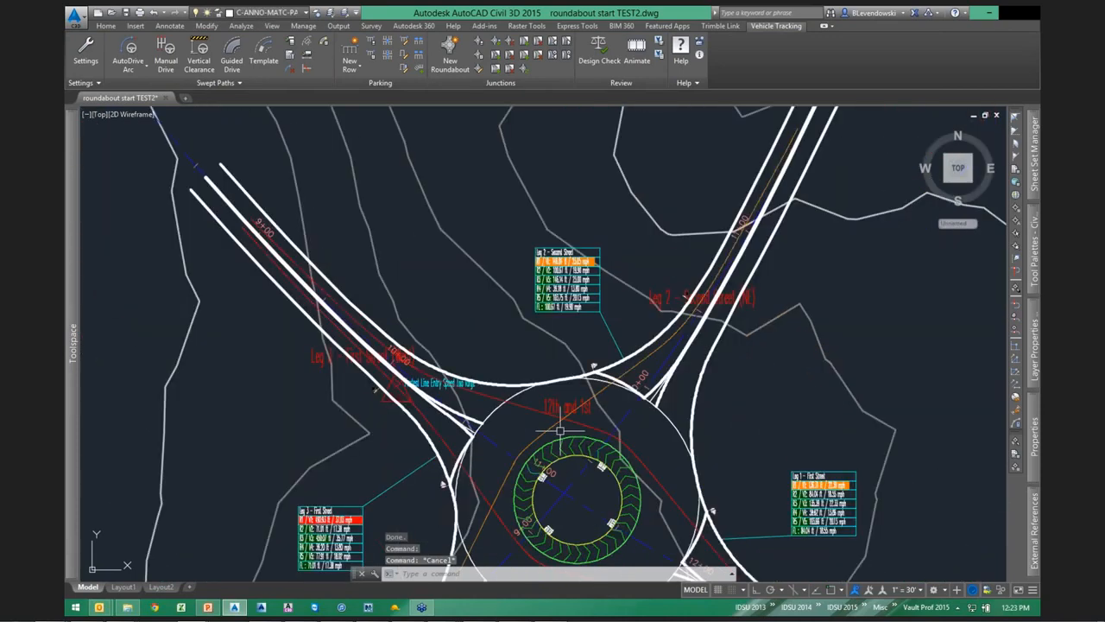
pyautogui.moveTo(574, 401); pyautogui.dragTo(451, 294, button='middle')
pyautogui.scroll(-4, 466, 363)
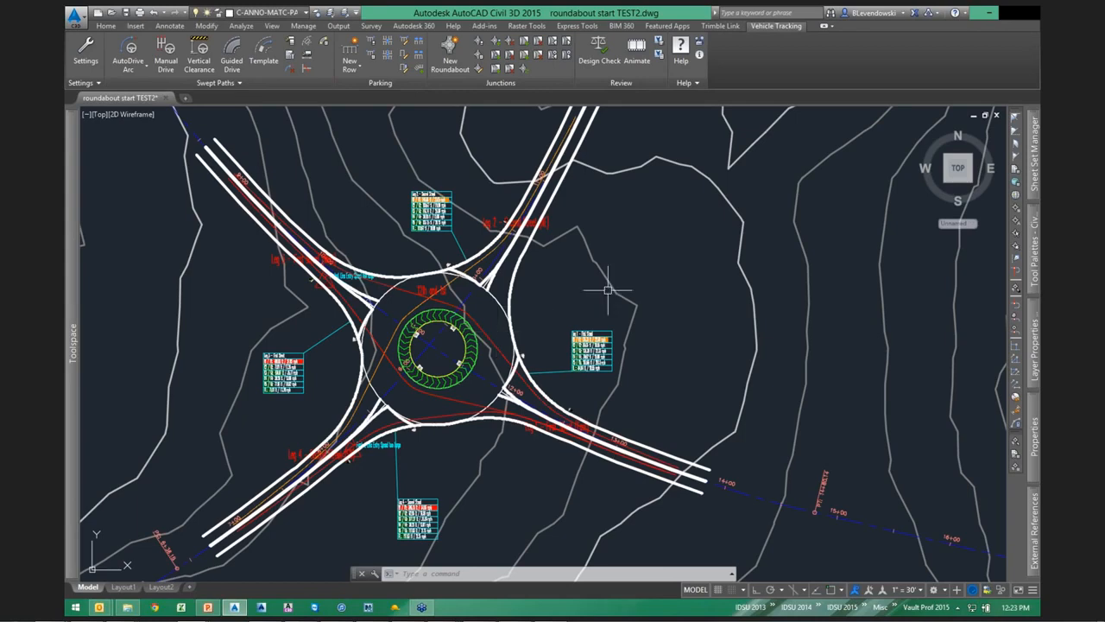
pyautogui.moveTo(562, 322)
pyautogui.mouseDown(button='middle')
pyautogui.moveTo(640, 320)
pyautogui.moveTo(676, 304)
pyautogui.moveTo(680, 315)
pyautogui.moveTo(621, 315)
pyautogui.mouseUp(button='middle')
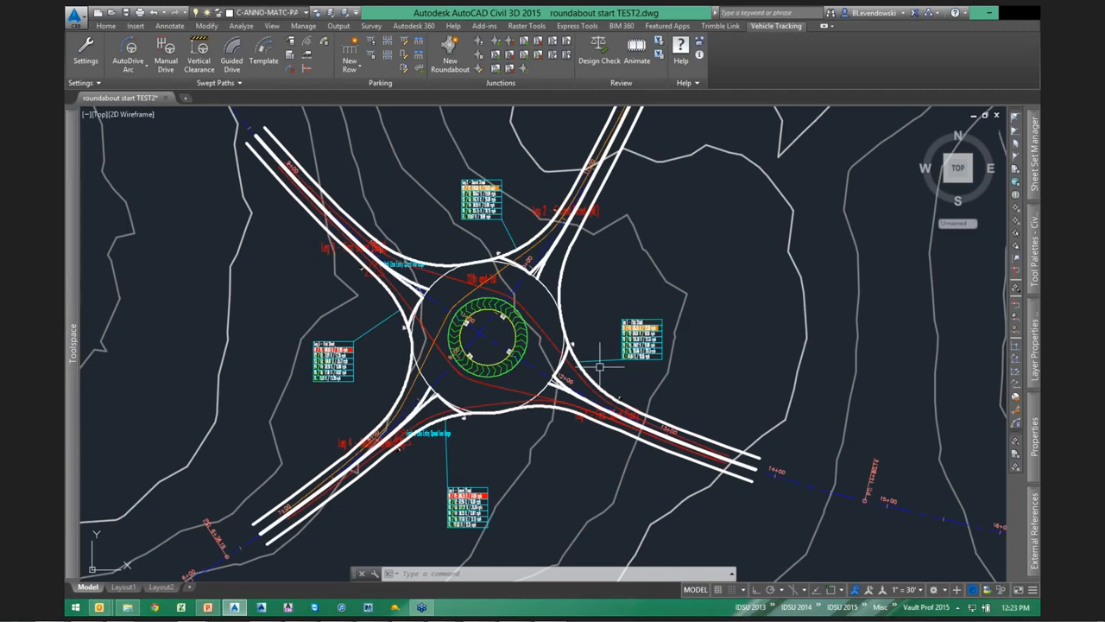
# Open the 12th and 1st roundabout's junction properties for editing and place the dialog clear of the central island.
pyautogui.scroll(5, 593, 362)
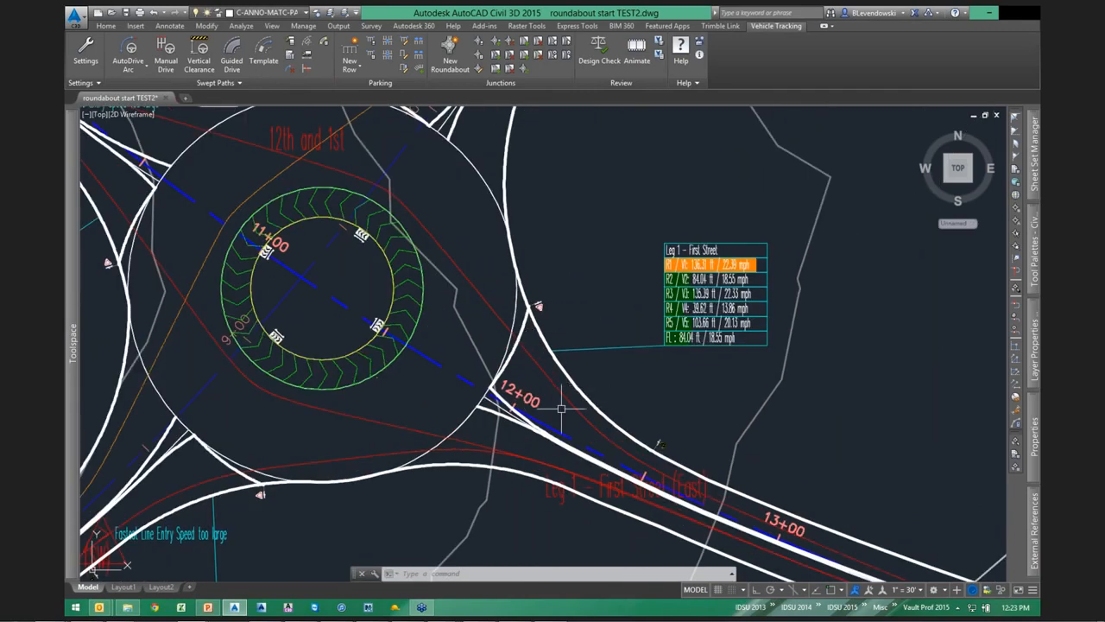
pyautogui.scroll(-2, 561, 407)
pyautogui.moveTo(510, 289); pyautogui.dragTo(551, 296, button='middle')
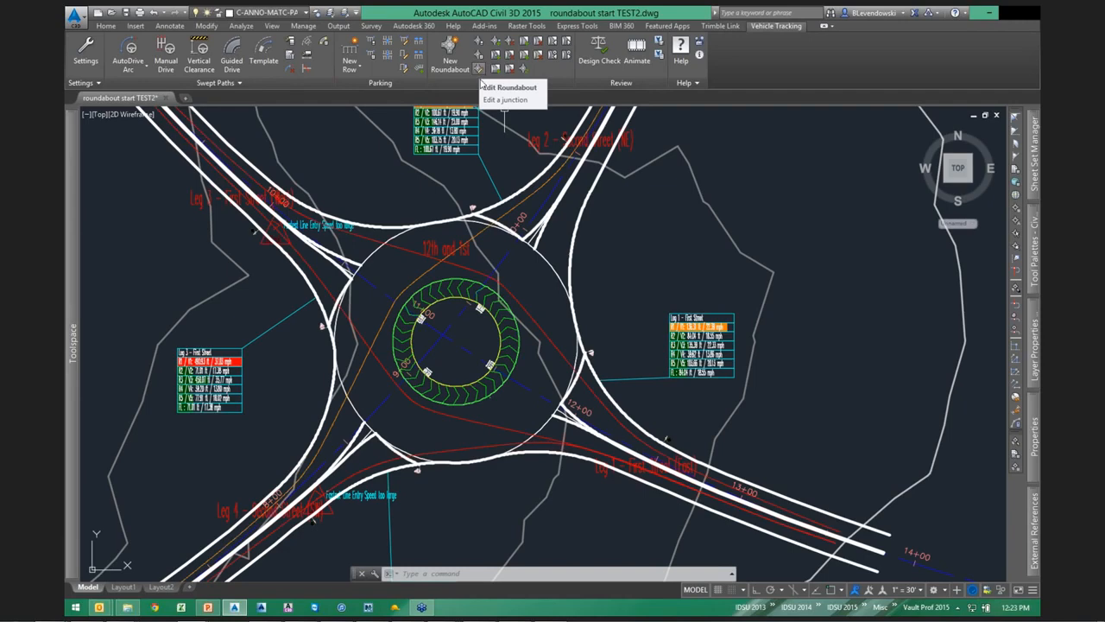
pyautogui.click(480, 72)
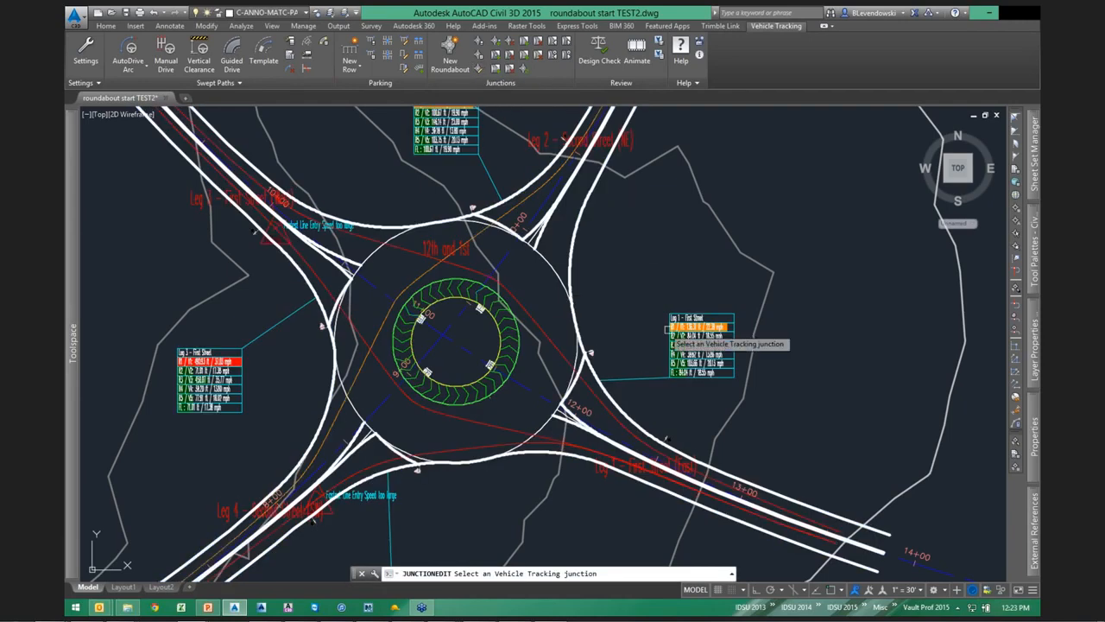
pyautogui.click(669, 329)
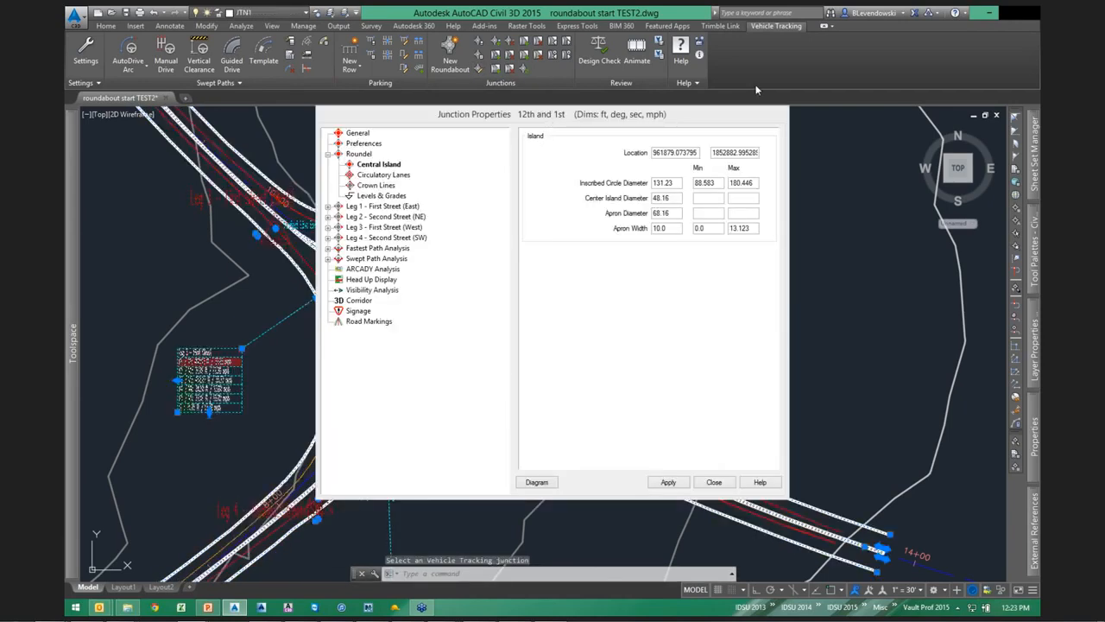
pyautogui.moveTo(547, 118); pyautogui.dragTo(775, 35)
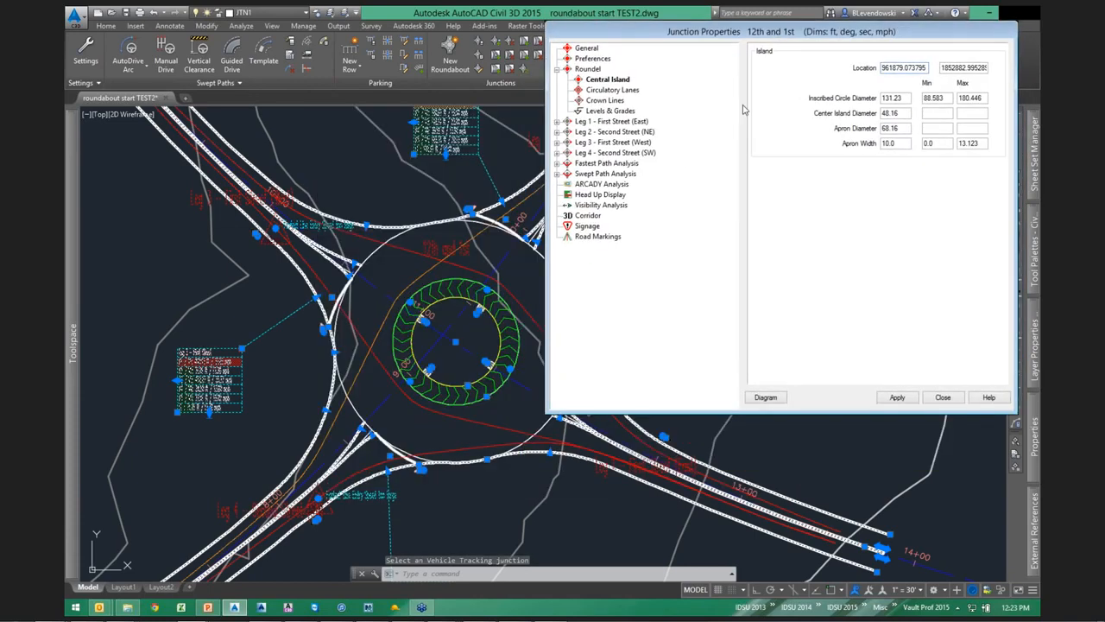
# Enable Create Profiles and Create Corridor in the junction's corridor settings.
pyautogui.click(588, 216)
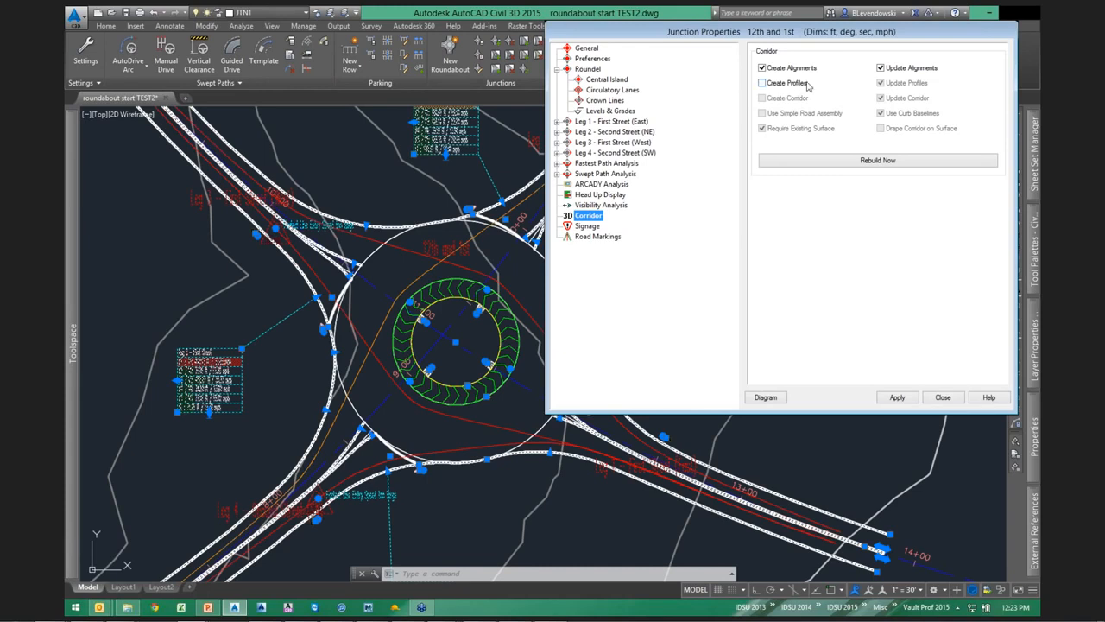
pyautogui.click(779, 85)
pyautogui.click(776, 99)
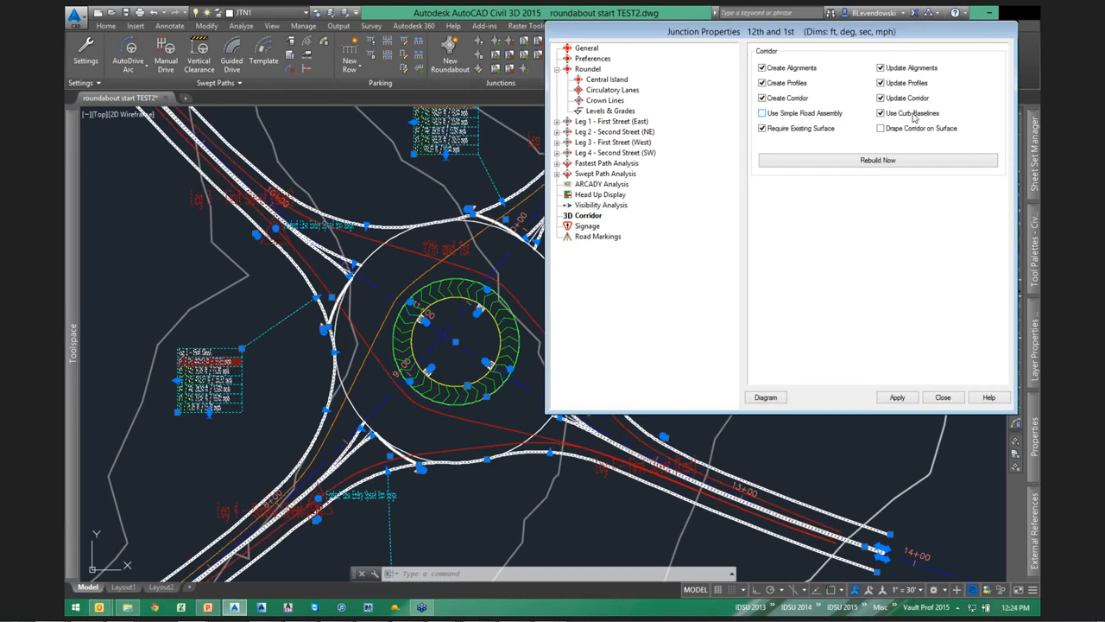
# Check the Use Simple Road Assembly option and the Existing Ground surface setting in the junction's corridor and general properties.
pyautogui.click(821, 116)
pyautogui.click(789, 116)
pyautogui.click(588, 48)
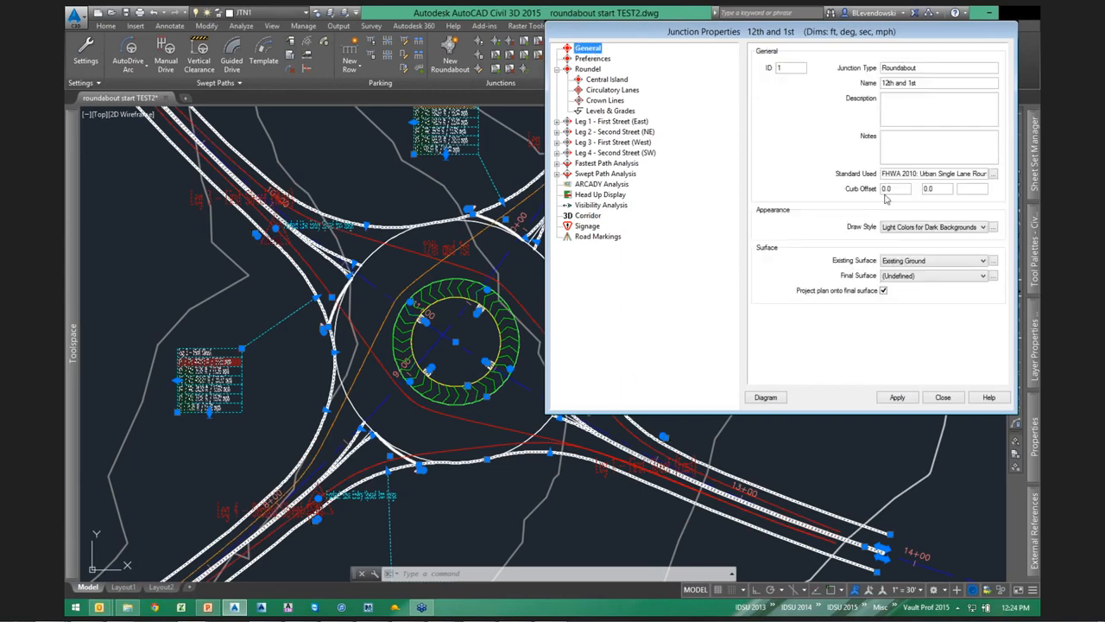
pyautogui.click(904, 263)
pyautogui.click(588, 215)
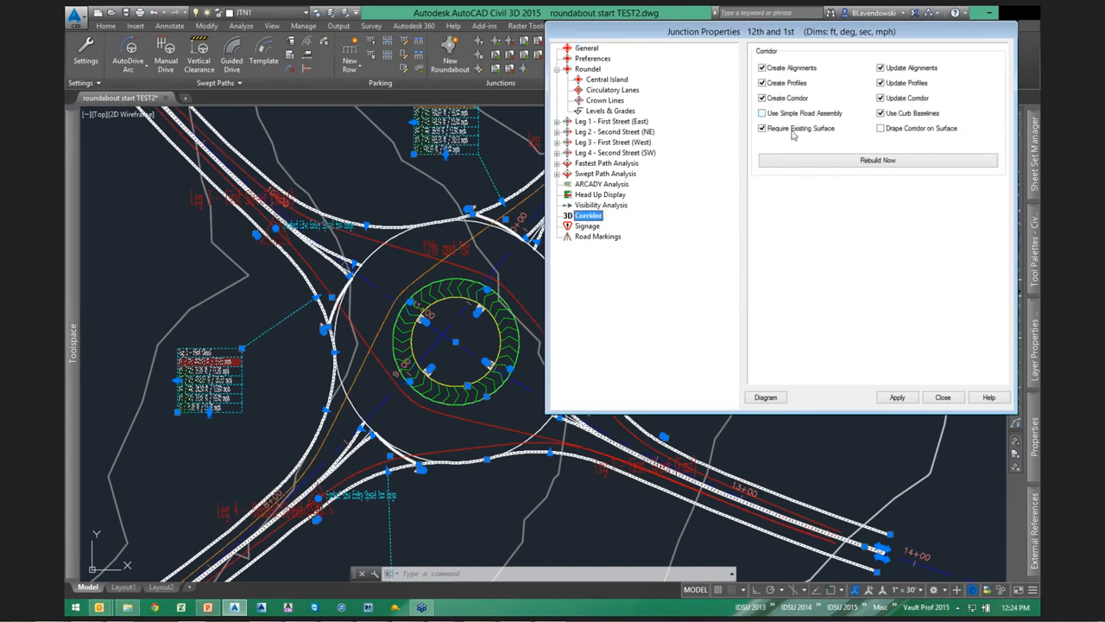
# Rebuild the 12th and 1st corridor, close the junction properties, and bring the whole four-leg roundabout into view.
pyautogui.click(870, 164)
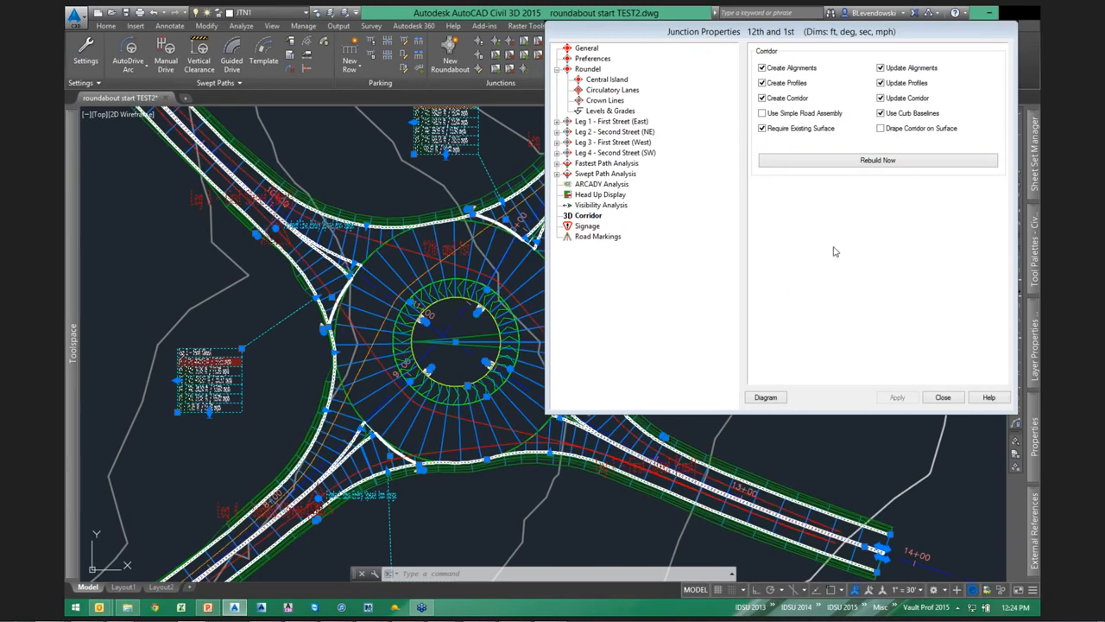
pyautogui.click(950, 400)
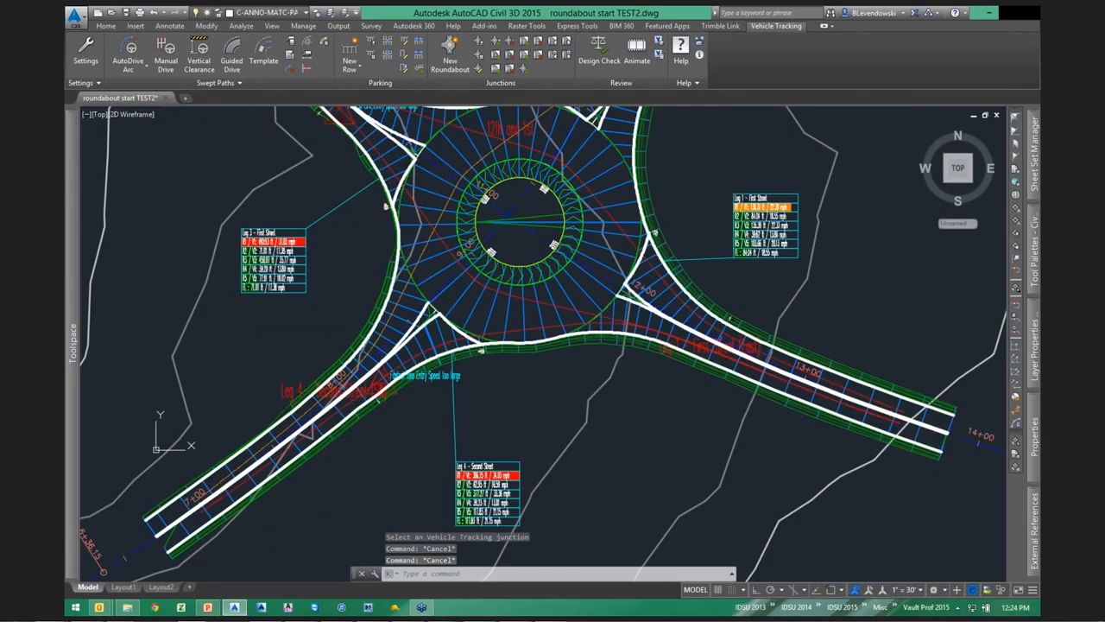
pyautogui.moveTo(593, 364); pyautogui.dragTo(562, 387, button='middle')
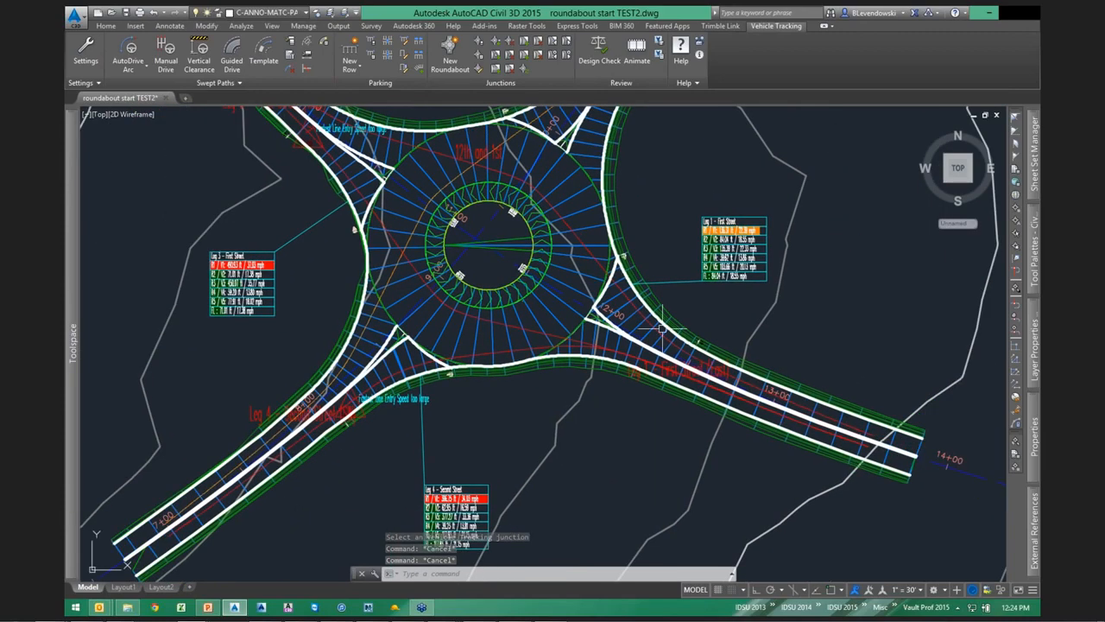
pyautogui.moveTo(651, 203); pyautogui.dragTo(531, 362, button='middle')
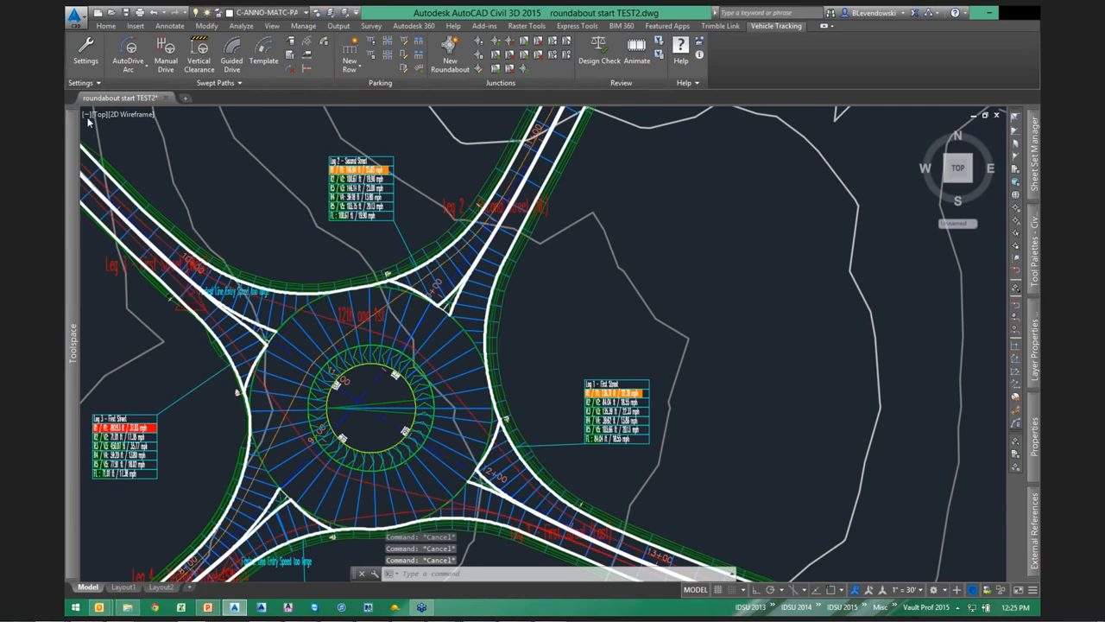
pyautogui.scroll(-2, 272, 218)
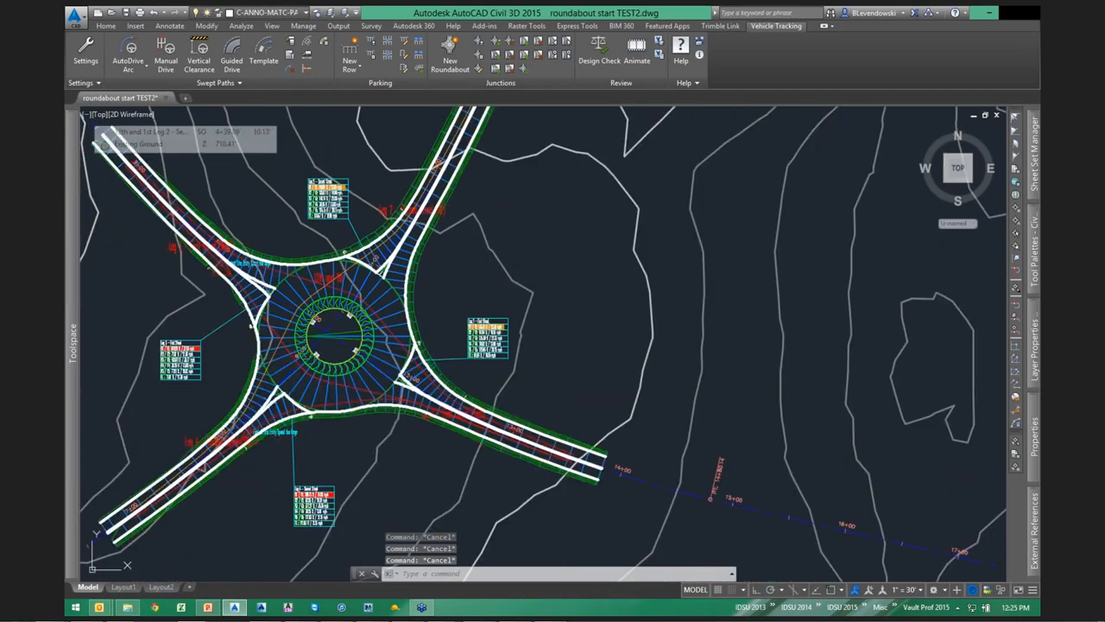
# Split the model space into two vertical viewports and frame the junction's assemblies, located outside the surface boundary, in one of them.
pyautogui.click(88, 116)
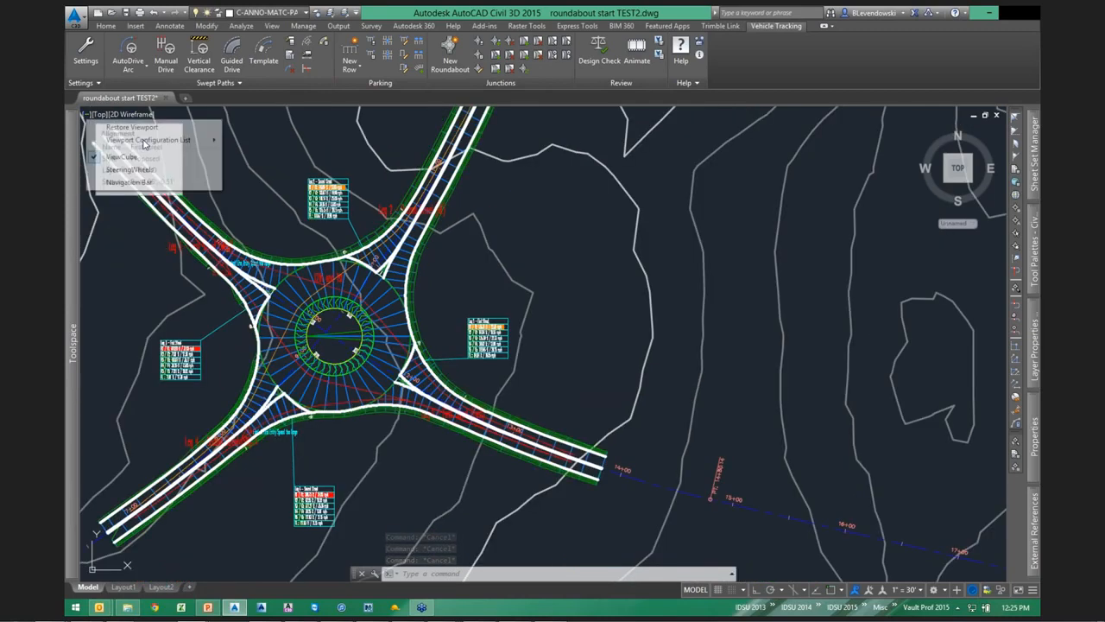
pyautogui.moveTo(147, 140)
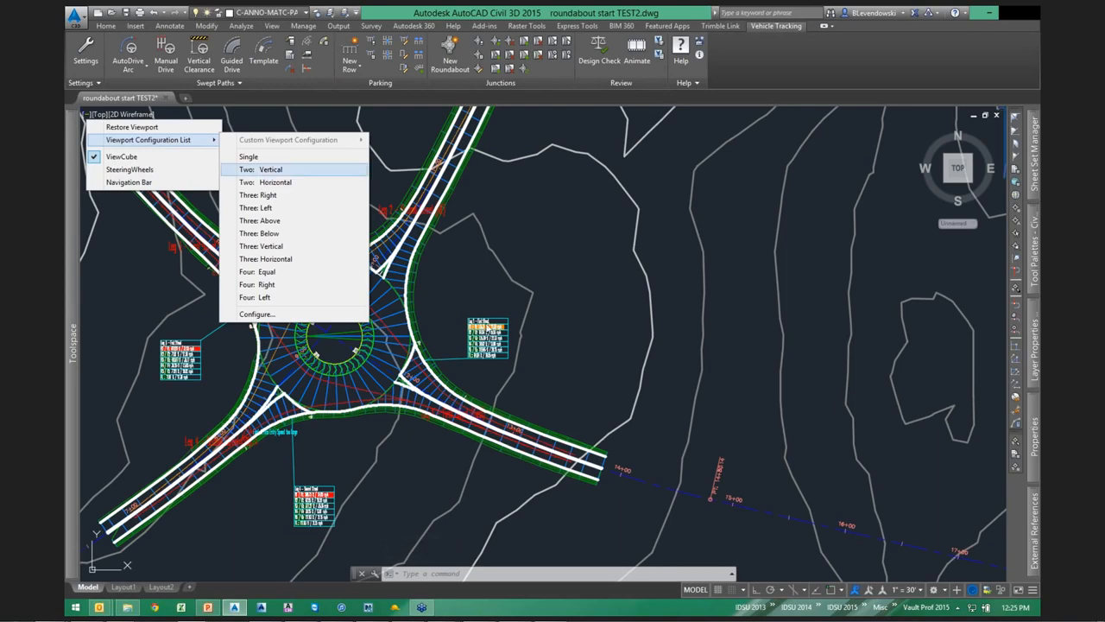
pyautogui.click(270, 169)
pyautogui.click(635, 253)
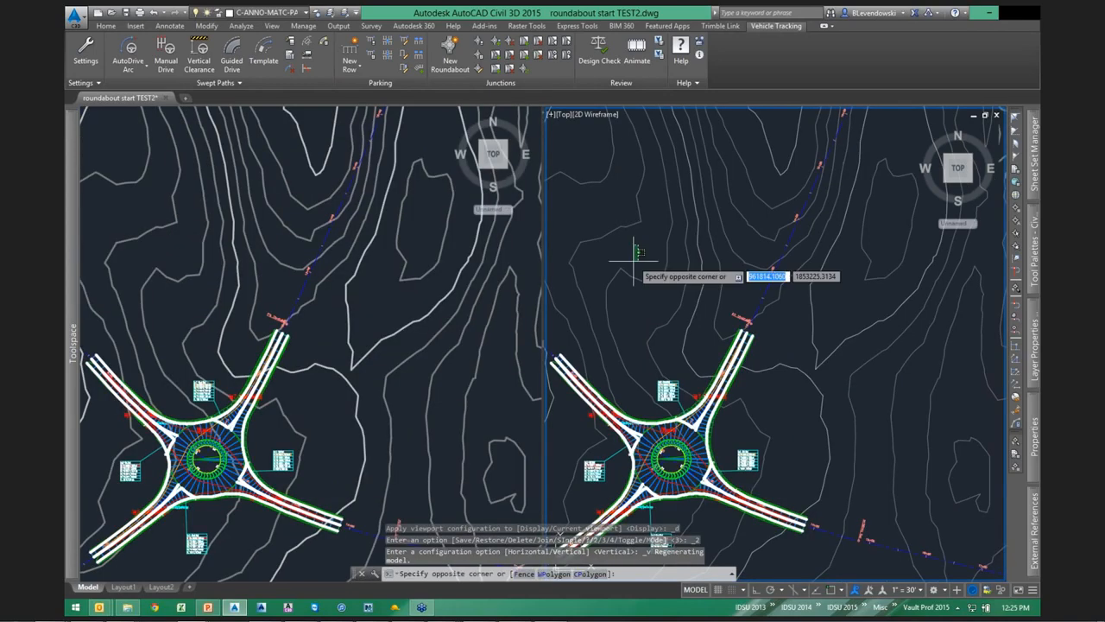
pyautogui.press('Escape')
pyautogui.scroll(-8, 636, 297)
pyautogui.scroll(4, 788, 260)
pyautogui.scroll(2, 786, 260)
pyautogui.moveTo(735, 305); pyautogui.dragTo(724, 395, button='middle')
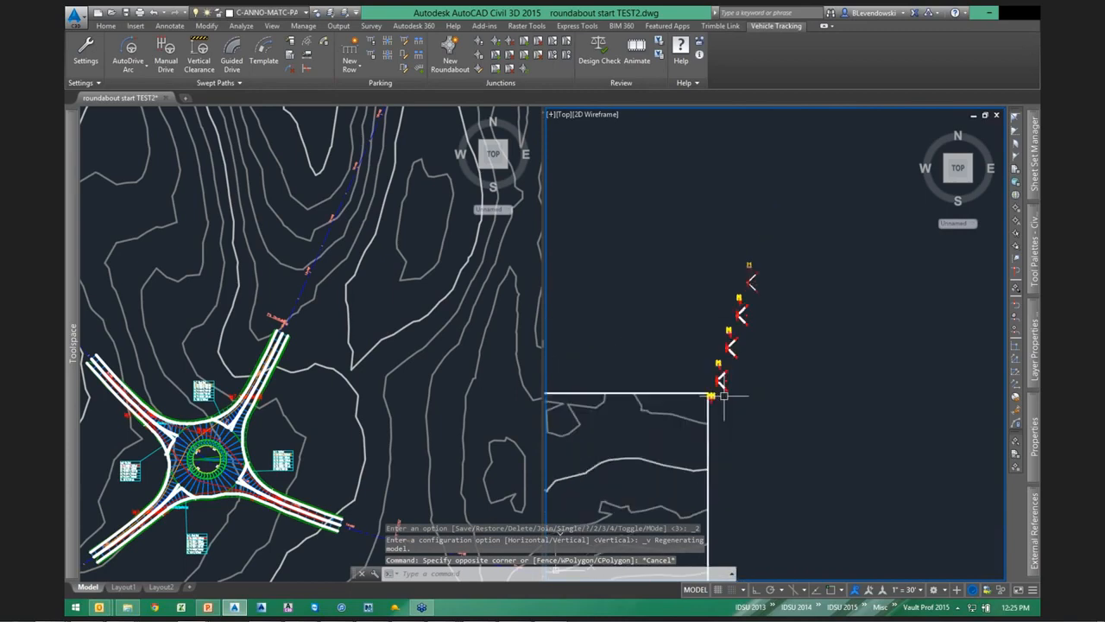
pyautogui.scroll(1, 724, 395)
pyautogui.scroll(3, 757, 406)
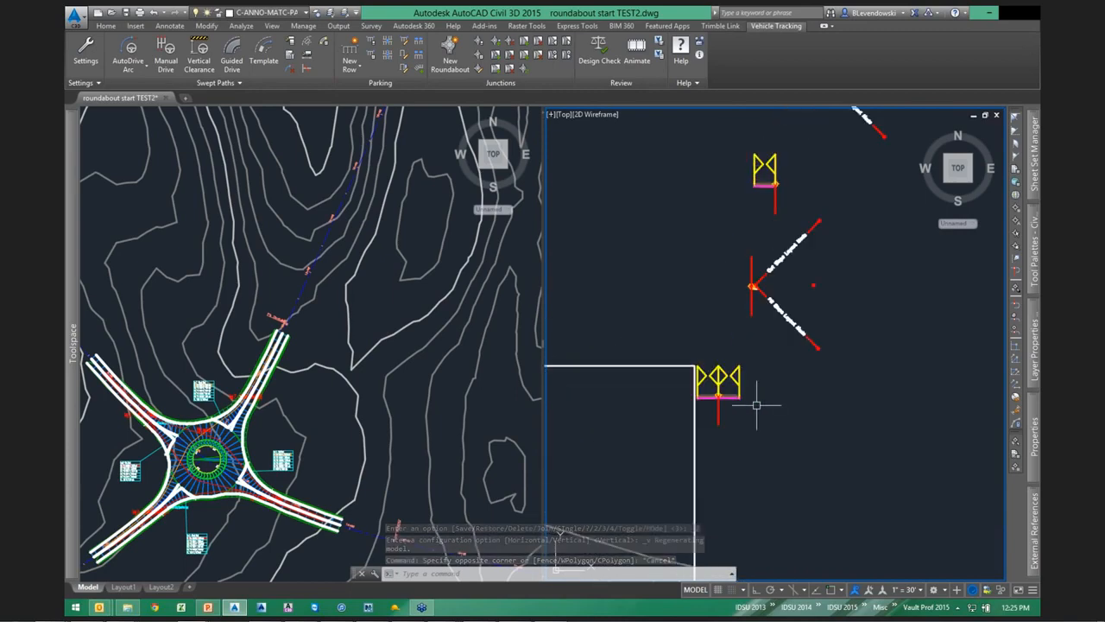
# Frame the roundabout closely in the other viewport, beside the assemblies, with nothing selected.
pyautogui.click(313, 463)
pyautogui.moveTo(313, 464); pyautogui.dragTo(447, 334, button='middle')
pyautogui.scroll(6, 367, 324)
pyautogui.scroll(-3, 367, 324)
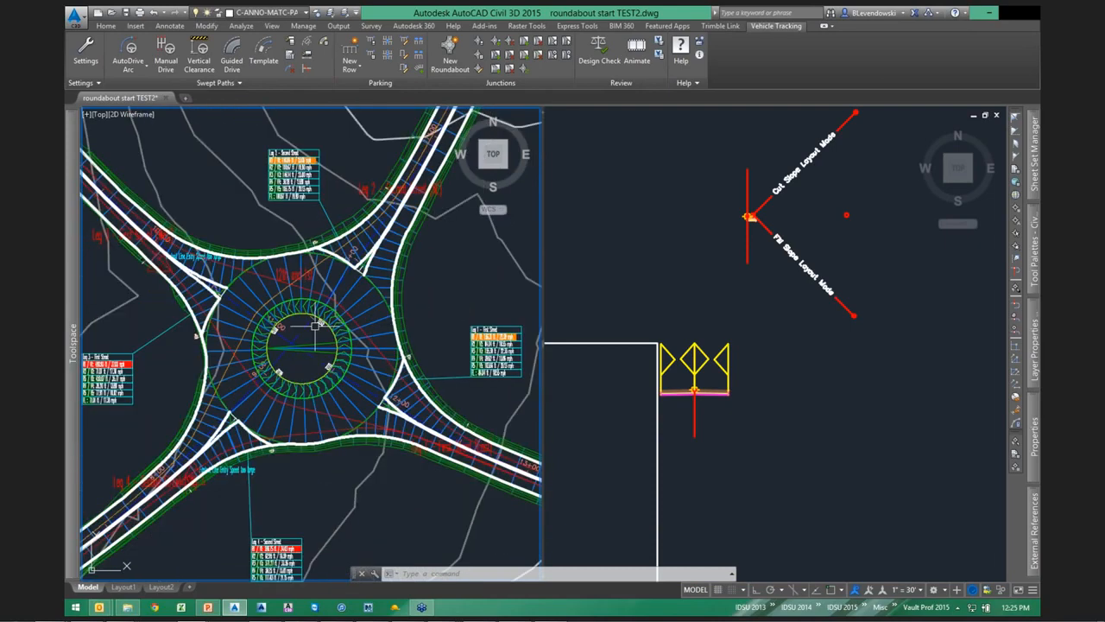
pyautogui.moveTo(315, 325); pyautogui.dragTo(353, 339, button='middle')
pyautogui.click(291, 238)
pyautogui.press('Escape')
pyautogui.press('Escape')
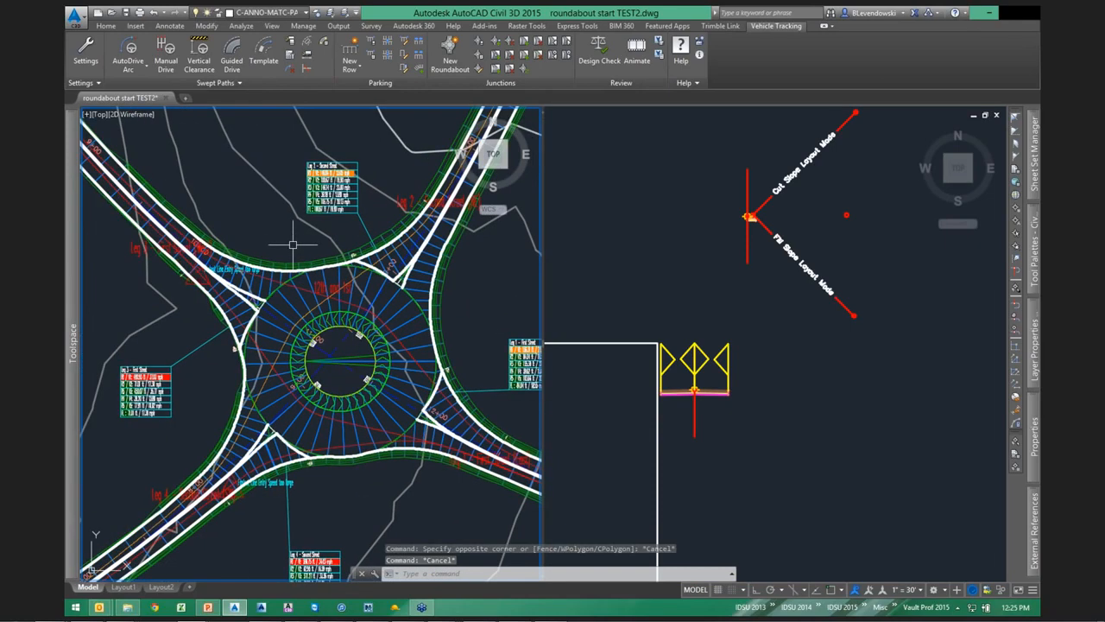
# Select the 12th and 1st corridor and examine its baselines near Leg 1 and the apron with Add Regions, then cancel the command.
pyautogui.click(290, 304)
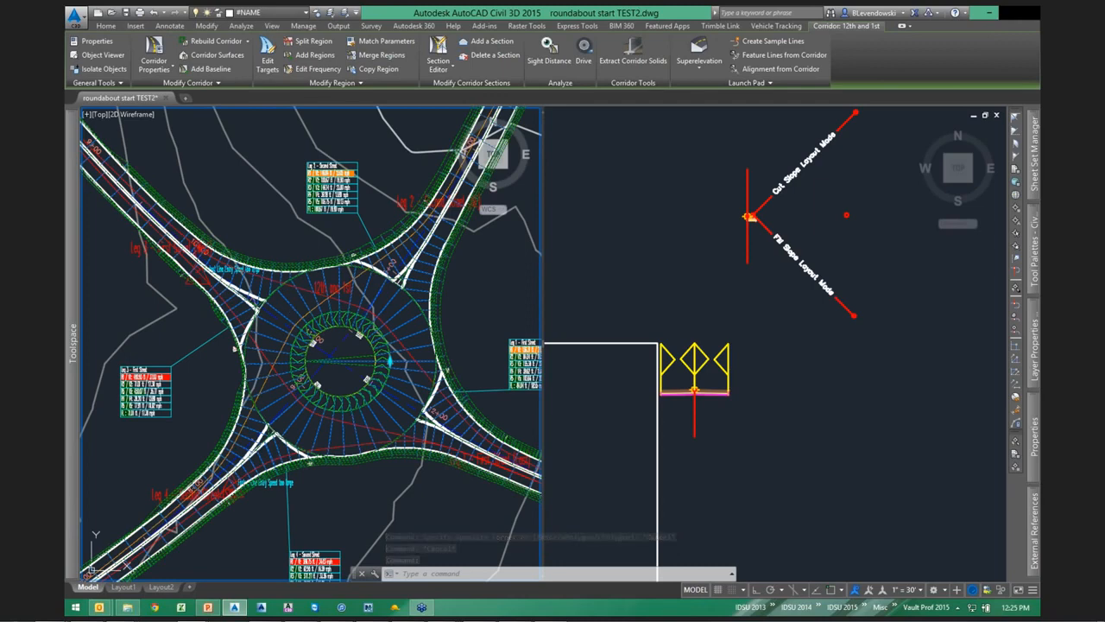
pyautogui.click(318, 55)
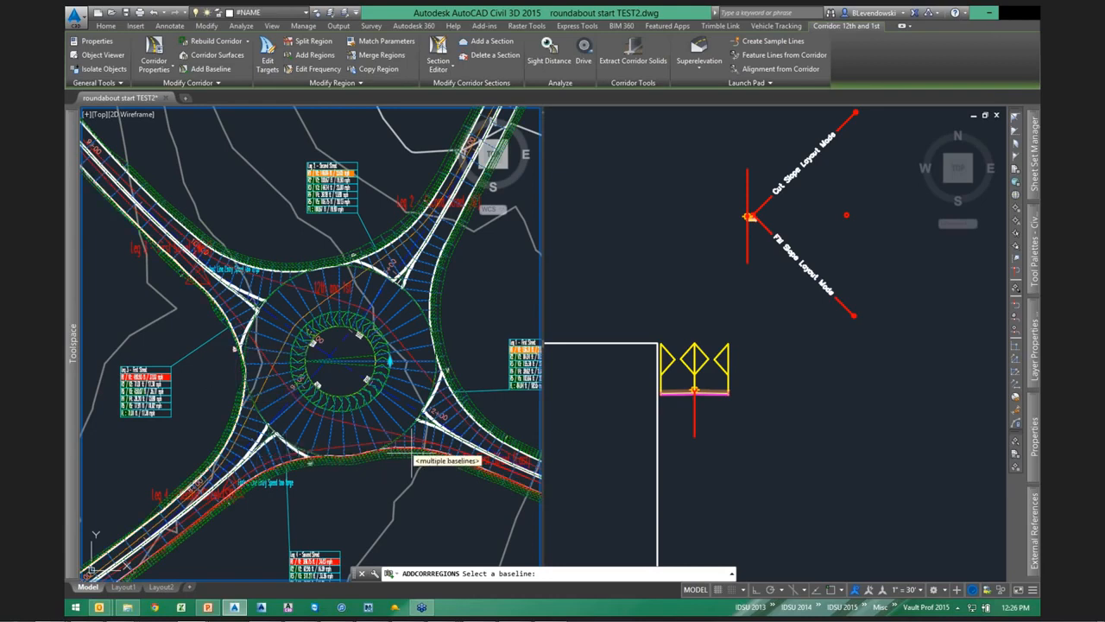
pyautogui.scroll(4, 449, 447)
pyautogui.scroll(3, 449, 447)
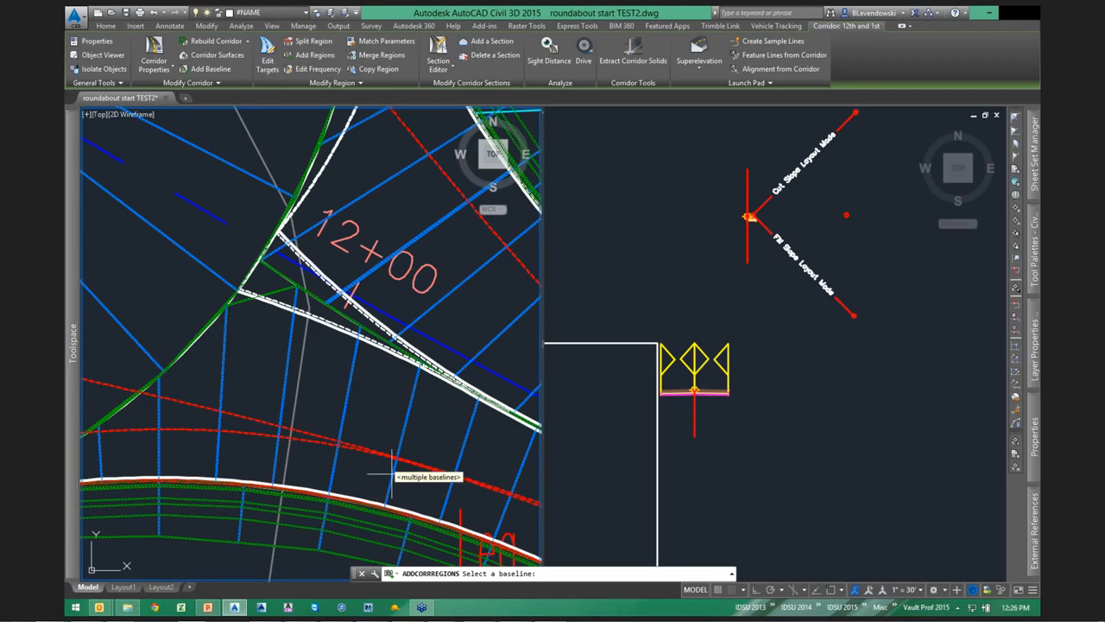
pyautogui.scroll(-4, 415, 397)
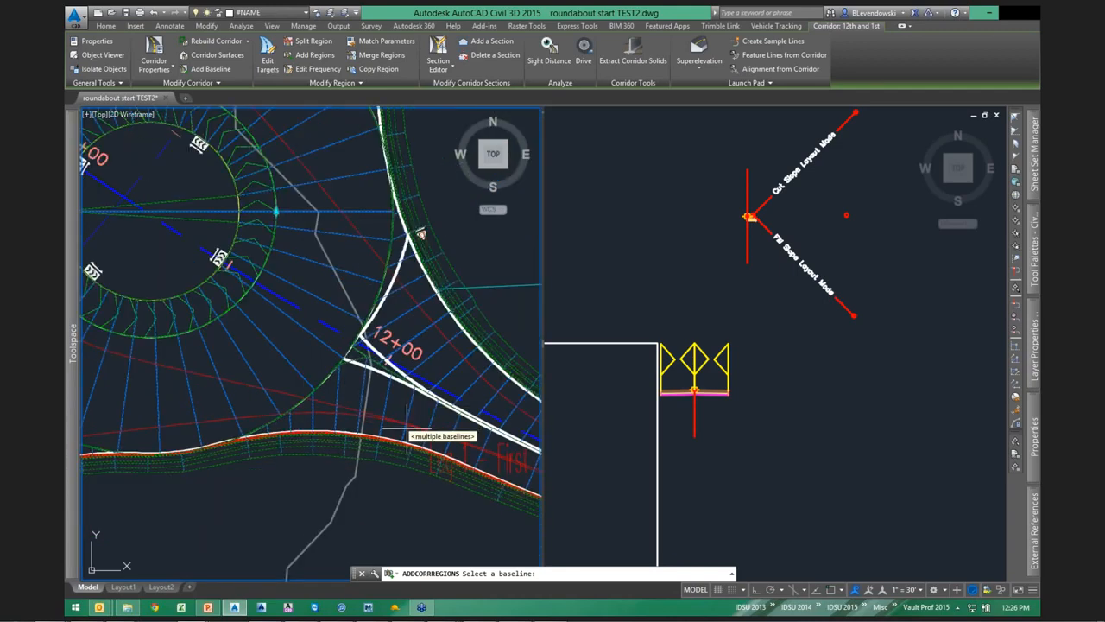
pyautogui.scroll(2, 405, 432)
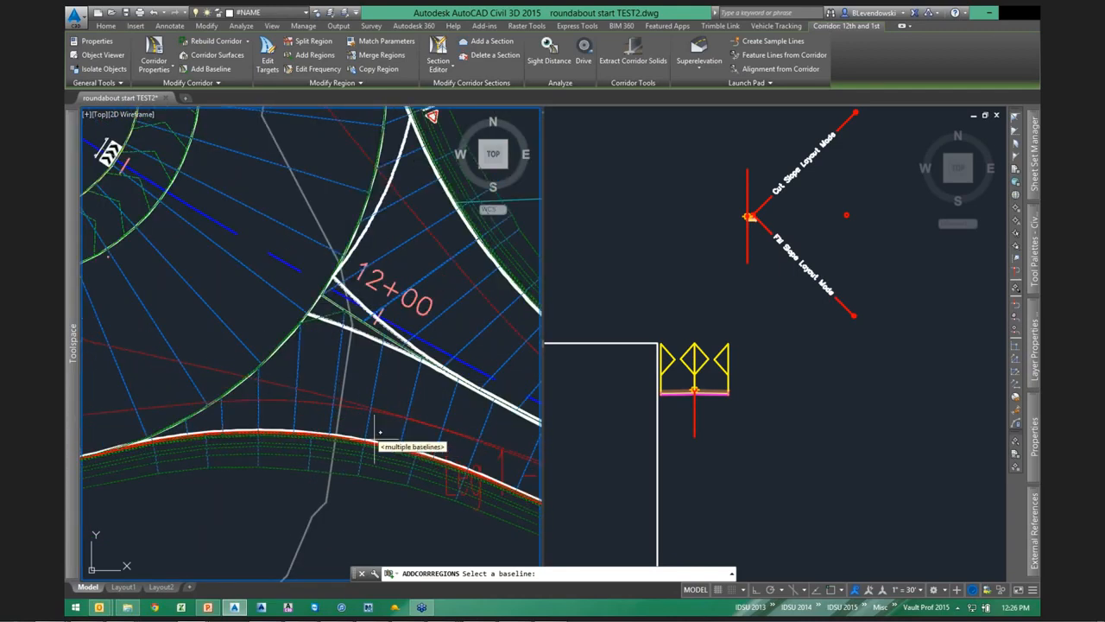
pyautogui.scroll(-4, 444, 466)
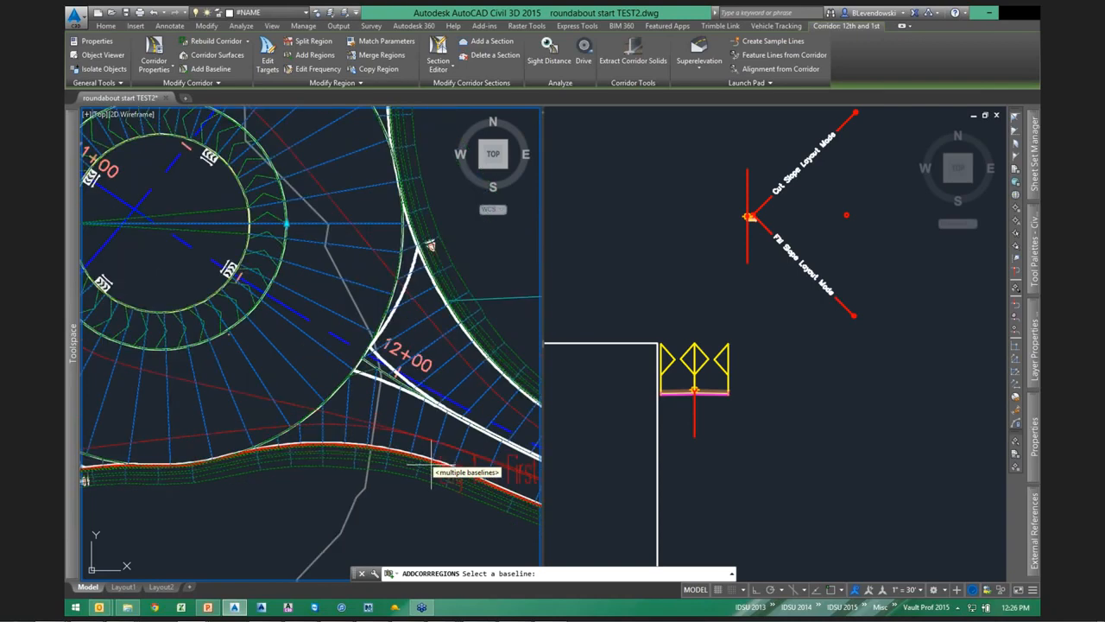
pyautogui.scroll(-2, 319, 350)
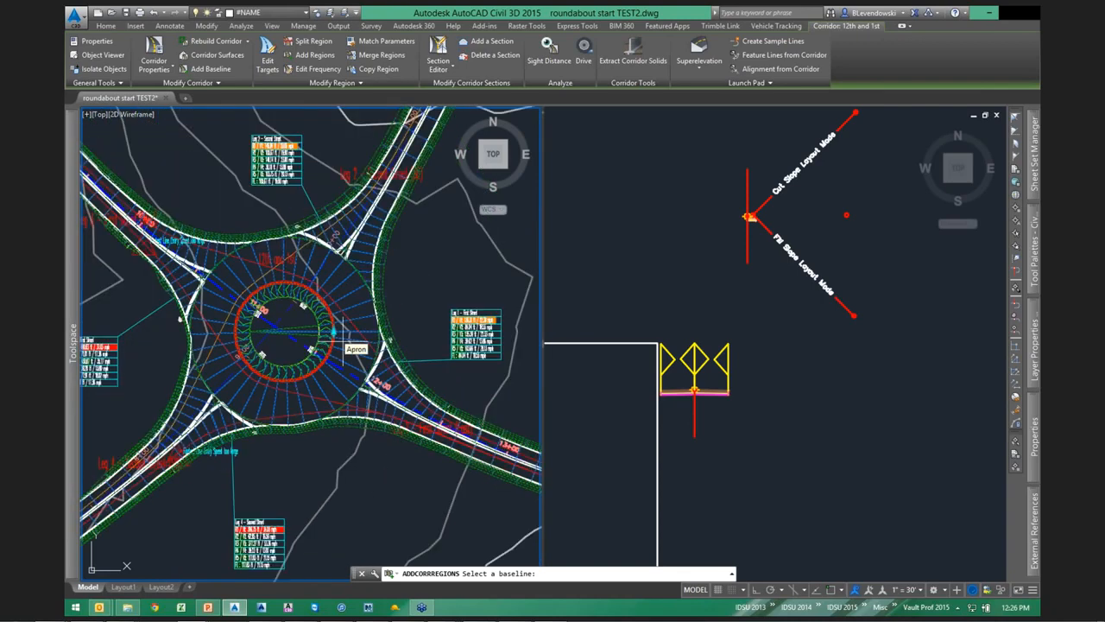
pyautogui.press('Escape')
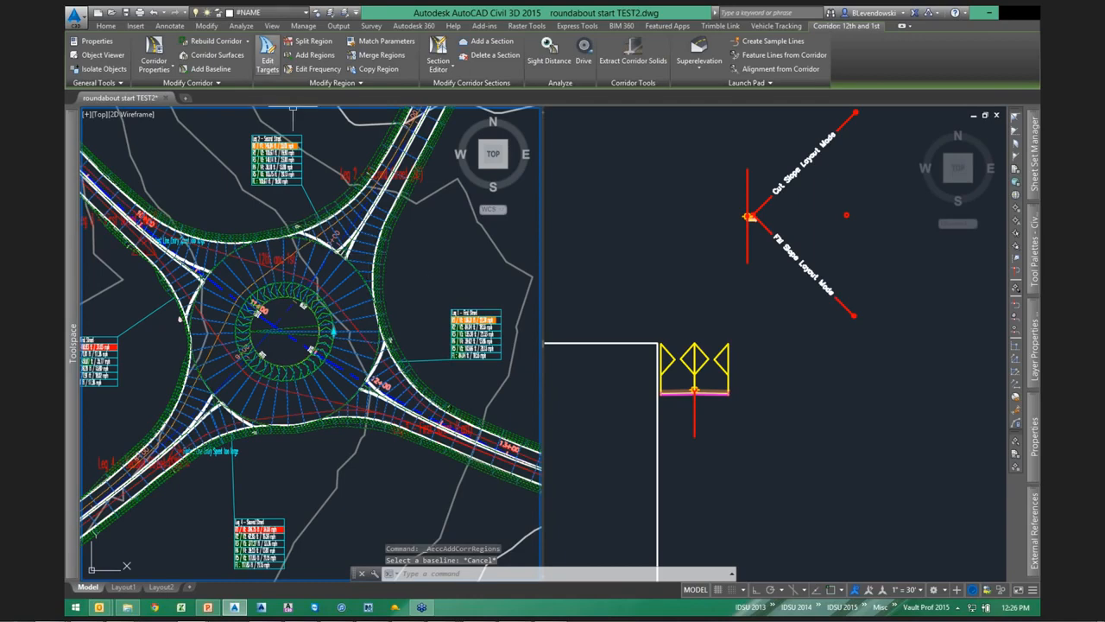
# Start Edit Targets on the corridor, identify the Apron region, and examine the one-sided lane assembly.
pyautogui.click(267, 54)
pyautogui.scroll(-3, 406, 302)
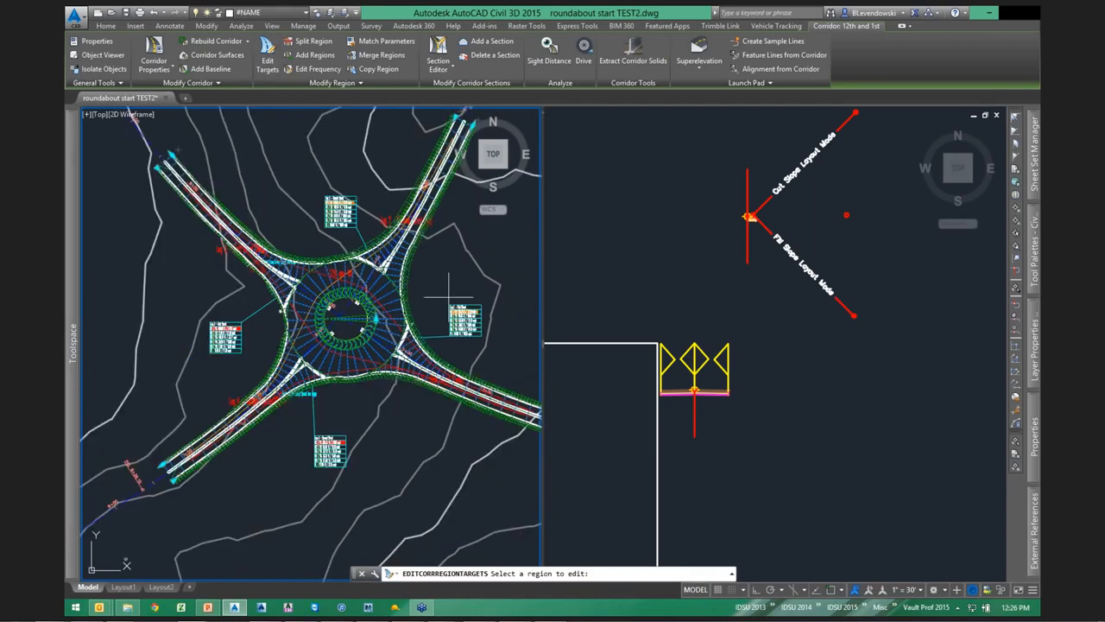
pyautogui.scroll(4, 293, 281)
pyautogui.scroll(2, 292, 283)
pyautogui.scroll(2, 316, 267)
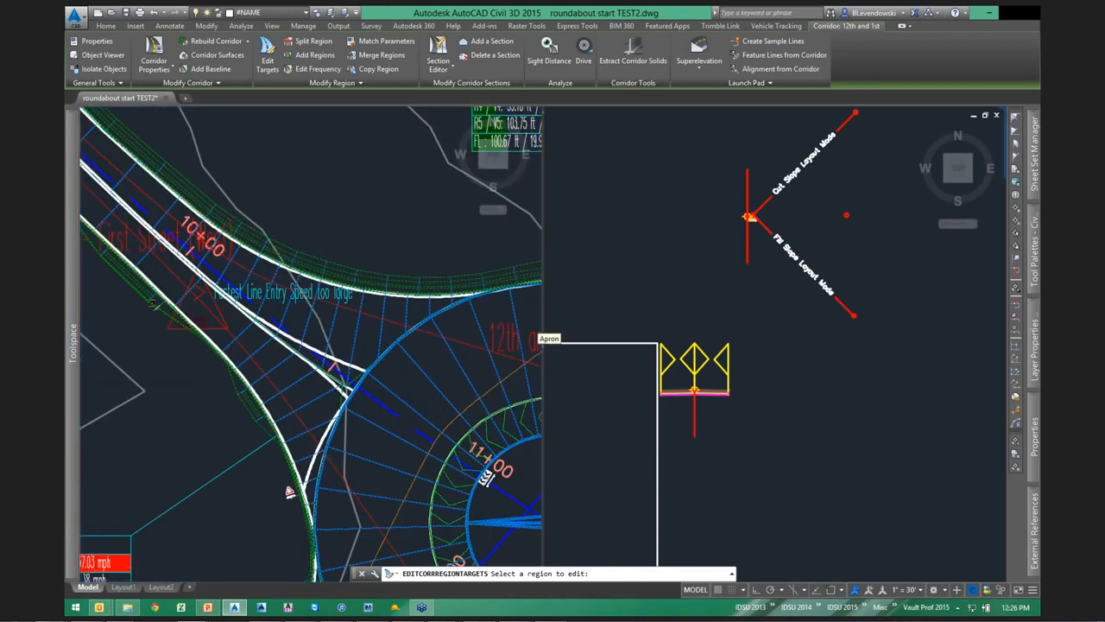
pyautogui.click(750, 408)
pyautogui.scroll(-5, 750, 410)
pyautogui.scroll(6, 751, 281)
pyautogui.scroll(3, 782, 306)
pyautogui.moveTo(745, 337); pyautogui.dragTo(760, 377, button='middle')
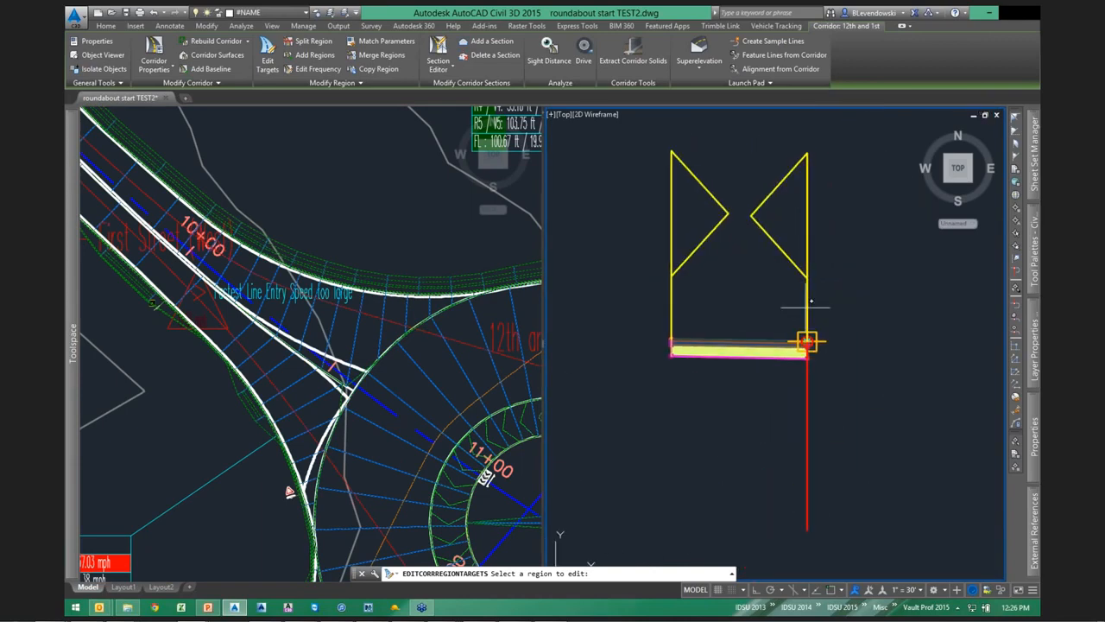
# Identify the Leg 2 Second Street nearside curb verge region and examine the curb assembly with cut and fill slopes.
pyautogui.click(330, 336)
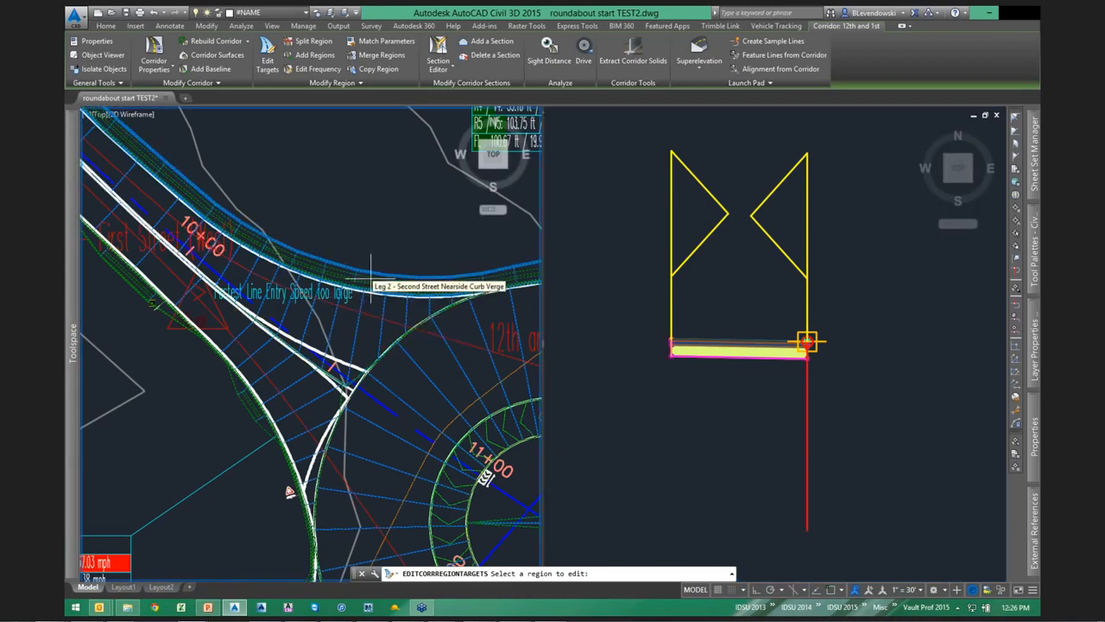
pyautogui.scroll(5, 372, 286)
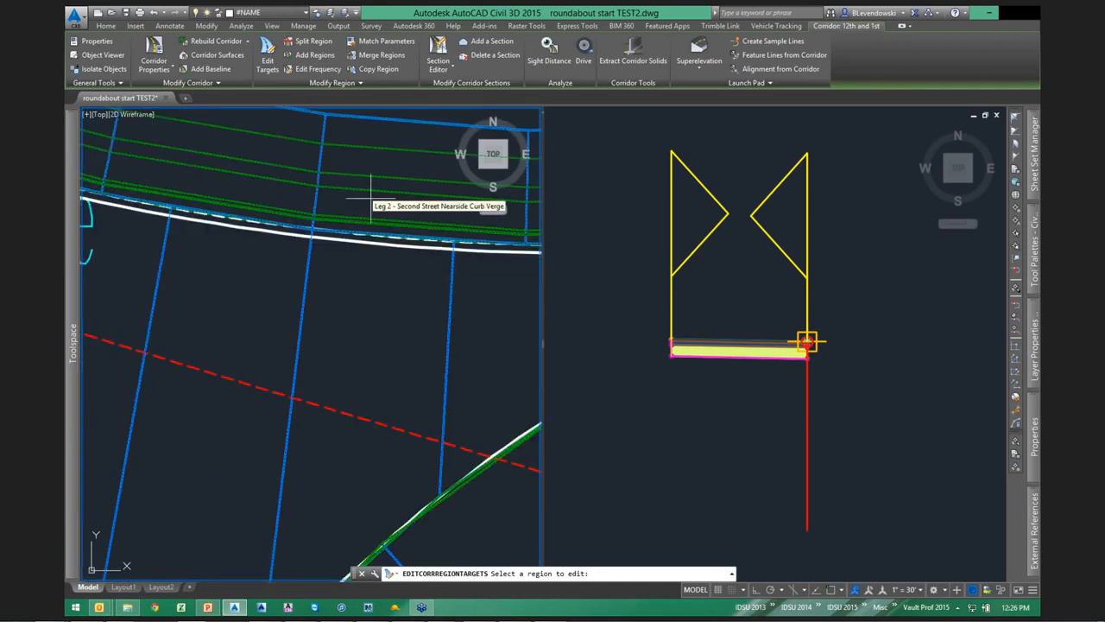
pyautogui.scroll(-3, 342, 269)
pyautogui.scroll(-3, 342, 269)
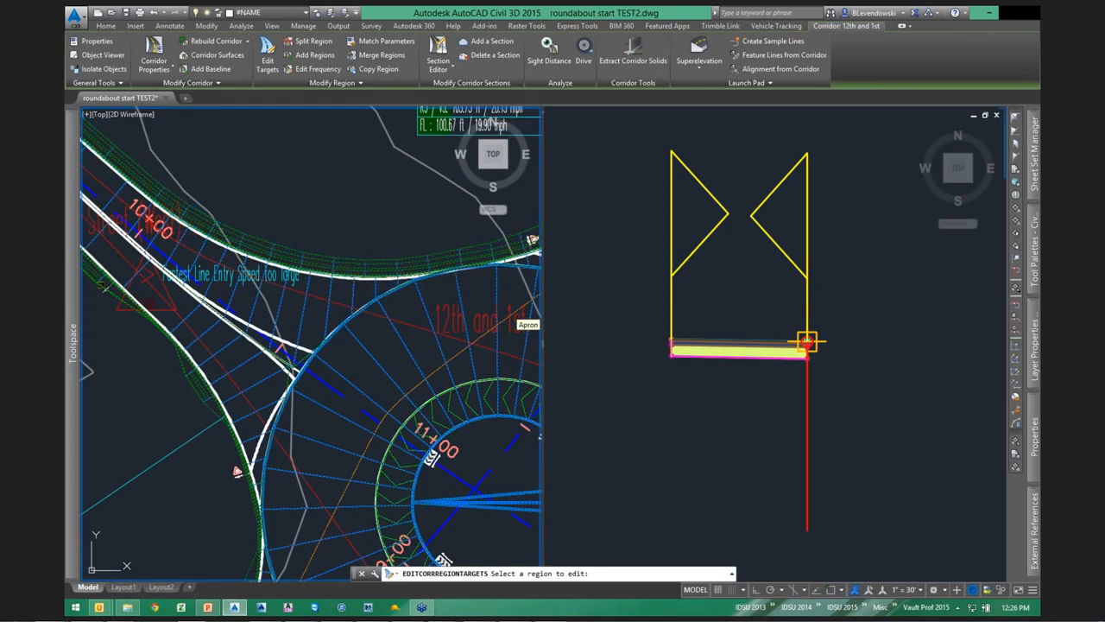
pyautogui.scroll(-5, 676, 390)
pyautogui.scroll(-2, 675, 391)
pyautogui.scroll(8, 682, 398)
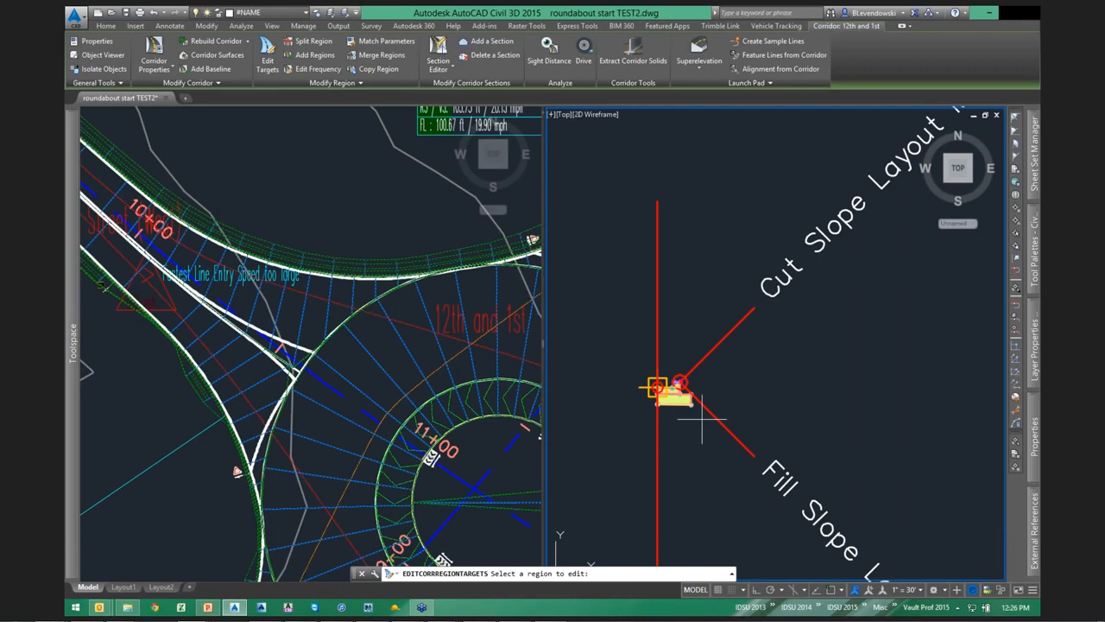
pyautogui.scroll(-3, 708, 423)
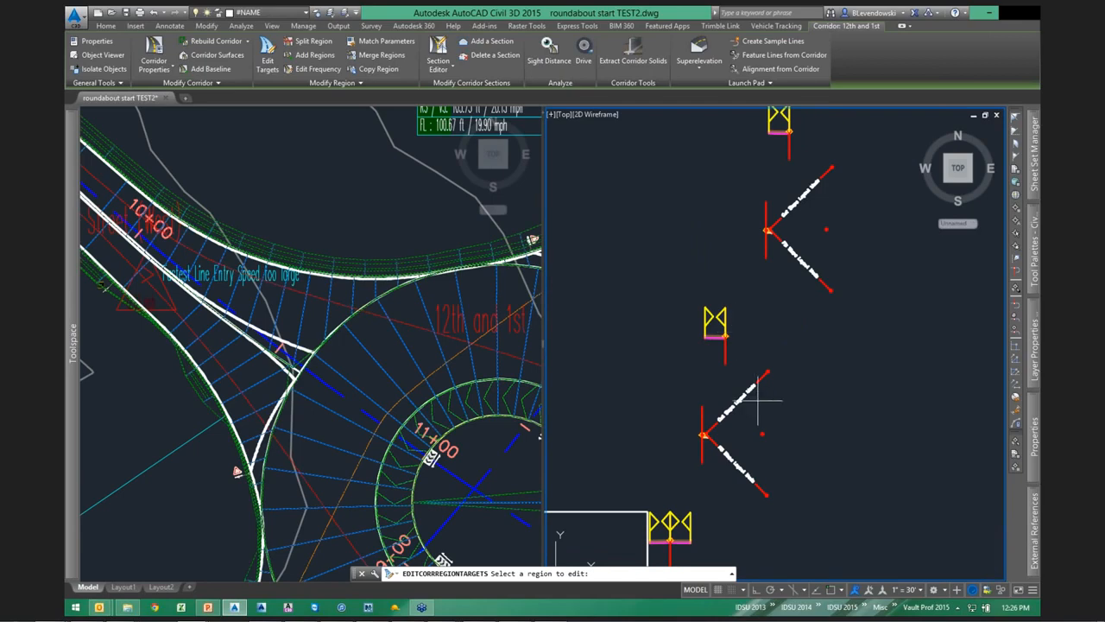
# Examine the corridor regions across the circulatory roadway and legs, and compare them with the two-sided lane assembly.
pyautogui.click(333, 214)
pyautogui.scroll(-5, 334, 213)
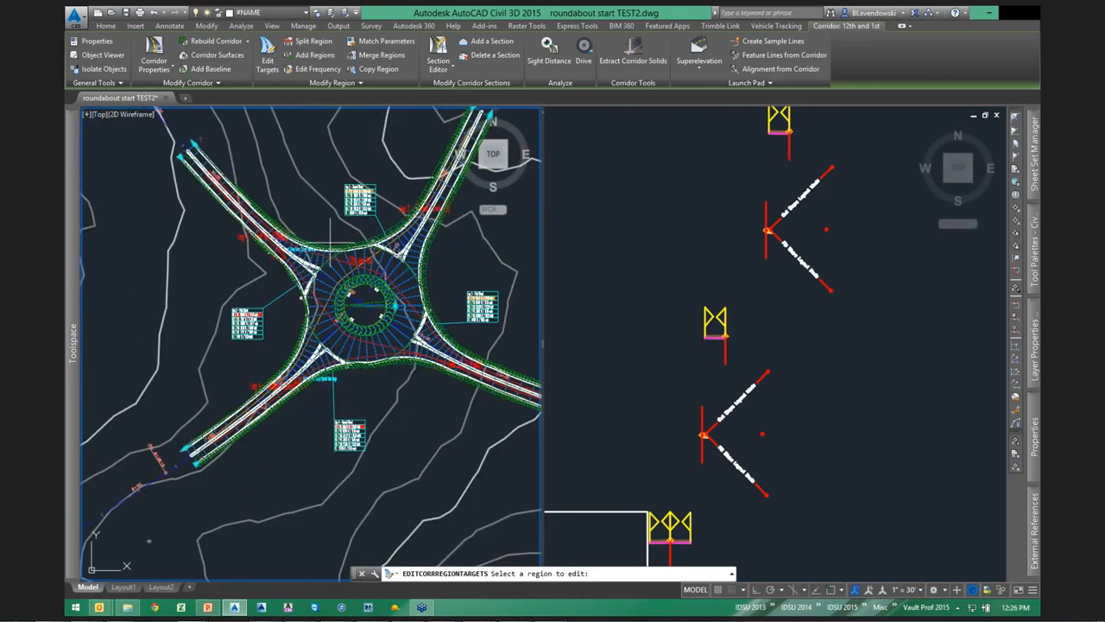
pyautogui.scroll(5, 376, 313)
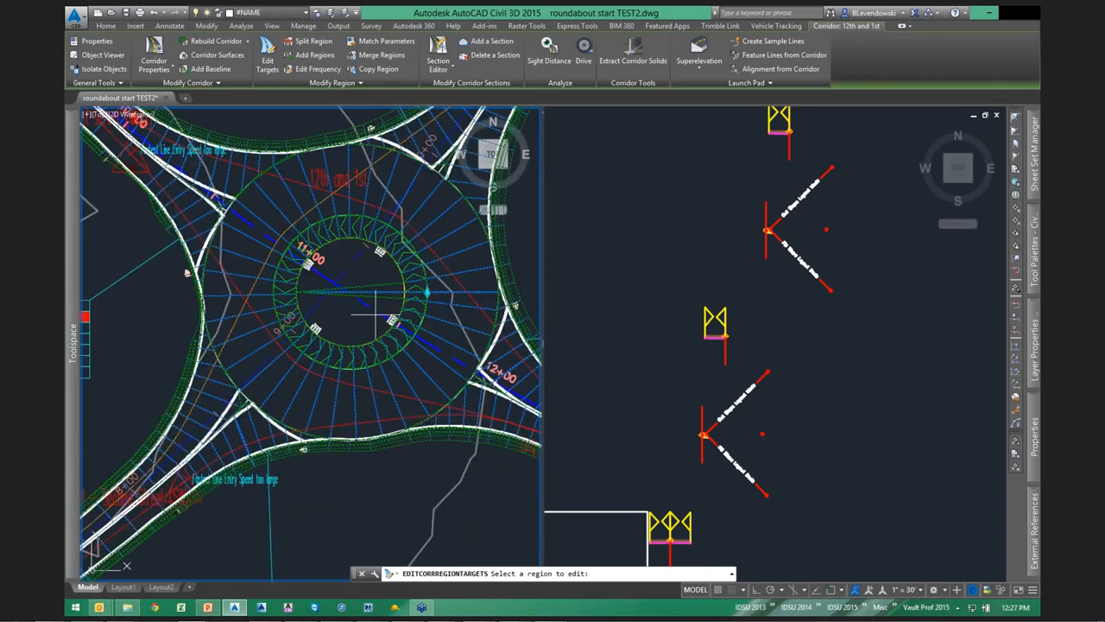
pyautogui.scroll(-5, 375, 314)
pyautogui.scroll(4, 373, 313)
pyautogui.scroll(2, 372, 311)
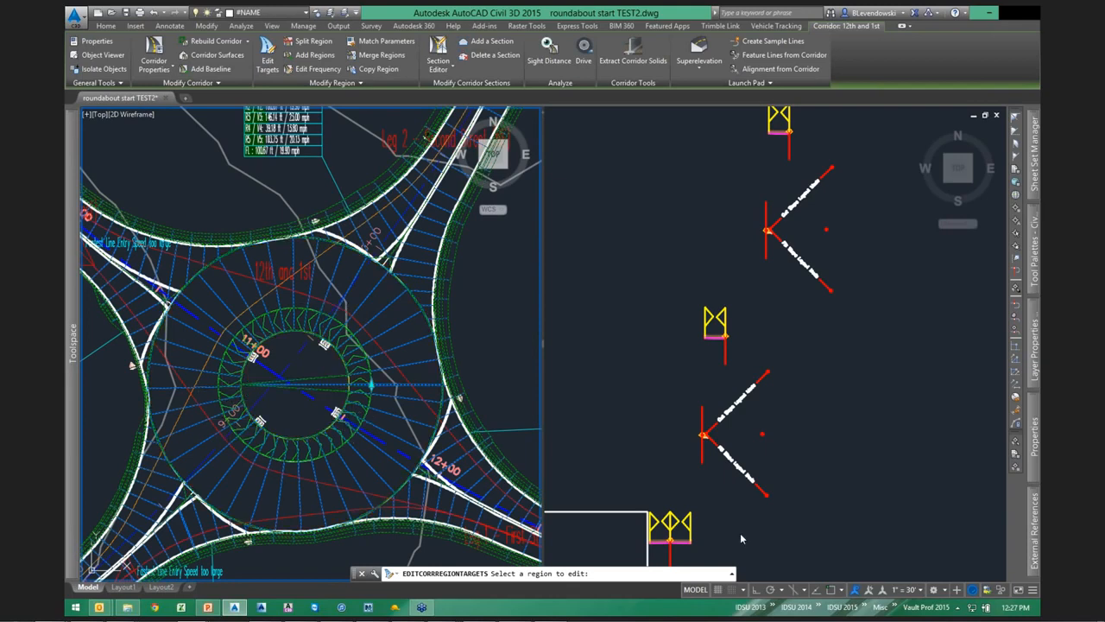
pyautogui.moveTo(669, 525); pyautogui.dragTo(732, 437, button='middle')
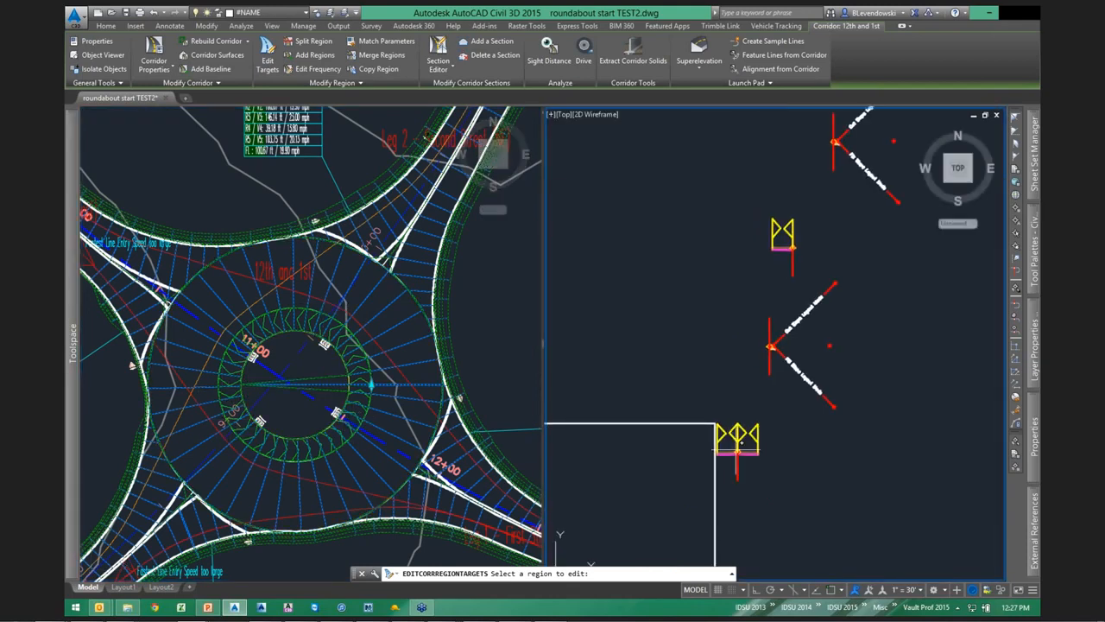
pyautogui.scroll(6, 729, 436)
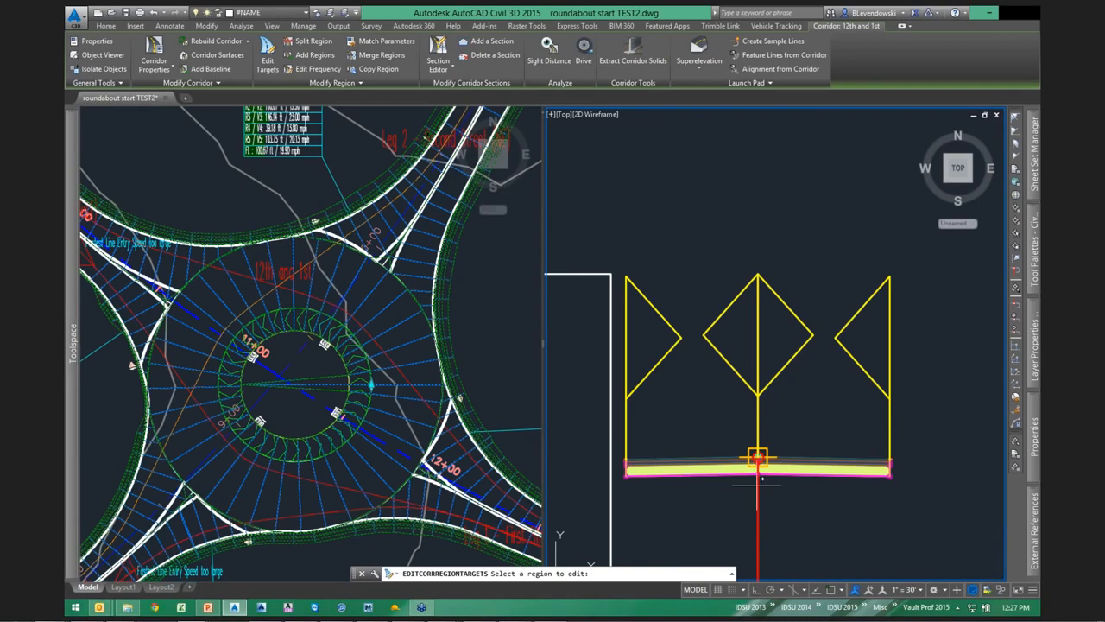
# Examine the two-sided lane assembly up close, cancel Edit Targets and clear the corridor selection.
pyautogui.scroll(2, 757, 485)
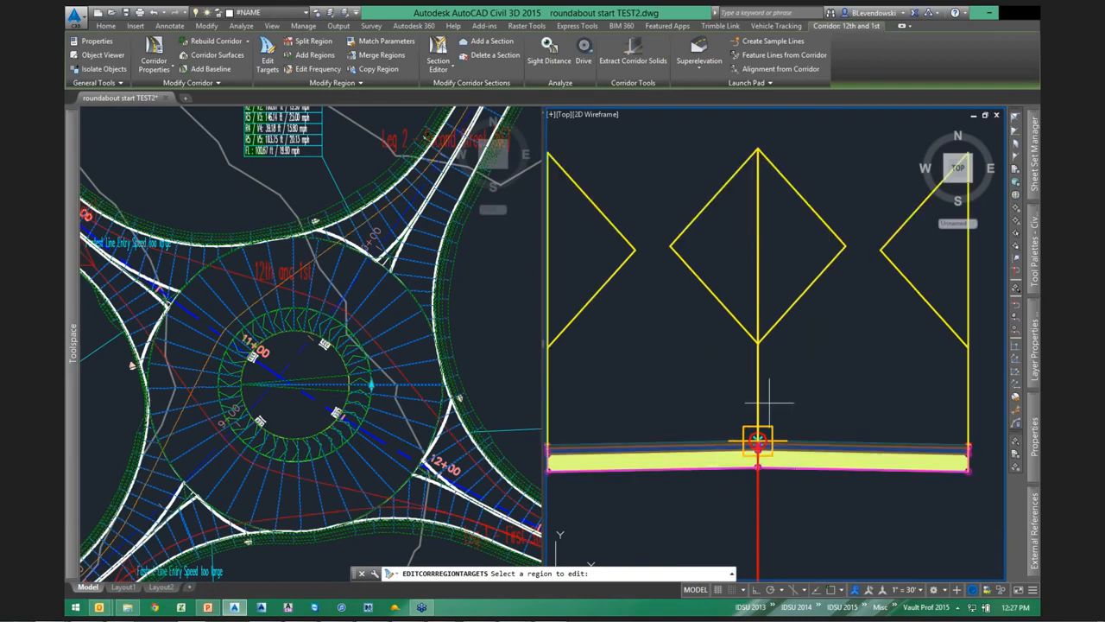
pyautogui.press('Escape')
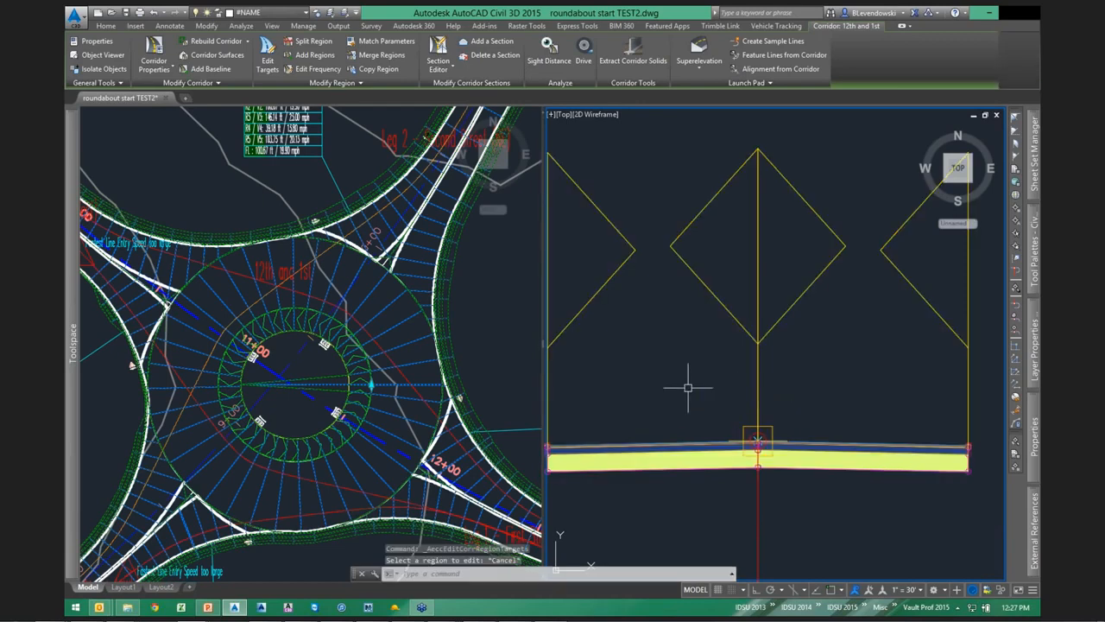
pyautogui.press('Escape')
pyautogui.scroll(-5, 682, 380)
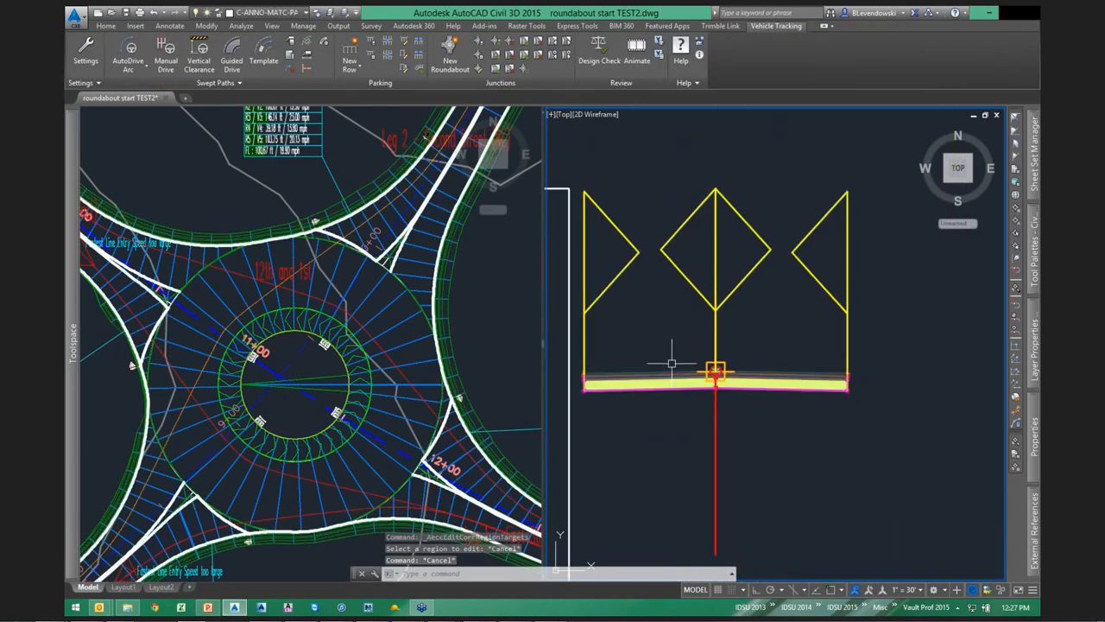
pyautogui.moveTo(717, 422); pyautogui.dragTo(761, 419, button='middle')
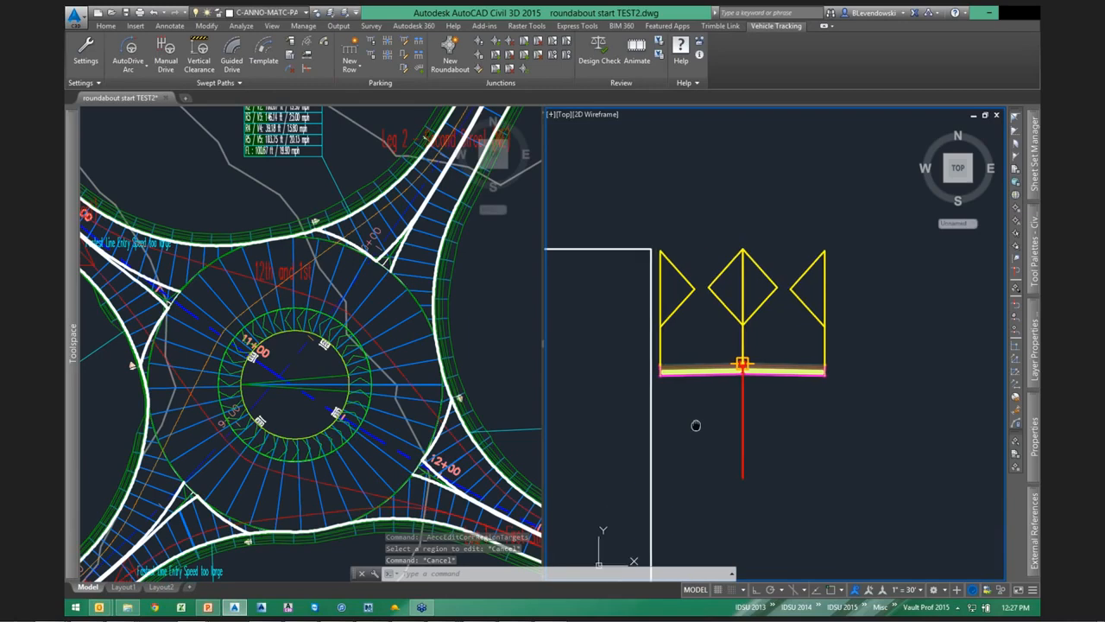
# Add an UrbanCurbGutterValley1 subassembly for the left side at the centre marker of the two-sided lane assembly.
pyautogui.moveTo(1032, 250)
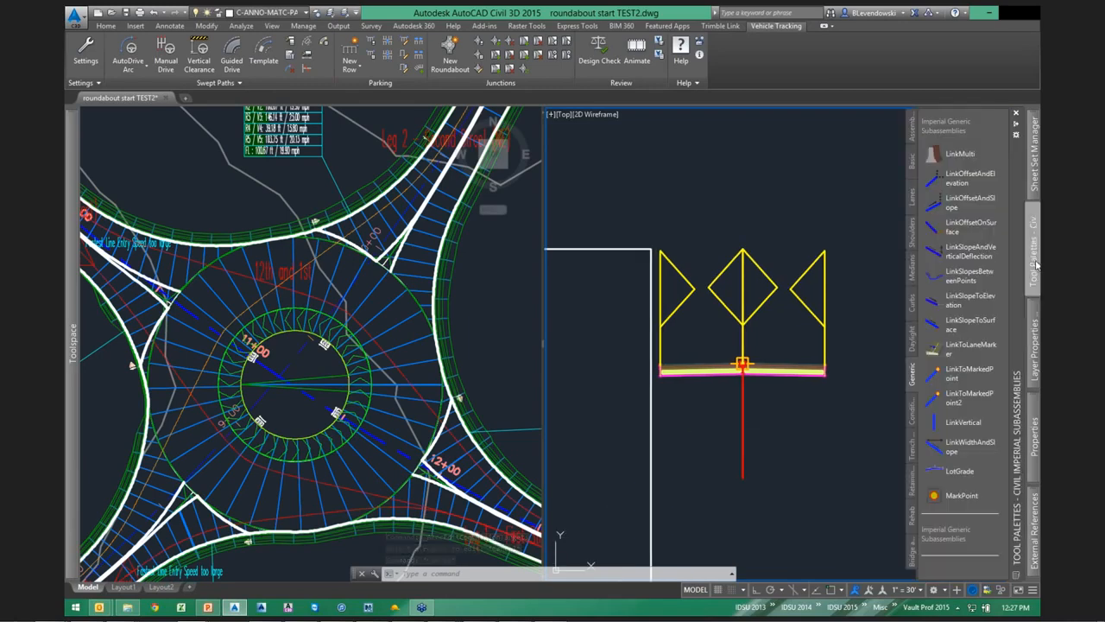
pyautogui.click(912, 304)
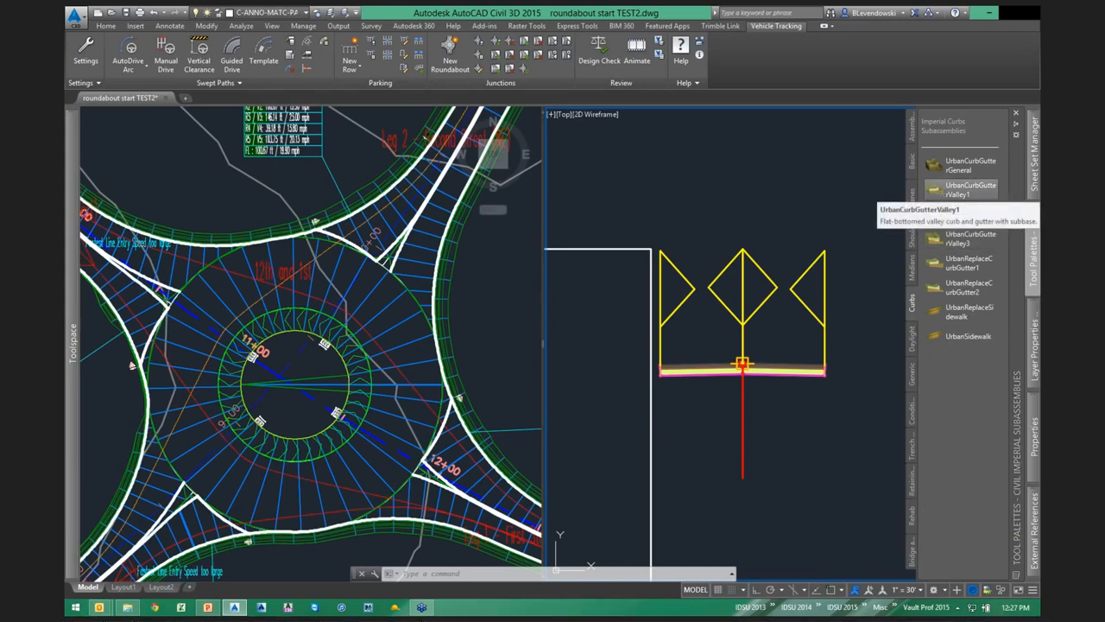
pyautogui.click(937, 192)
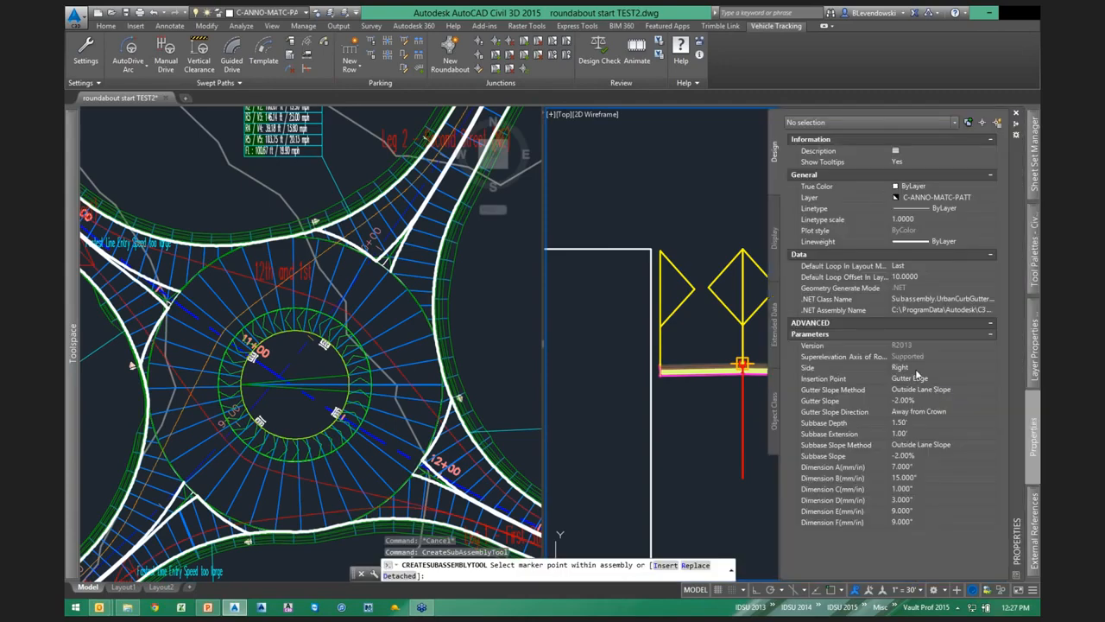
pyautogui.click(916, 369)
pyautogui.click(991, 369)
pyautogui.click(903, 389)
pyautogui.moveTo(779, 407); pyautogui.dragTo(817, 412, button='middle')
pyautogui.scroll(5, 802, 357)
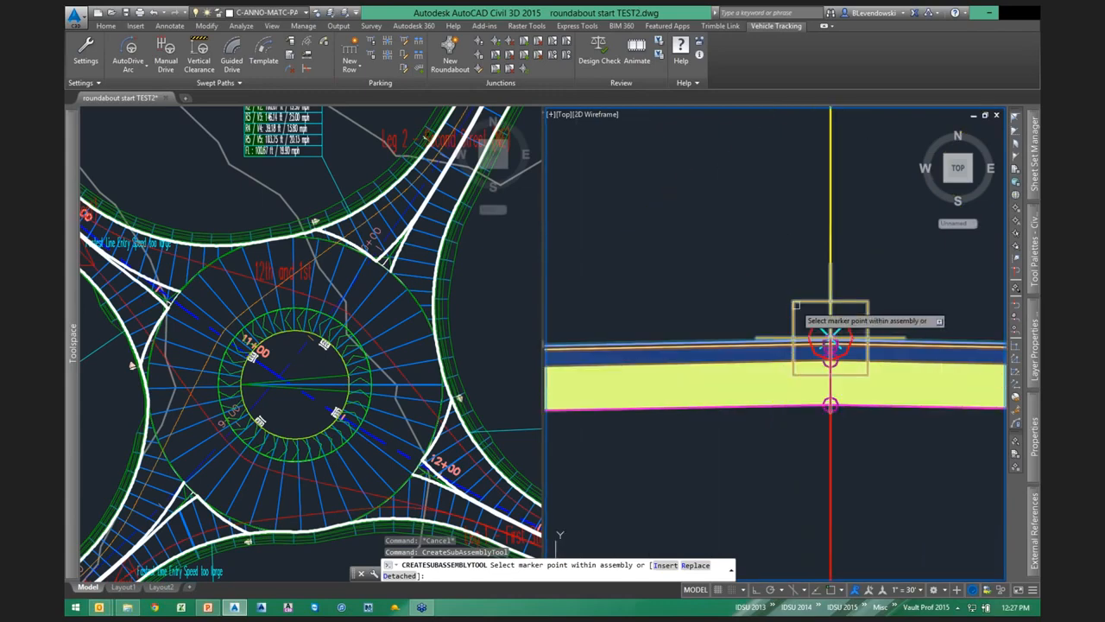
pyautogui.click(830, 341)
pyautogui.scroll(-5, 829, 339)
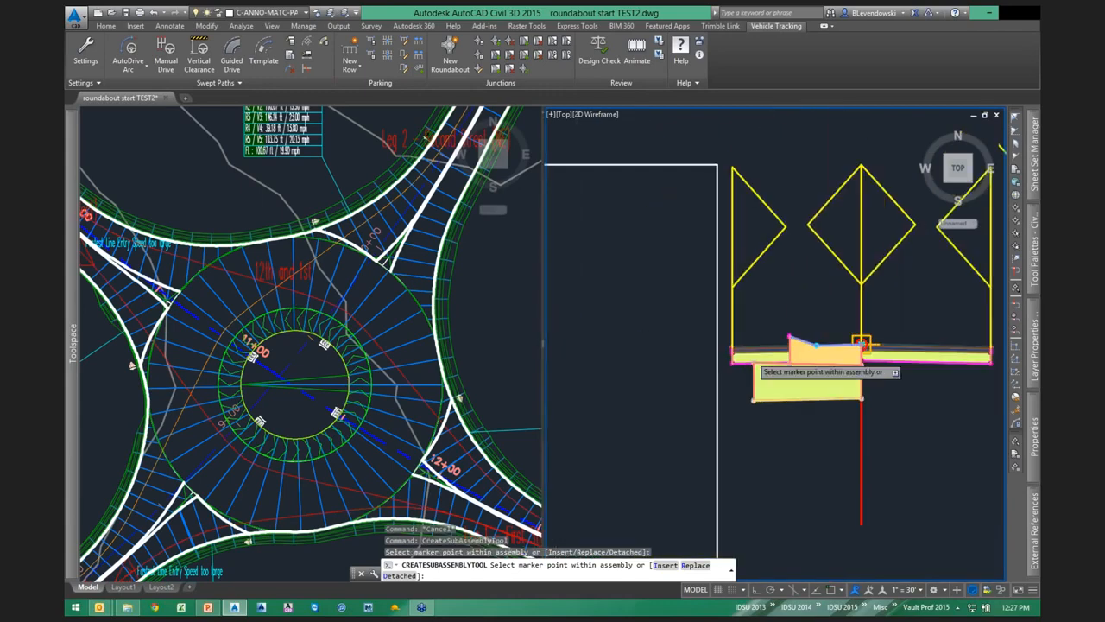
pyautogui.scroll(4, 753, 354)
pyautogui.press('Escape')
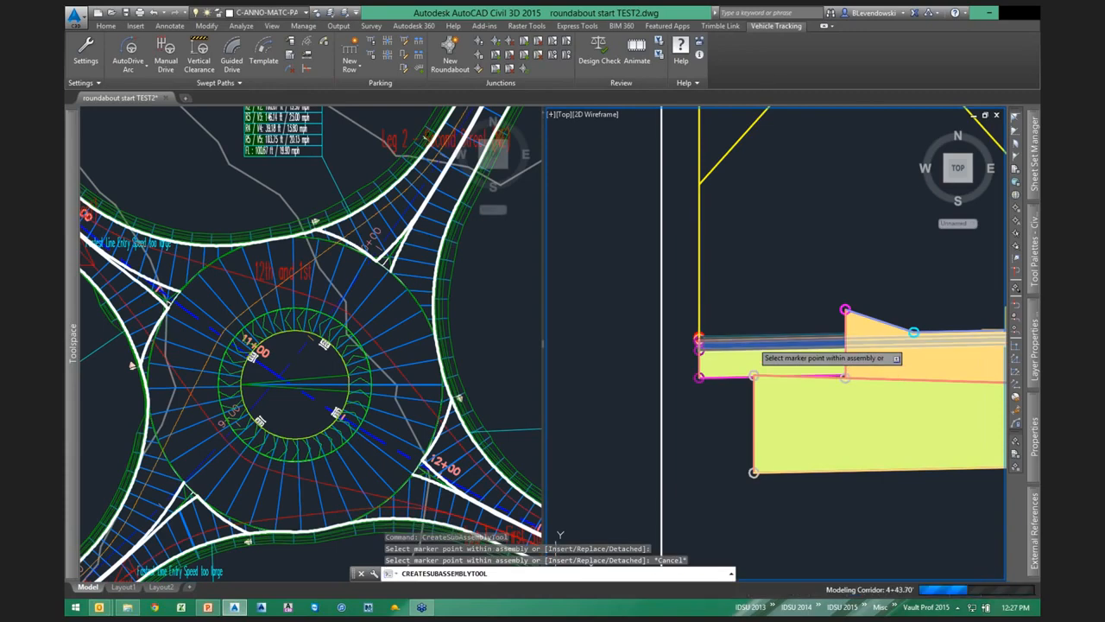
pyautogui.press('Escape')
pyautogui.press('Escape')
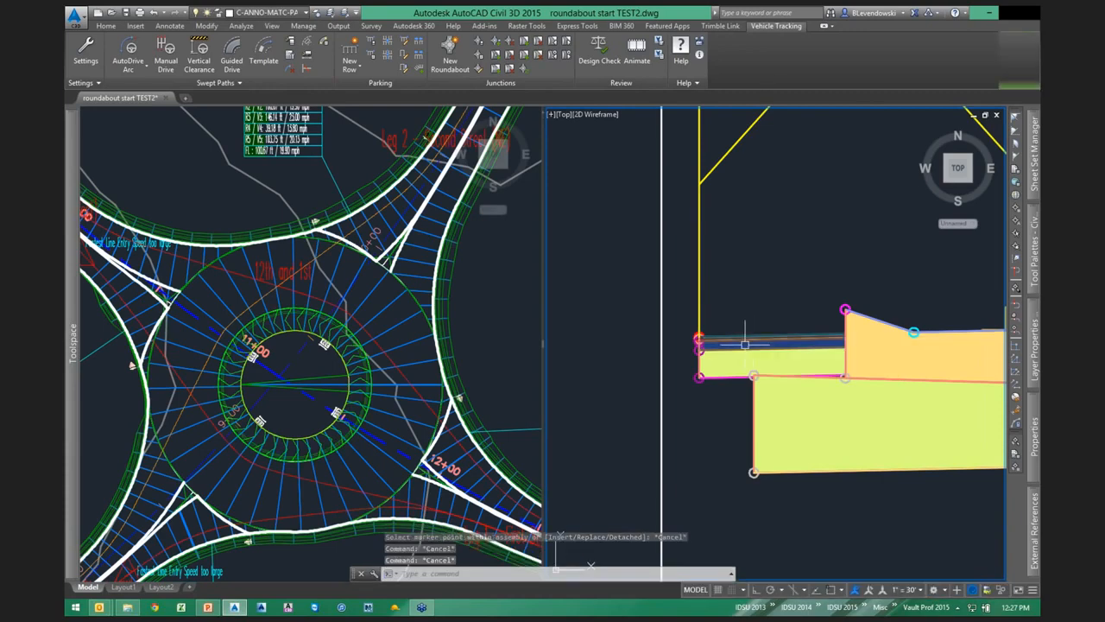
# Move the offside lane subassembly to the marker at the top back of the new valley curb.
pyautogui.click(744, 344)
pyautogui.scroll(-4, 744, 344)
pyautogui.rightClick(715, 327)
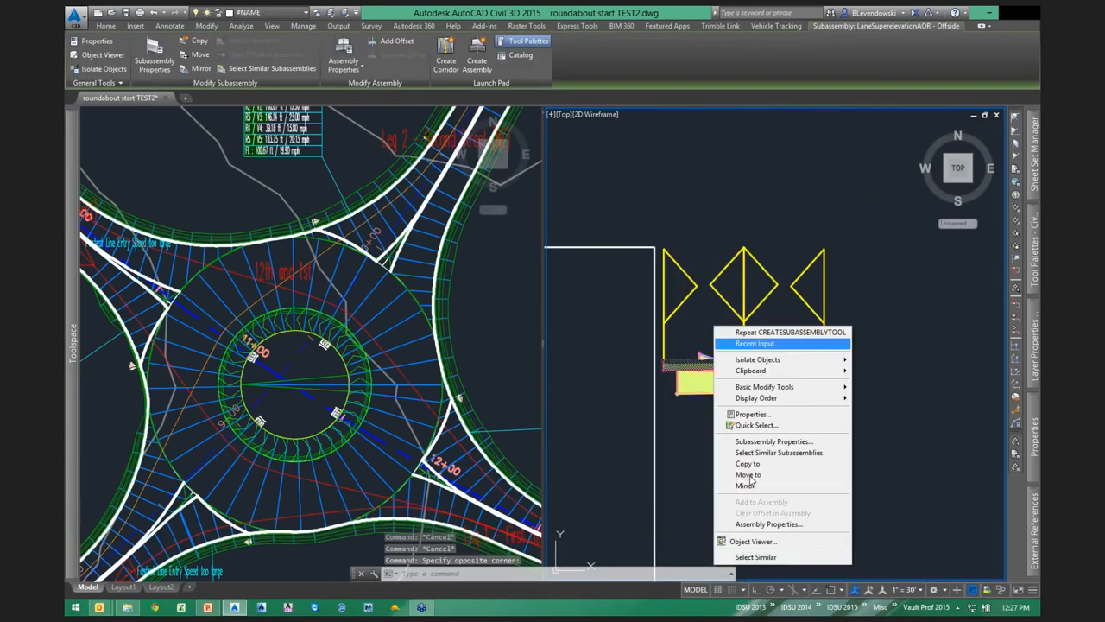
pyautogui.click(748, 474)
pyautogui.scroll(5, 697, 354)
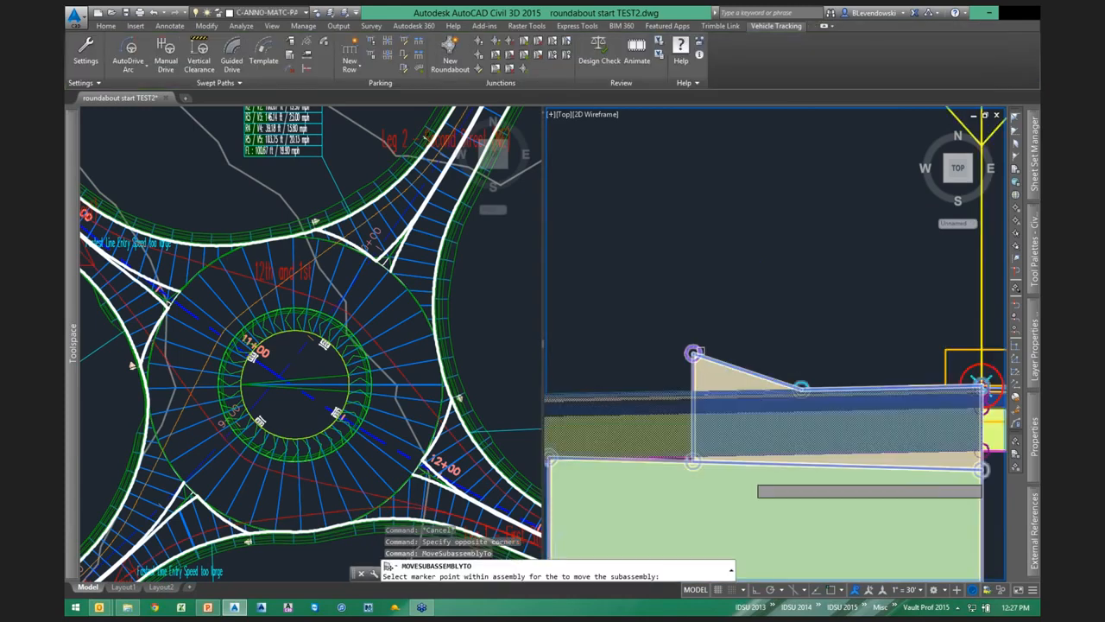
pyautogui.scroll(-2, 814, 333)
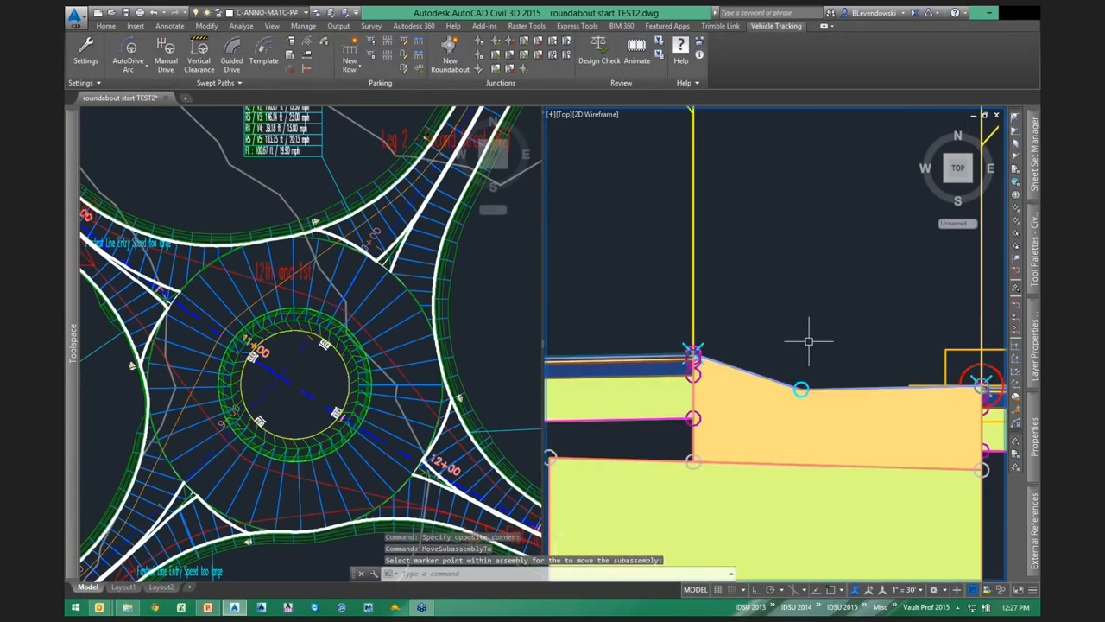
pyautogui.scroll(-4, 815, 334)
pyautogui.moveTo(851, 414); pyautogui.dragTo(785, 440, button='middle')
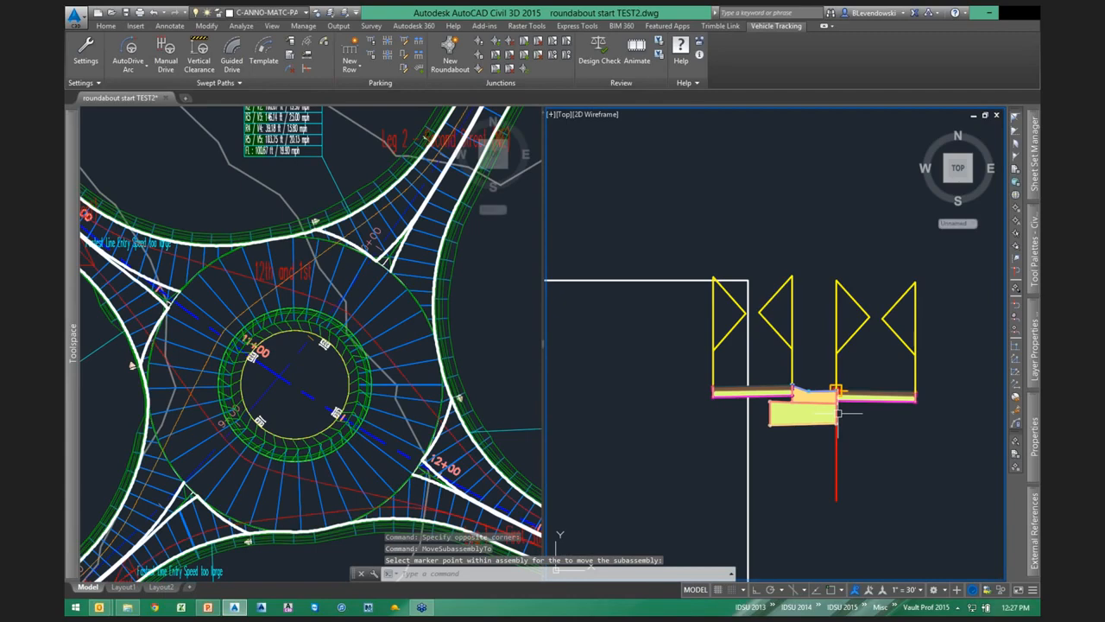
# Examine the nearside lane subassembly beside the curb against the roundabout plan, then clear the selection.
pyautogui.scroll(2, 861, 413)
pyautogui.press('Escape')
pyautogui.press('Escape')
pyautogui.moveTo(861, 413); pyautogui.dragTo(805, 388, button='middle')
pyautogui.click(806, 388)
pyautogui.click(821, 380)
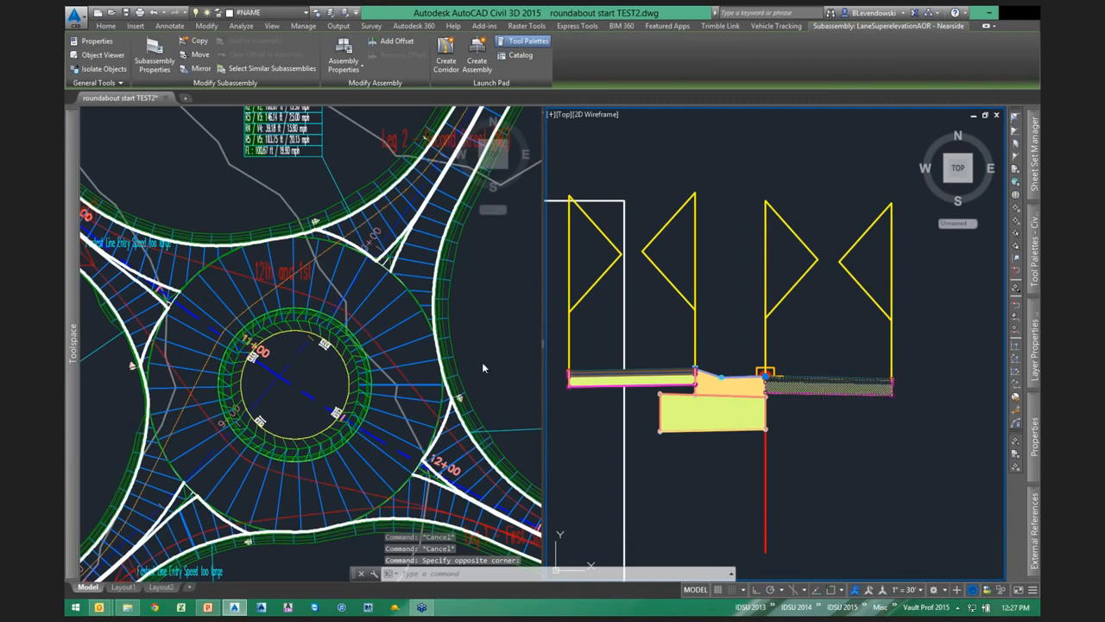
pyautogui.click(399, 463)
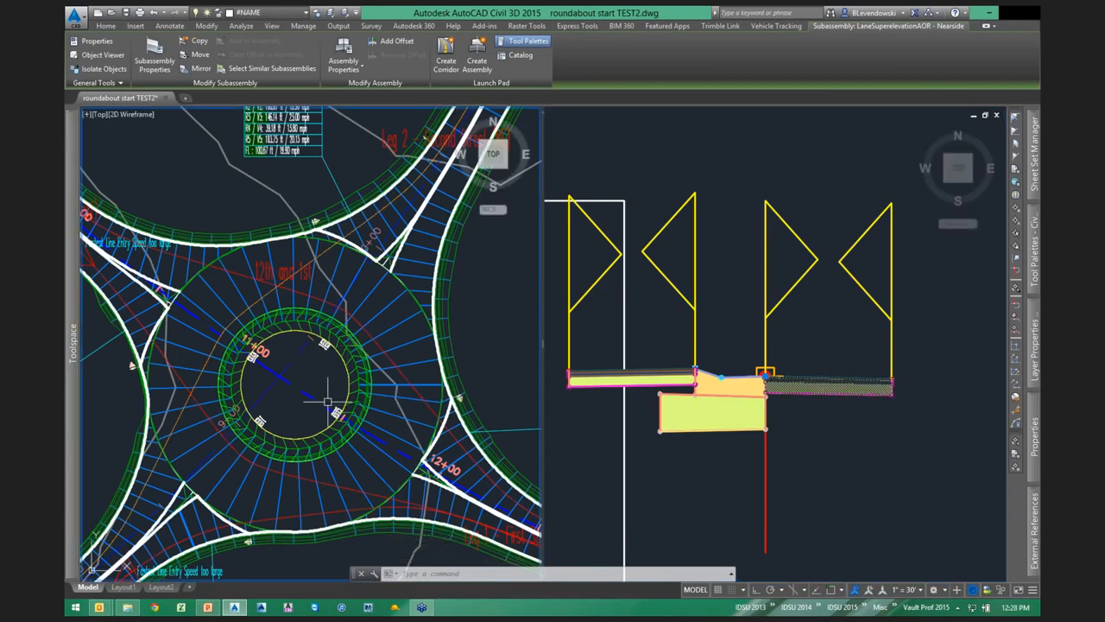
pyautogui.click(659, 334)
pyautogui.press('Escape')
pyautogui.press('Escape')
pyautogui.press('Escape')
pyautogui.moveTo(622, 455); pyautogui.dragTo(743, 381, button='middle')
# Rebuild the 12th and 1st corridor with the modified lane assembly.
pyautogui.click(373, 296)
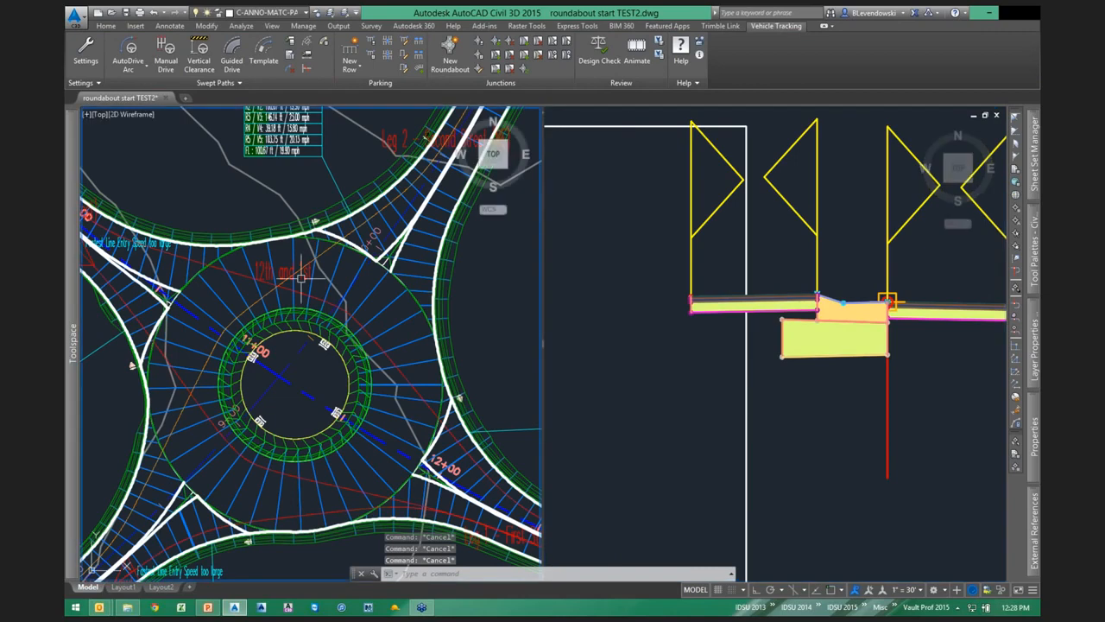
pyautogui.scroll(3, 291, 326)
pyautogui.scroll(2, 297, 343)
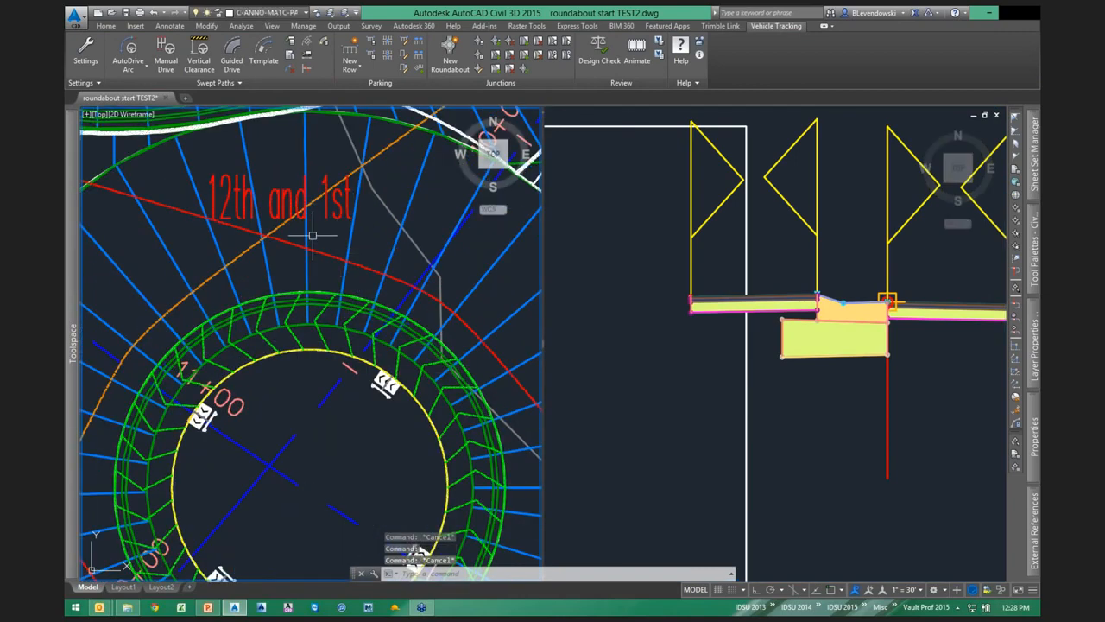
pyautogui.click(216, 41)
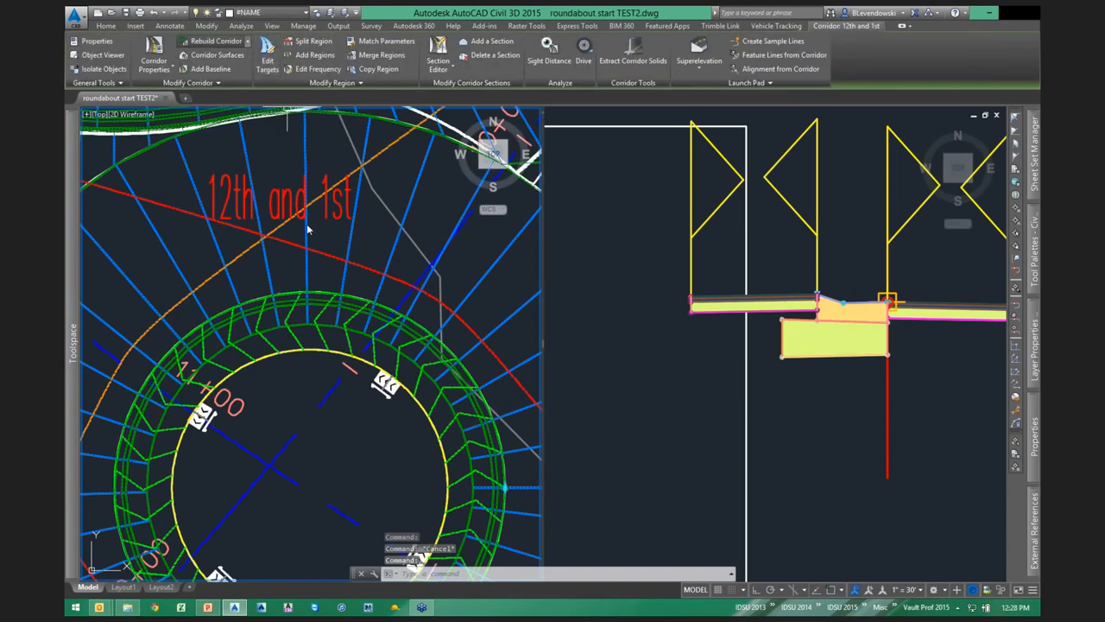
pyautogui.scroll(-4, 259, 337)
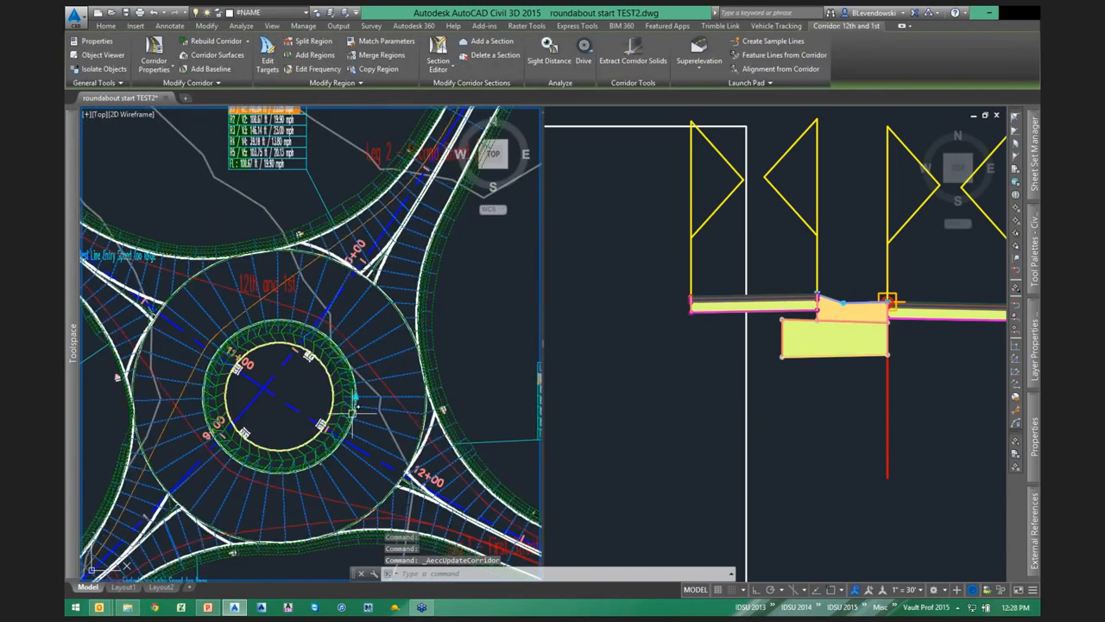
# Examine the rebuilt corridor around the apron and central island, then clear the corridor selection.
pyautogui.scroll(5, 345, 405)
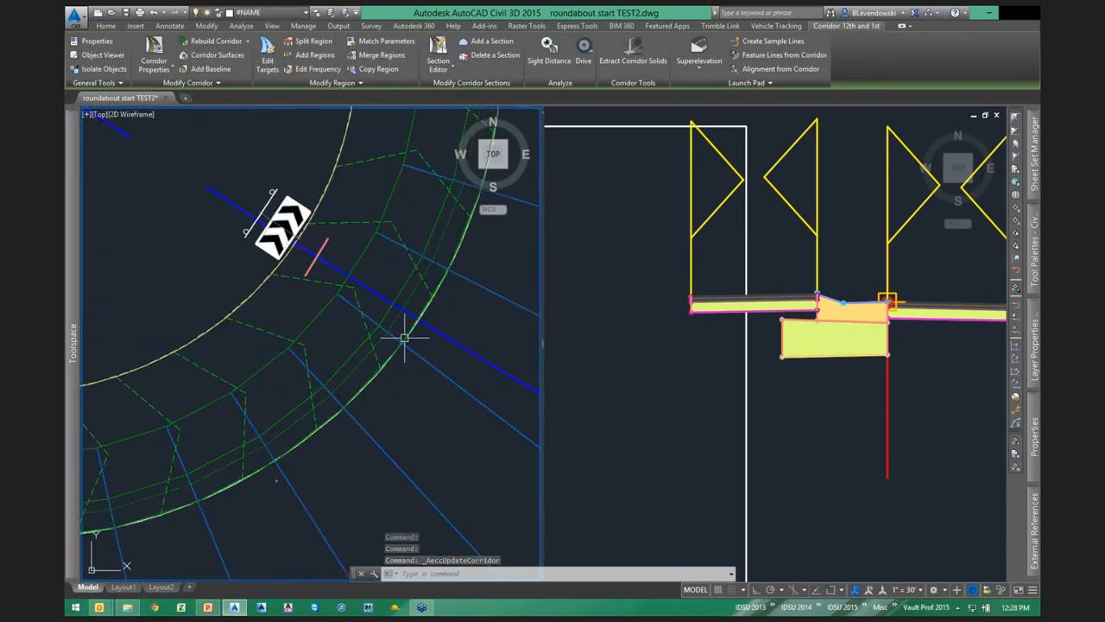
pyautogui.scroll(-2, 297, 413)
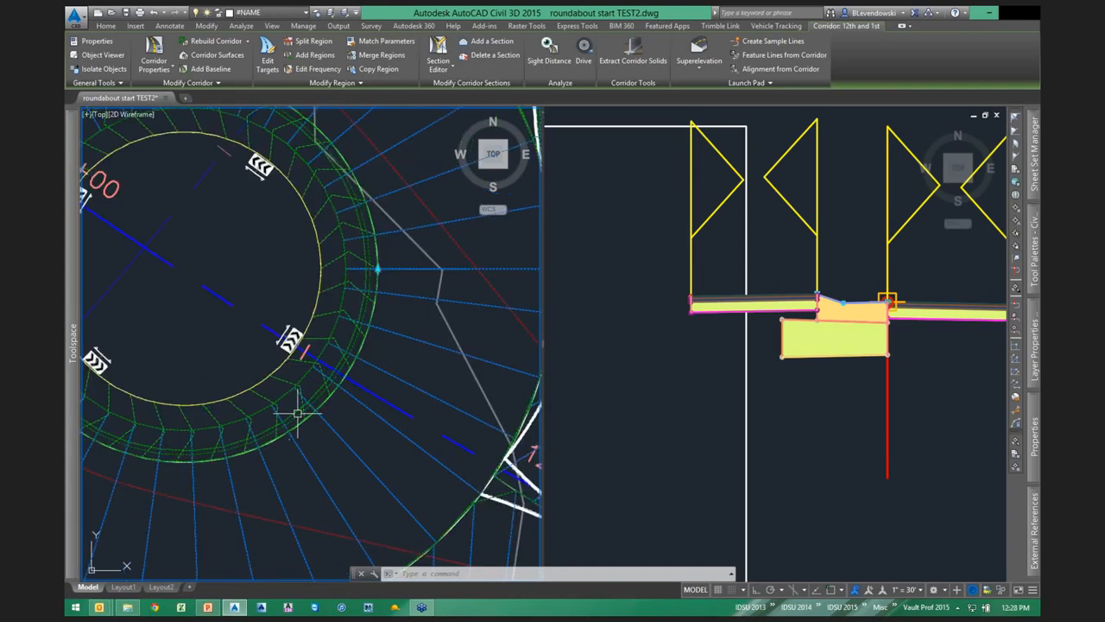
pyautogui.scroll(-2, 297, 414)
pyautogui.scroll(5, 313, 330)
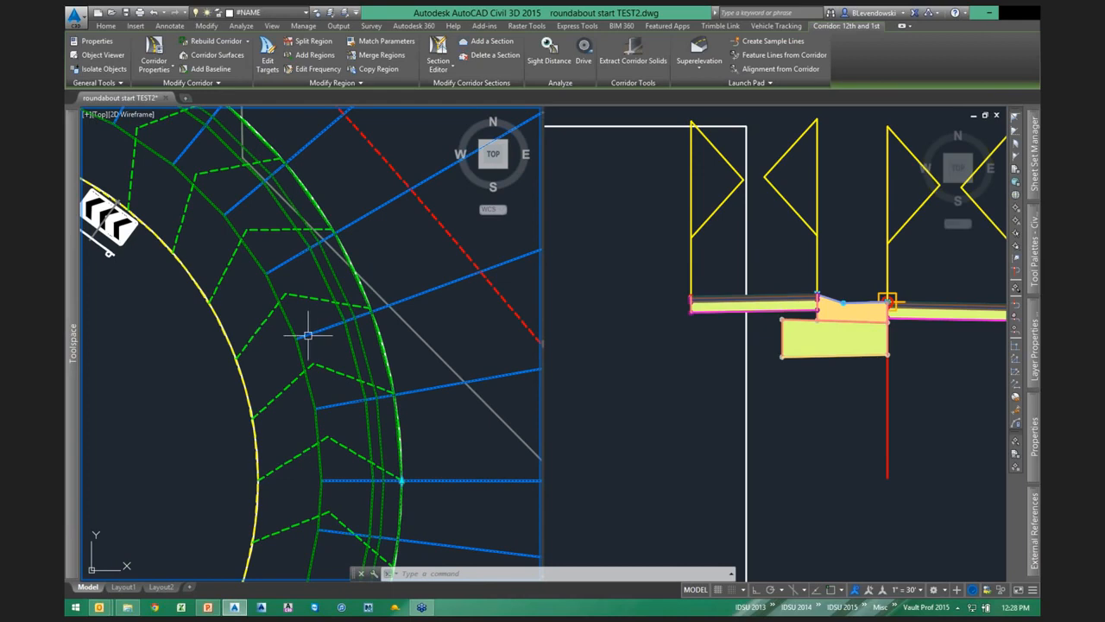
pyautogui.press('Escape')
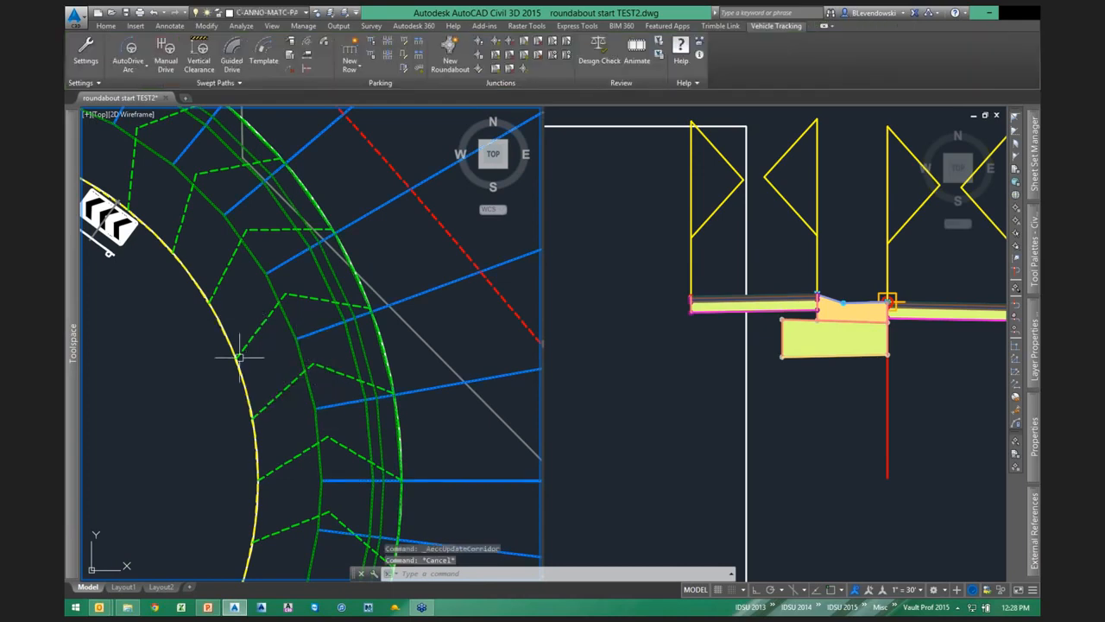
pyautogui.scroll(-5, 245, 357)
pyautogui.press('Escape')
pyautogui.press('Escape')
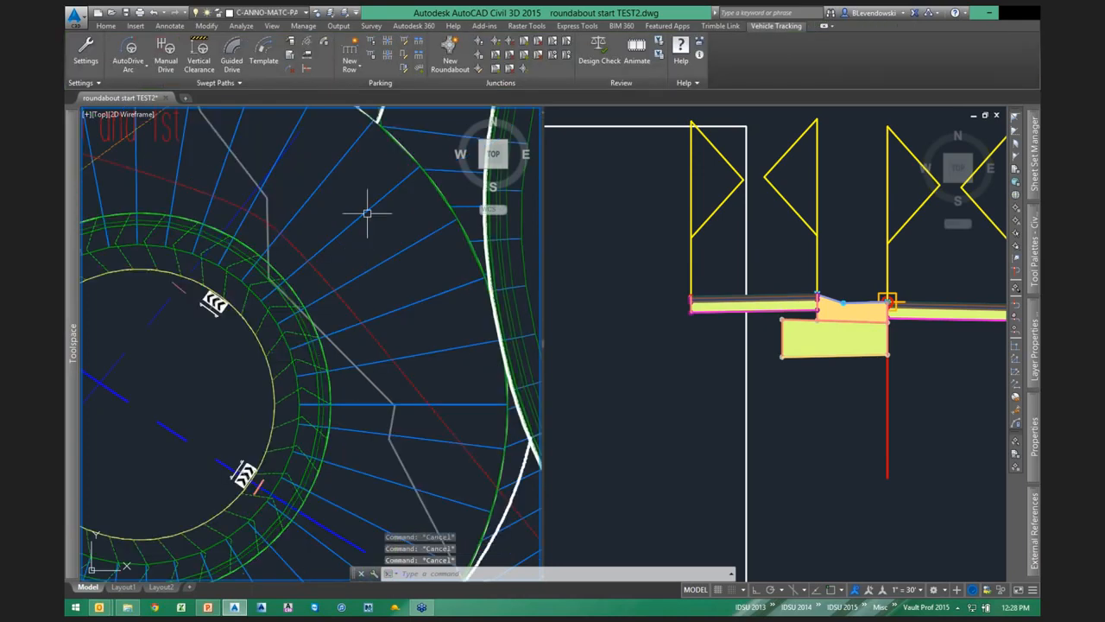
# Inspect the offside lane subassembly and compare it with the corridor in the circulatory roadway, then clear the selections.
pyautogui.click(723, 303)
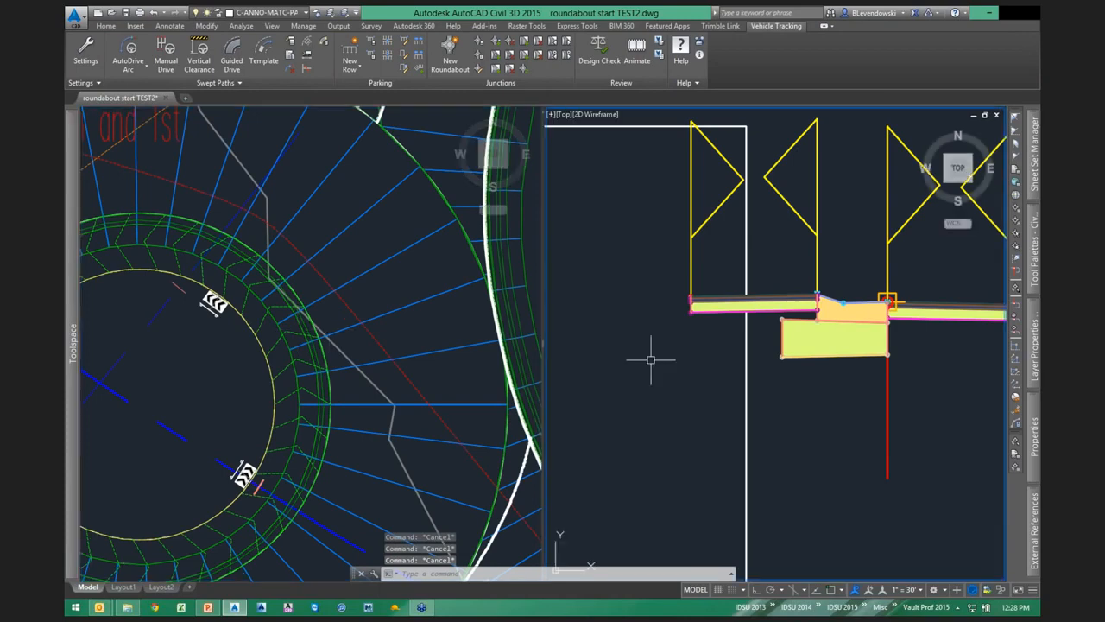
pyautogui.click(726, 308)
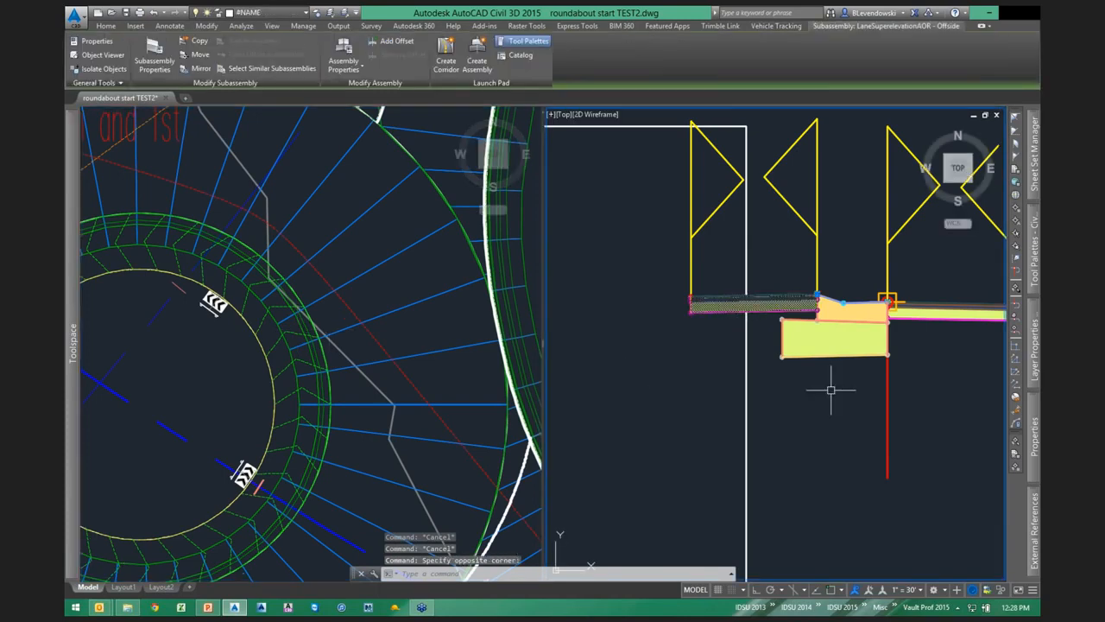
pyautogui.moveTo(830, 390); pyautogui.dragTo(787, 384, button='middle')
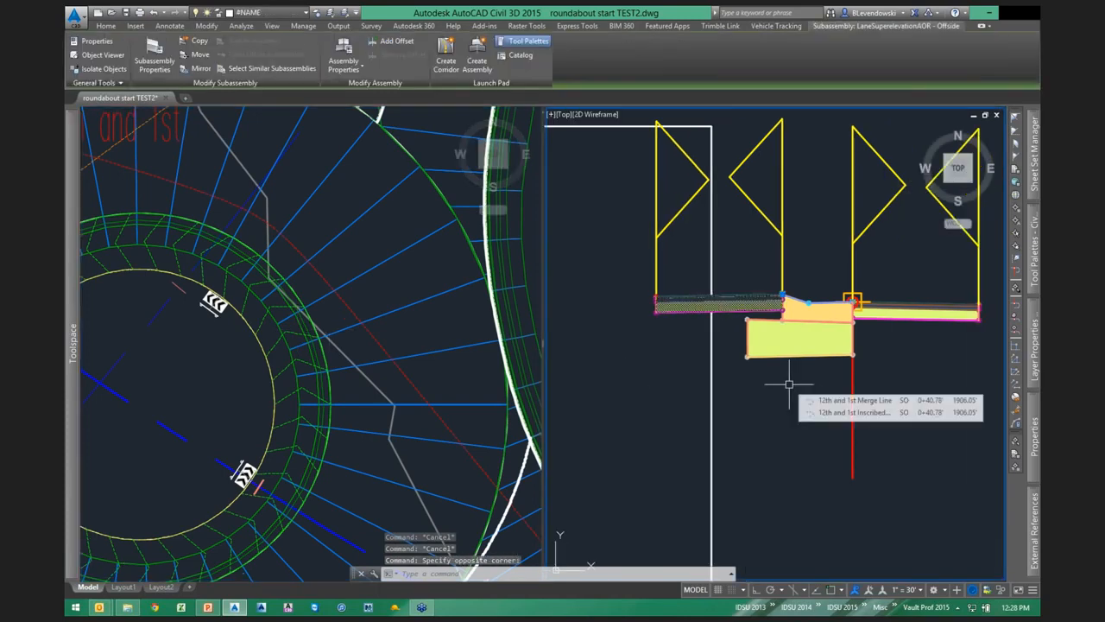
pyautogui.click(340, 316)
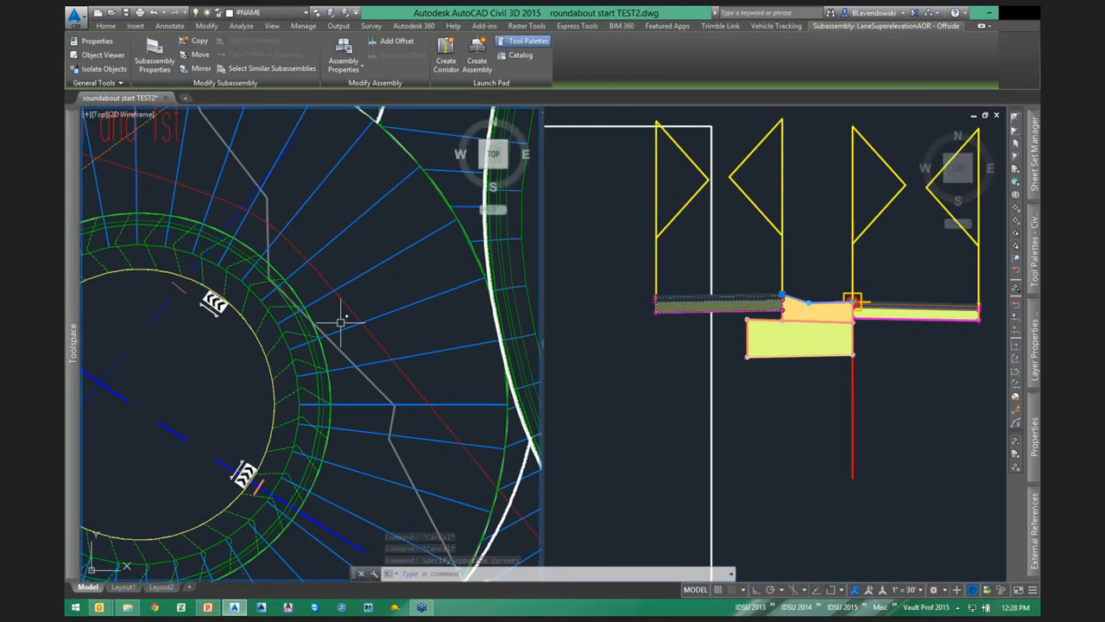
pyautogui.press('Escape')
pyautogui.press('Escape')
pyautogui.click(361, 214)
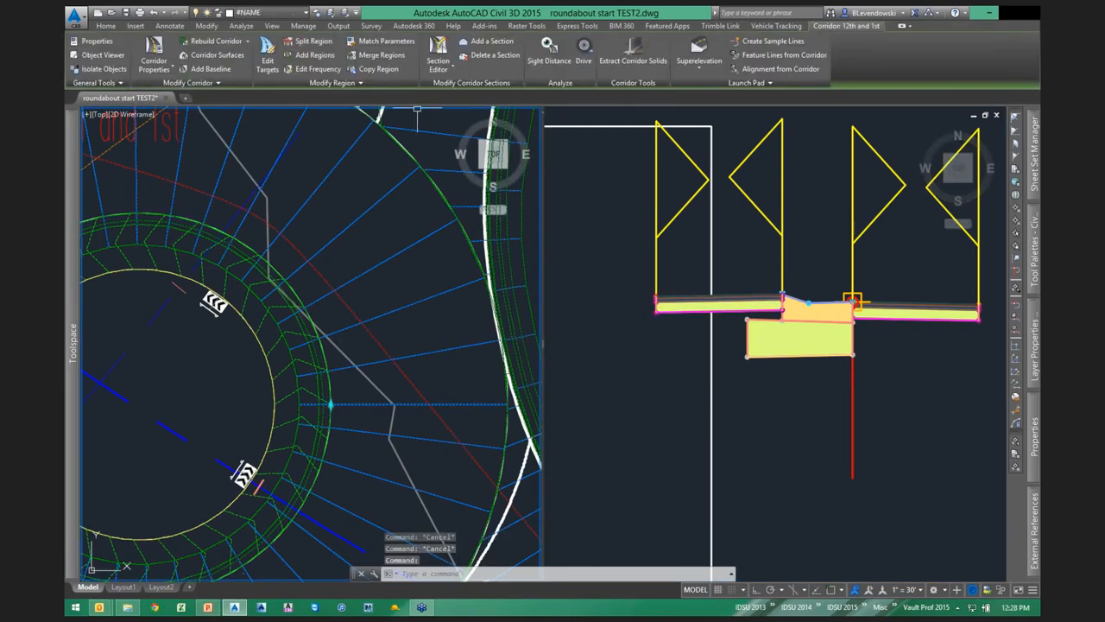
pyautogui.press('Escape')
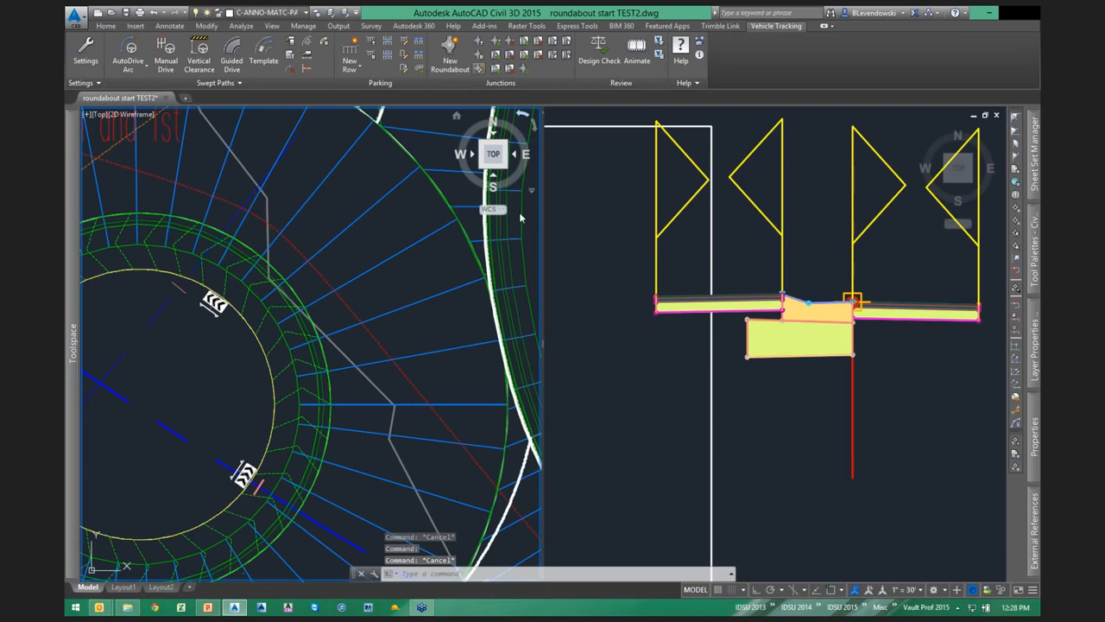
# Open the 12th and 1st junction's properties for editing and rebuild its corridor from the Corridor settings.
pyautogui.click(478, 70)
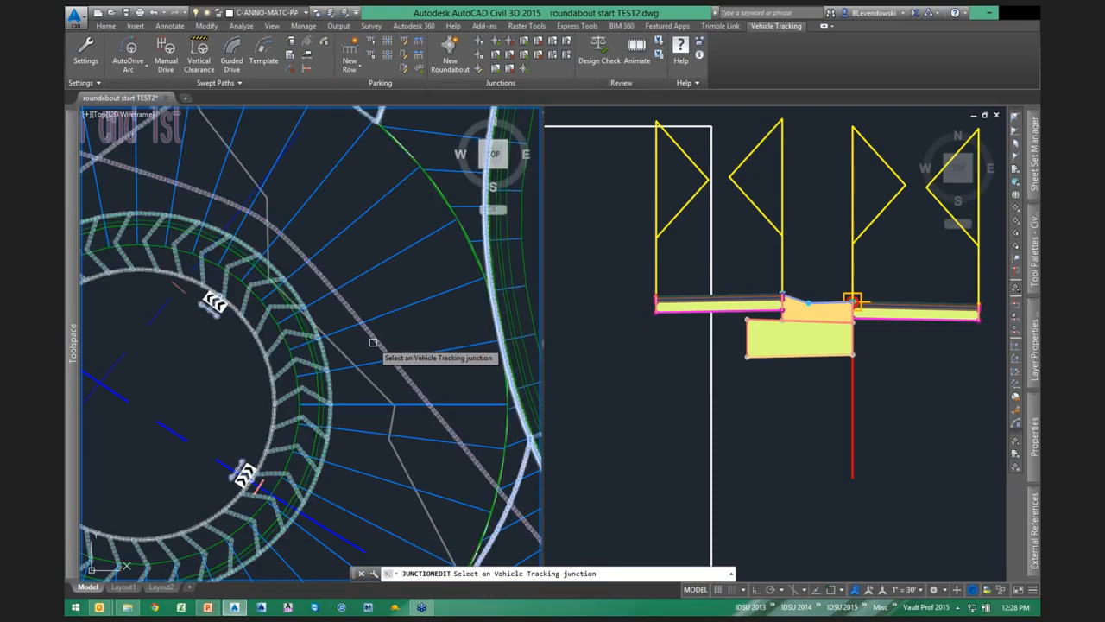
pyautogui.click(373, 342)
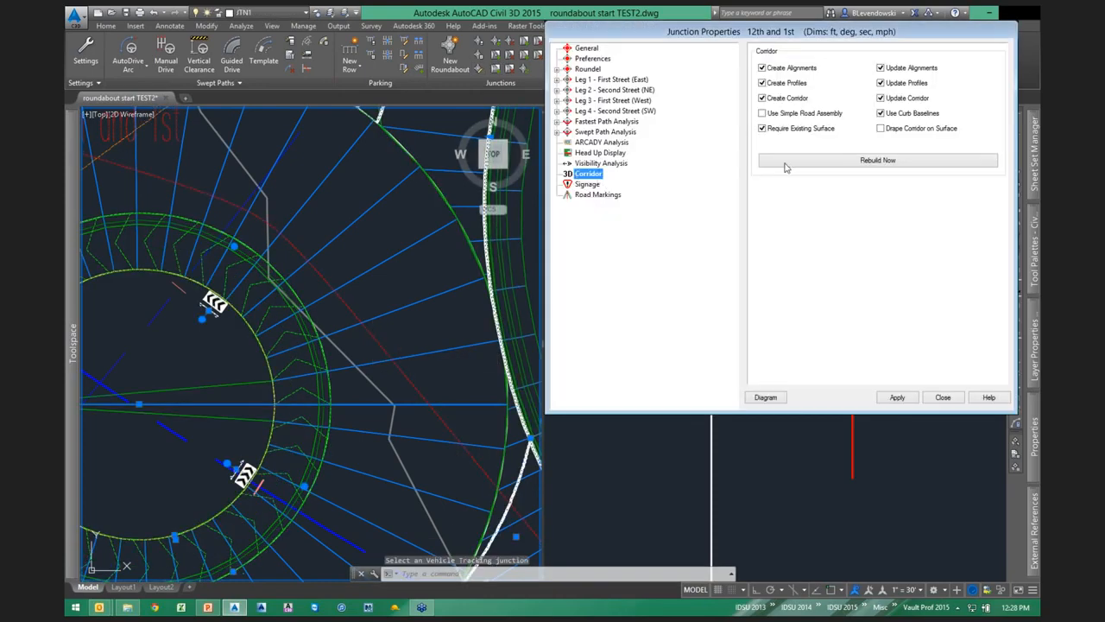
pyautogui.click(854, 160)
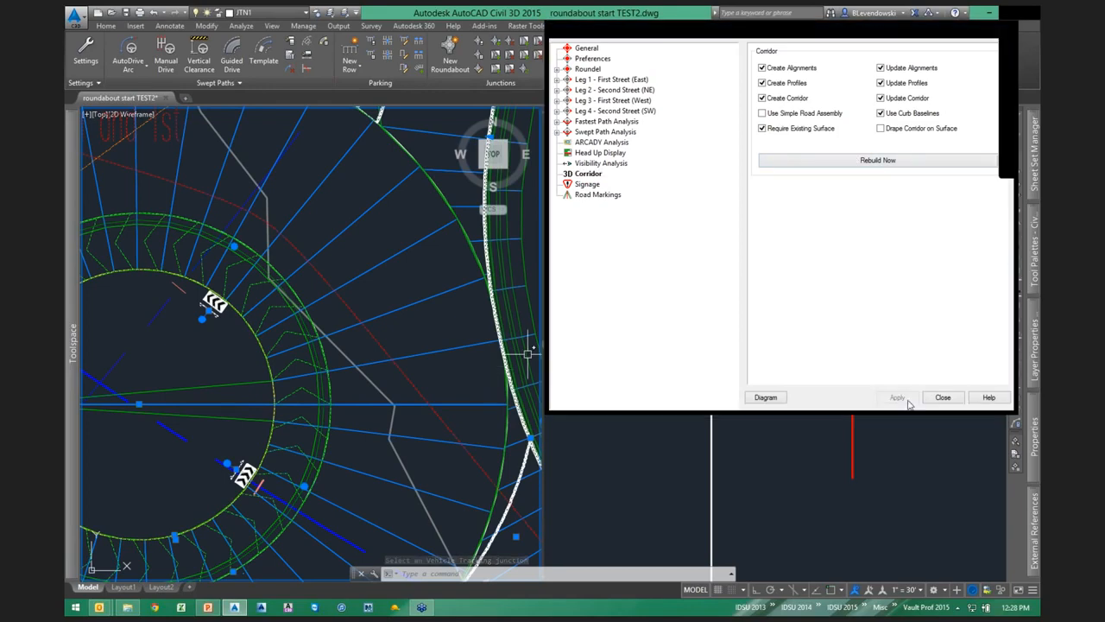
# Close the junction properties and examine the rebuilt corridor around the central island and legs, then clear the corridor selection.
pyautogui.click(928, 398)
pyautogui.scroll(4, 299, 352)
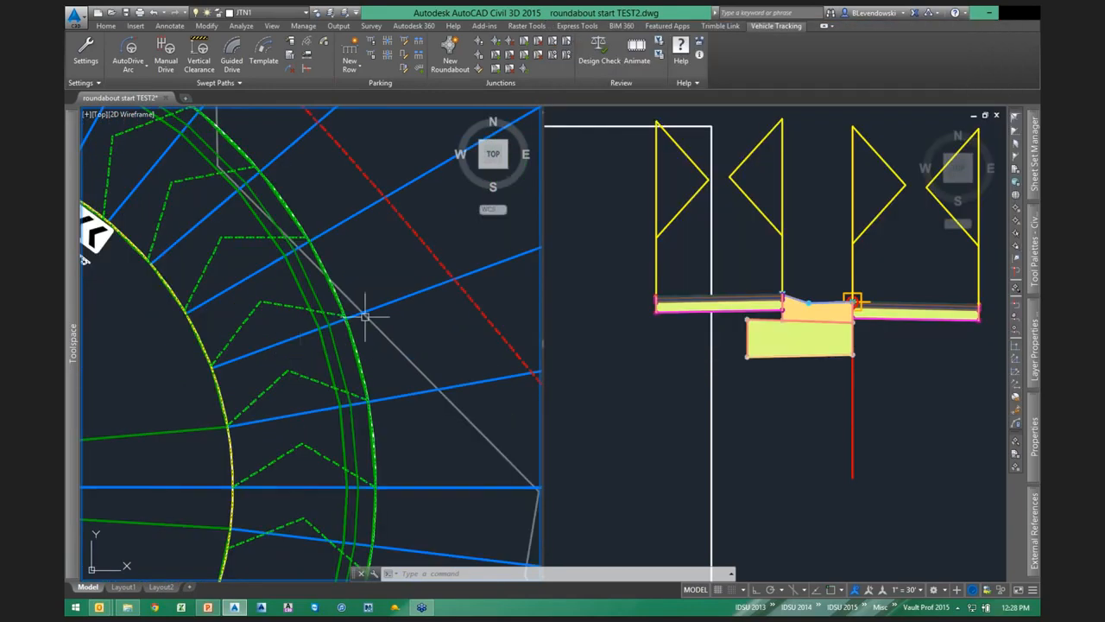
pyautogui.scroll(-6, 385, 332)
pyautogui.moveTo(324, 347); pyautogui.dragTo(356, 300, button='middle')
pyautogui.press('Escape')
pyautogui.press('Escape')
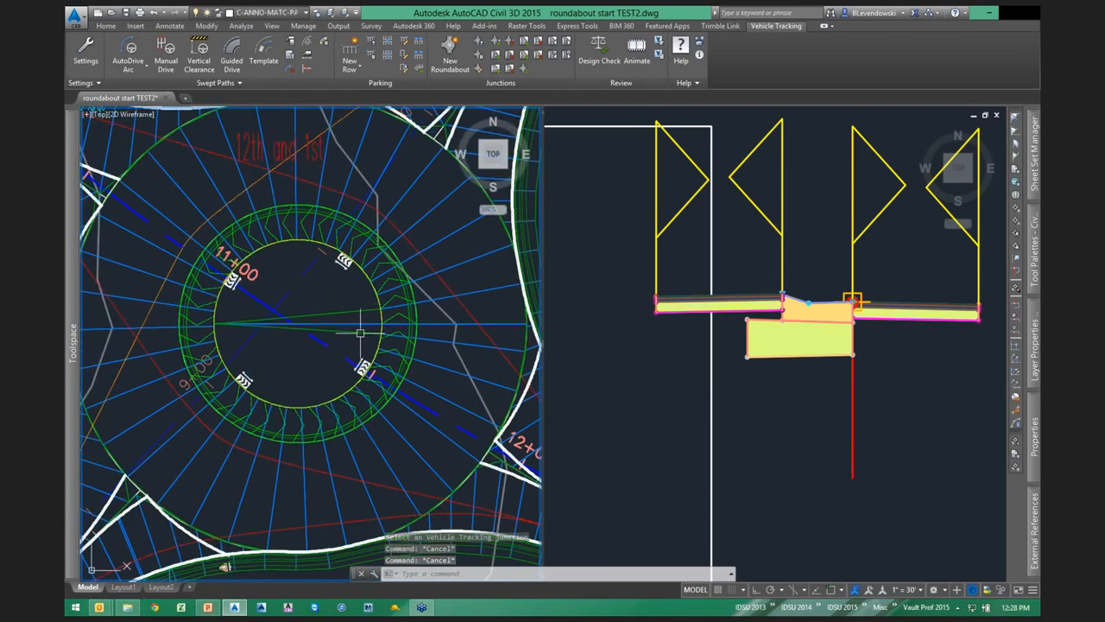
pyautogui.scroll(-3, 324, 367)
pyautogui.moveTo(412, 335); pyautogui.dragTo(352, 393, button='middle')
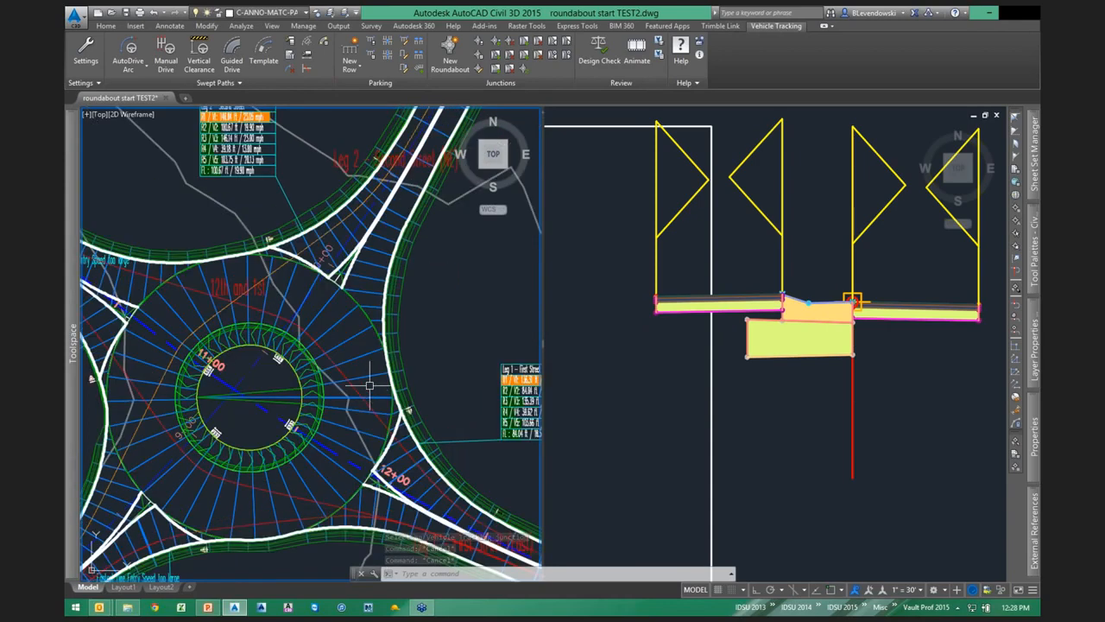
pyautogui.scroll(3, 369, 385)
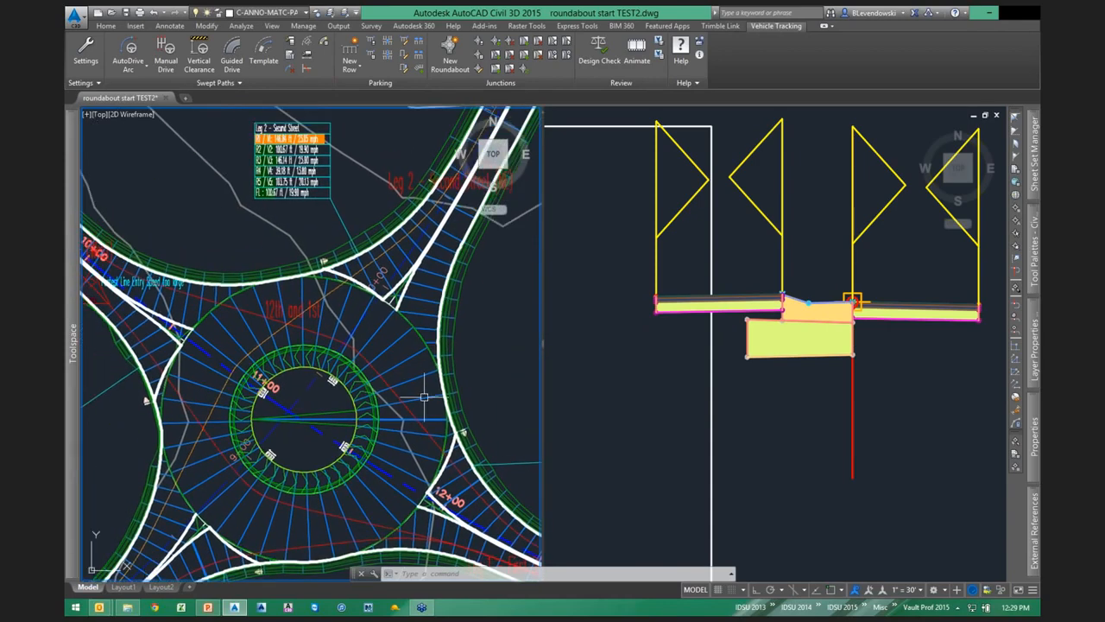
pyautogui.press('Escape')
pyautogui.click(374, 354)
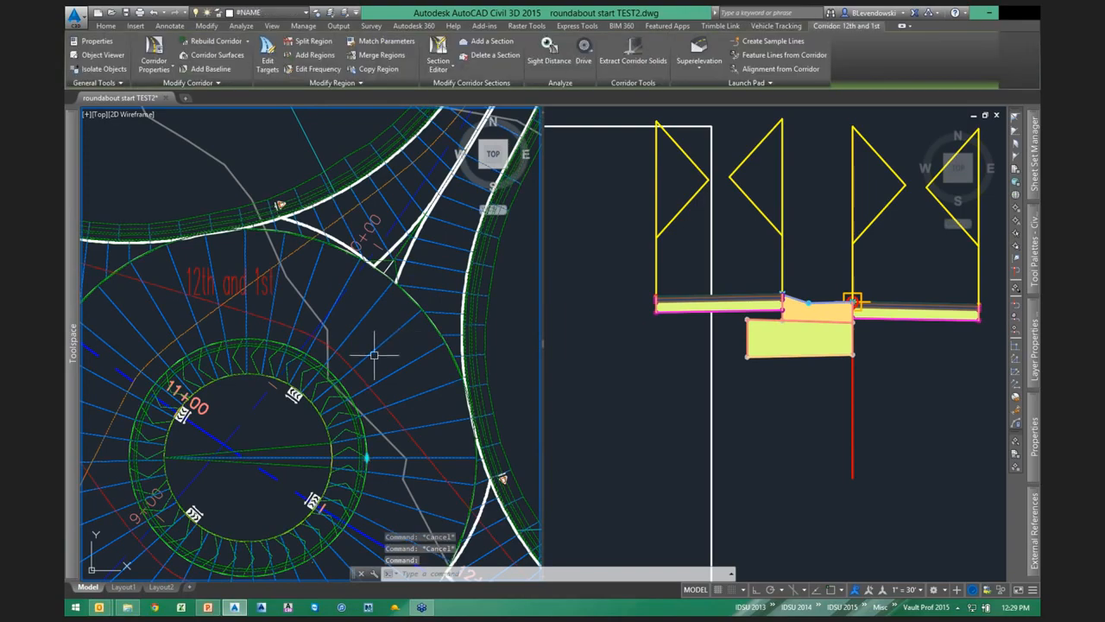
pyautogui.press('Escape')
# Open the target mapping of the corridor's Leg 1 - First Street Nearside Curb region beside the Leg 2 splitter island.
pyautogui.scroll(-2, 347, 370)
pyautogui.moveTo(345, 371); pyautogui.dragTo(279, 405, button='middle')
pyautogui.scroll(2, 344, 317)
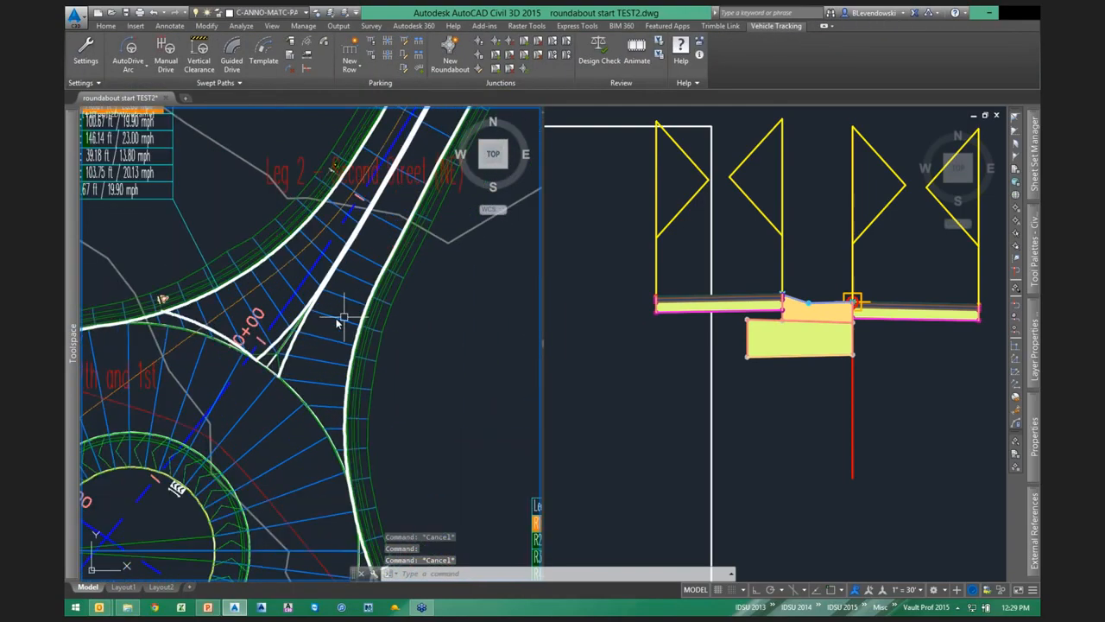
pyautogui.click(344, 317)
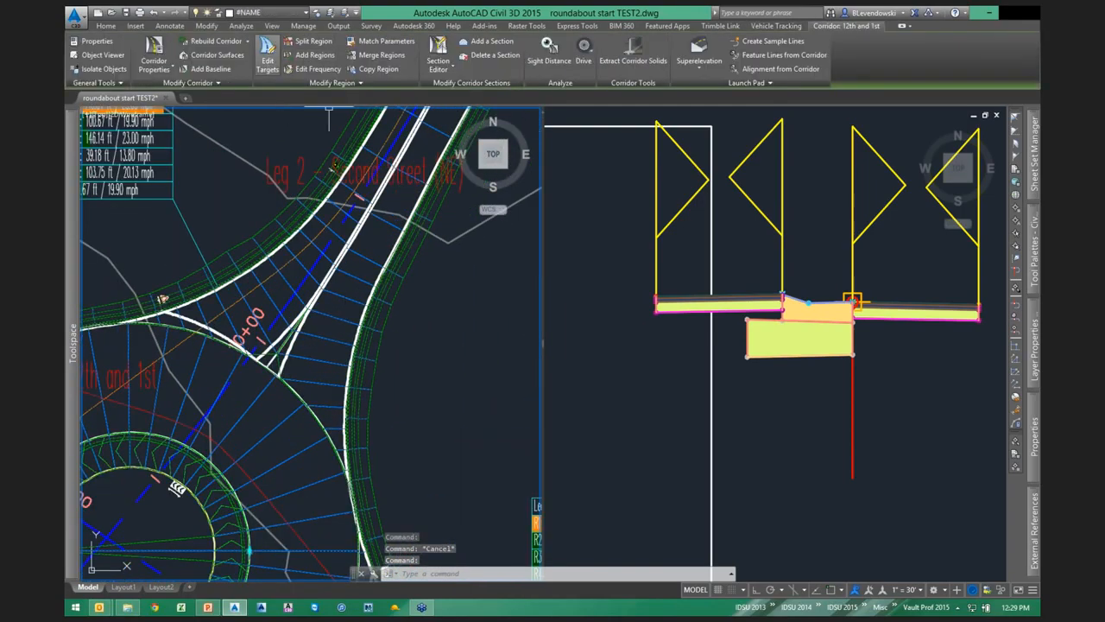
pyautogui.click(268, 57)
pyautogui.click(343, 327)
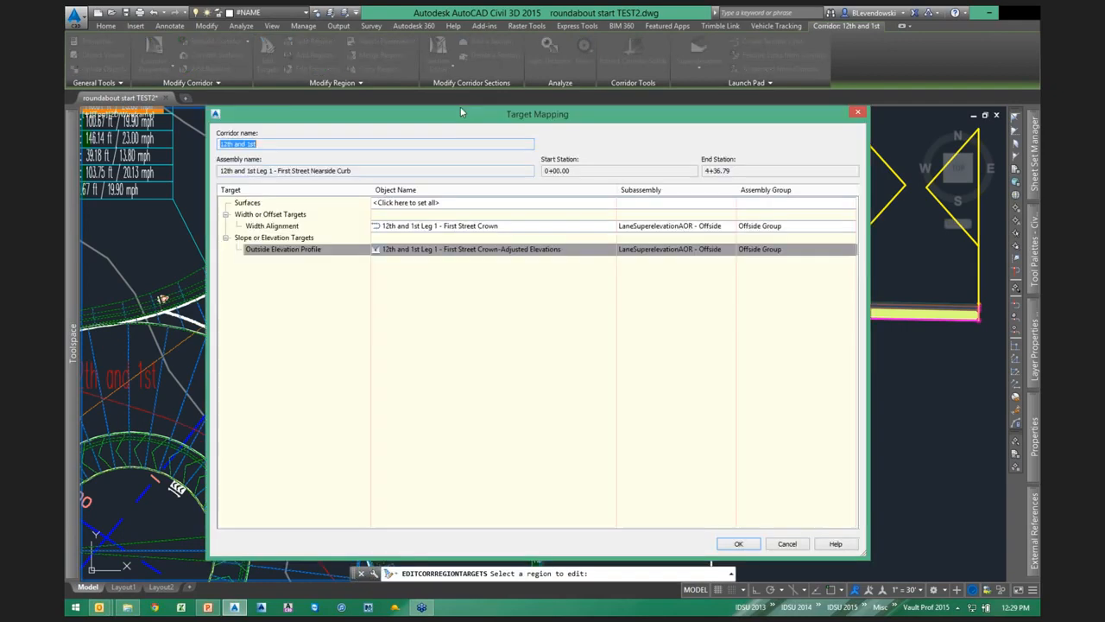
# Review the region's Width Alignment and Outside Elevation Profile targets, then cancel the target mapping and clear the selection.
pyautogui.moveTo(452, 126); pyautogui.dragTo(780, 113)
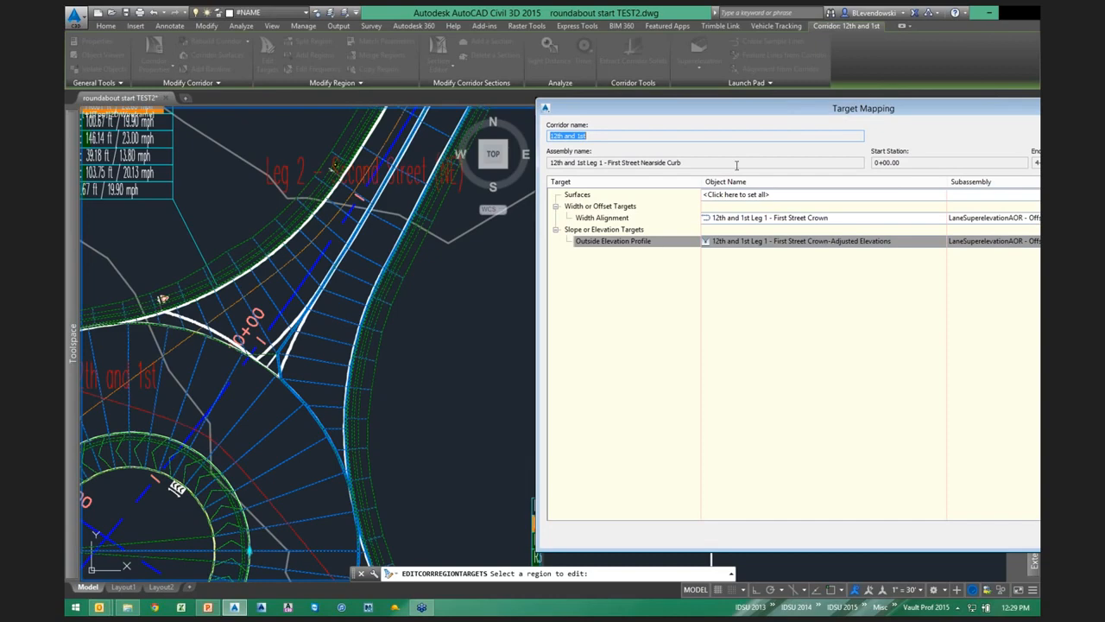
pyautogui.moveTo(676, 102); pyautogui.dragTo(591, 88)
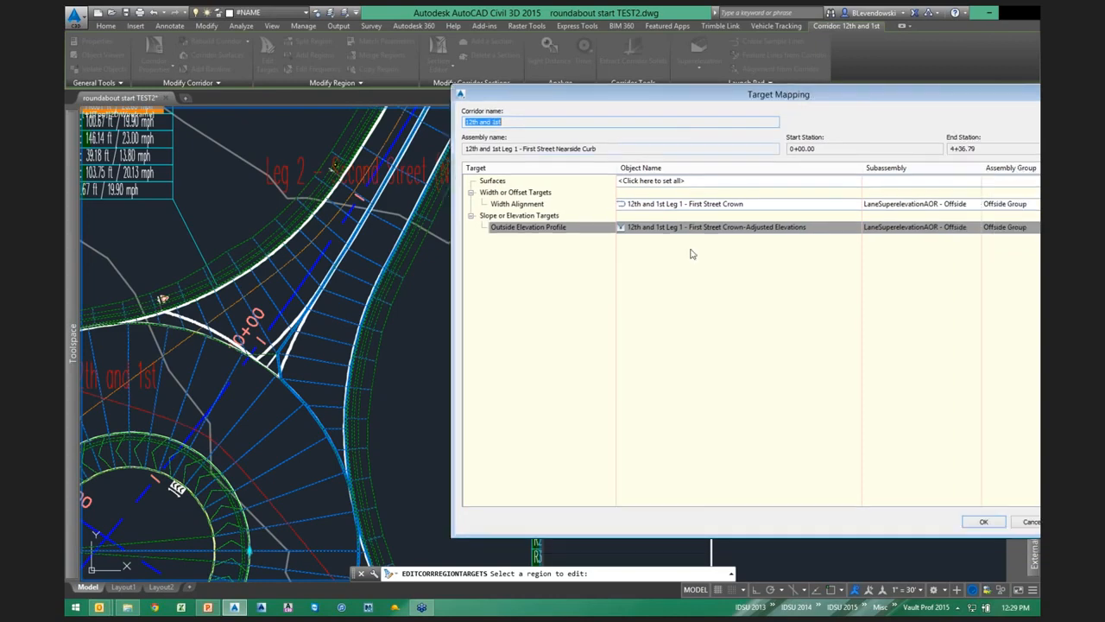
pyautogui.click(527, 204)
pyautogui.click(518, 227)
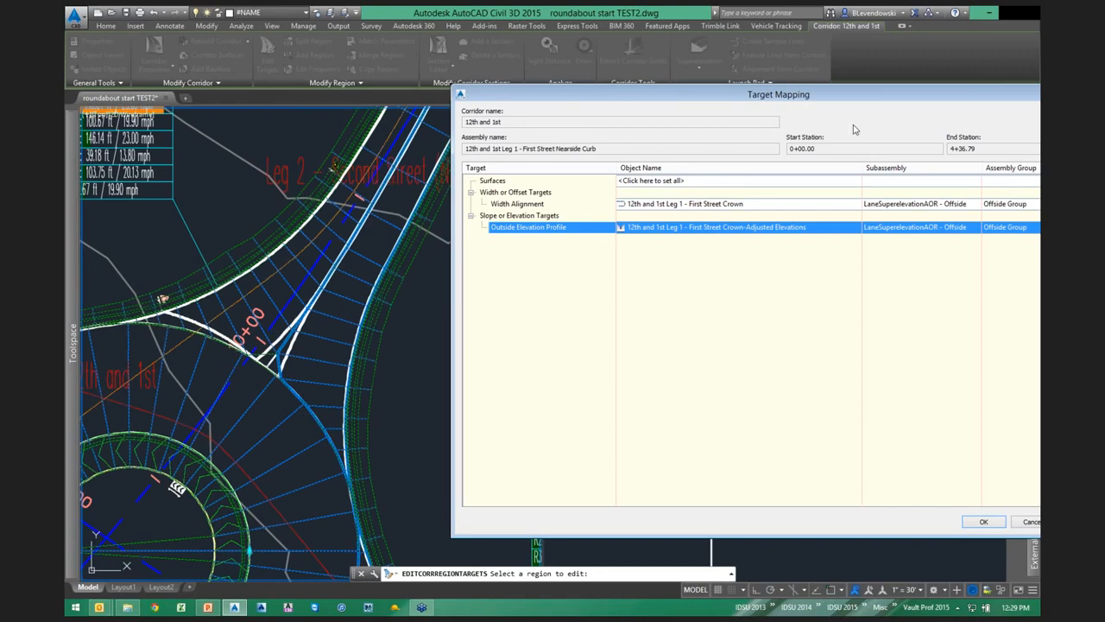
pyautogui.moveTo(835, 93); pyautogui.dragTo(707, 78)
pyautogui.click(900, 511)
pyautogui.press('Escape')
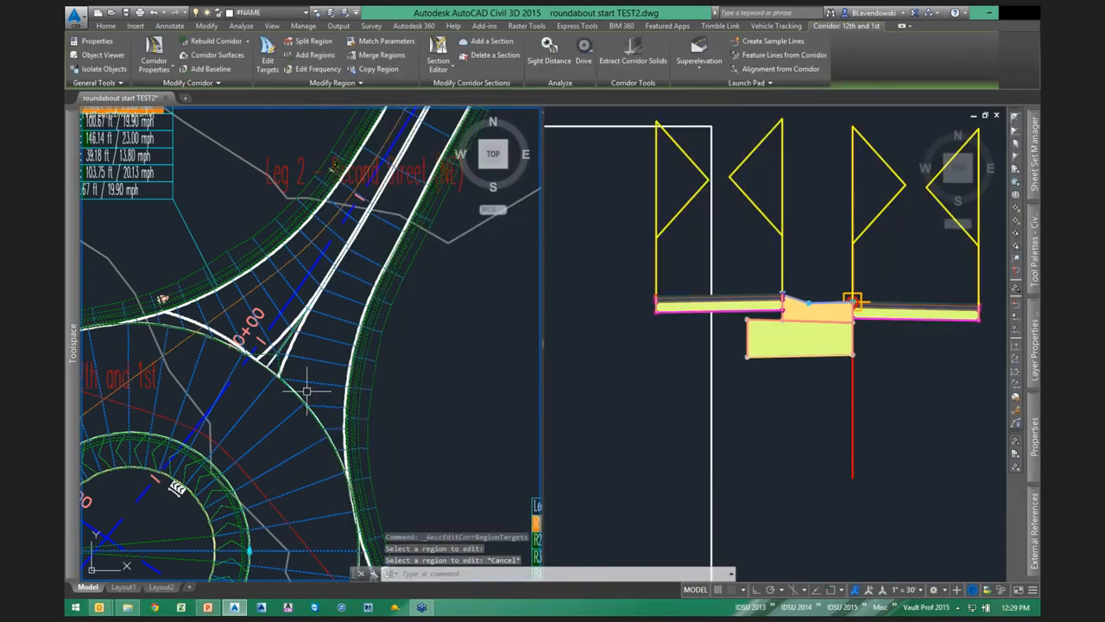
pyautogui.press('Escape')
pyautogui.press('Escape')
# Inspect the Leg 2 - Second Street Crown alignment along the leg and at its splitter island end, then deselect it.
pyautogui.scroll(5, 183, 339)
pyautogui.scroll(-3, 183, 340)
pyautogui.scroll(8, 272, 354)
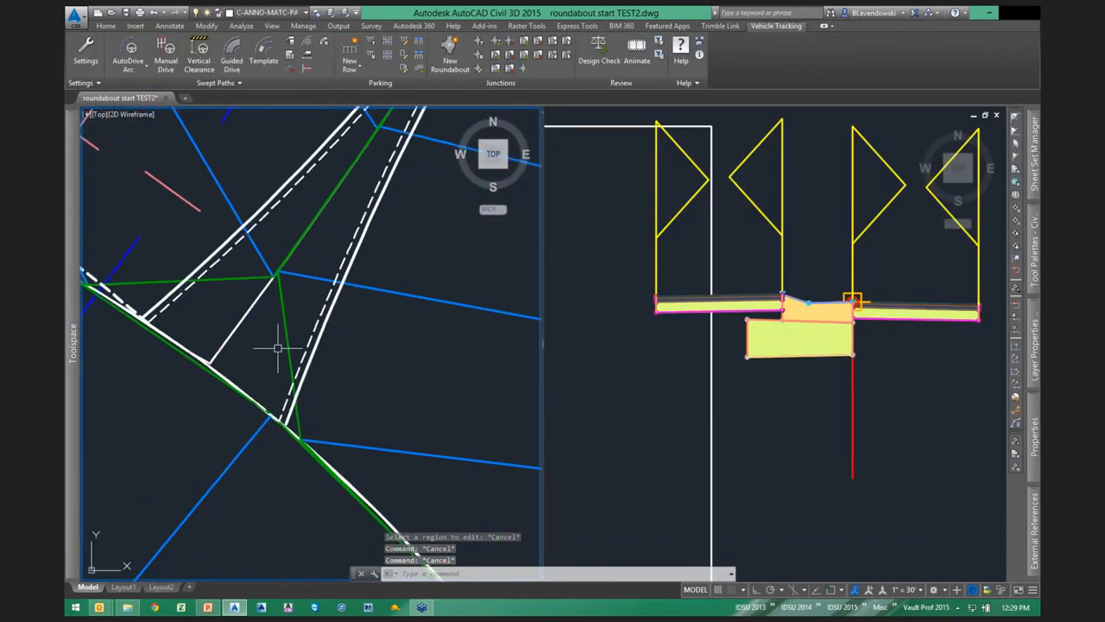
pyautogui.click(264, 248)
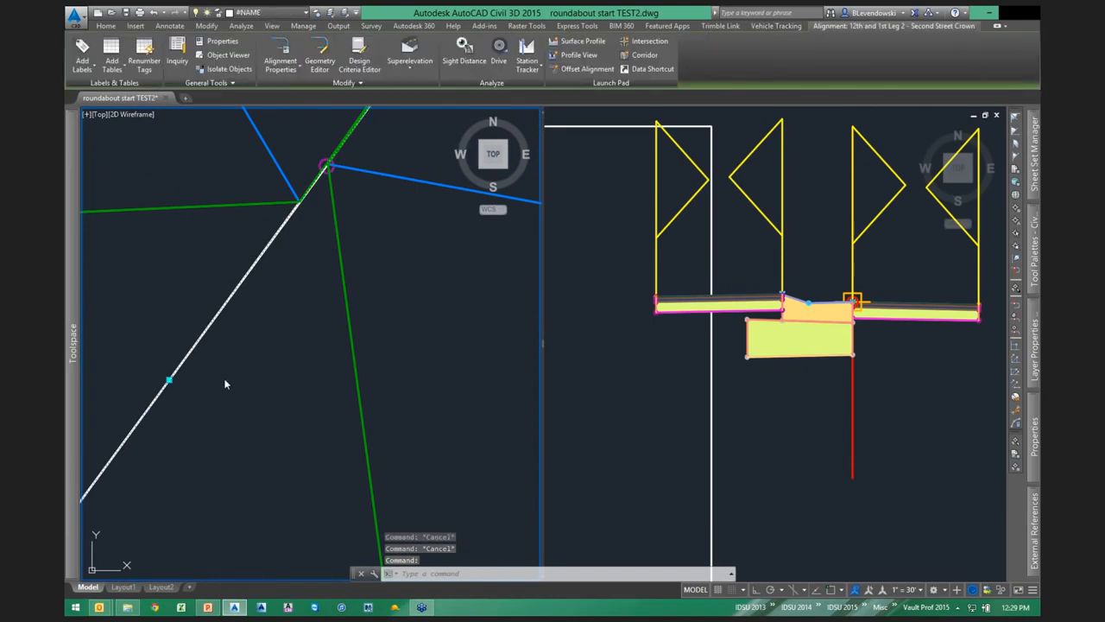
pyautogui.scroll(-5, 247, 349)
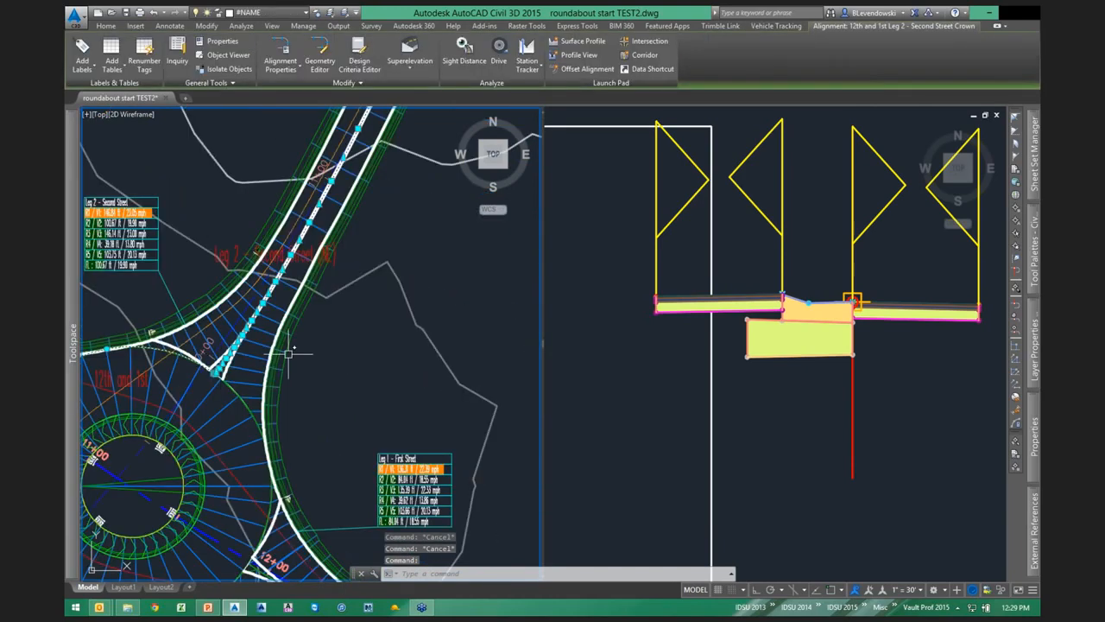
pyautogui.moveTo(294, 354); pyautogui.dragTo(293, 309, button='middle')
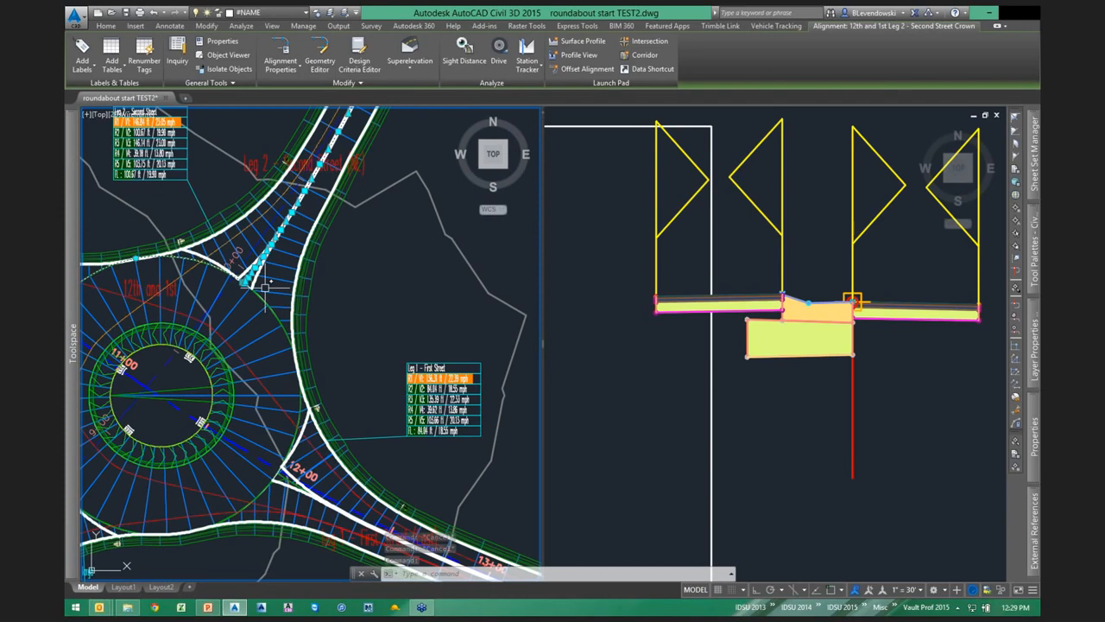
pyautogui.scroll(8, 233, 261)
pyautogui.scroll(3, 217, 247)
pyautogui.scroll(-3, 296, 313)
pyautogui.scroll(3, 247, 305)
pyautogui.moveTo(247, 306); pyautogui.dragTo(313, 295, button='middle')
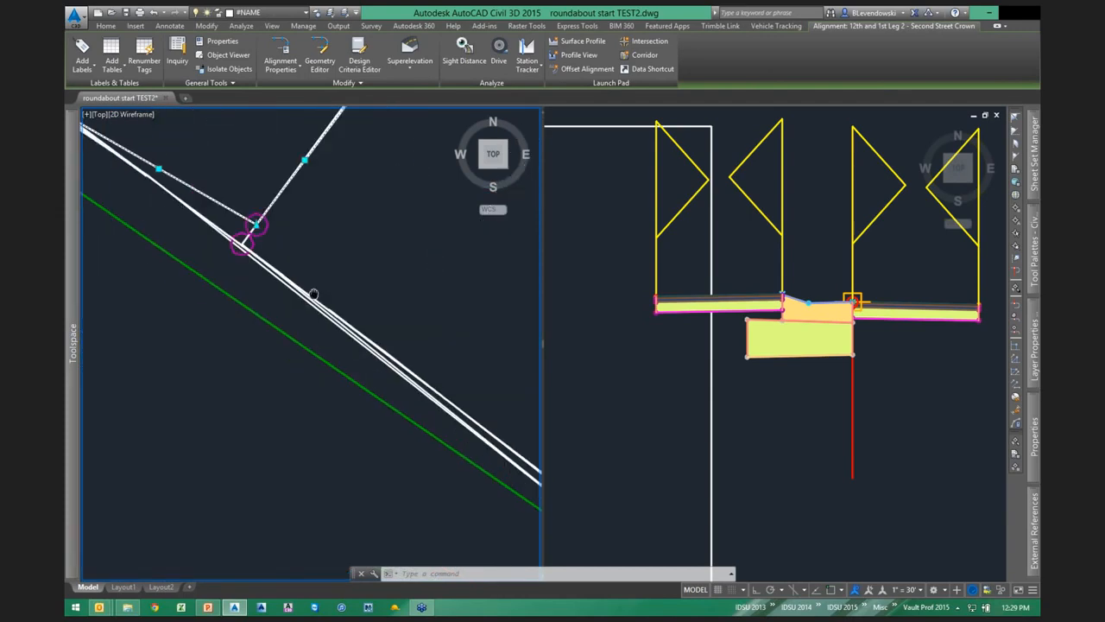
pyautogui.scroll(2, 281, 246)
pyautogui.press('Escape')
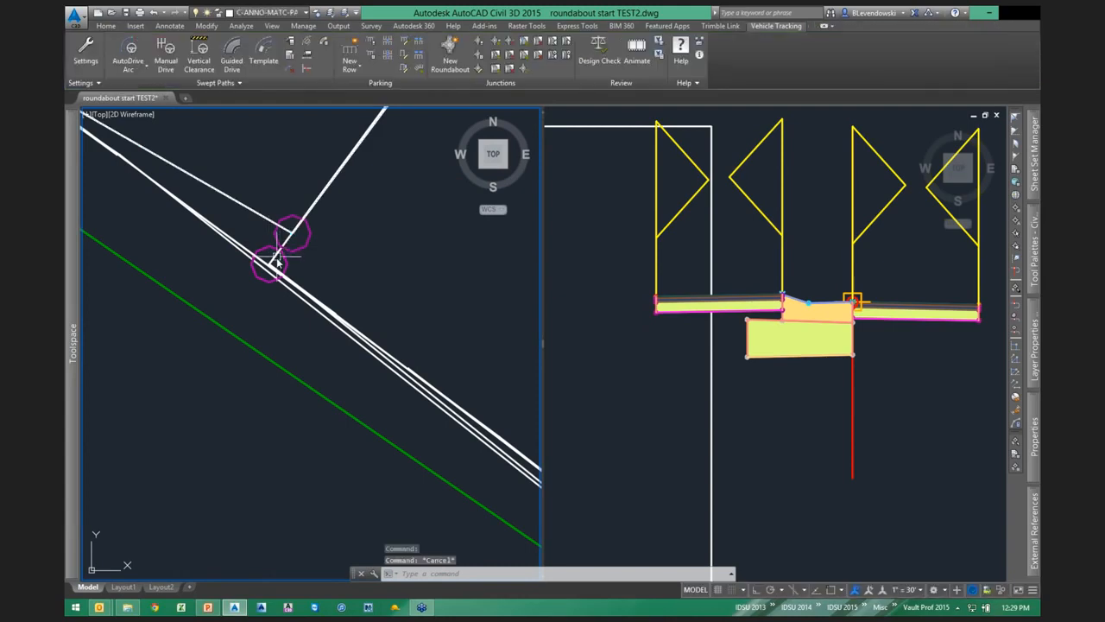
# Inspect the course of the Leg 1 - First Street Crown alignment between Leg 2 and Leg 1, then clear the selection.
pyautogui.click(276, 257)
pyautogui.click(345, 264)
pyautogui.scroll(-8, 248, 295)
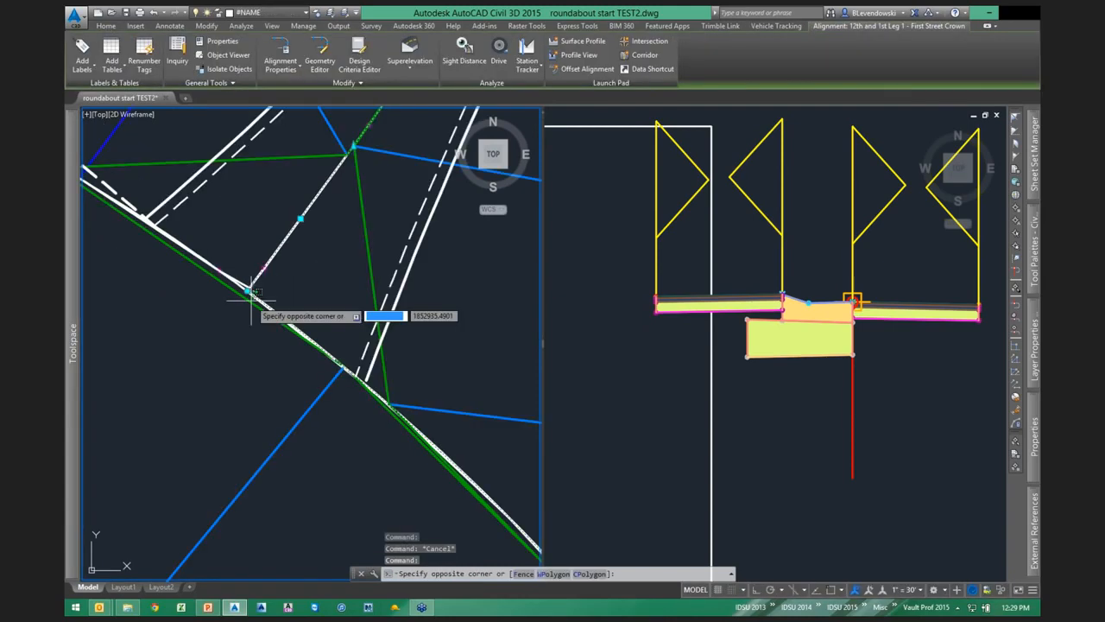
pyautogui.scroll(-4, 251, 295)
pyautogui.scroll(-5, 288, 300)
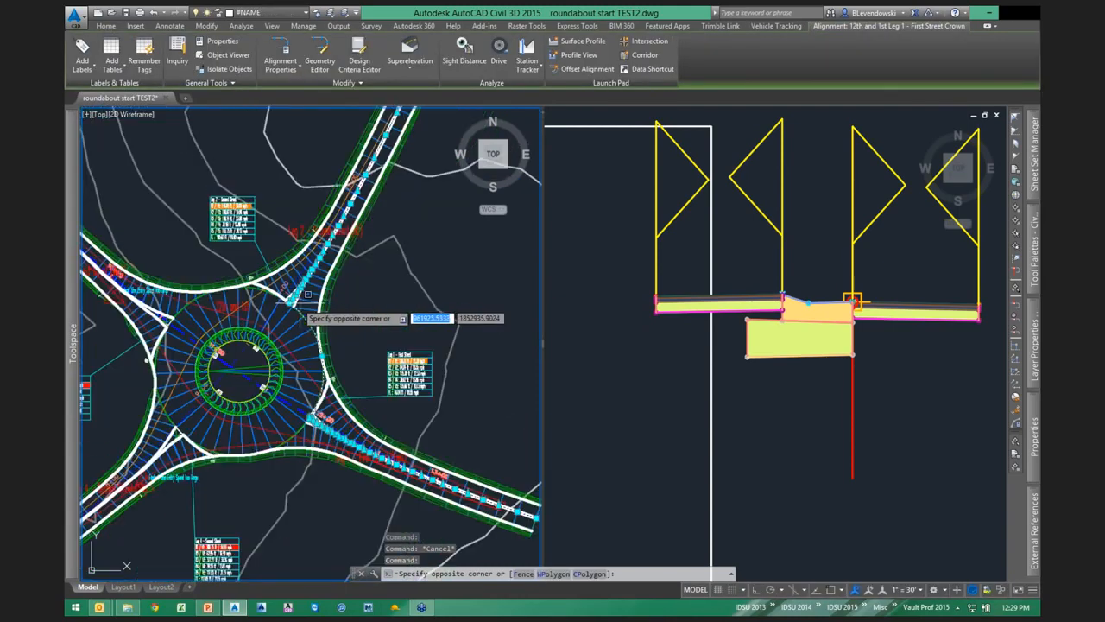
pyautogui.press('Escape')
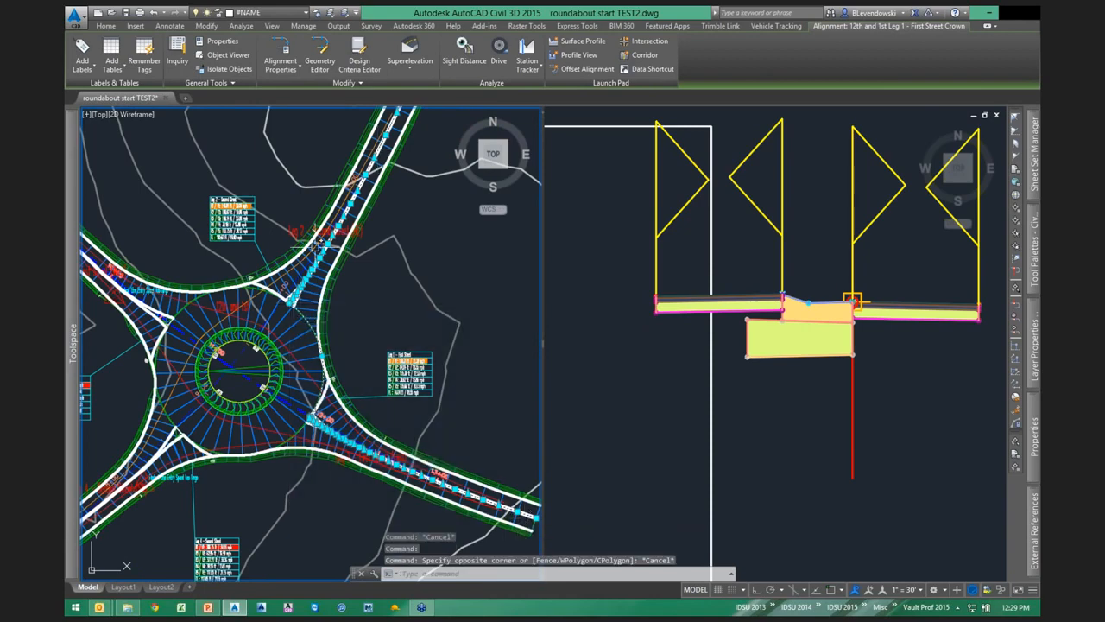
pyautogui.moveTo(322, 273)
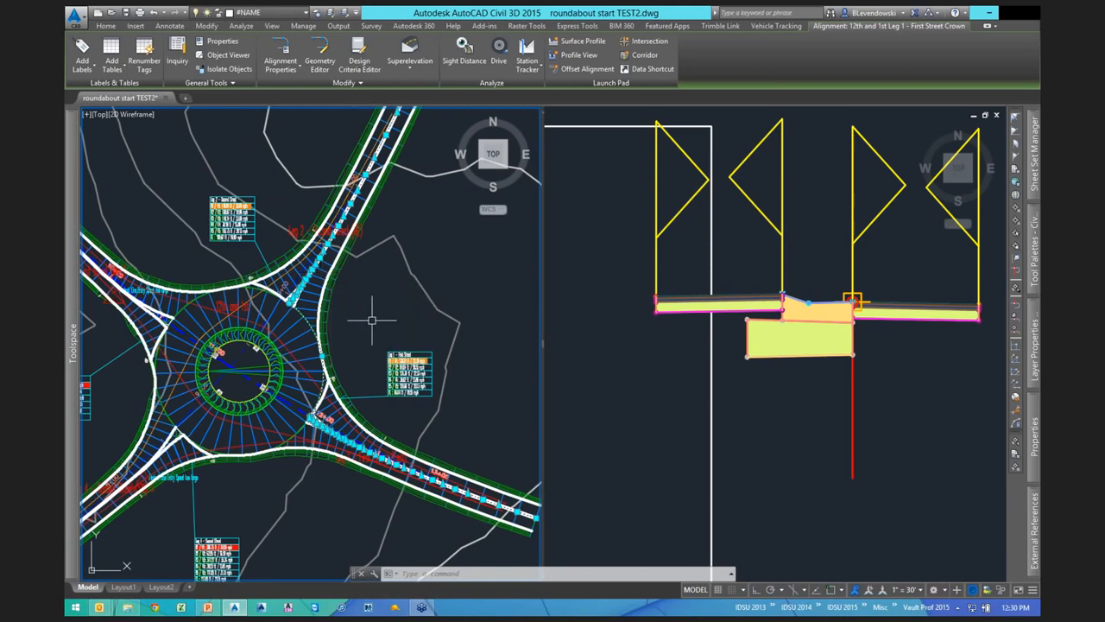
pyautogui.press('Escape')
pyautogui.press('Escape')
pyautogui.press('Escape')
# Use Edit Targets to identify the nearside curb regions meeting at the Leg 2 splitter island, then cancel the command.
pyautogui.moveTo(372, 320); pyautogui.dragTo(424, 323, button='middle')
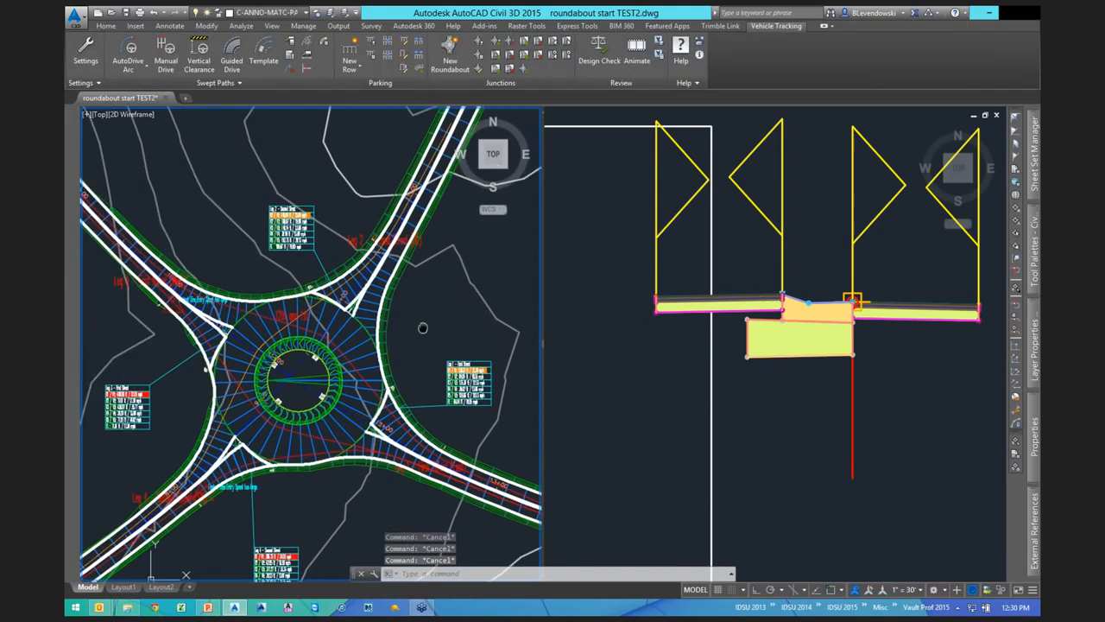
pyautogui.scroll(4, 374, 345)
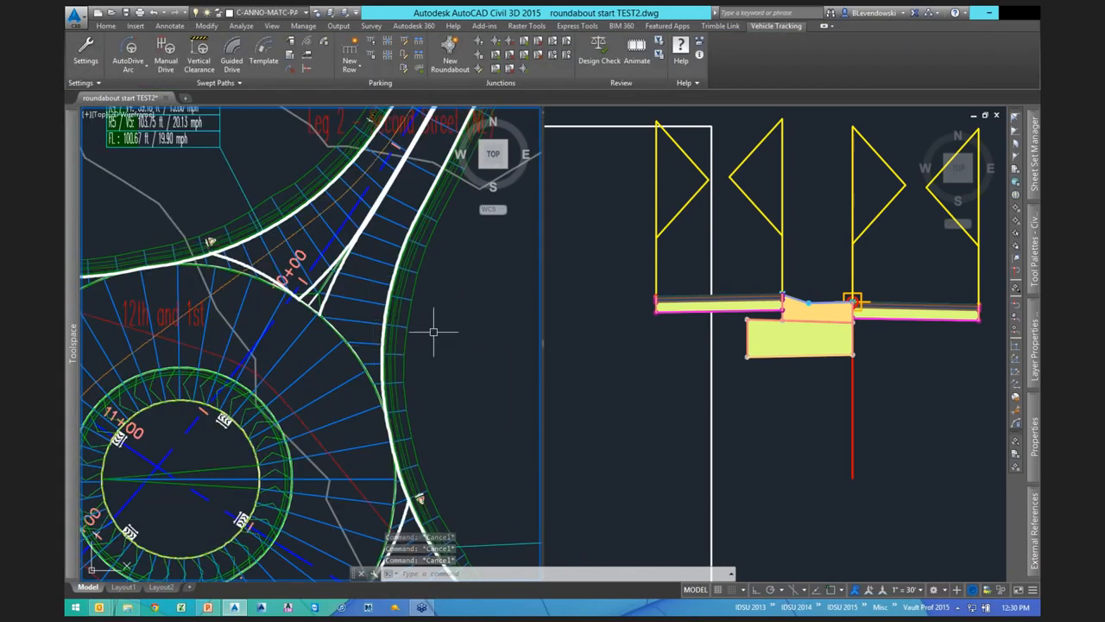
pyautogui.moveTo(434, 331); pyautogui.dragTo(412, 369, button='middle')
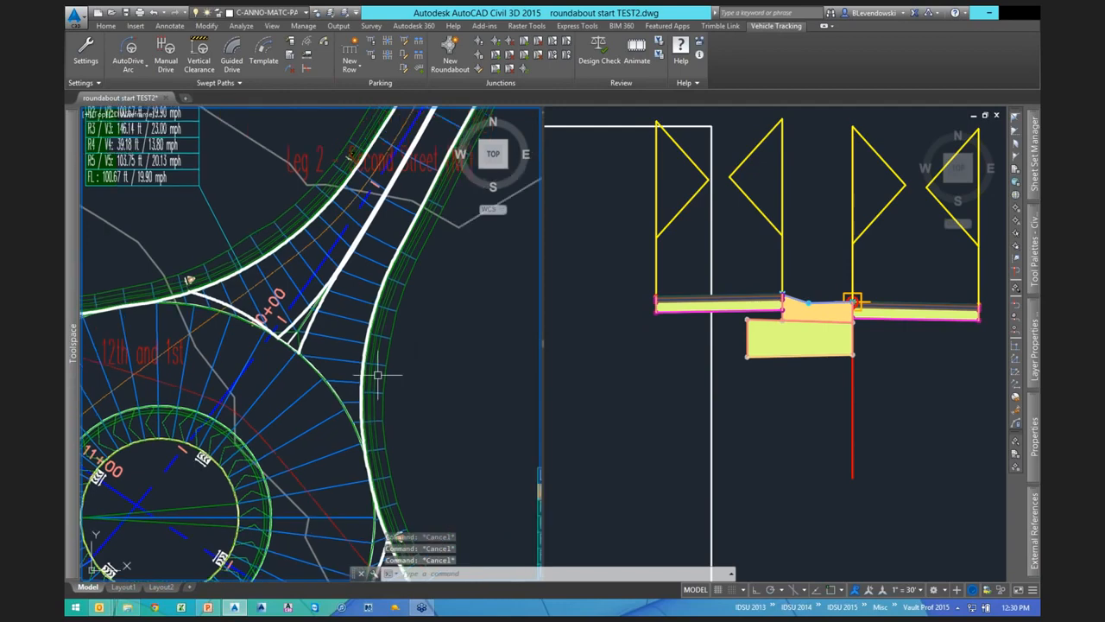
pyautogui.click(333, 338)
pyautogui.click(268, 60)
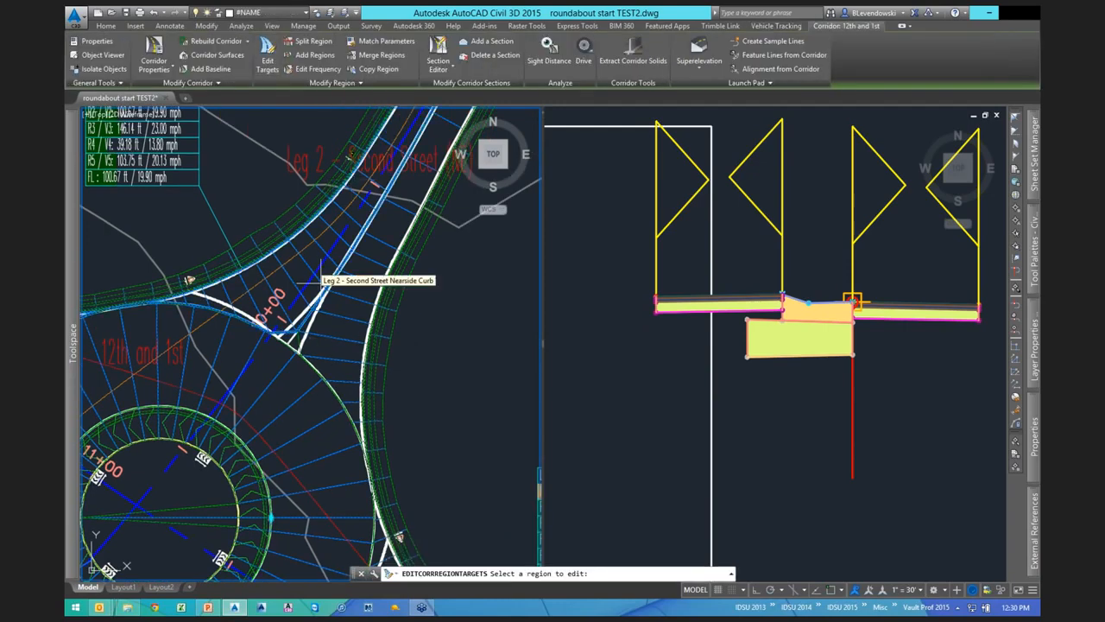
pyautogui.scroll(3, 321, 278)
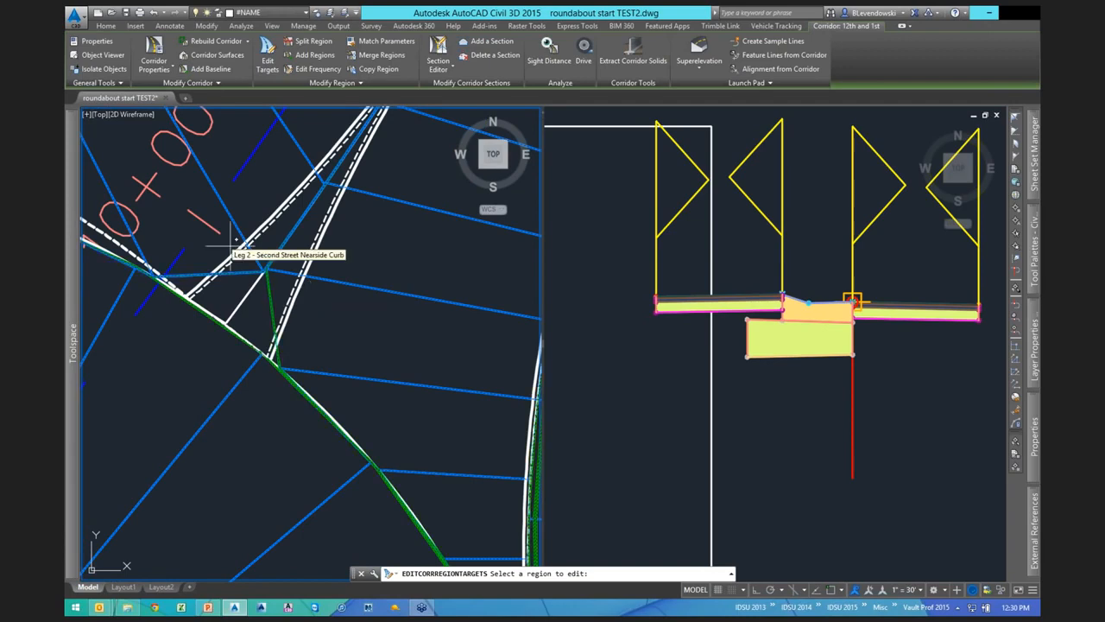
pyautogui.scroll(1, 229, 245)
pyautogui.scroll(-1, 278, 296)
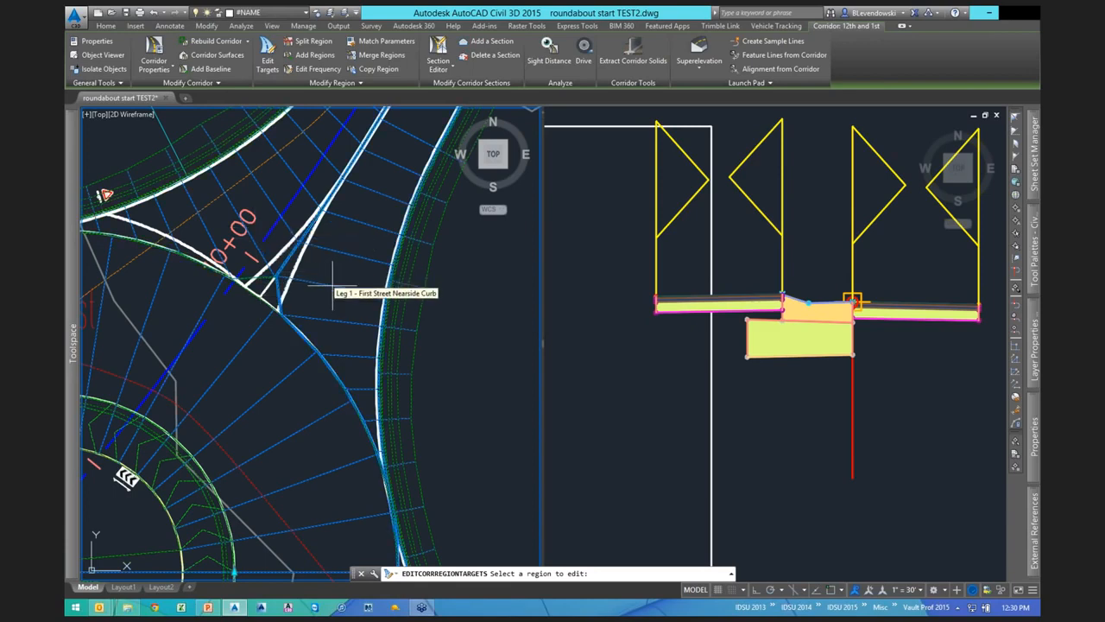
pyautogui.press('Escape')
# Set the assembly frequency along tangents to 10 feet for all regions of the 12th and 1st corridor.
pyautogui.scroll(-3, 368, 274)
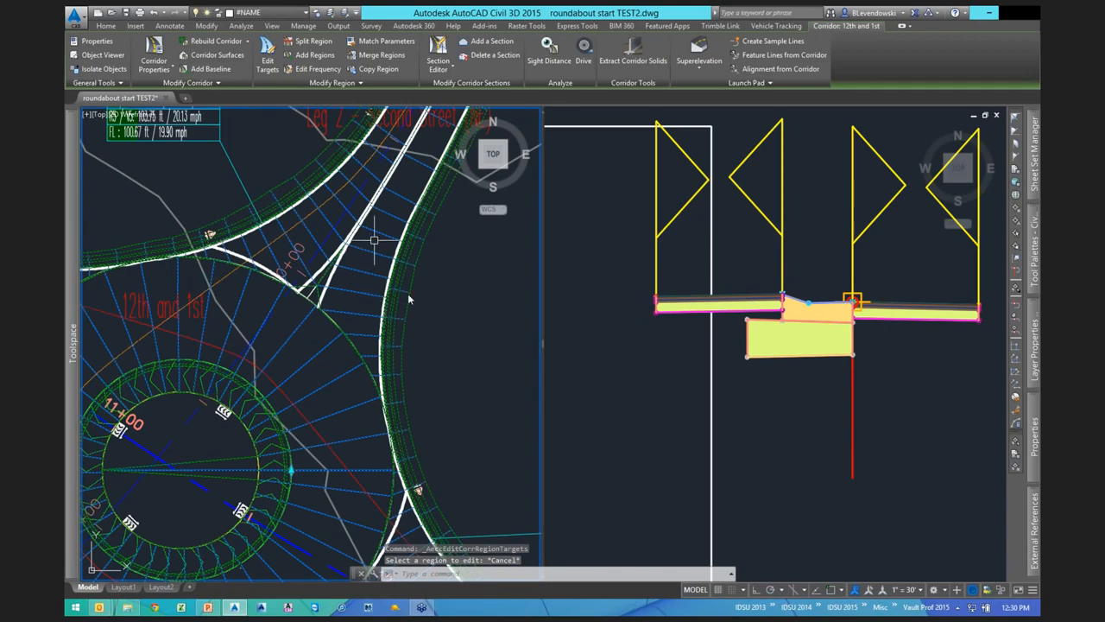
pyautogui.rightClick(376, 229)
pyautogui.click(425, 343)
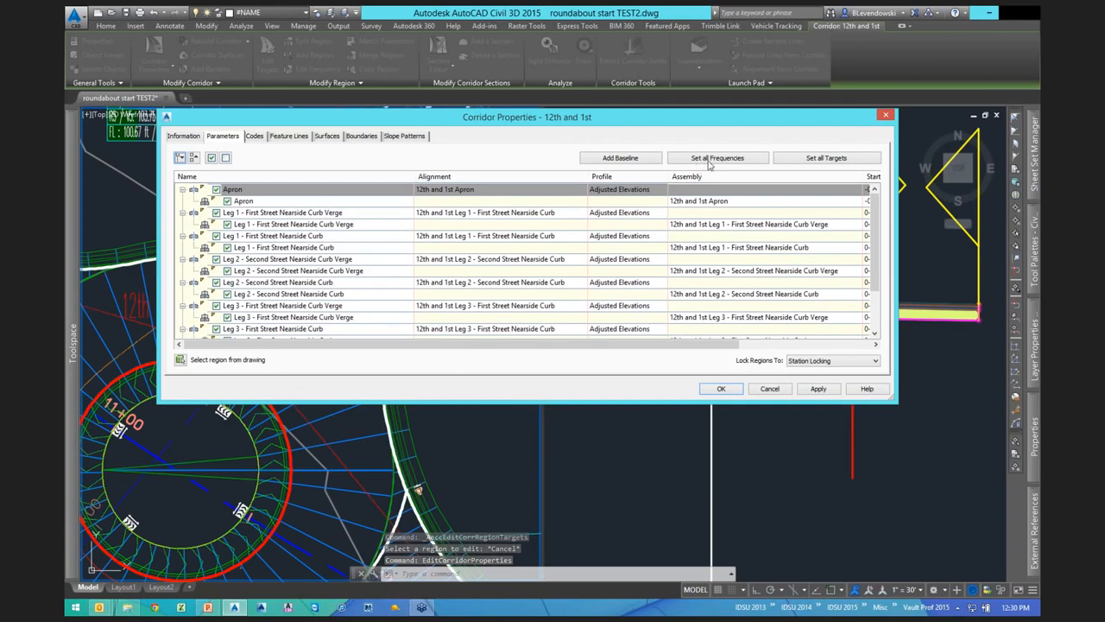
pyautogui.click(708, 161)
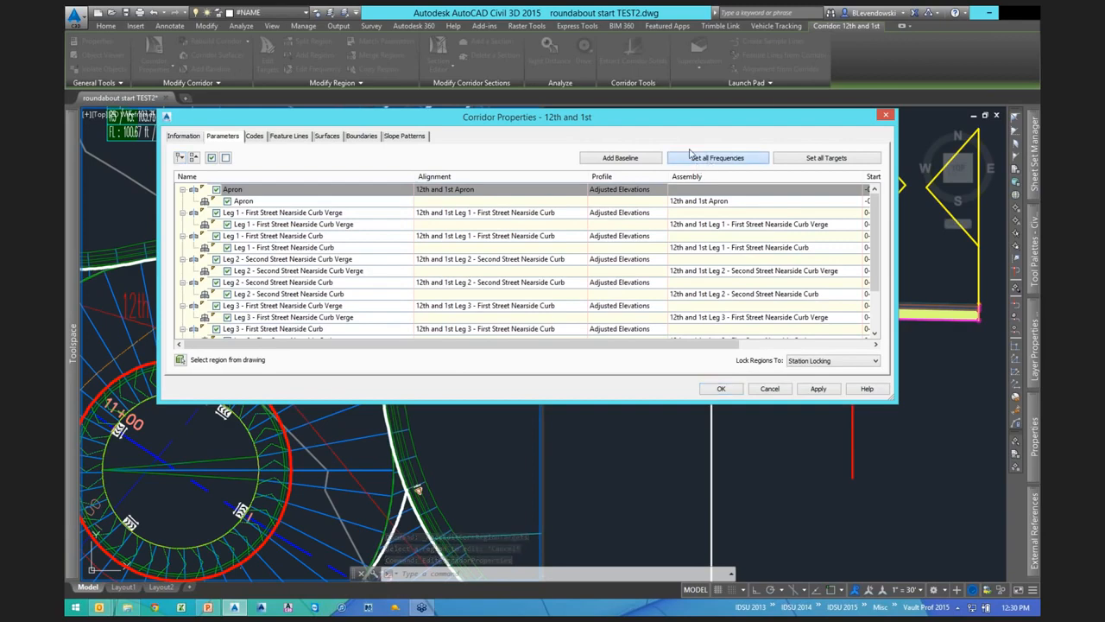
pyautogui.moveTo(527, 18); pyautogui.dragTo(562, 103)
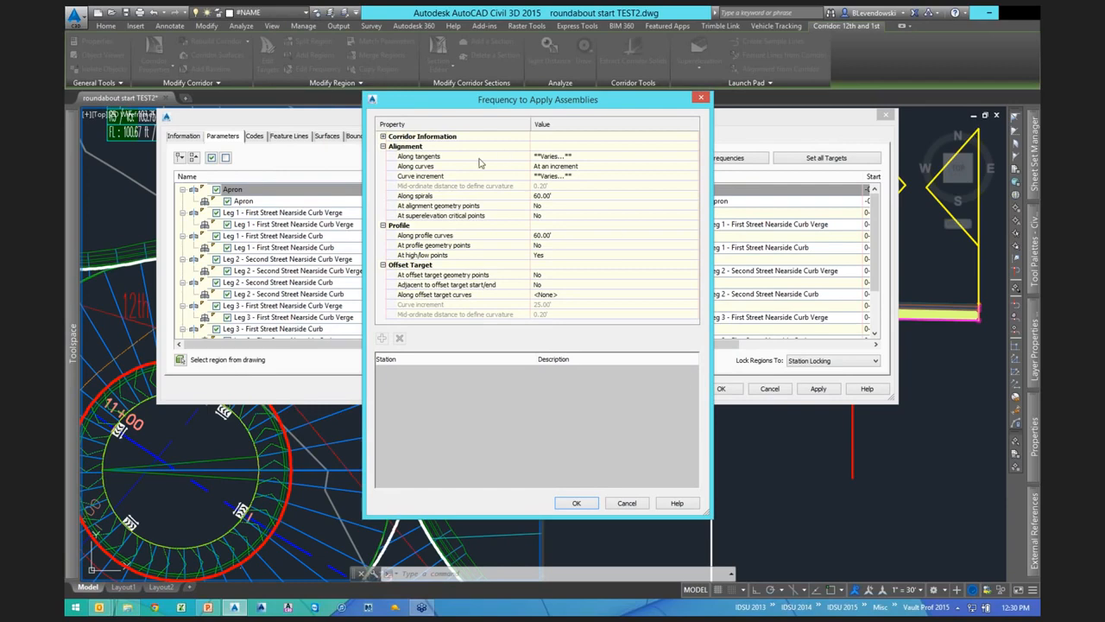
pyautogui.click(585, 157)
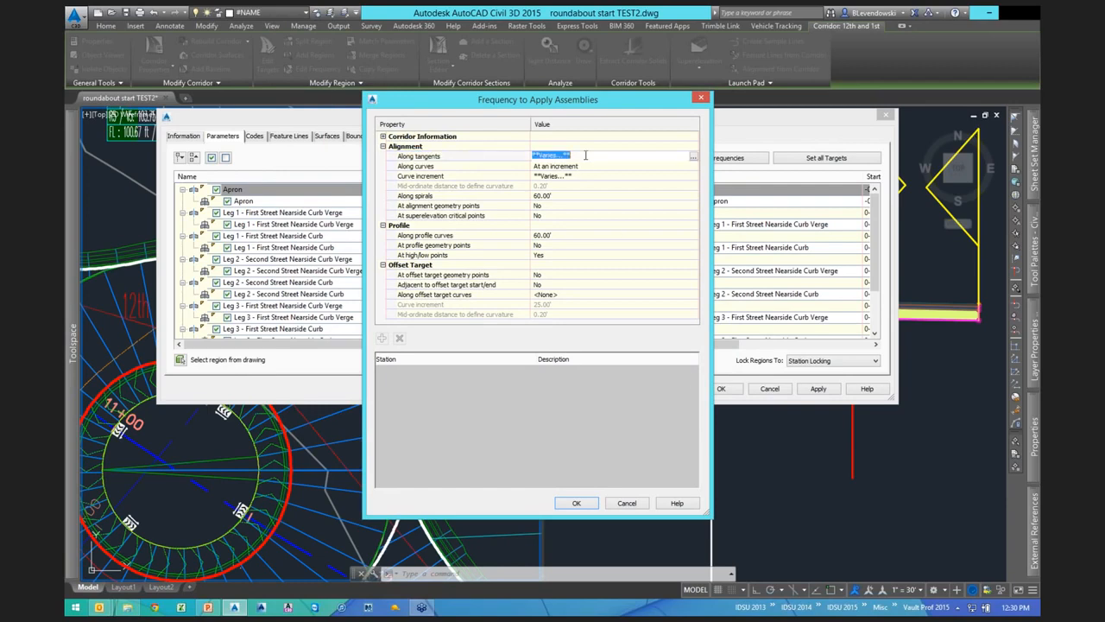
pyautogui.write('10')
pyautogui.press('Return')
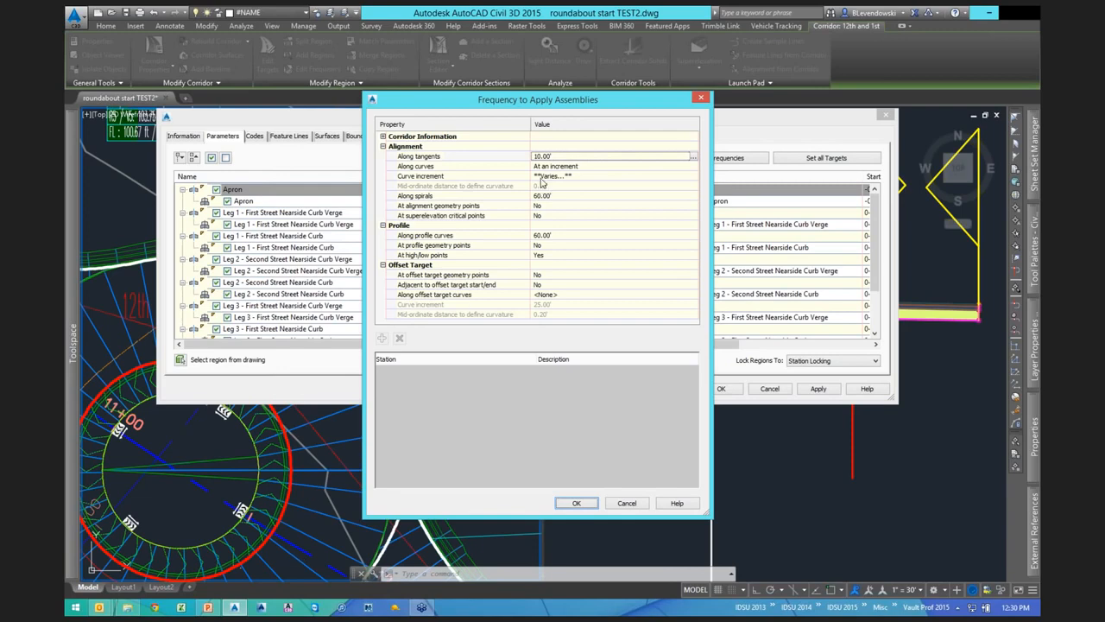
# Try applying assemblies along curves by curvature and open the mid-ordinate distance for editing.
pyautogui.click(434, 157)
pyautogui.click(438, 167)
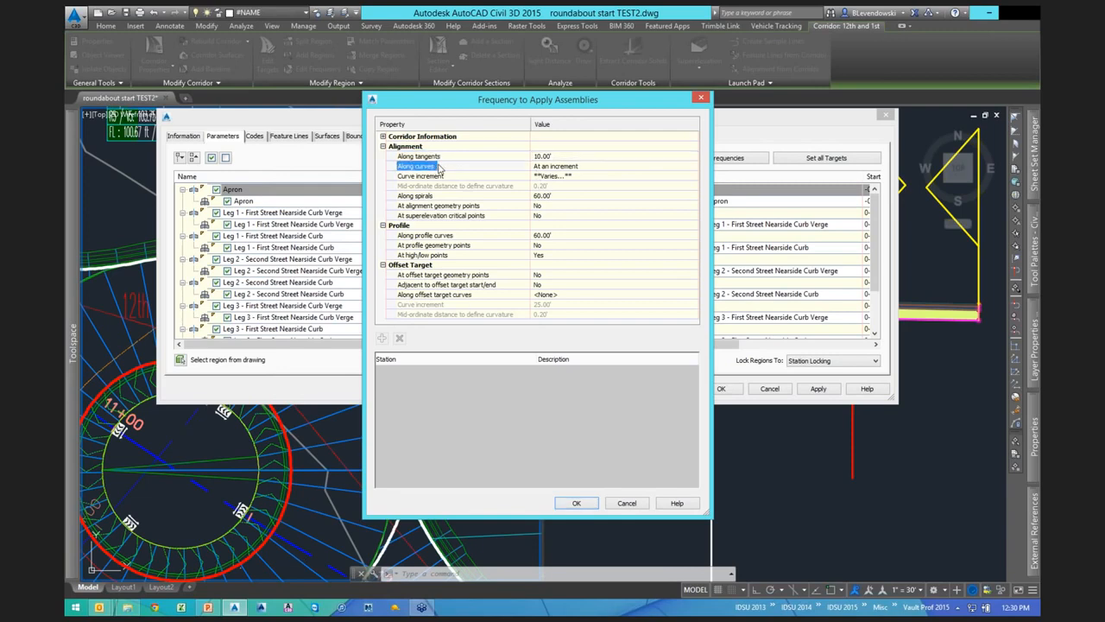
pyautogui.click(592, 166)
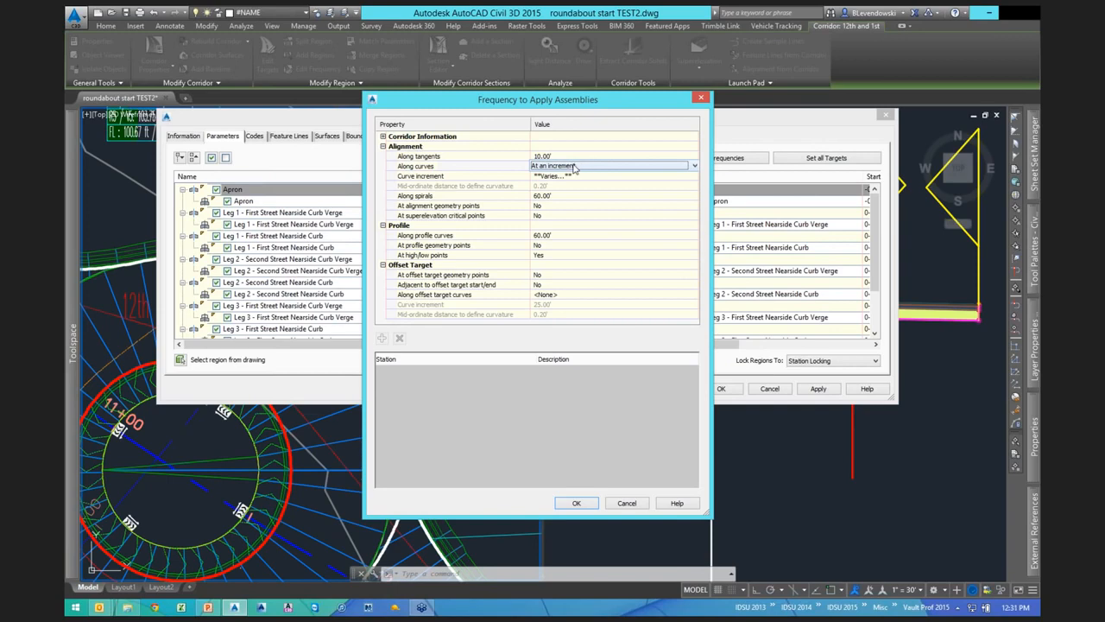
pyautogui.click(574, 166)
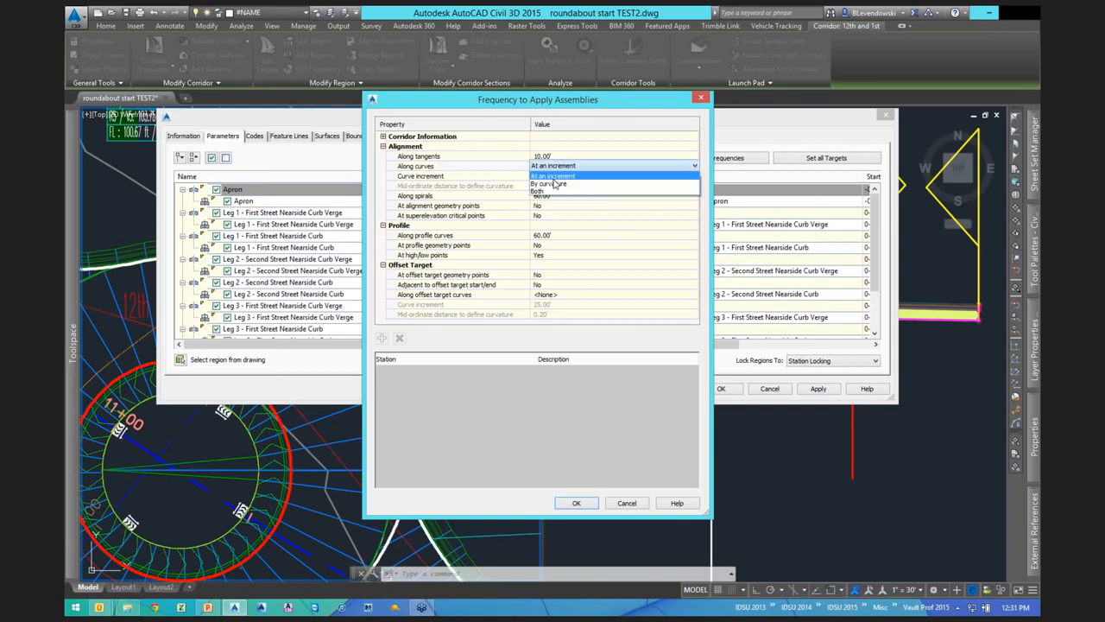
pyautogui.click(549, 184)
pyautogui.click(563, 187)
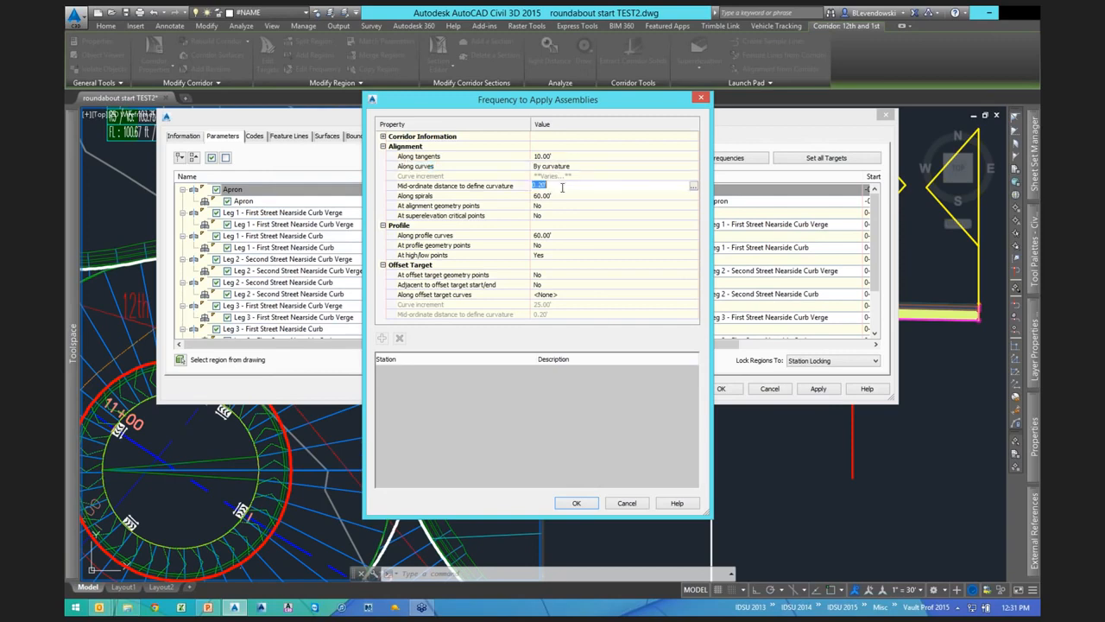
pyautogui.click(563, 186)
# Apply assemblies along curves using Both, set the curve increment to 10 feet, and accept the frequencies.
pyautogui.click(577, 167)
pyautogui.click(577, 166)
pyautogui.click(560, 193)
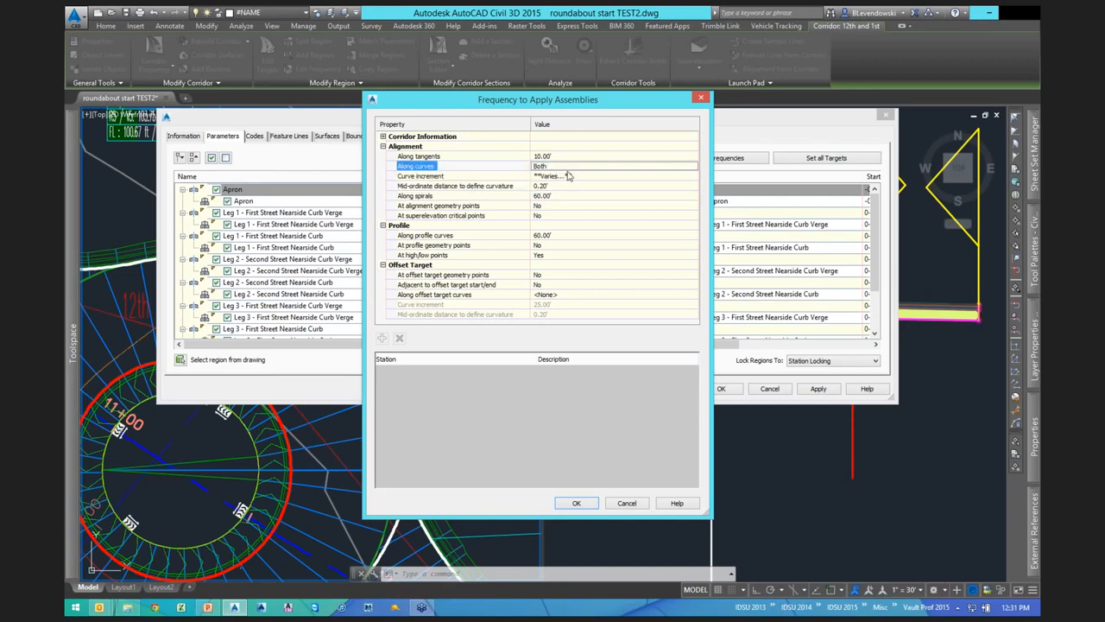
pyautogui.click(581, 177)
pyautogui.write('10')
pyautogui.press('Return')
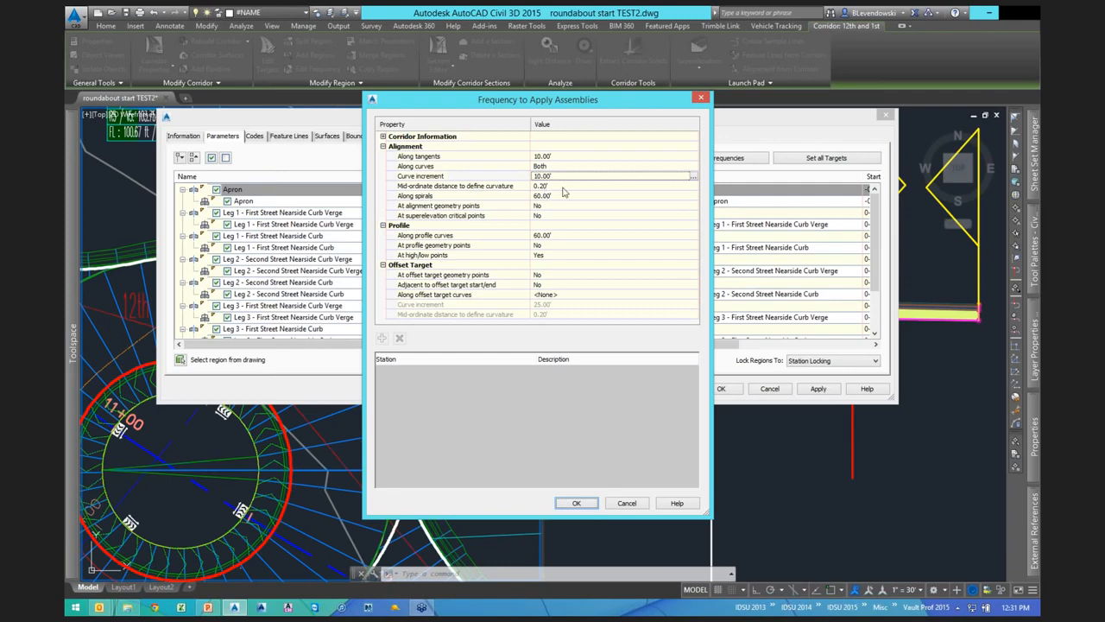
pyautogui.click(596, 503)
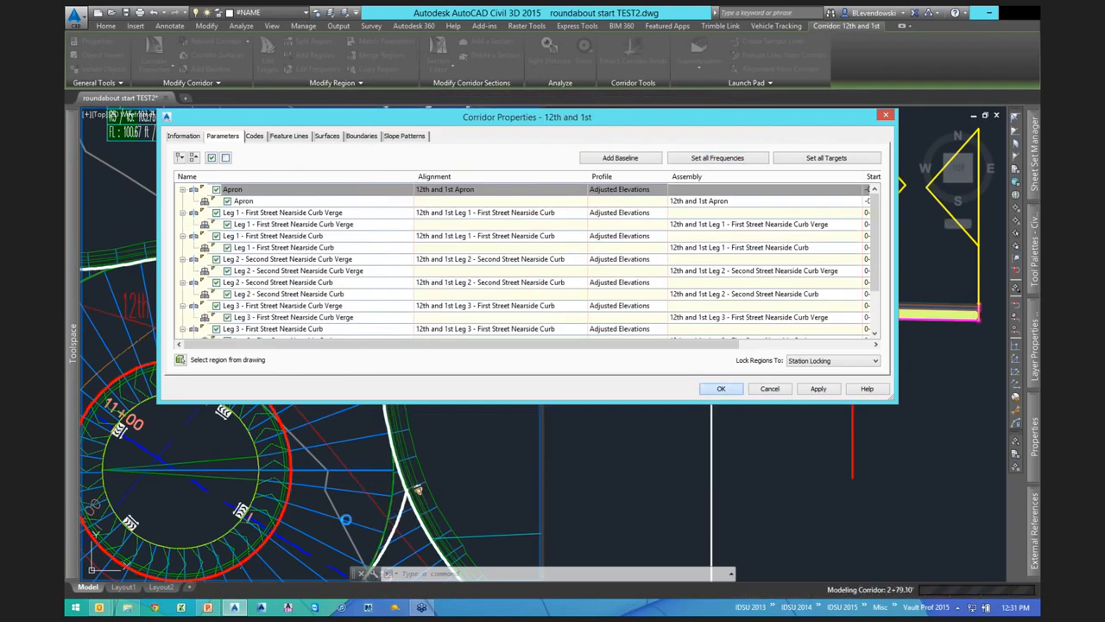
# Enable assemblies at offset target geometry points for all corridor regions and rebuild the corridor.
pyautogui.scroll(3, 342, 307)
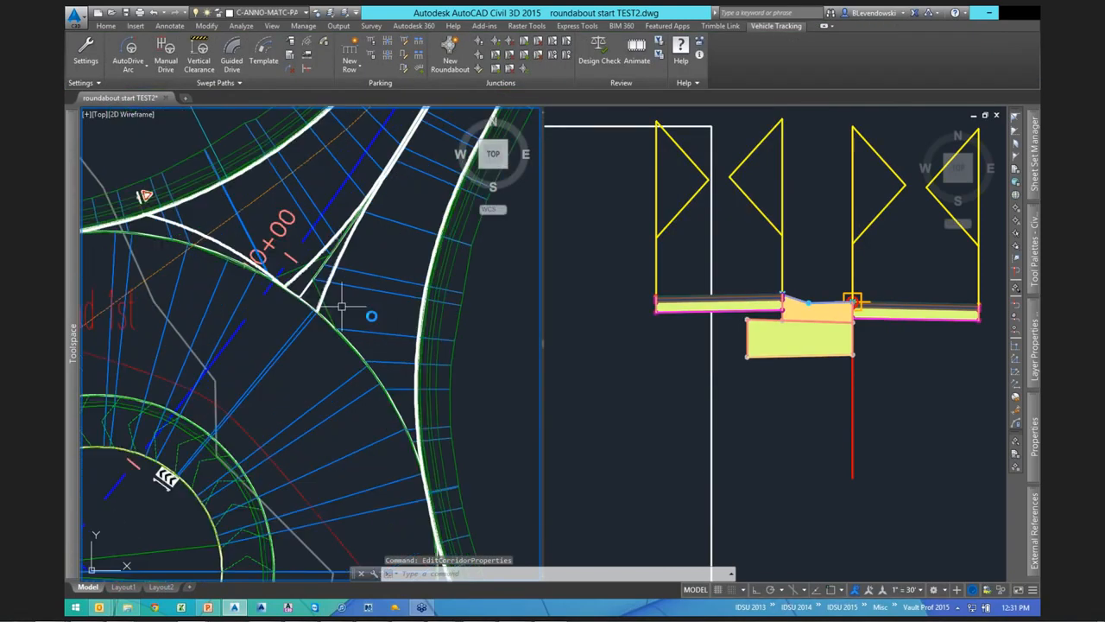
pyautogui.moveTo(342, 307); pyautogui.dragTo(419, 321, button='middle')
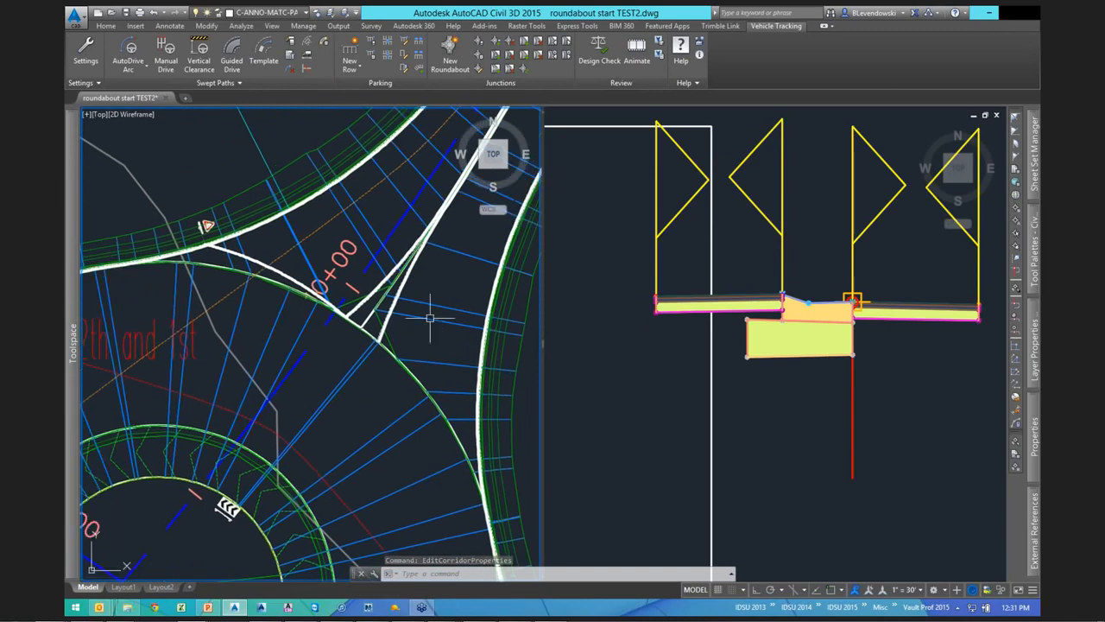
pyautogui.press('Escape')
pyautogui.click(427, 317)
pyautogui.rightClick(428, 317)
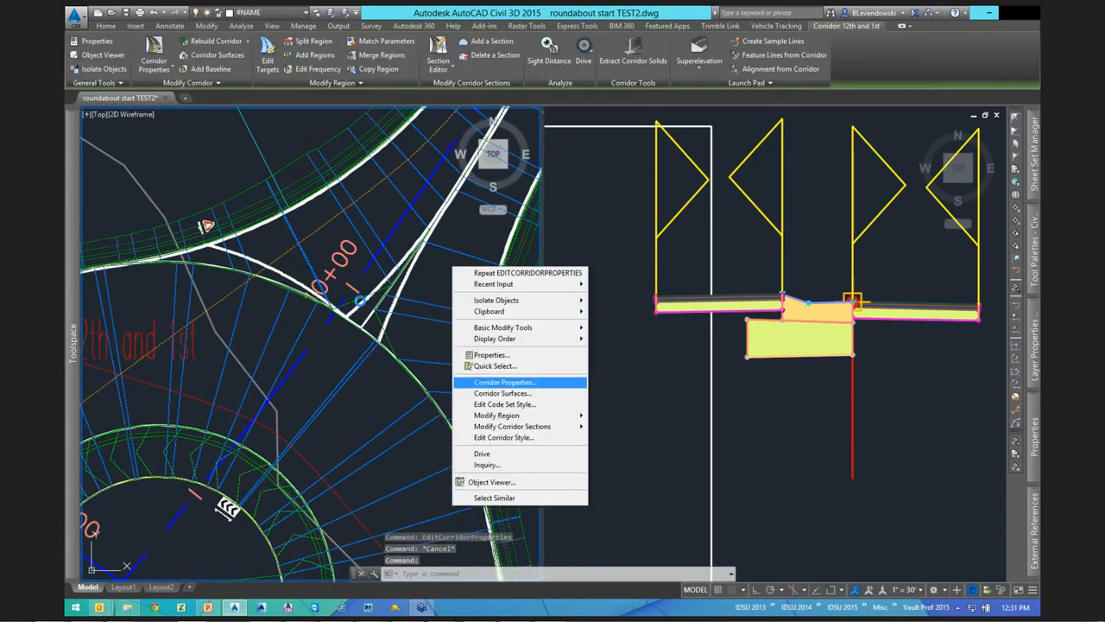
pyautogui.click(505, 381)
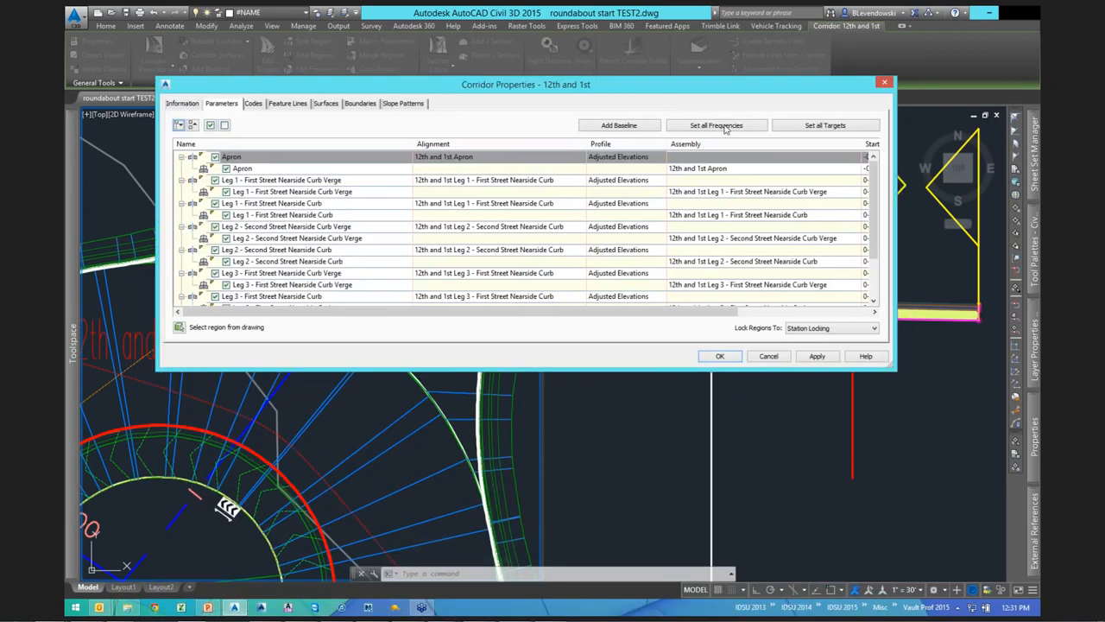
pyautogui.click(726, 126)
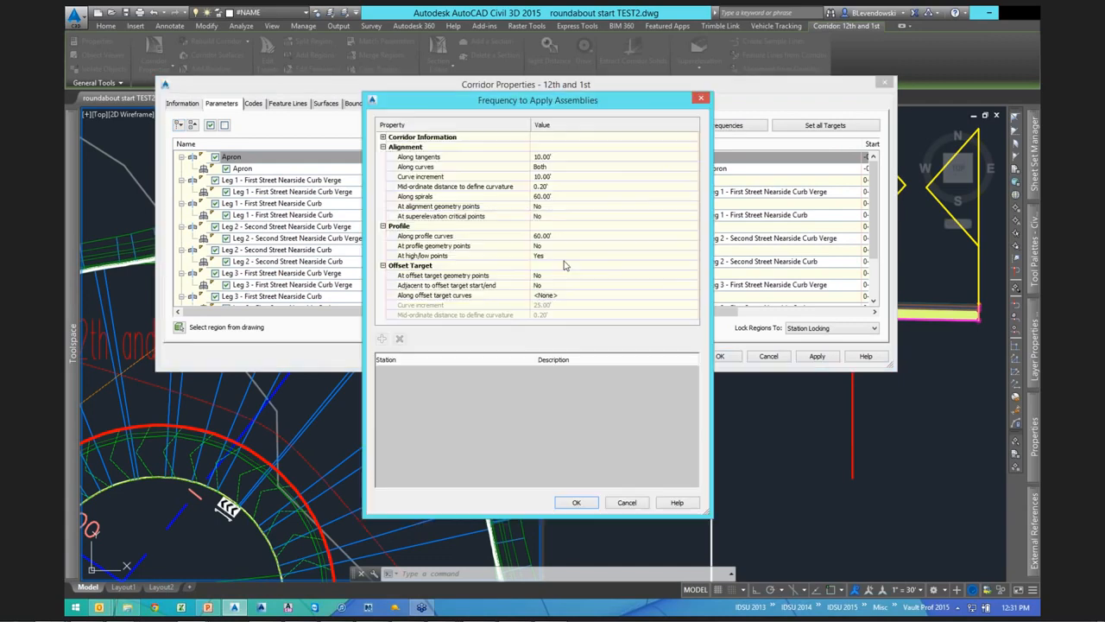
pyautogui.click(442, 275)
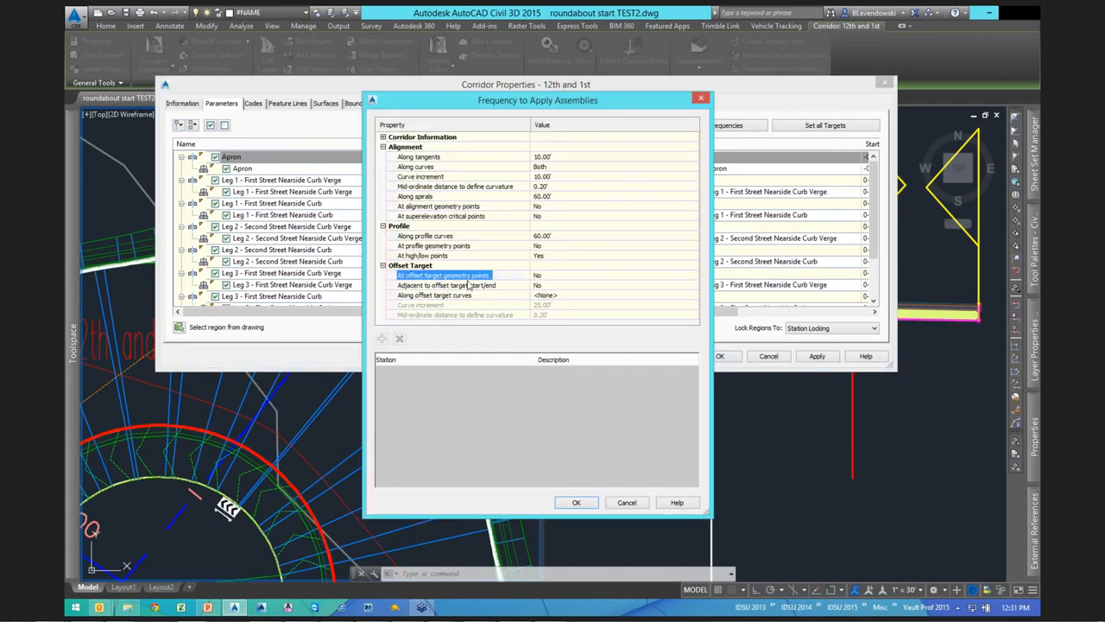
pyautogui.click(562, 276)
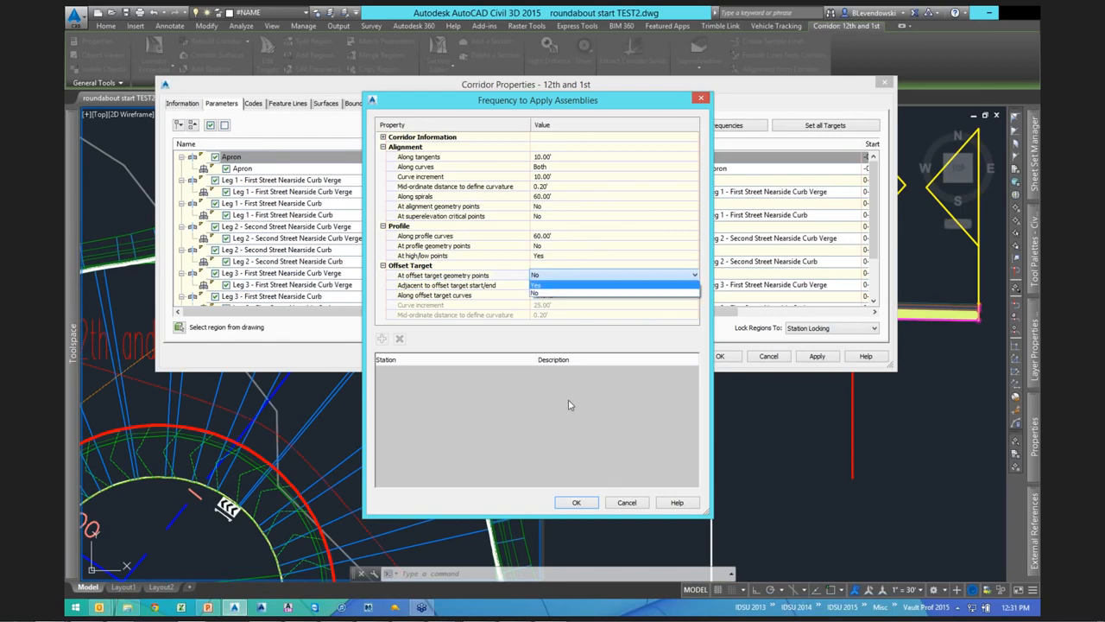
pyautogui.click(575, 502)
pyautogui.click(722, 356)
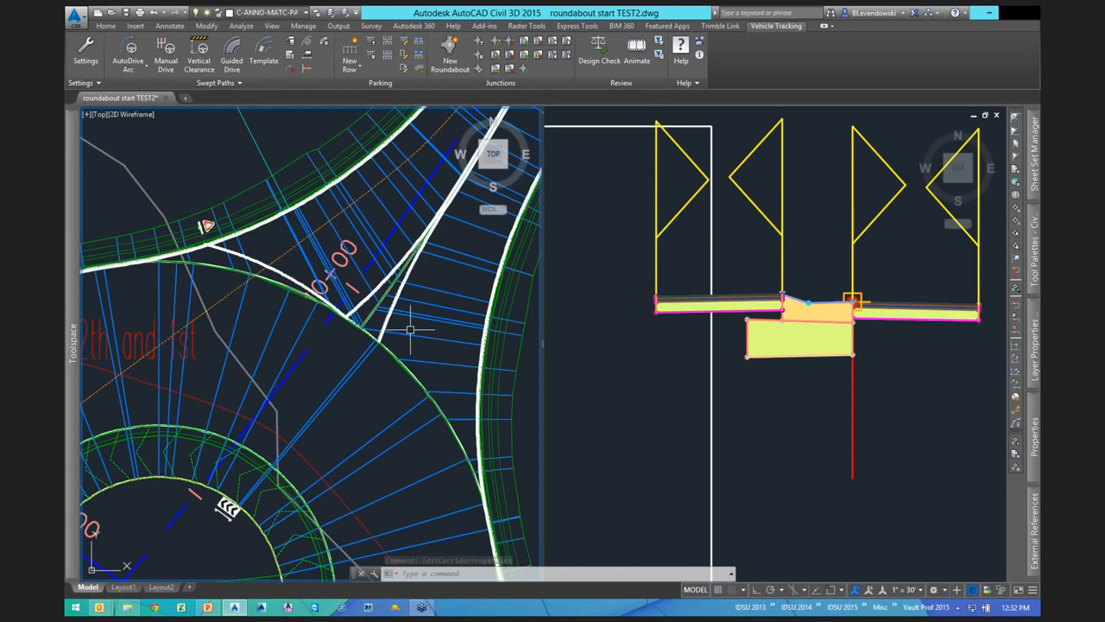
# Move the whole 12th and 1st roundabout slightly northwest by its centre point.
pyautogui.moveTo(417, 328)
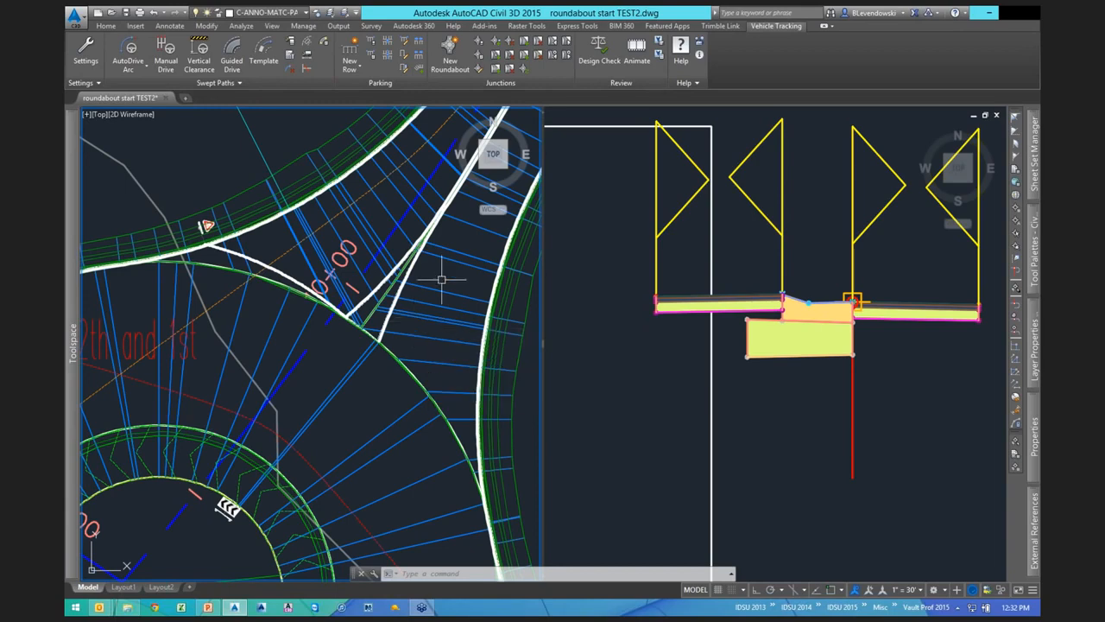
pyautogui.scroll(-3, 442, 279)
pyautogui.press('Escape')
pyautogui.press('Escape')
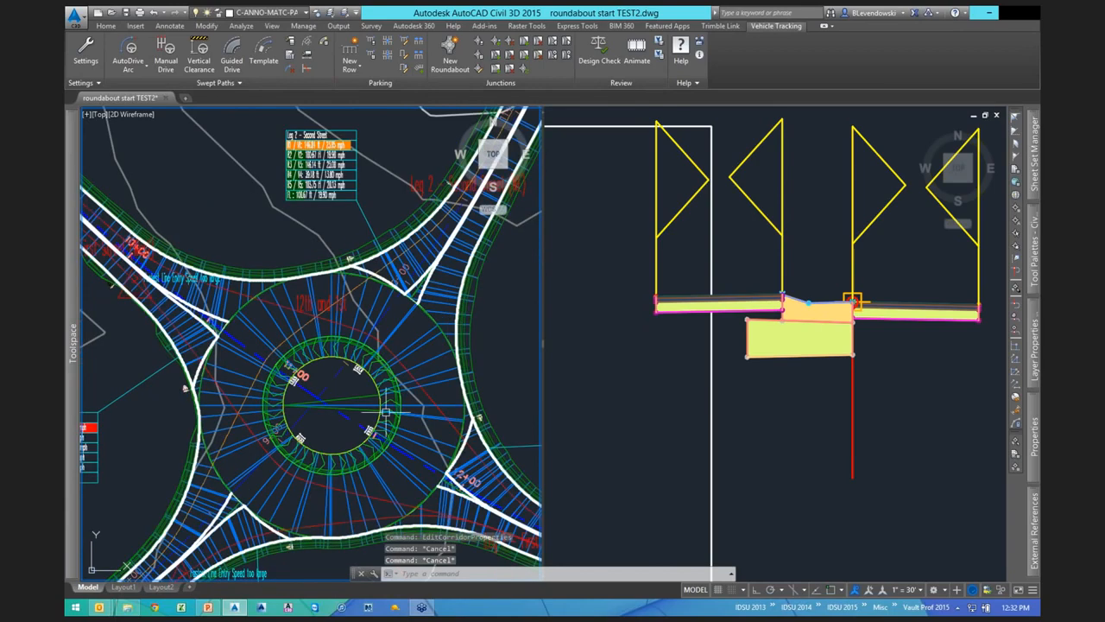
pyautogui.click(410, 343)
pyautogui.press('Escape')
pyautogui.click(388, 425)
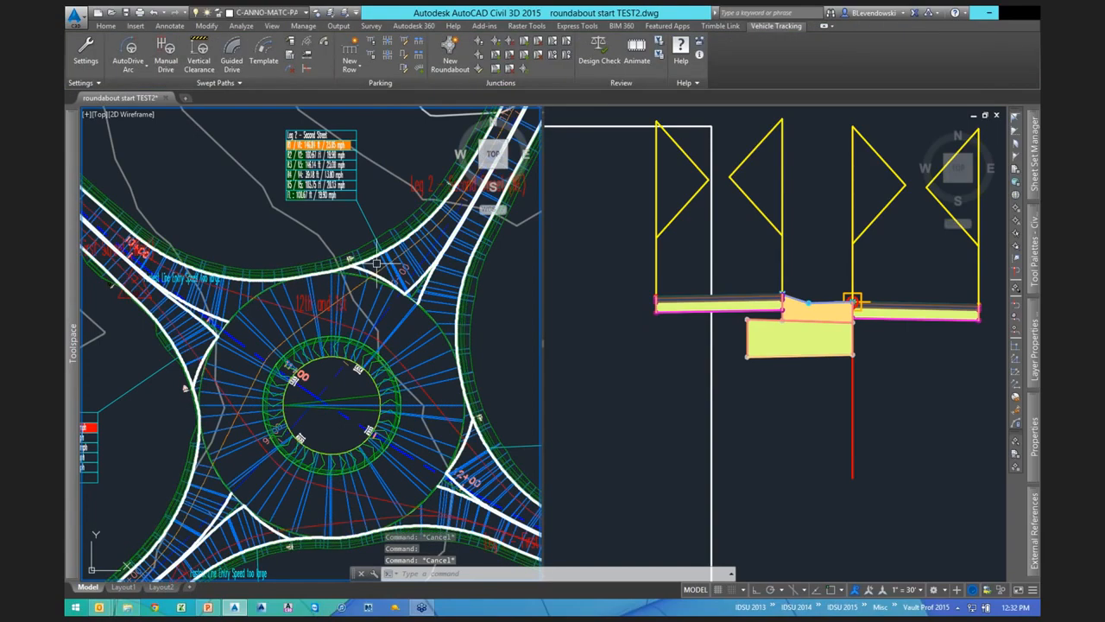
pyautogui.scroll(3, 346, 415)
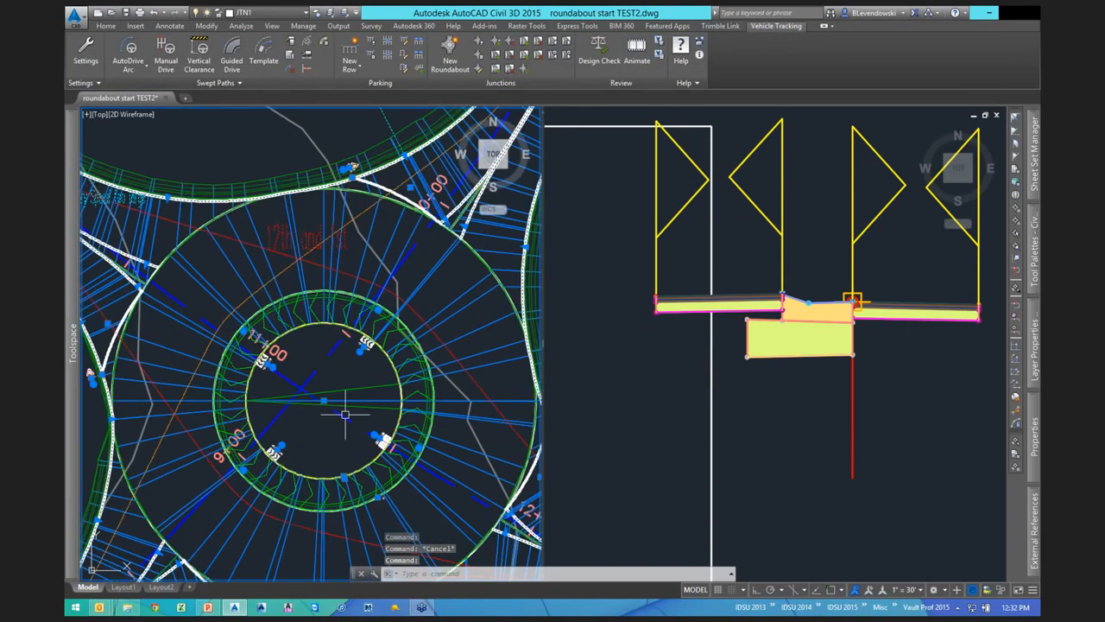
pyautogui.scroll(4, 327, 401)
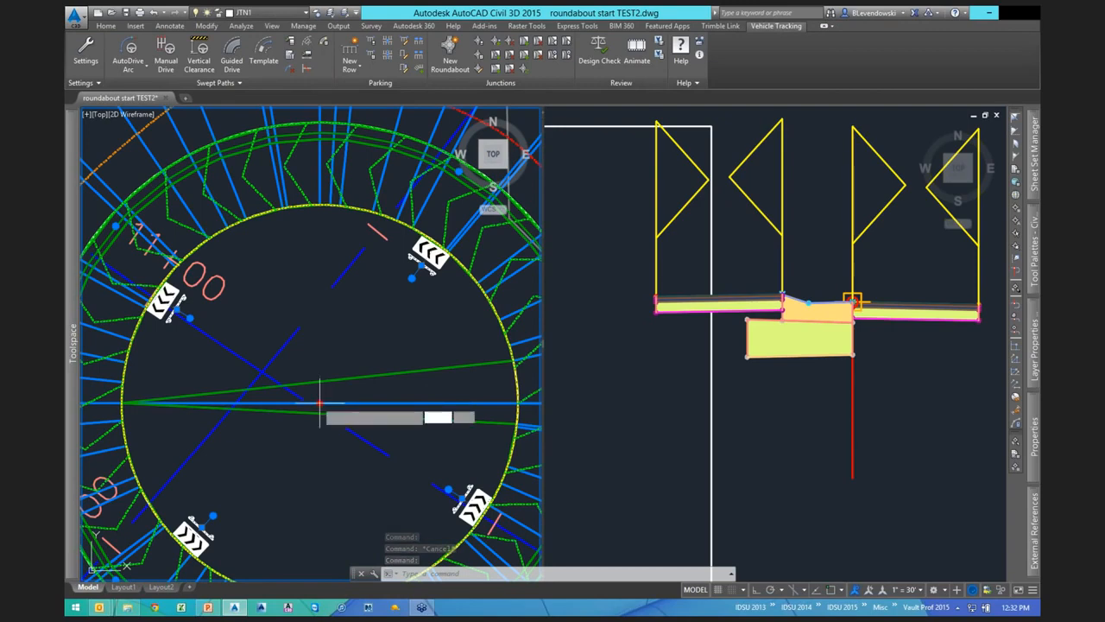
pyautogui.click(319, 402)
pyautogui.scroll(-3, 317, 355)
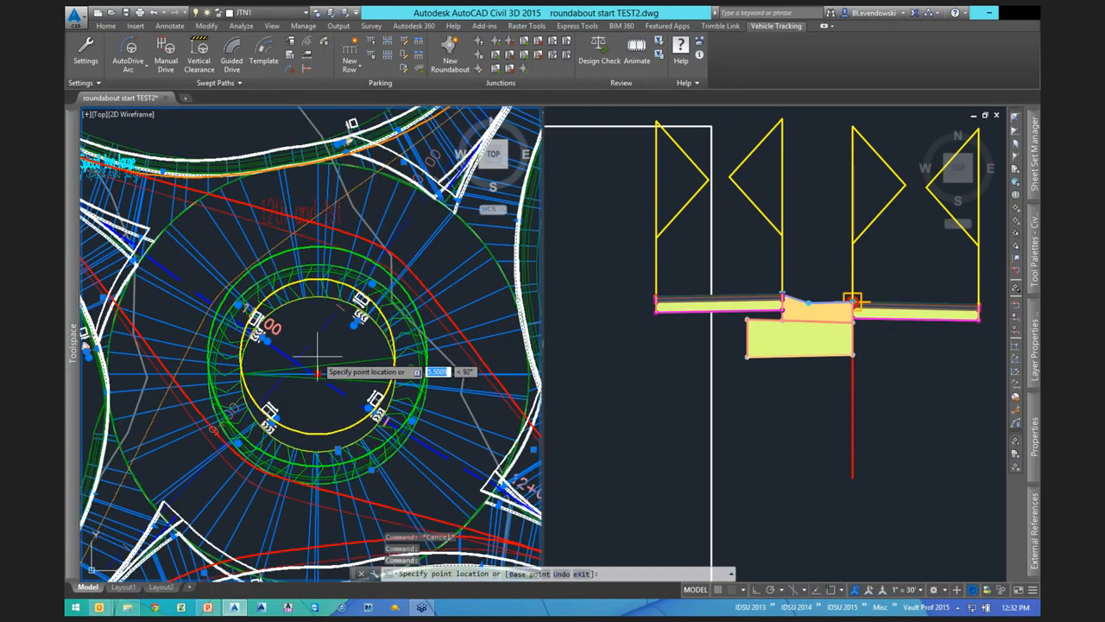
pyautogui.click(290, 338)
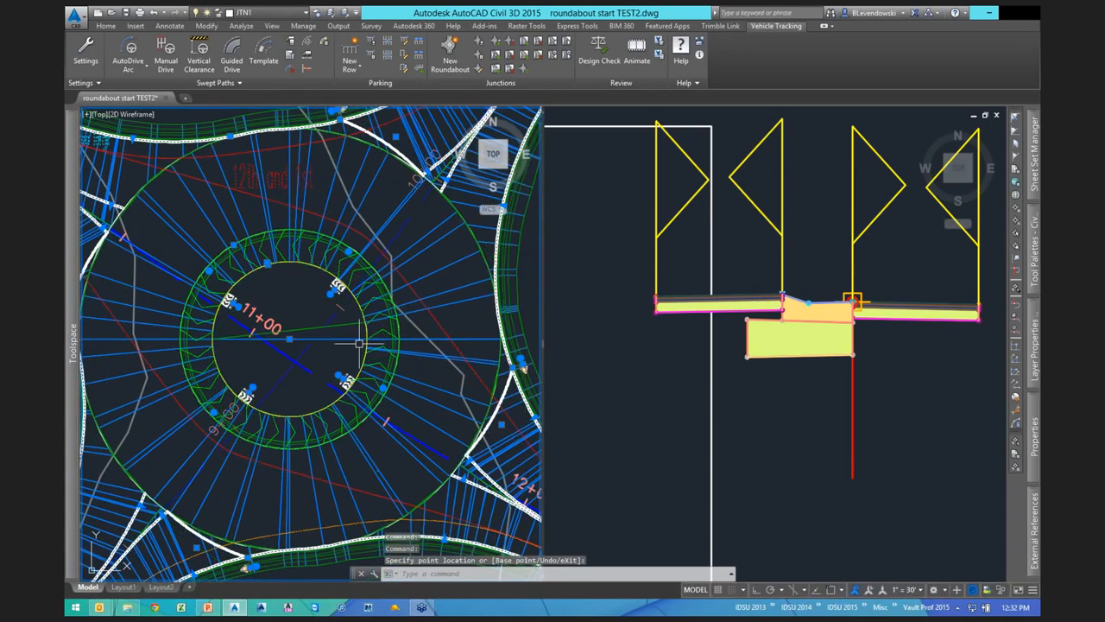
# Open the roundabout's junction properties for editing and expand the Leg 2 - Second Street (NE) settings.
pyautogui.scroll(-2, 379, 352)
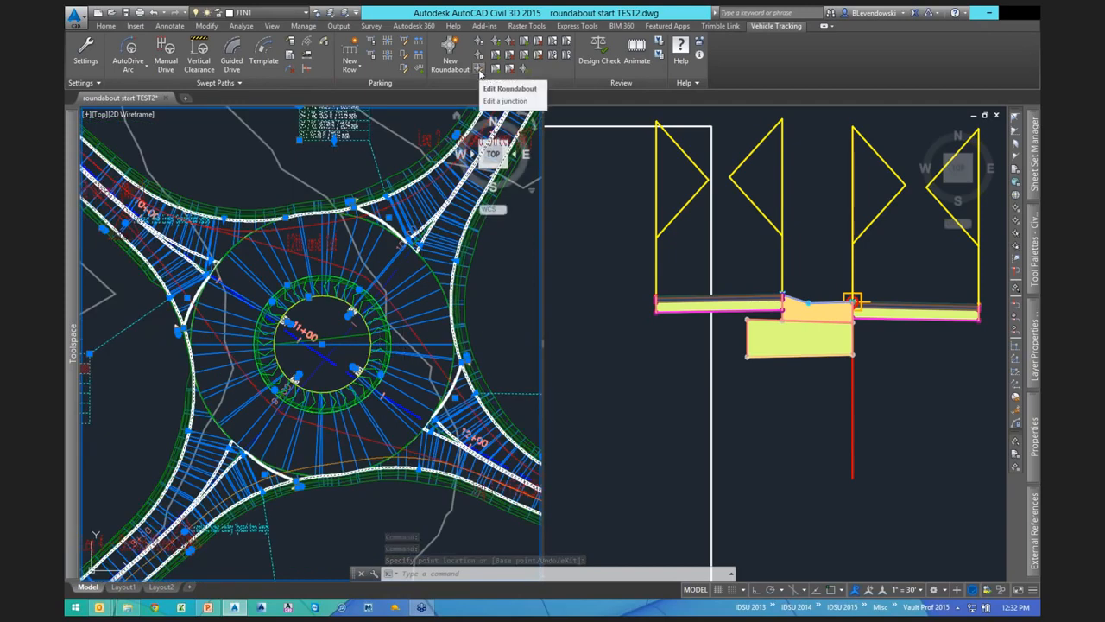
pyautogui.click(480, 74)
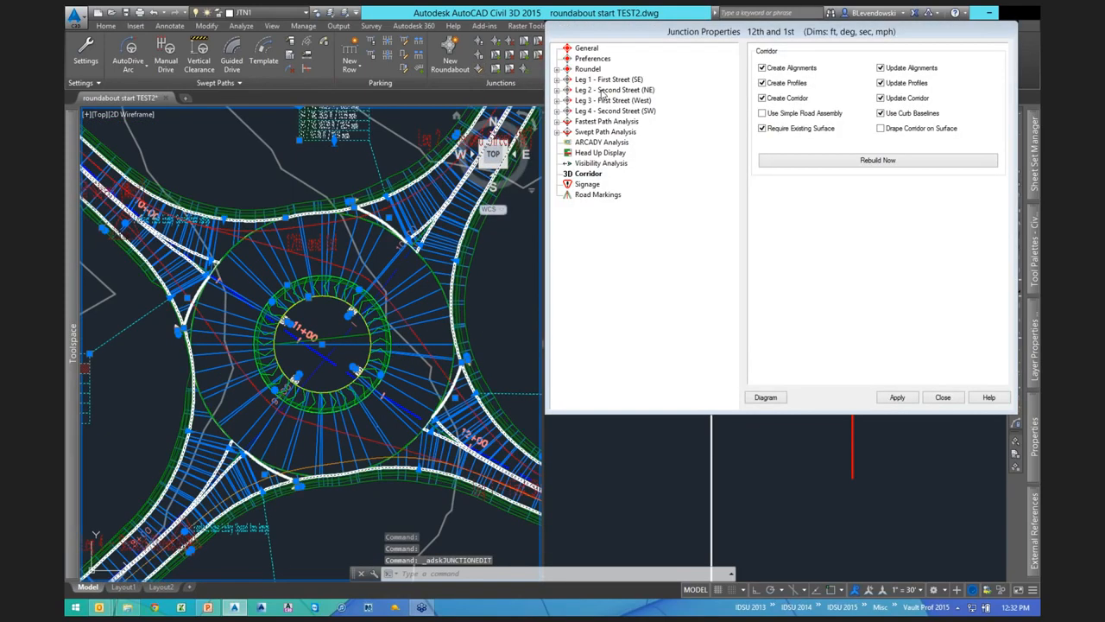
pyautogui.doubleClick(602, 90)
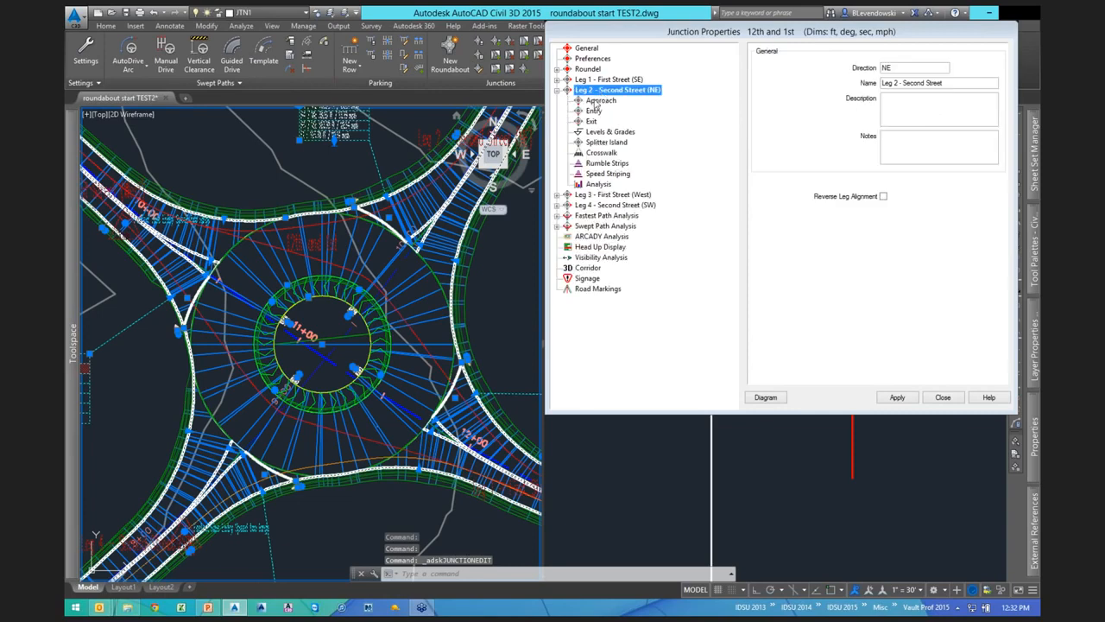
# Review the entry and exit settings of Leg 2 - Second Street (NE), including the exit lane options, and close the junction properties.
pyautogui.click(594, 111)
pyautogui.click(592, 121)
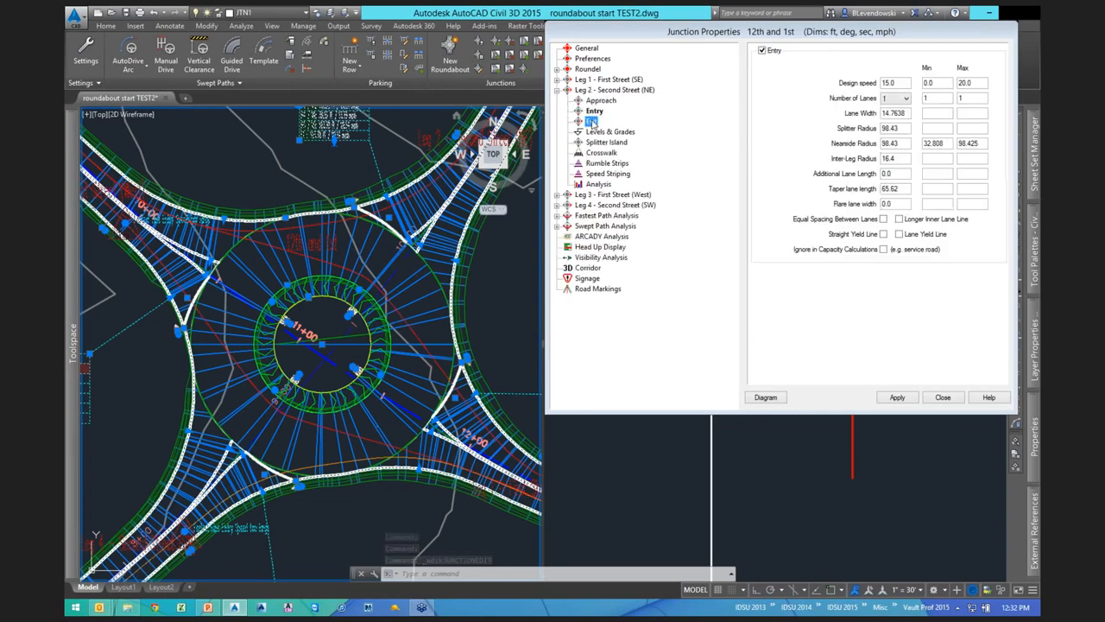
pyautogui.click(905, 99)
pyautogui.click(801, 109)
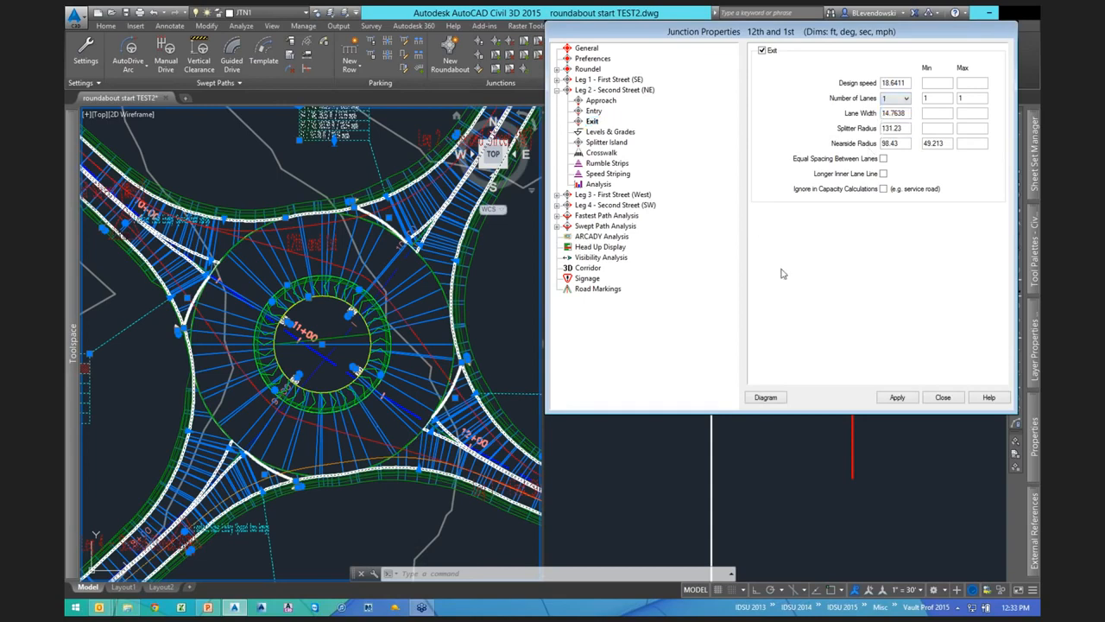
pyautogui.click(944, 399)
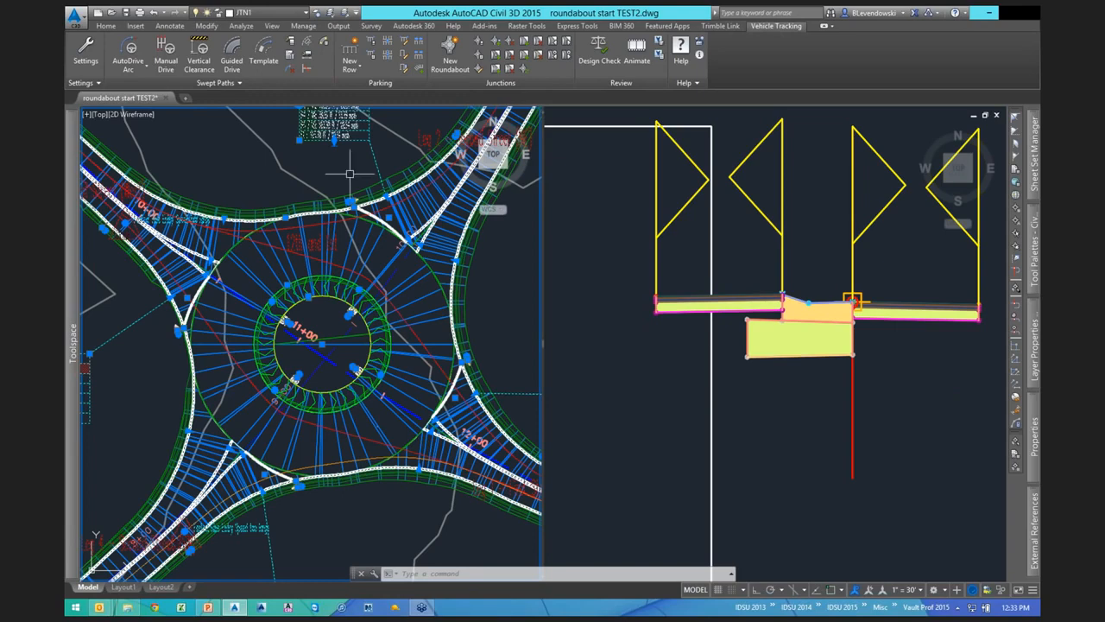
# Inspect the First Street and Second Street alignments where they cross inside the roundabout's central island.
pyautogui.scroll(6, 332, 364)
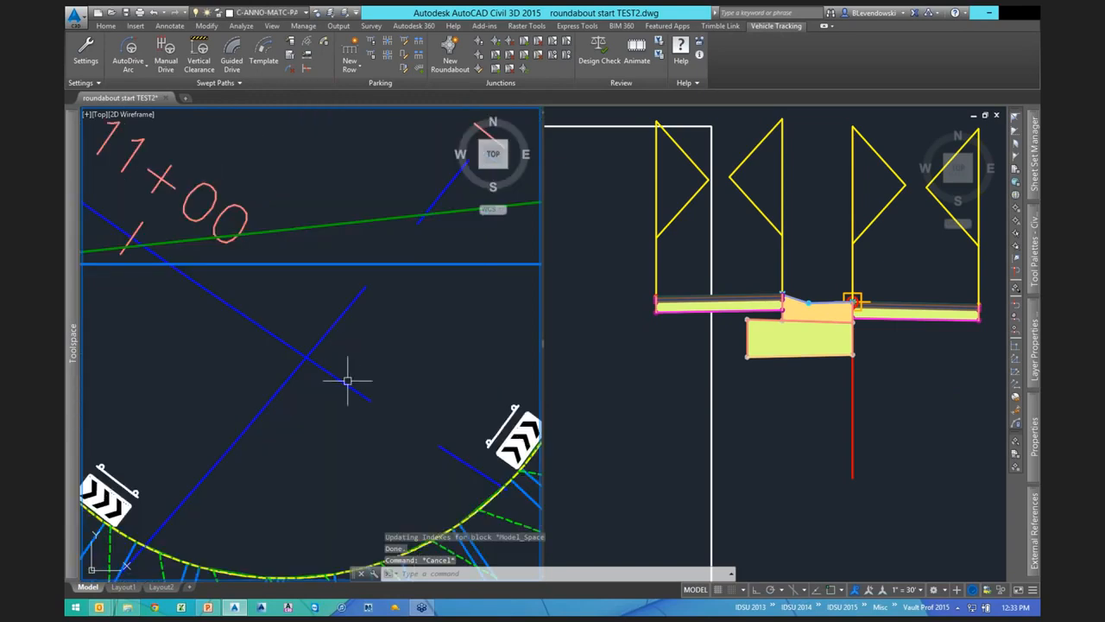
pyautogui.press('Escape')
pyautogui.press('Escape')
pyautogui.press('Escape')
pyautogui.click(347, 324)
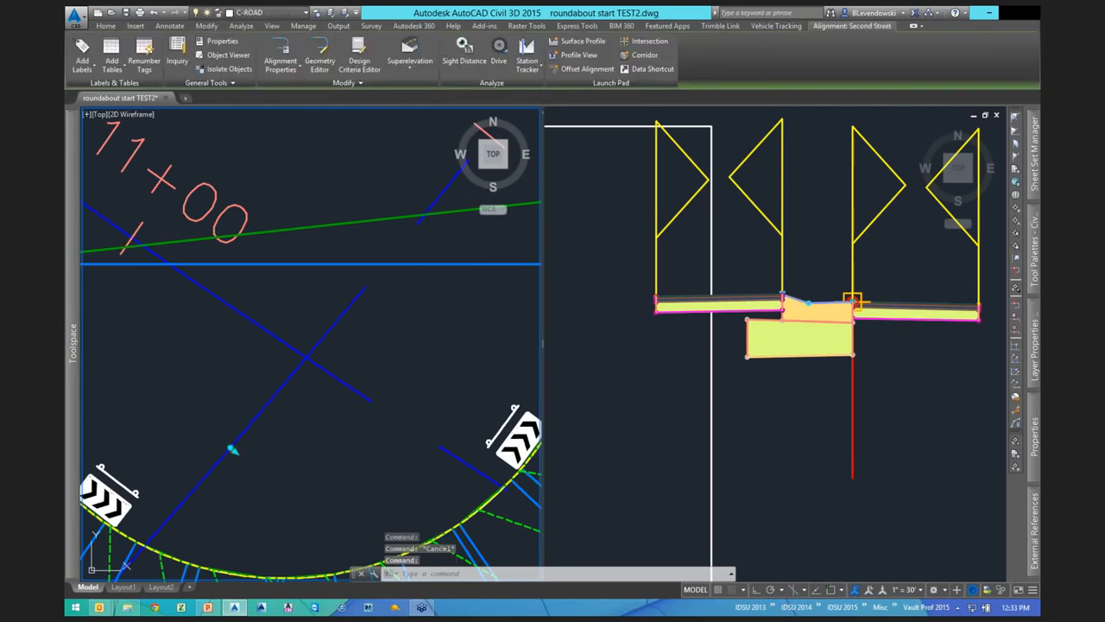
pyautogui.press('Escape')
pyautogui.scroll(-5, 337, 401)
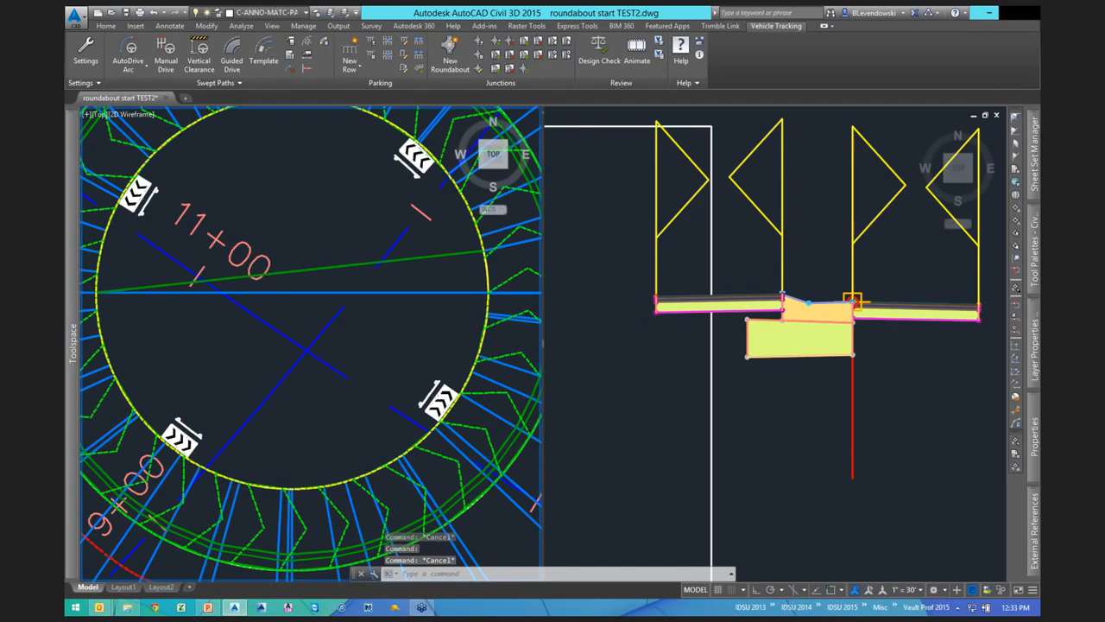
pyautogui.scroll(-3, 306, 296)
pyautogui.press('Escape')
pyautogui.scroll(2, 310, 276)
pyautogui.click(340, 375)
pyautogui.press('Escape')
pyautogui.scroll(-2, 367, 294)
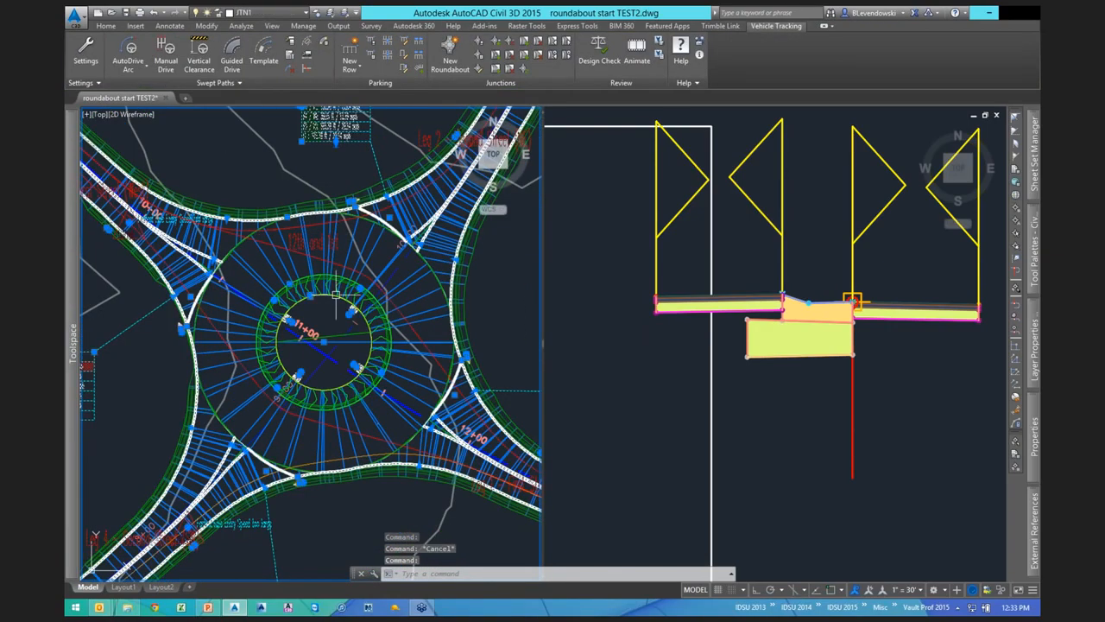
# Try to move the whole roundabout junction westward by its centre point, leaving it at its original location.
pyautogui.click(330, 367)
pyautogui.scroll(2, 331, 369)
pyautogui.scroll(-2, 333, 369)
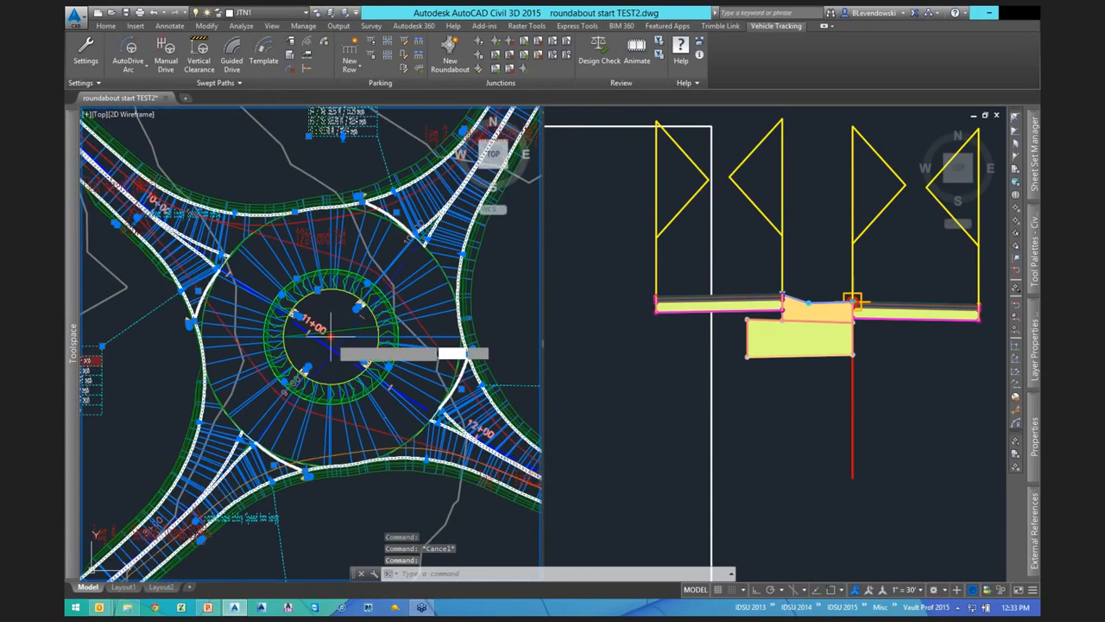
pyautogui.click(330, 334)
pyautogui.scroll(-3, 332, 336)
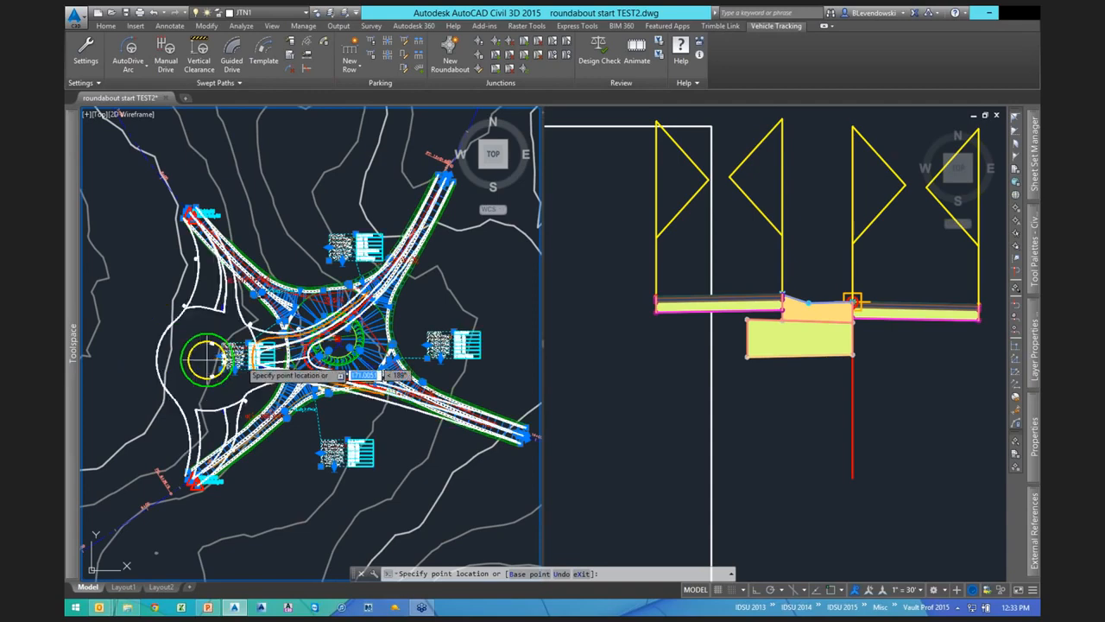
pyautogui.press('Escape')
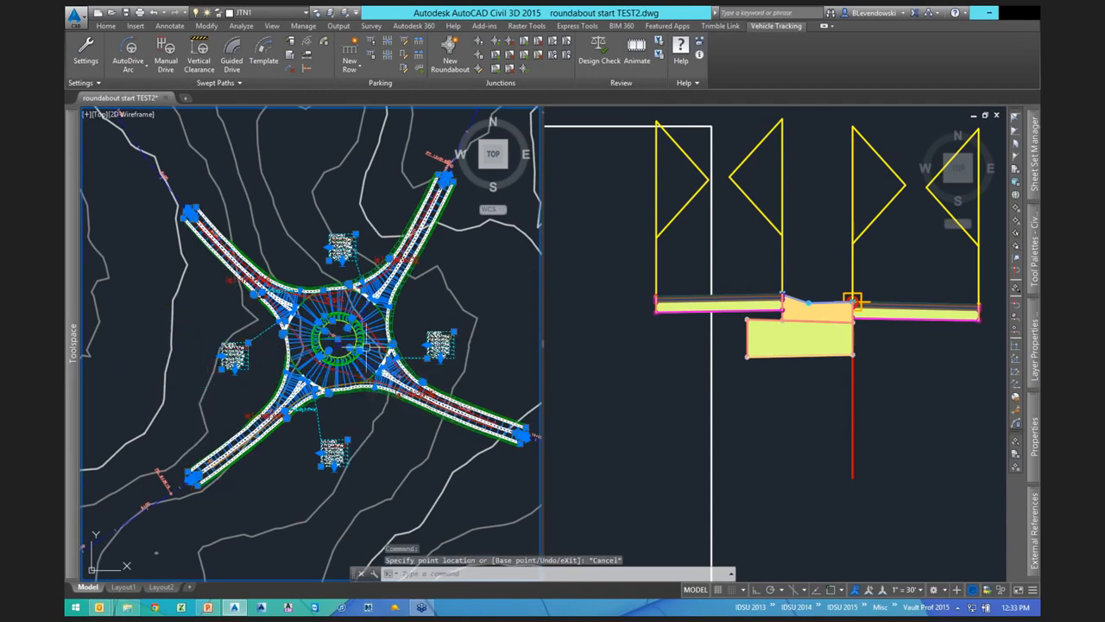
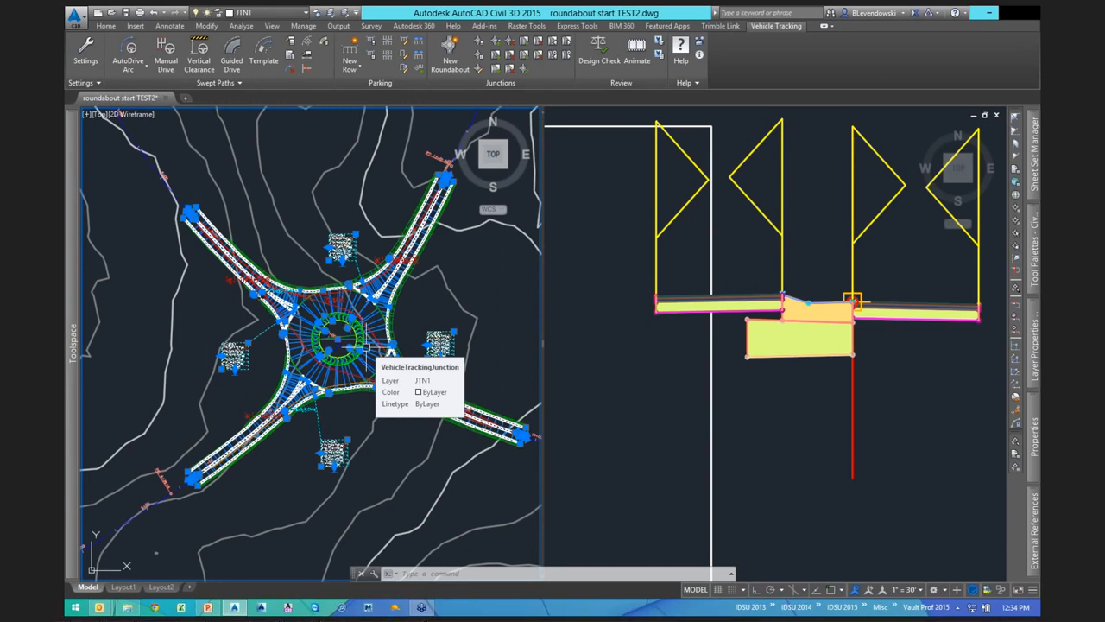
pyautogui.press('Escape')
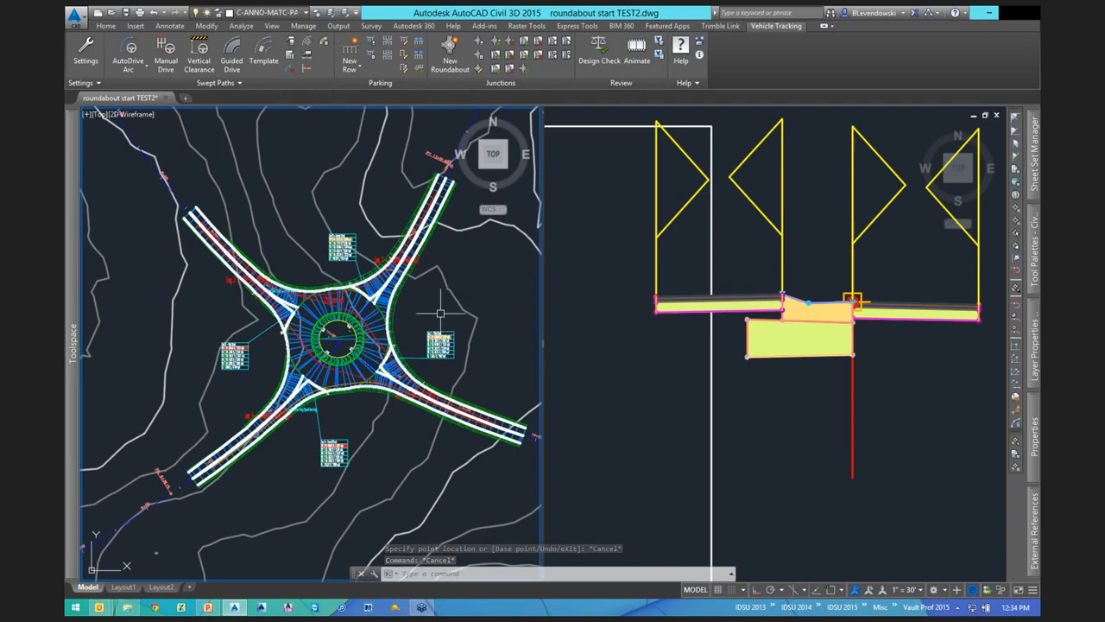
pyautogui.press('Escape')
pyautogui.press('Escape')
# Examine where the Second Street northeast leg meets the circulating roadway and the alignments around the central island.
pyautogui.scroll(5, 367, 382)
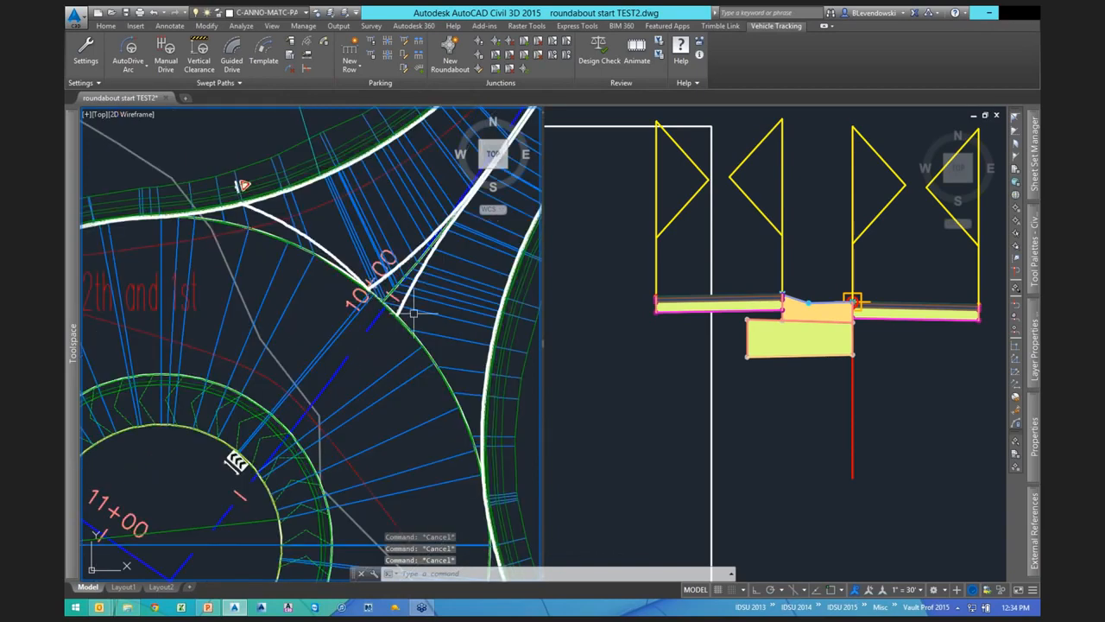
pyautogui.scroll(-1, 367, 382)
pyautogui.scroll(3, 367, 383)
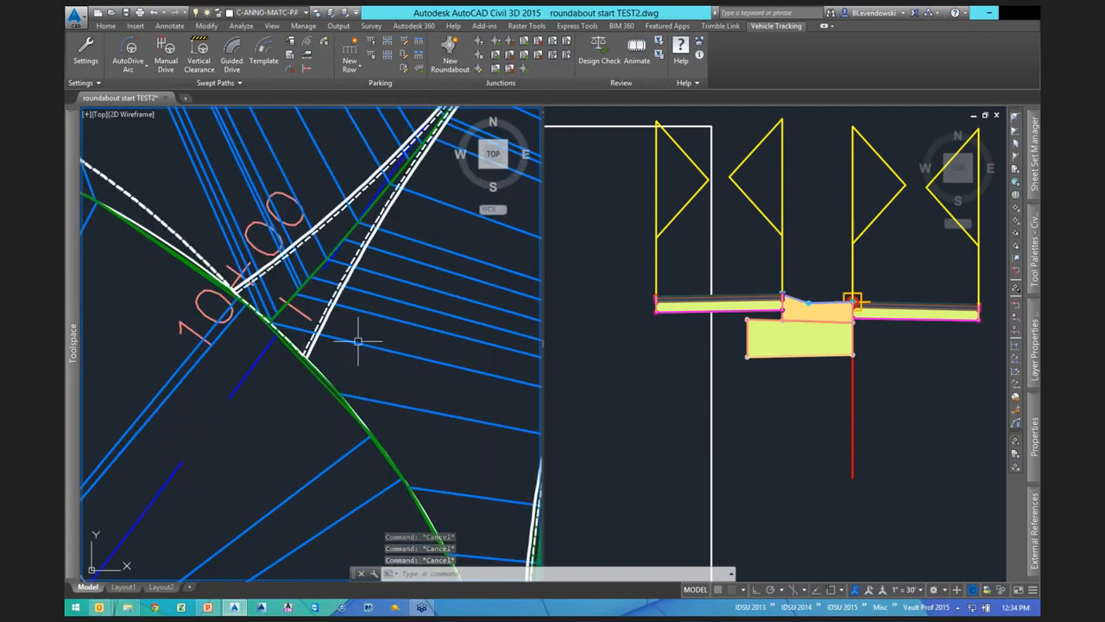
pyautogui.scroll(-5, 362, 343)
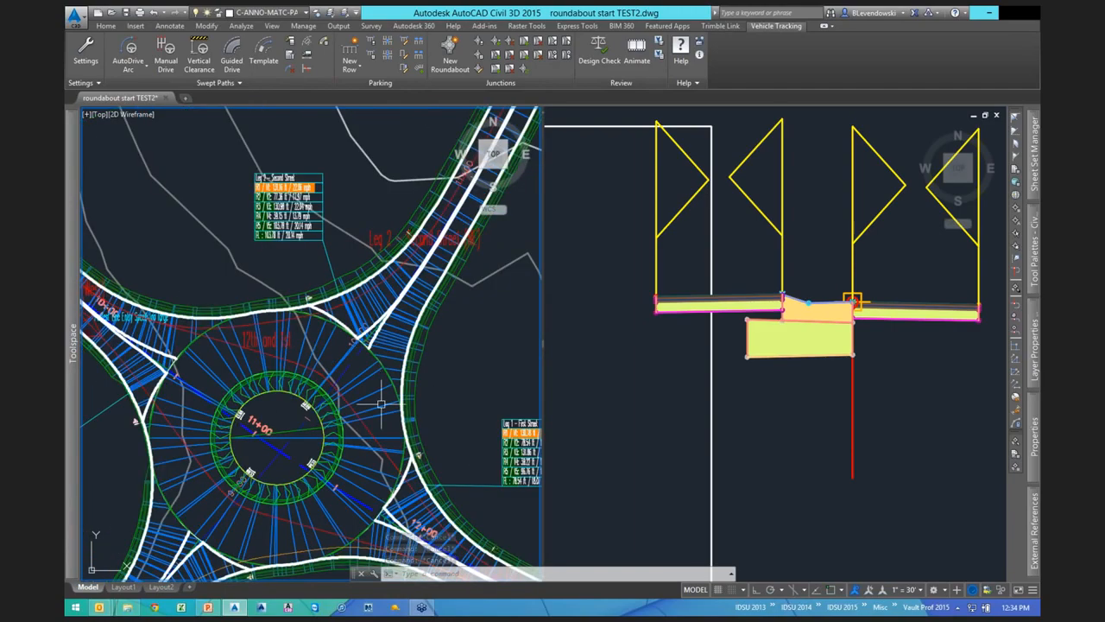
pyautogui.moveTo(381, 403); pyautogui.dragTo(476, 353, button='middle')
pyautogui.scroll(2, 348, 382)
pyautogui.moveTo(390, 392); pyautogui.dragTo(306, 396, button='middle')
pyautogui.press('Escape')
pyautogui.press('Escape')
pyautogui.press('Escape')
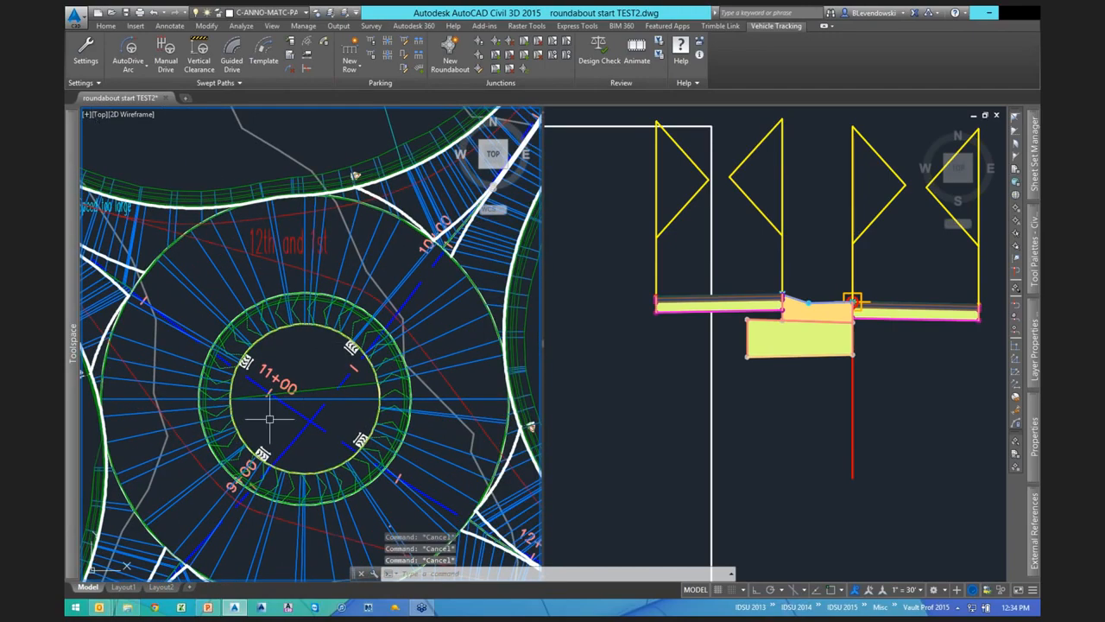
pyautogui.scroll(-2, 402, 322)
# Review the Roundel settings in the 12th and 1st junction properties and close them.
pyautogui.click(479, 69)
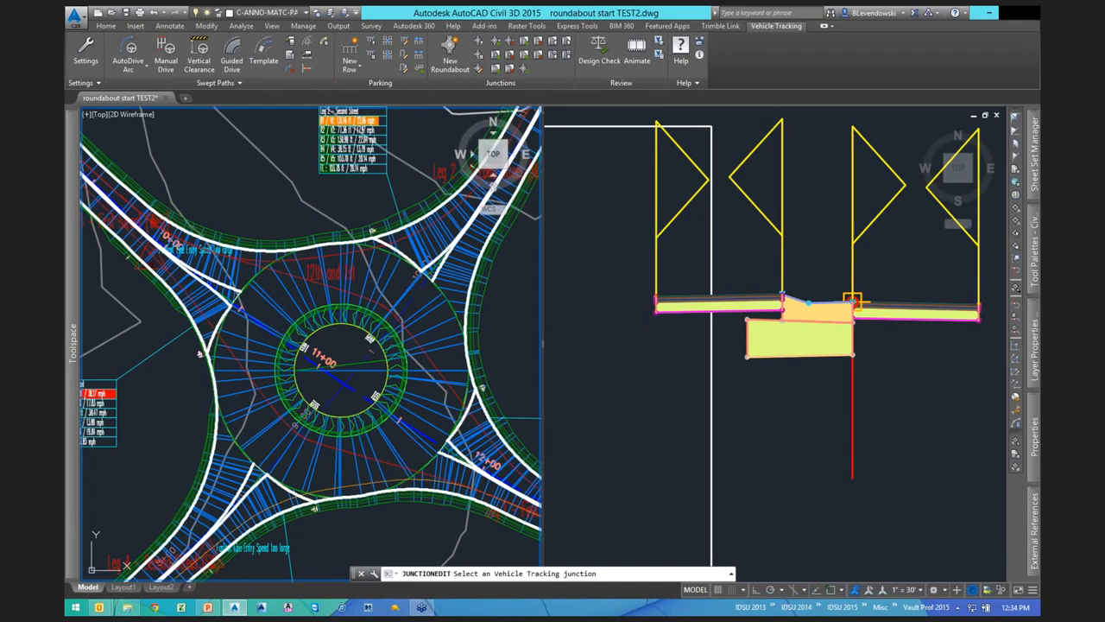
pyautogui.click(853, 301)
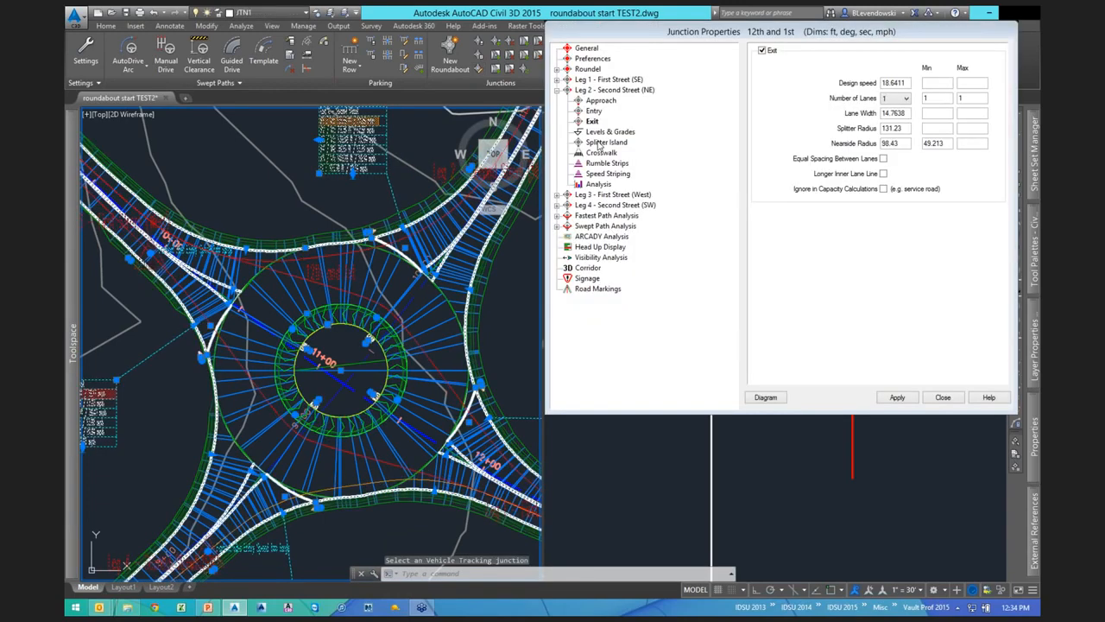
pyautogui.click(585, 71)
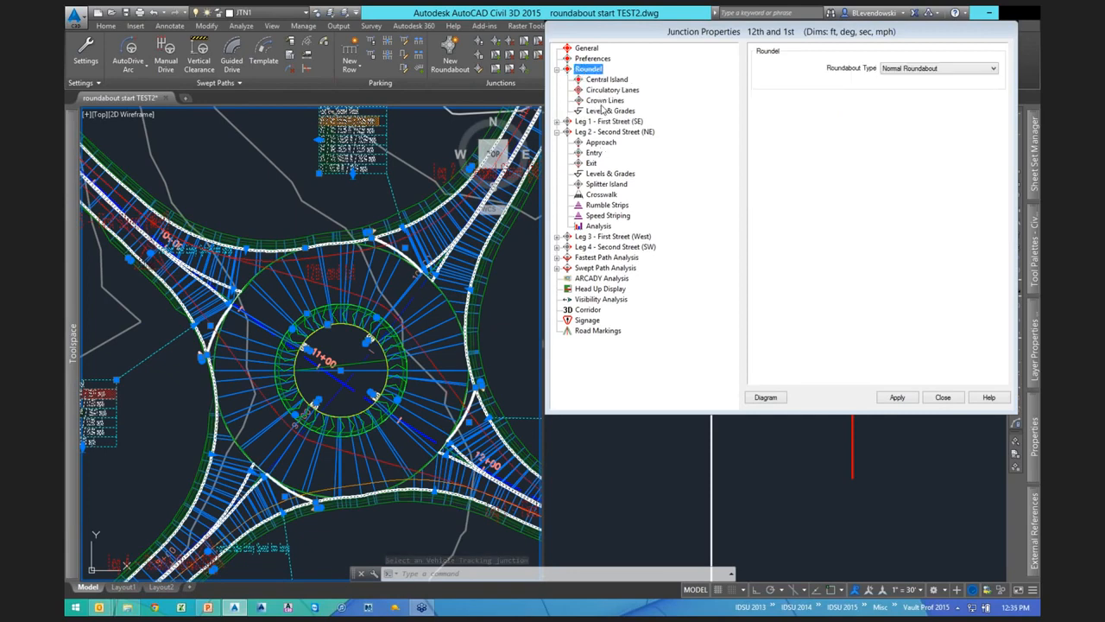
pyautogui.click(942, 397)
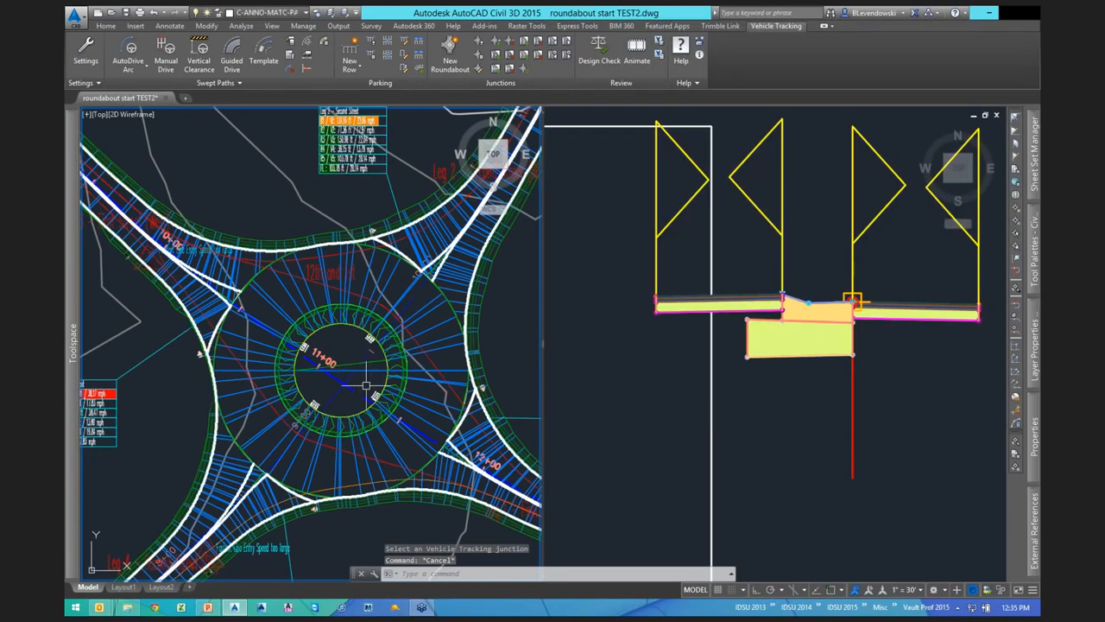
pyautogui.scroll(4, 371, 381)
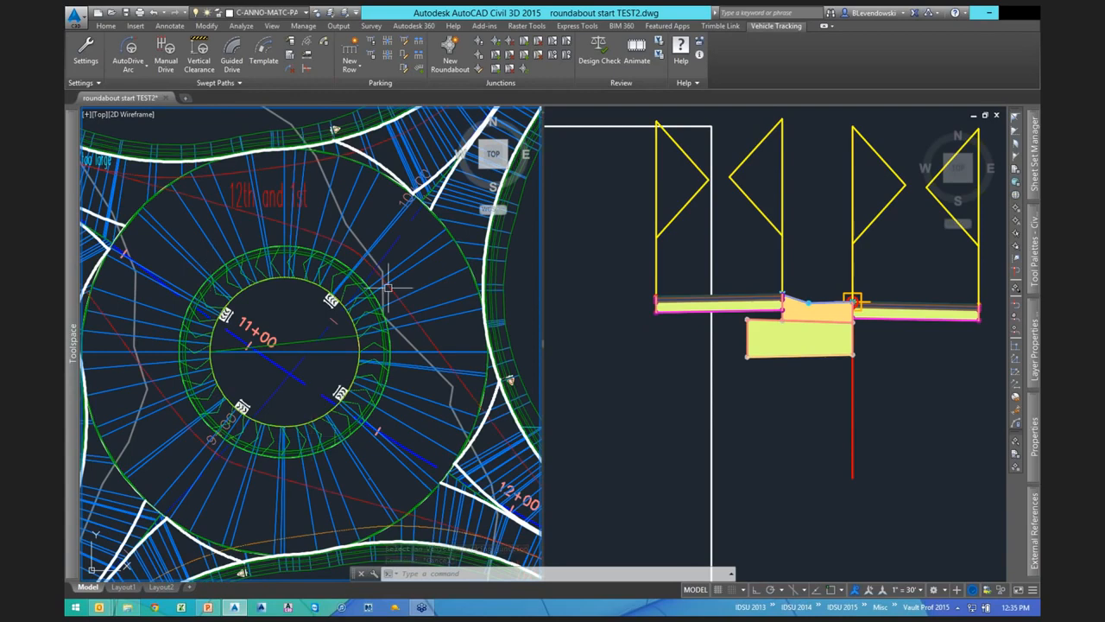
pyautogui.scroll(-3, 367, 380)
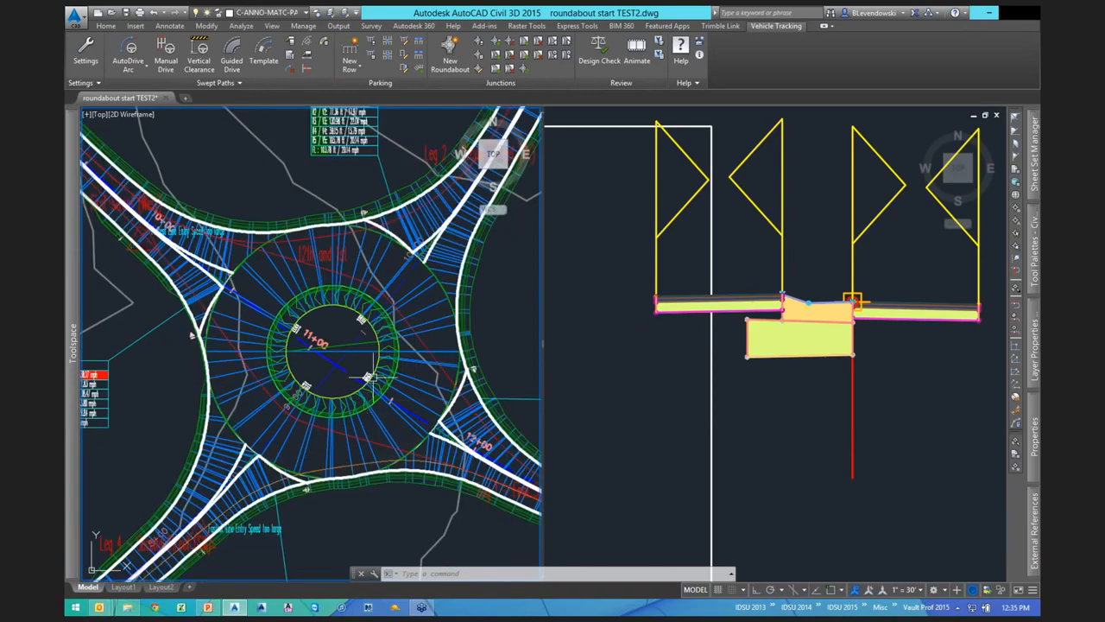
pyautogui.press('Escape')
pyautogui.press('Escape')
pyautogui.press('Escape')
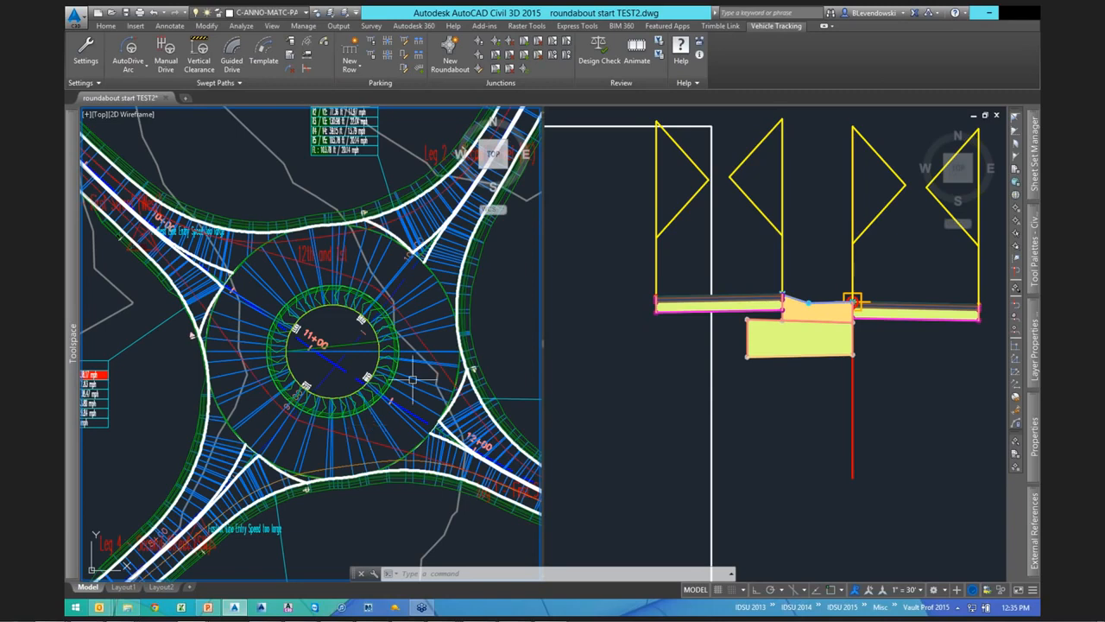
pyautogui.moveTo(398, 321)
pyautogui.press('Escape')
pyautogui.press('Escape')
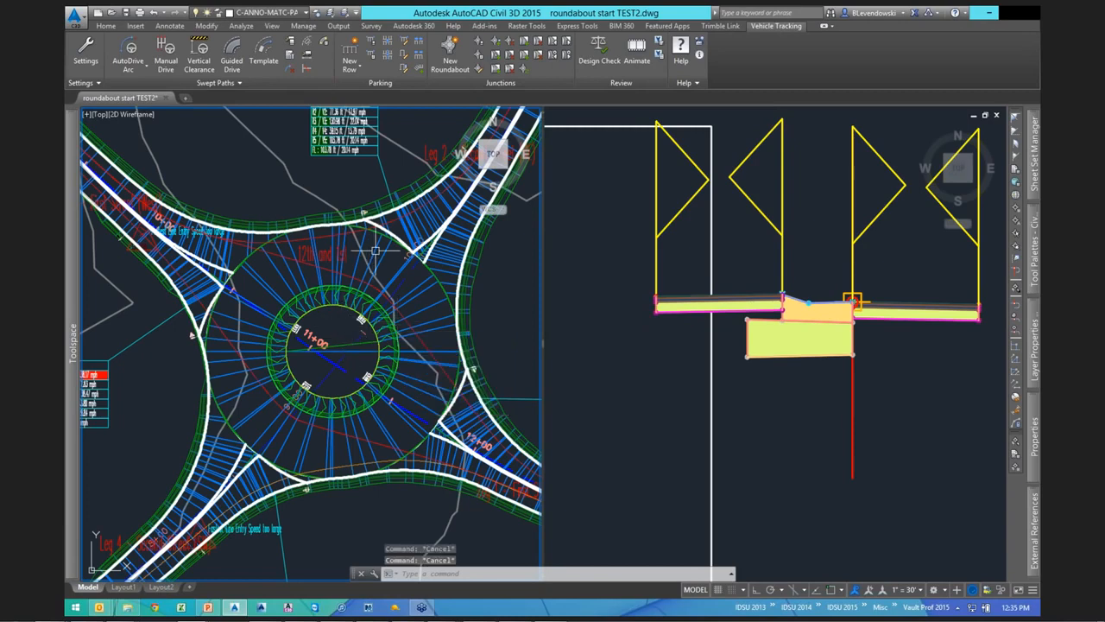
# Create a new corridor surface for the 12th and 1st corridor.
pyautogui.click(376, 250)
pyautogui.rightClick(377, 249)
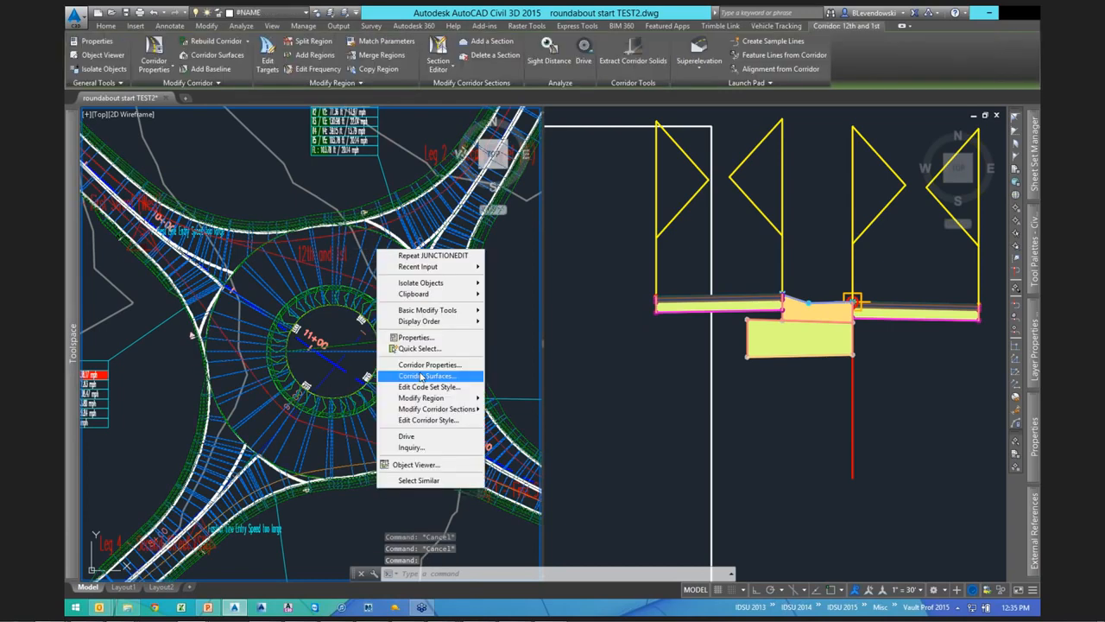
pyautogui.click(417, 374)
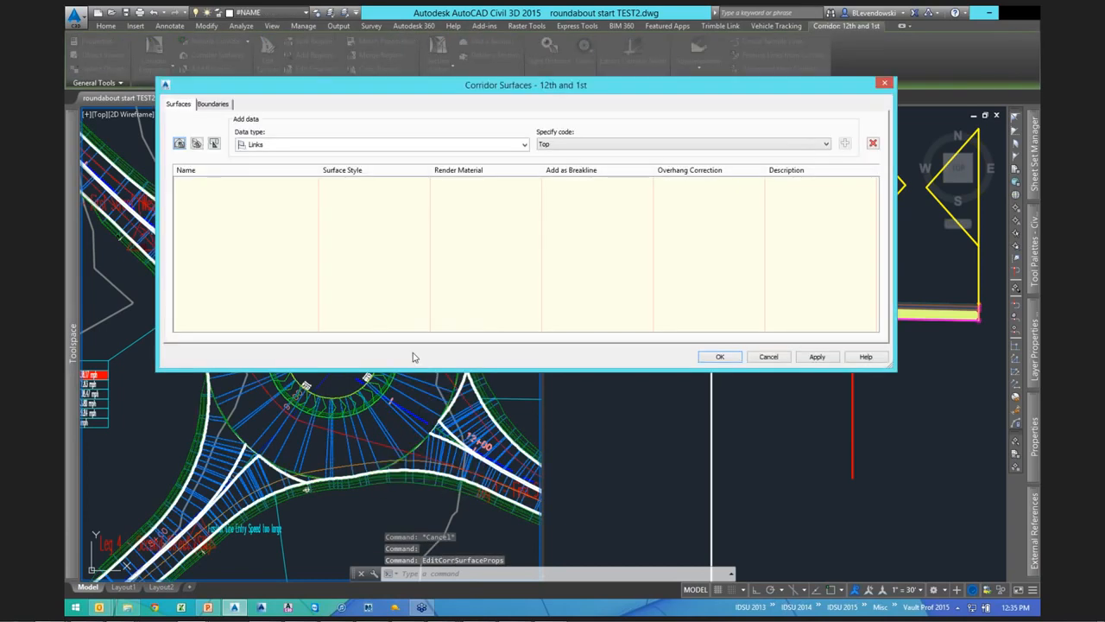
pyautogui.click(179, 144)
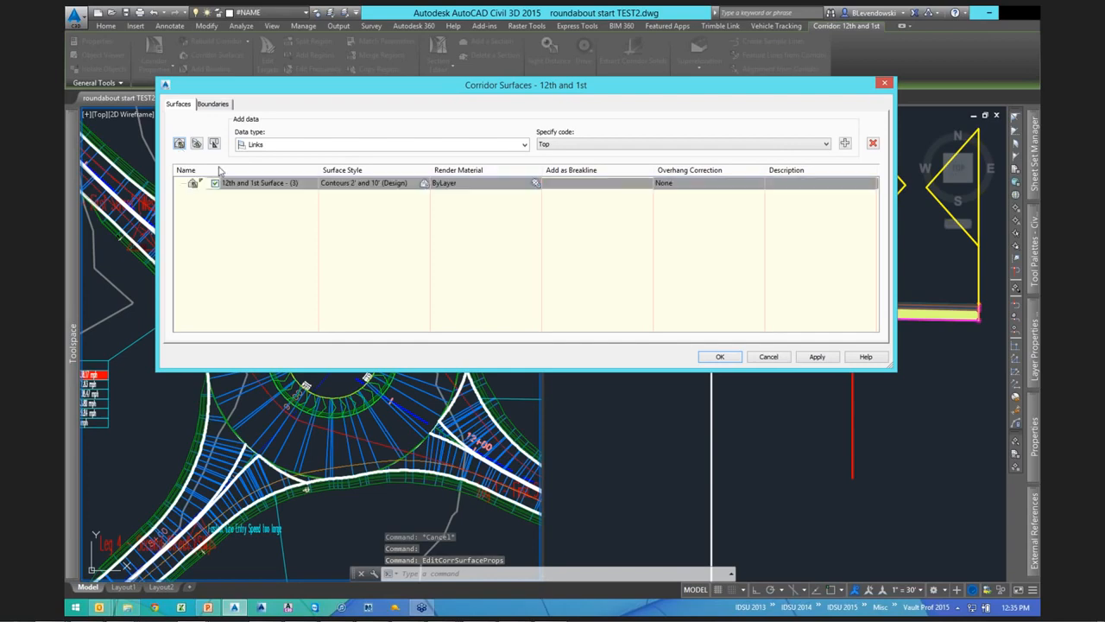
# Set the new corridor surface's style to Contours 1' and 5' (Design) and add the Top links to it.
pyautogui.click(365, 183)
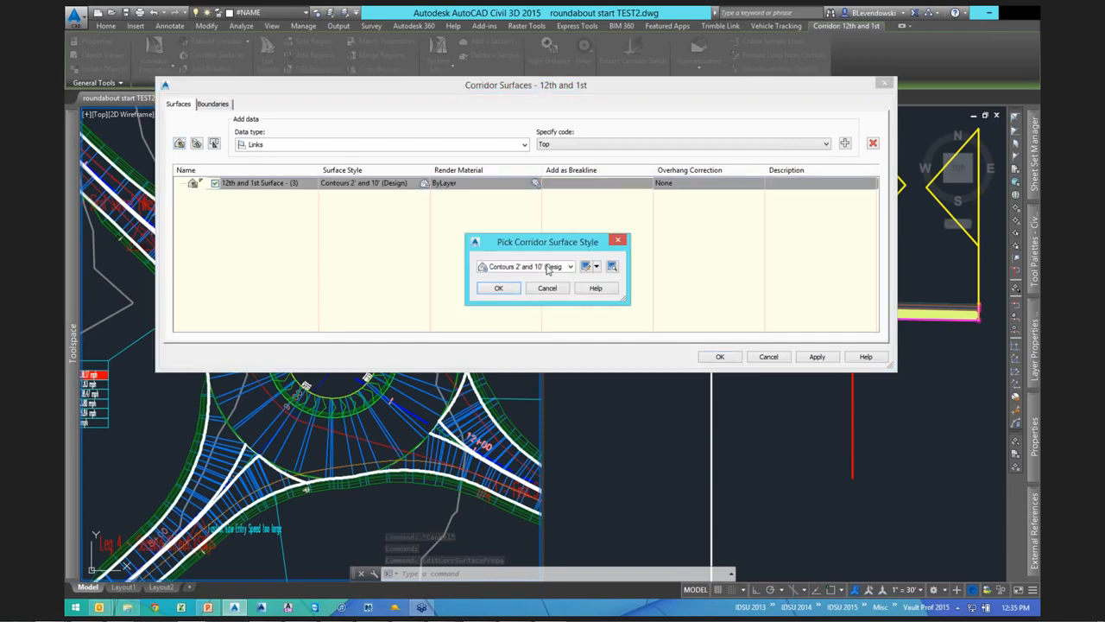
pyautogui.click(553, 266)
pyautogui.click(535, 306)
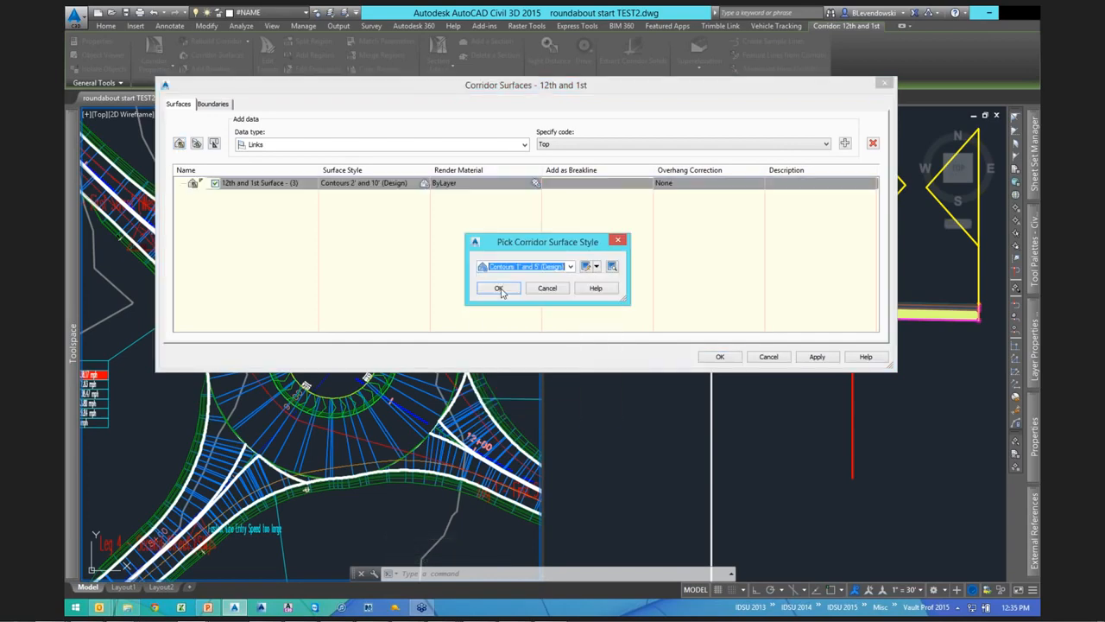
pyautogui.click(498, 285)
pyautogui.click(844, 144)
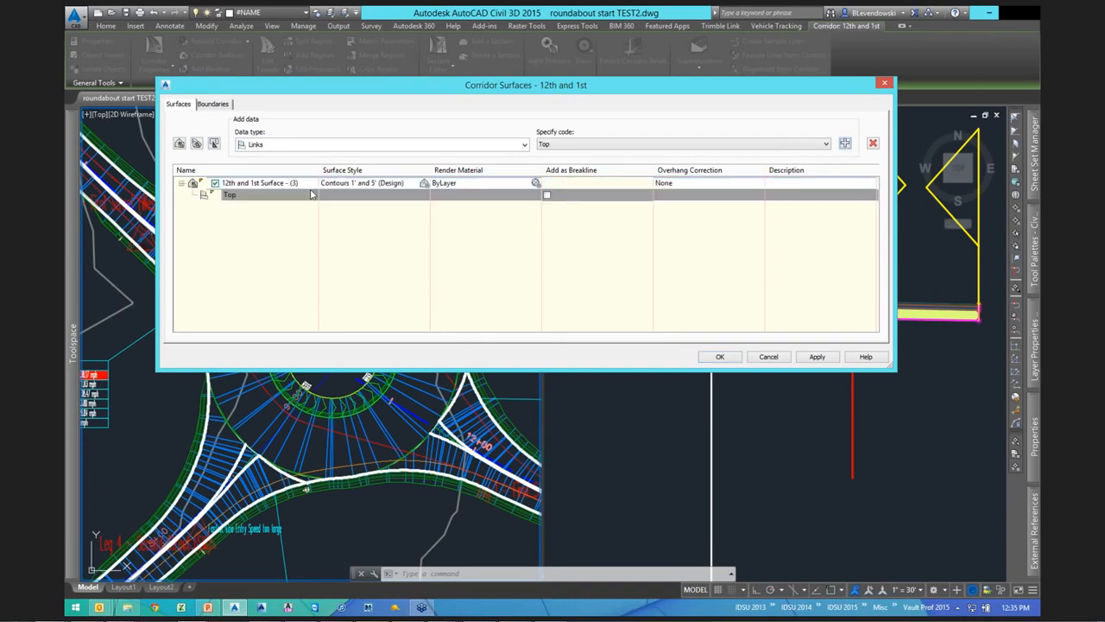
# Add the corridor shrinkwrap as the surface's outside boundary, accept the surface definition, and show the drawing extents.
pyautogui.click(212, 104)
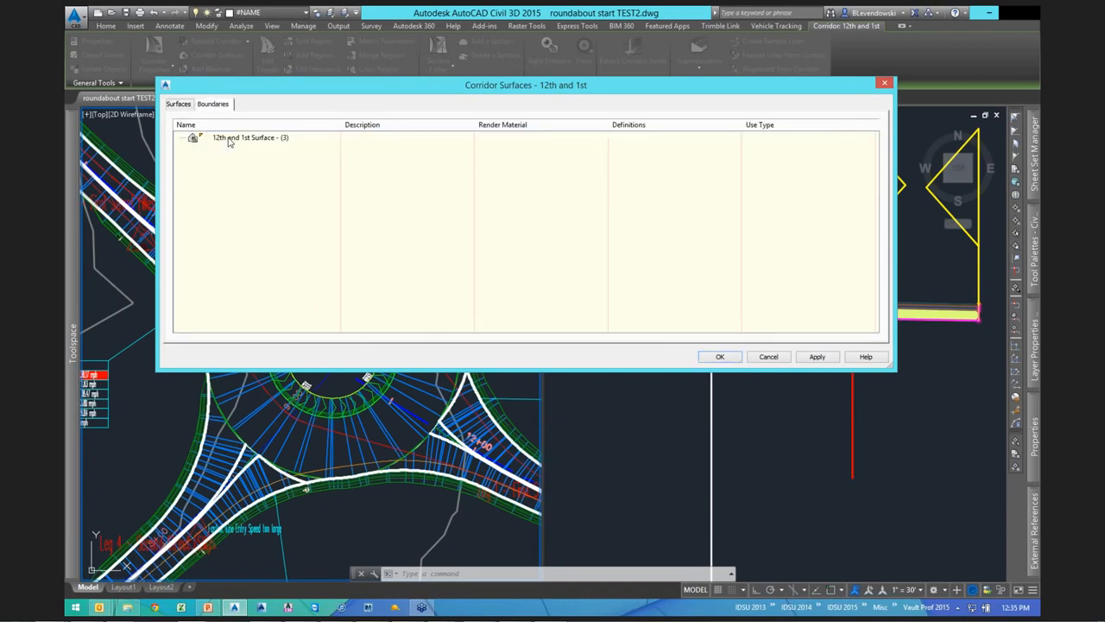
pyautogui.rightClick(218, 138)
pyautogui.click(259, 147)
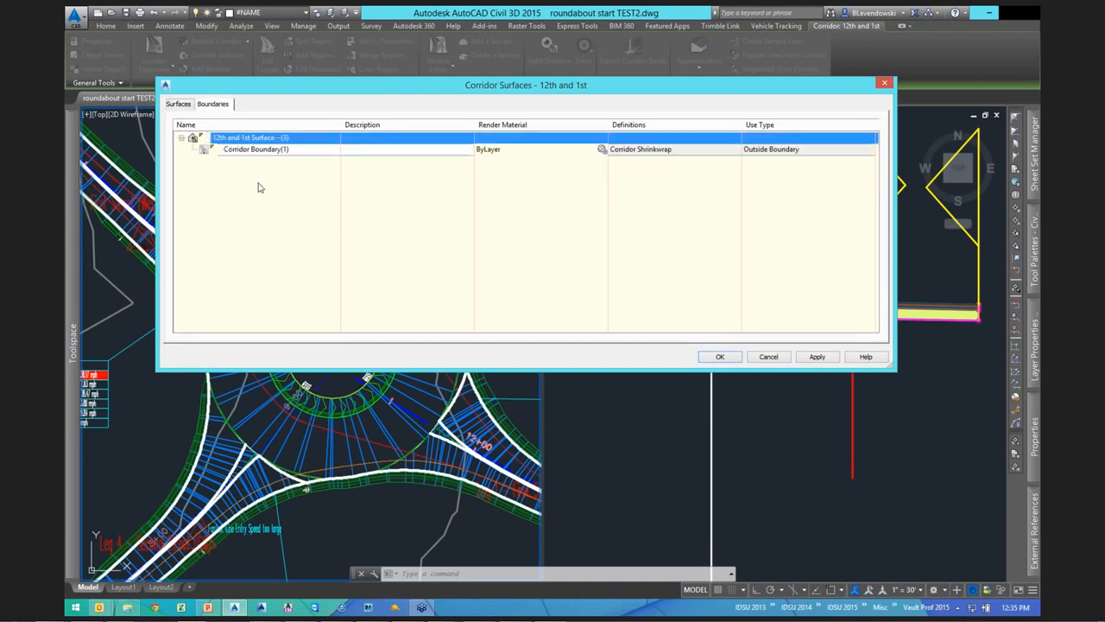
pyautogui.click(178, 104)
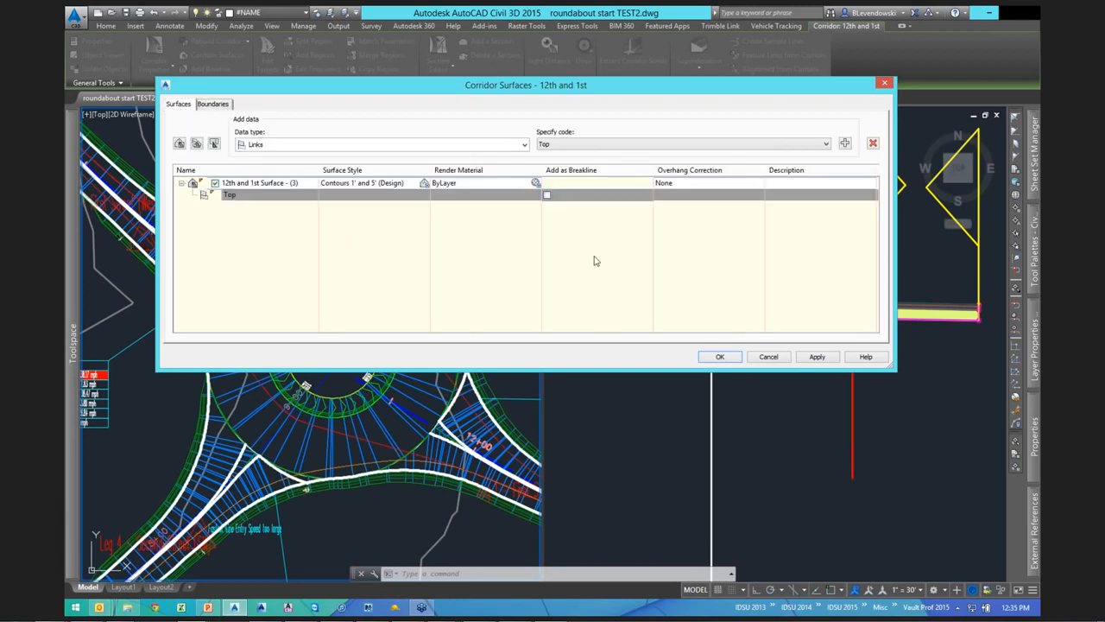
pyautogui.click(718, 357)
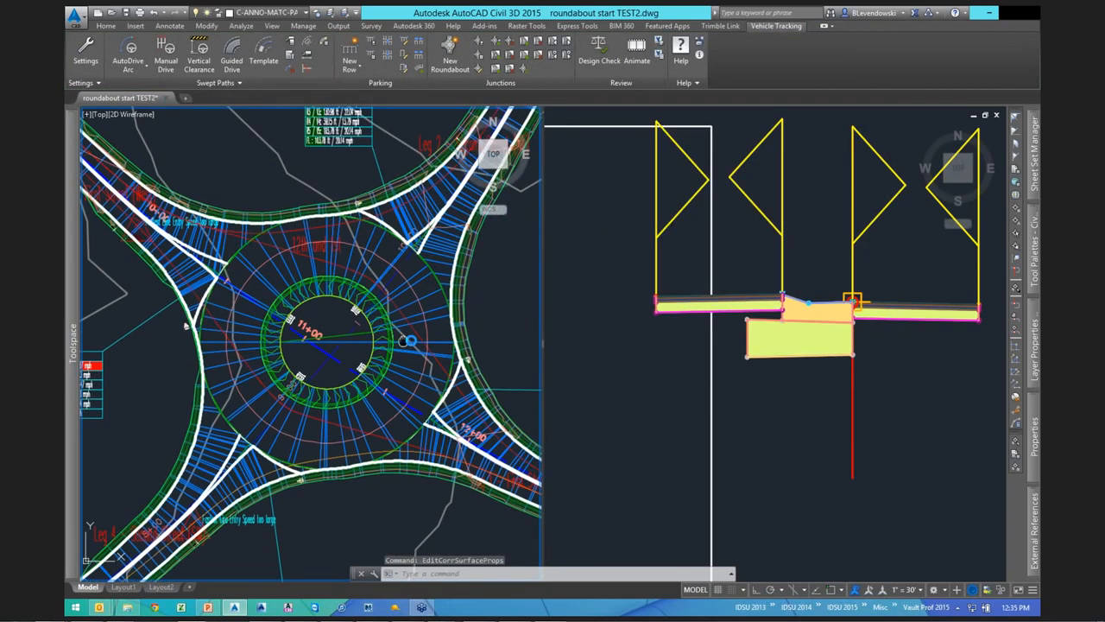
pyautogui.middleClick(312, 335)
pyautogui.press('Escape')
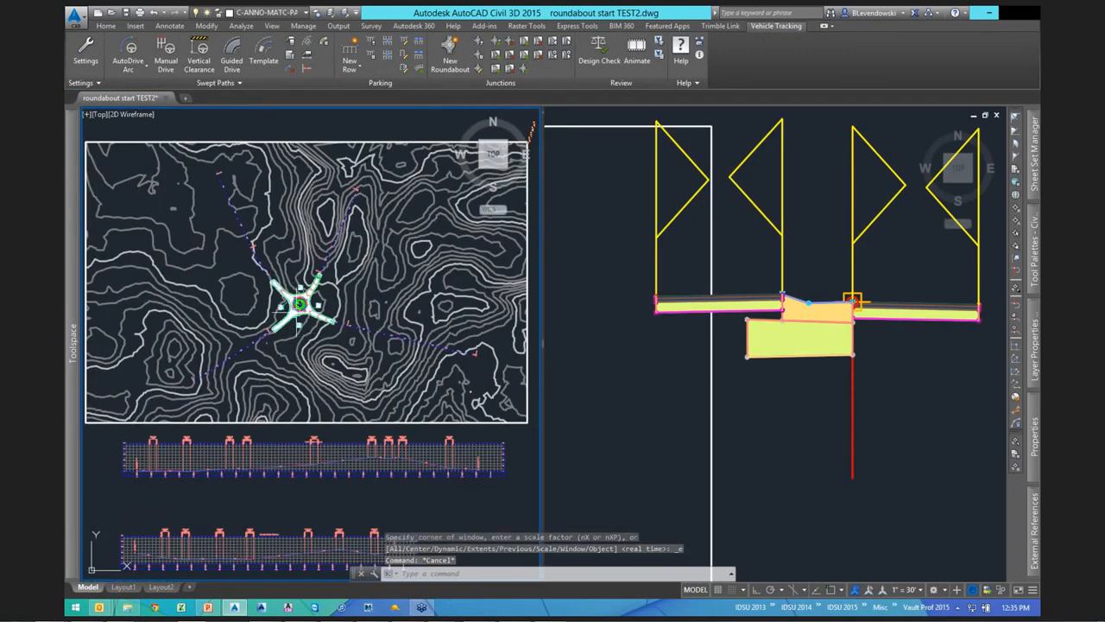
# Switch the model space from the split layout to a single viewport showing the 12th and 1st roundabout in plan.
pyautogui.scroll(5, 299, 304)
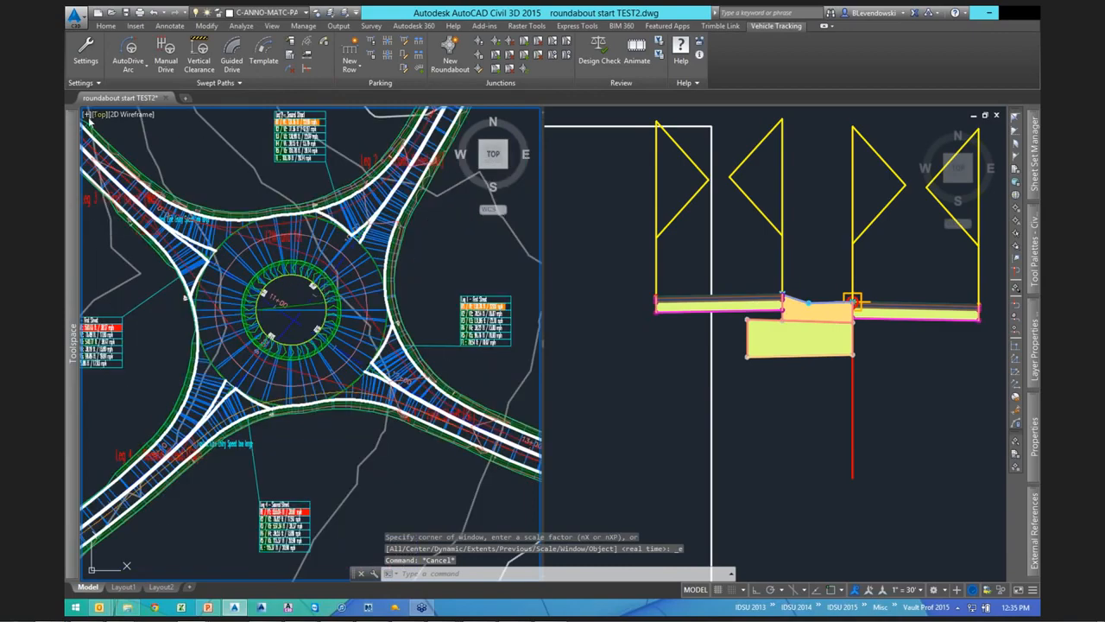
pyautogui.click(85, 114)
pyautogui.moveTo(152, 140)
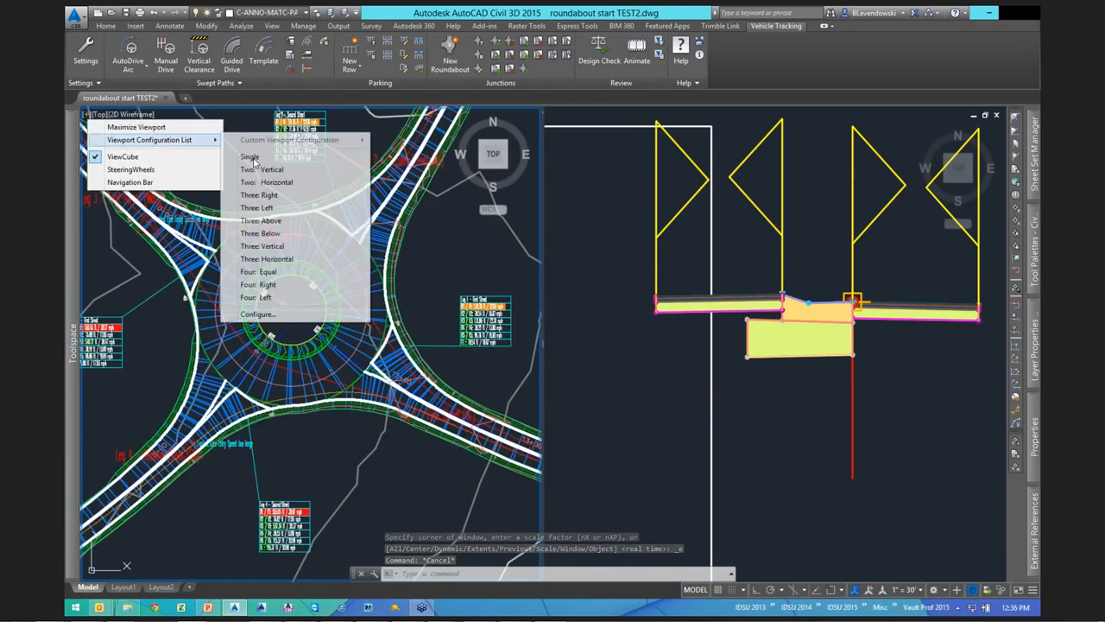
pyautogui.click(250, 157)
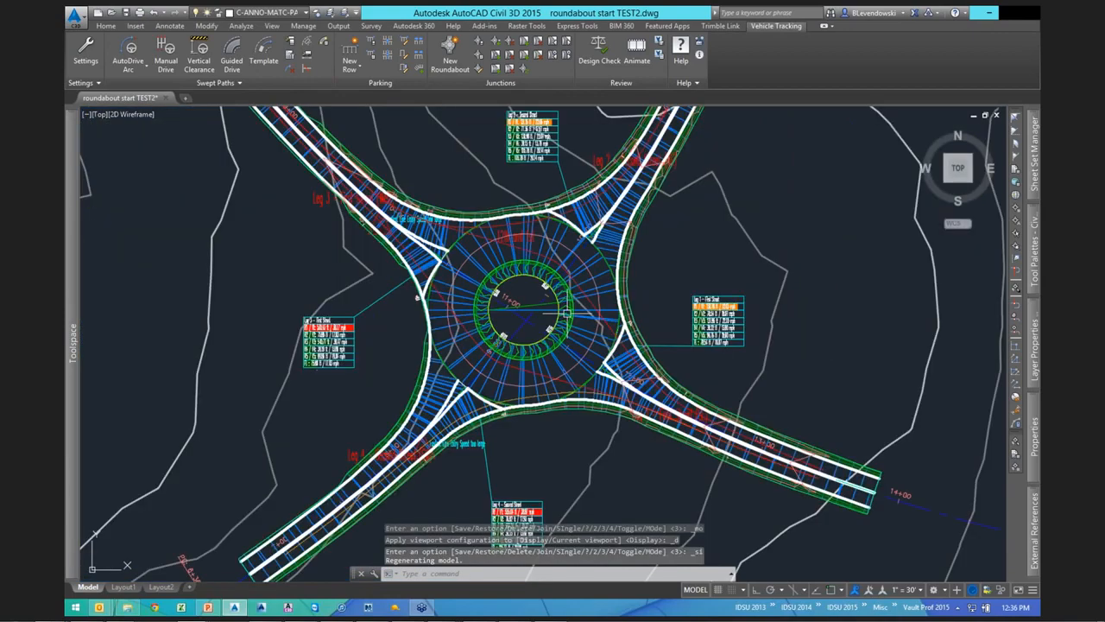
pyautogui.scroll(4, 584, 247)
pyautogui.press('Escape')
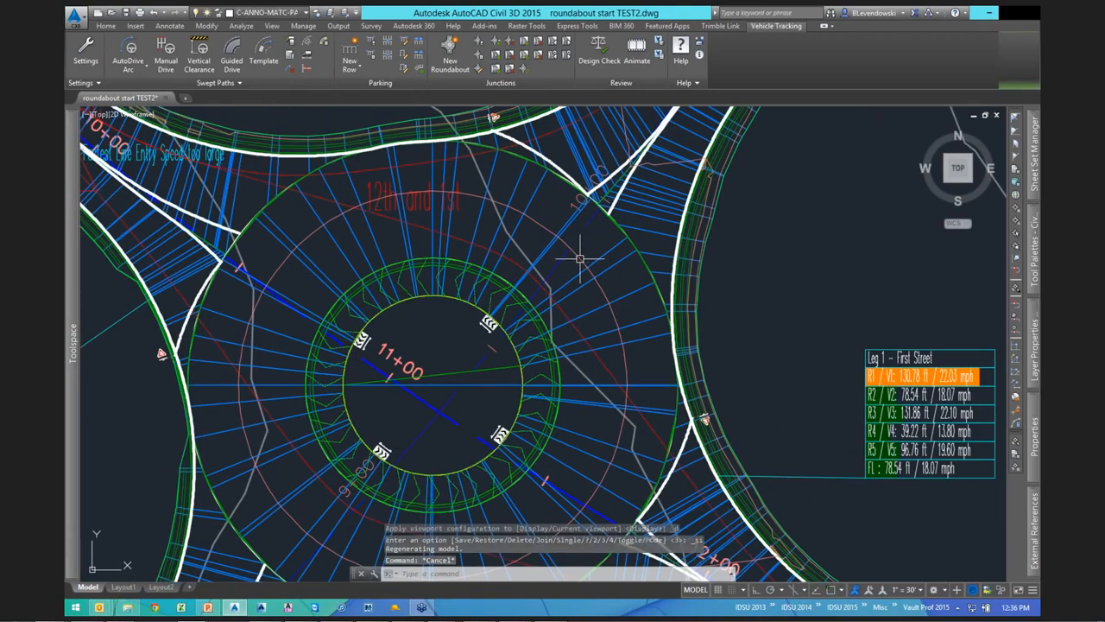
# Select the new 12th and 1st corridor surface and examine its contours across the roundabout.
pyautogui.click(602, 326)
pyautogui.scroll(-2, 623, 448)
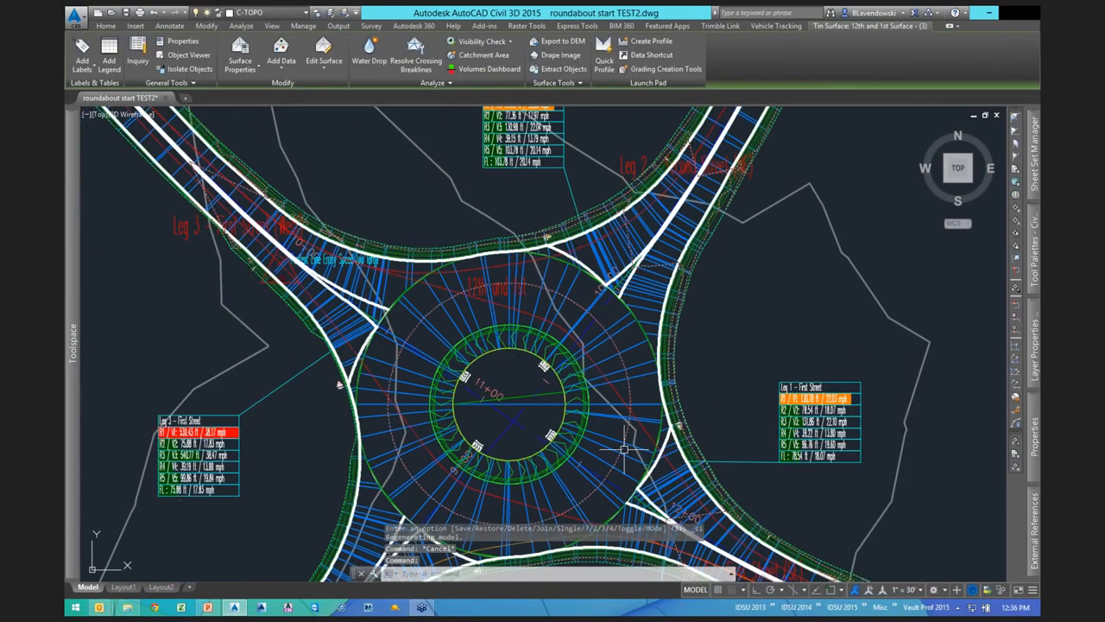
pyautogui.moveTo(623, 448); pyautogui.dragTo(564, 393, button='middle')
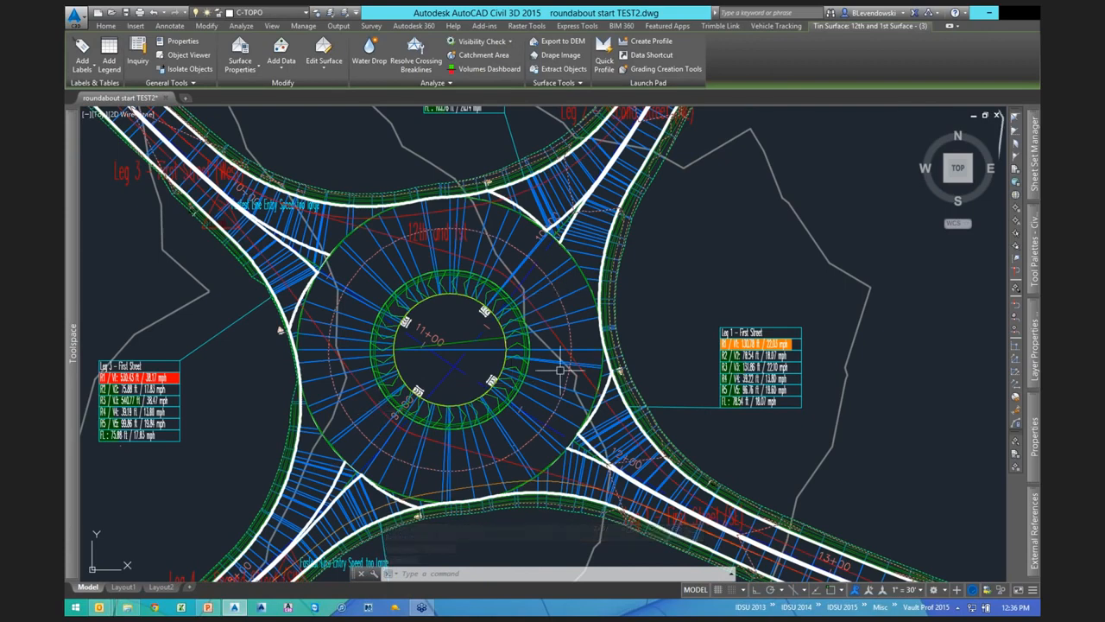
pyautogui.moveTo(561, 370); pyautogui.dragTo(478, 370, button='middle')
pyautogui.press('Escape')
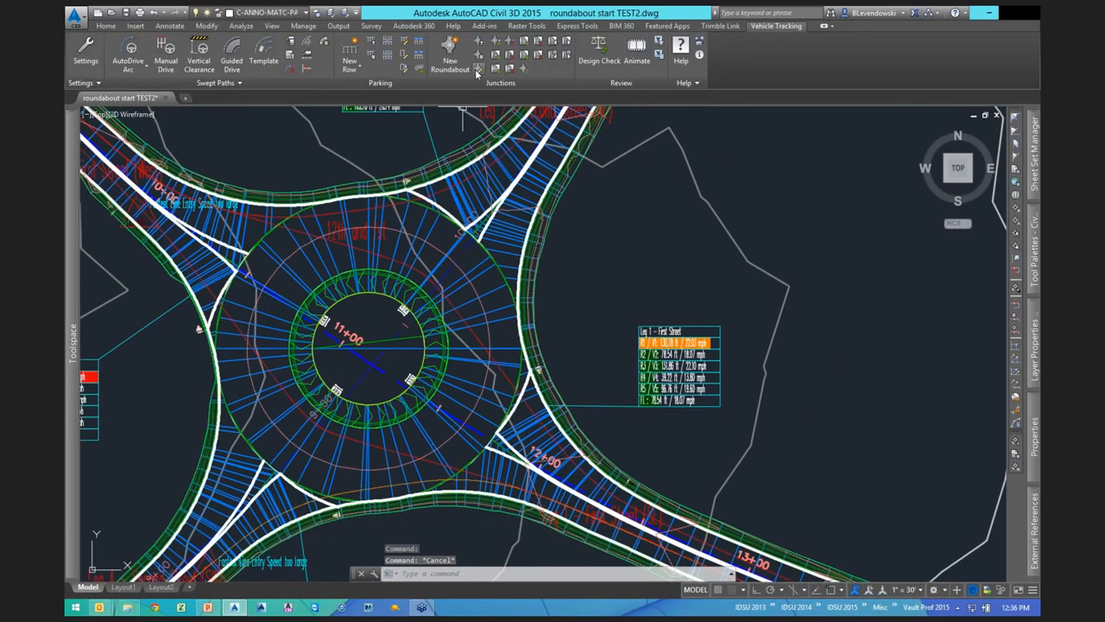
# In the 12th and 1st junction's Roundel Levels & Grades, take the elevation from User Defined Elevation and set the center to 713.
pyautogui.click(477, 74)
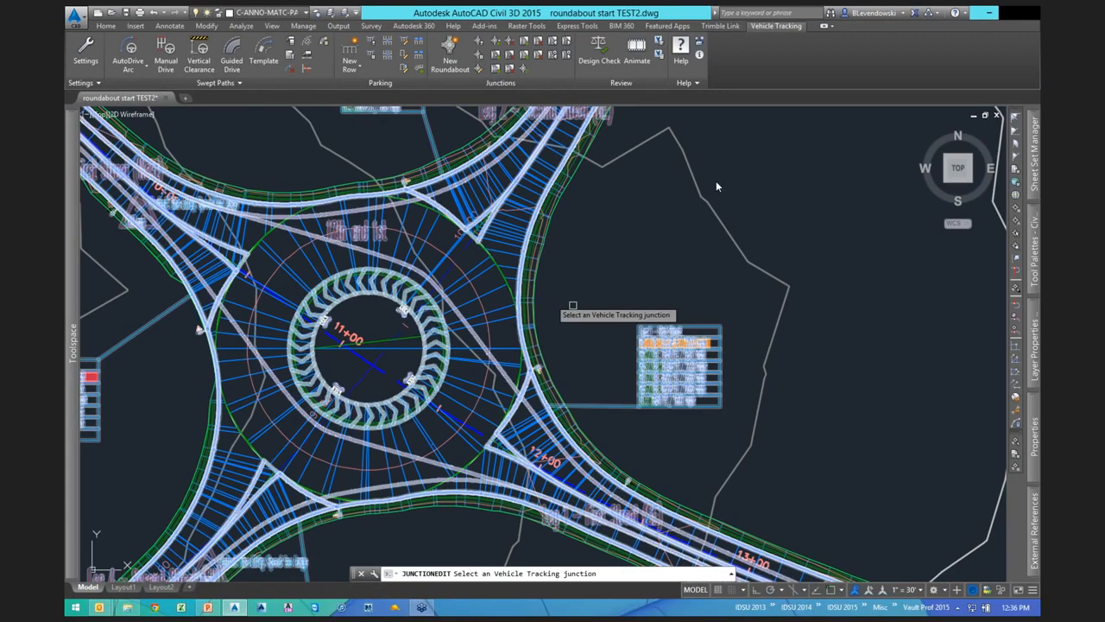
pyautogui.click(719, 180)
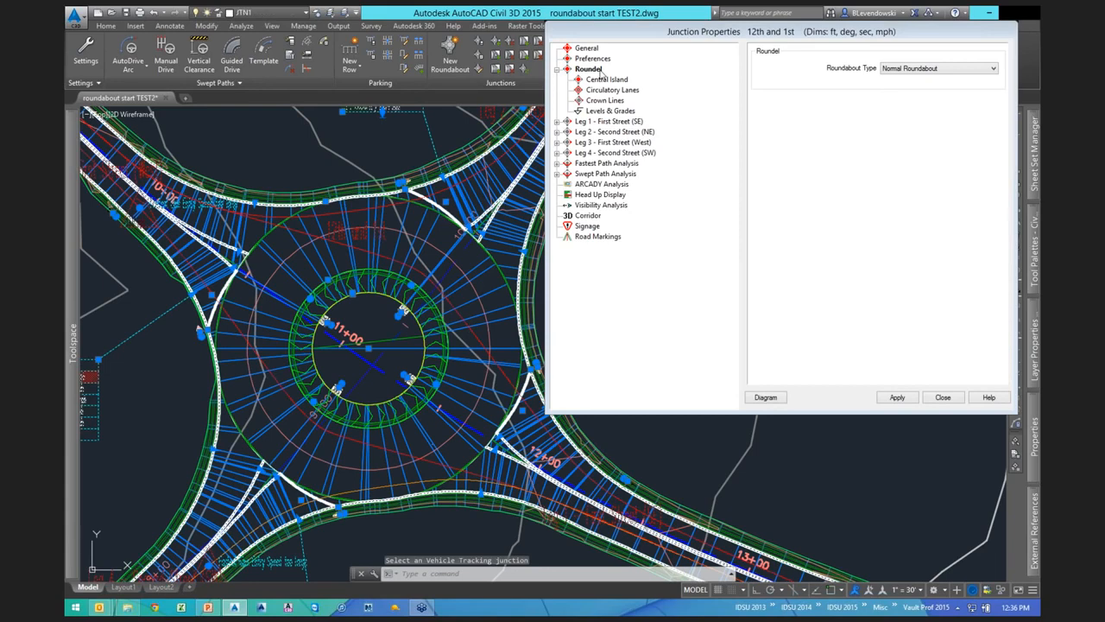
pyautogui.click(609, 112)
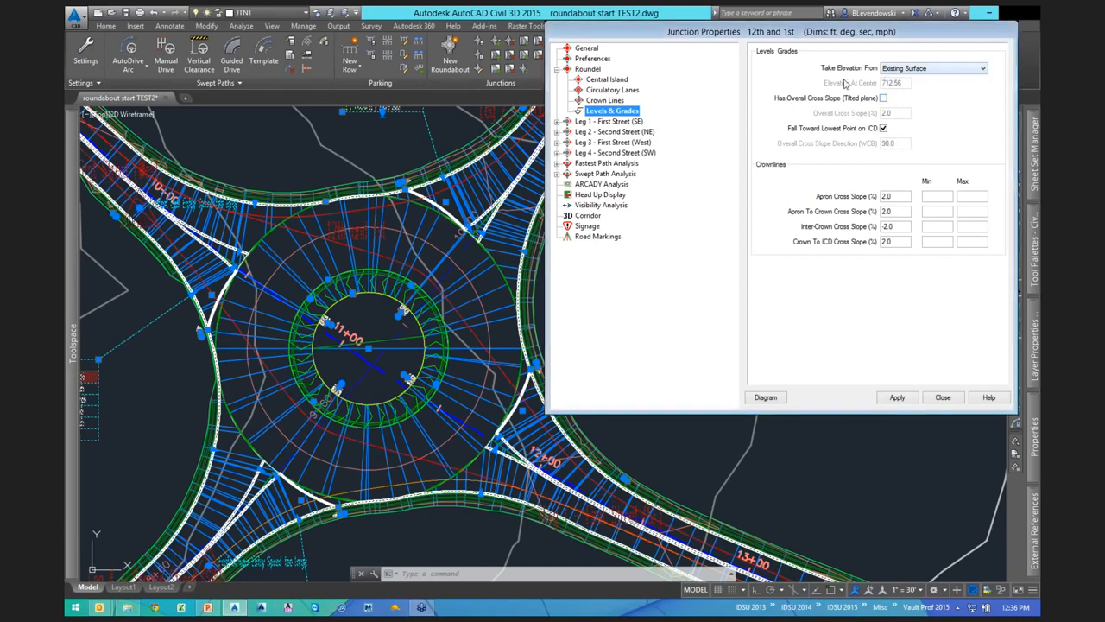
pyautogui.click(942, 70)
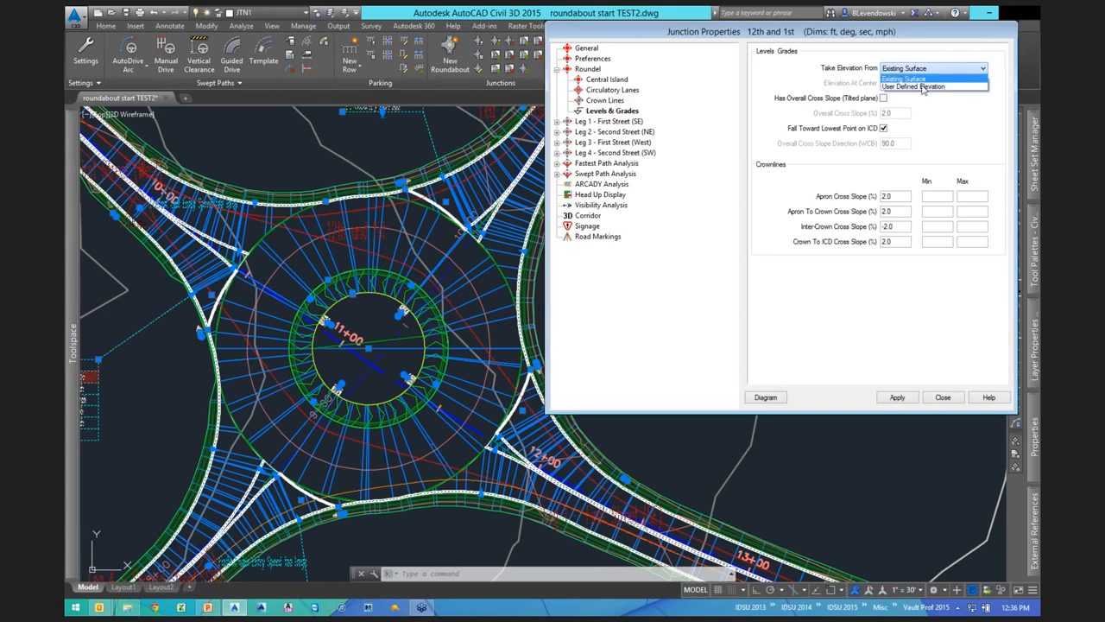
pyautogui.click(916, 86)
pyautogui.doubleClick(910, 83)
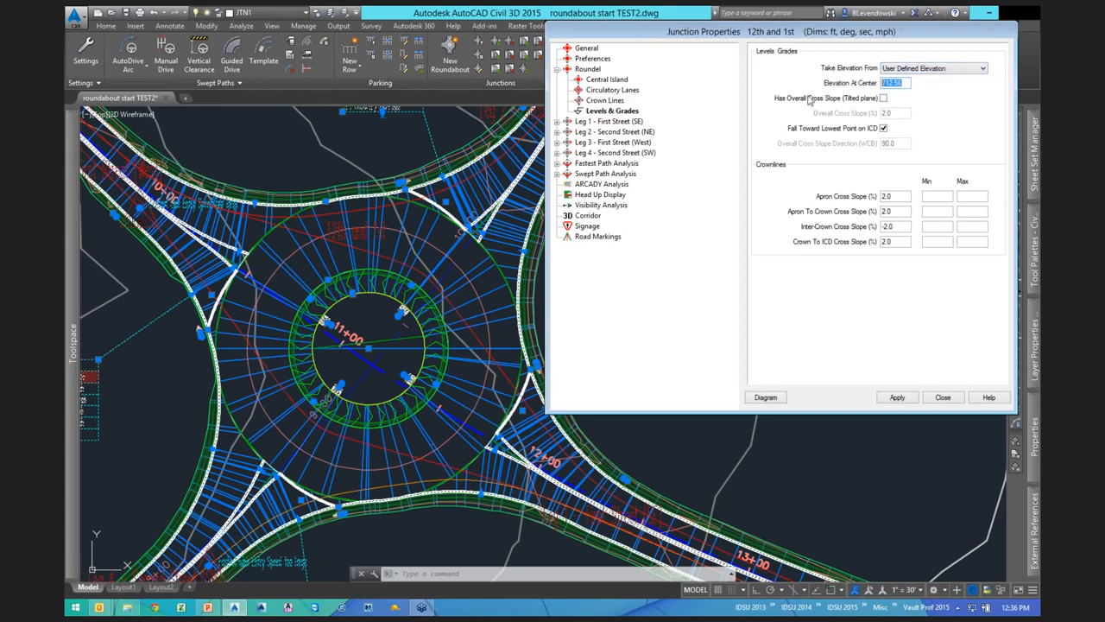
pyautogui.write('713')
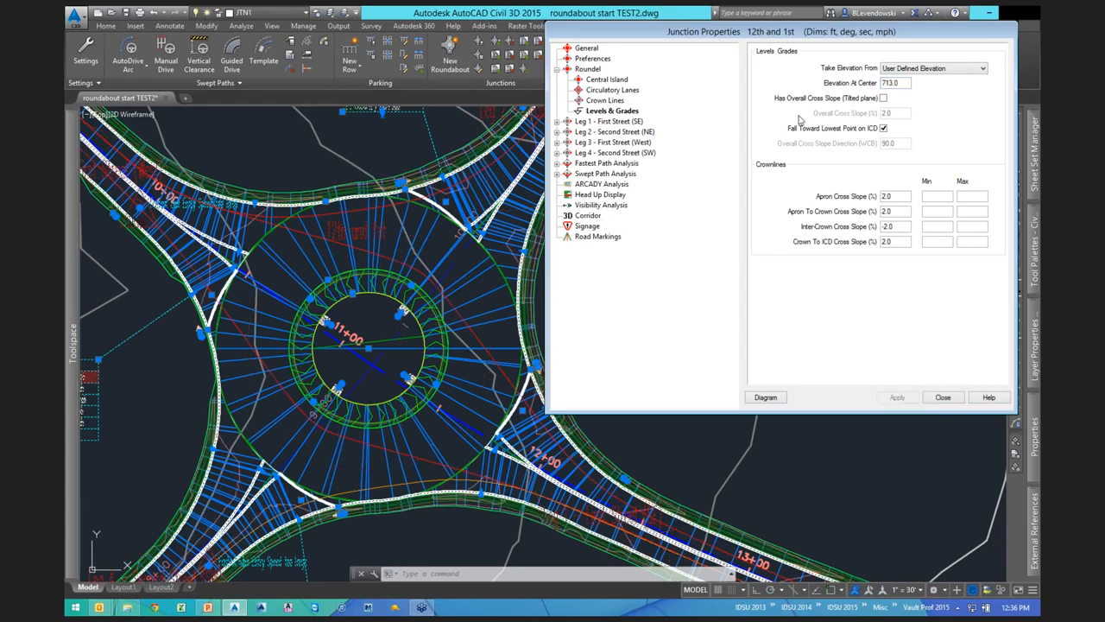
# Enable the roundel's overall cross slope (tilted plane), apply the change and close the junction properties.
pyautogui.click(803, 101)
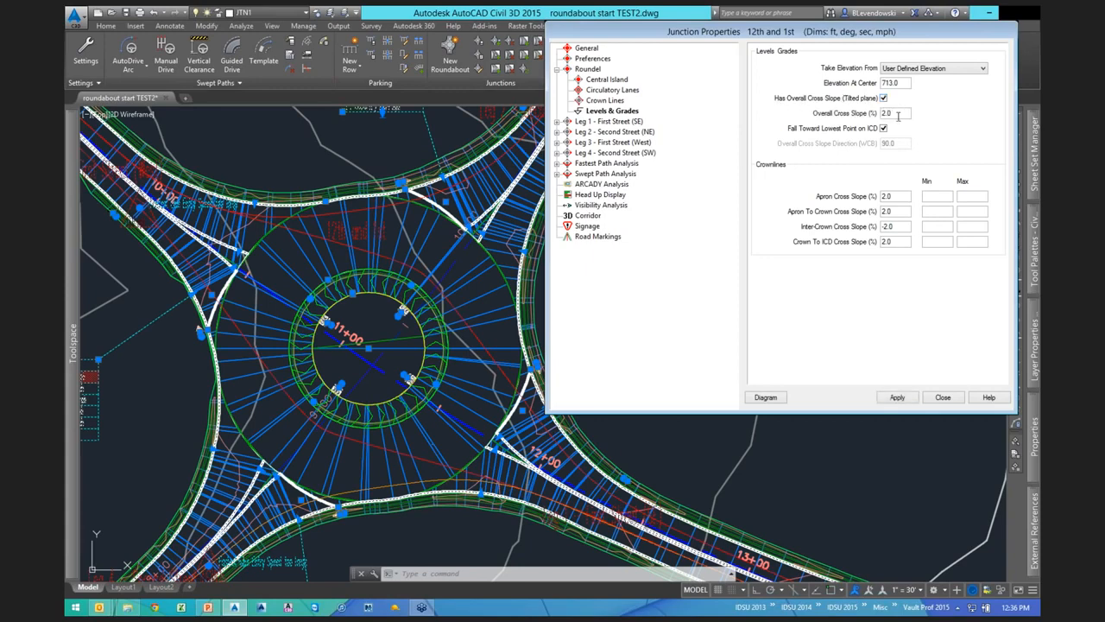
pyautogui.press('Tab')
pyautogui.click(902, 401)
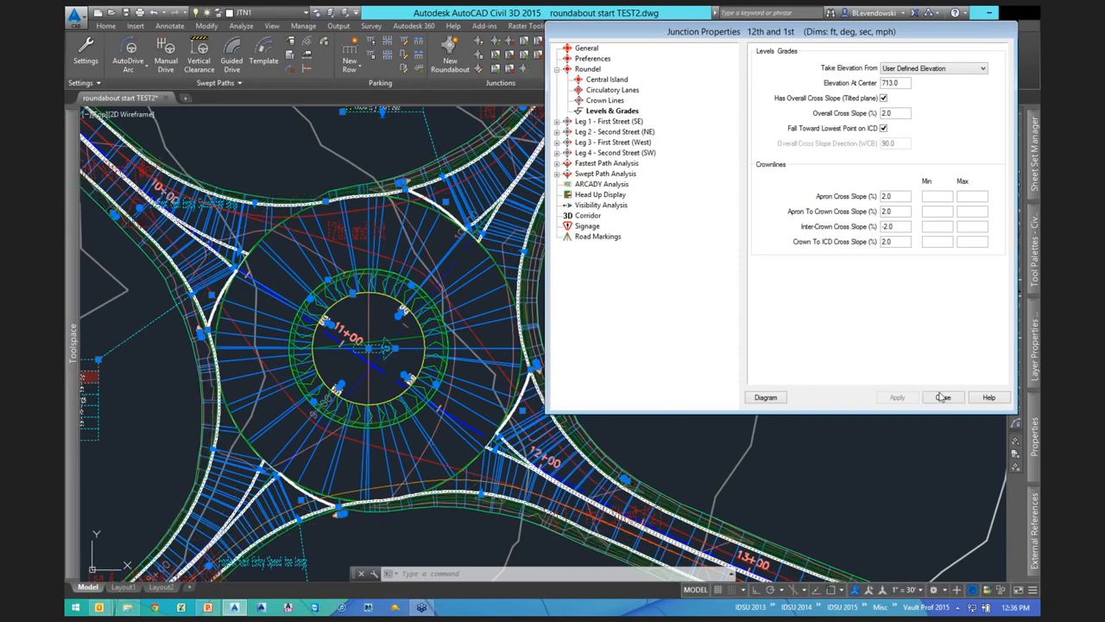
pyautogui.click(943, 397)
# Rebuild the 12th and 1st corridor with the tilted roundel grading.
pyautogui.scroll(5, 392, 351)
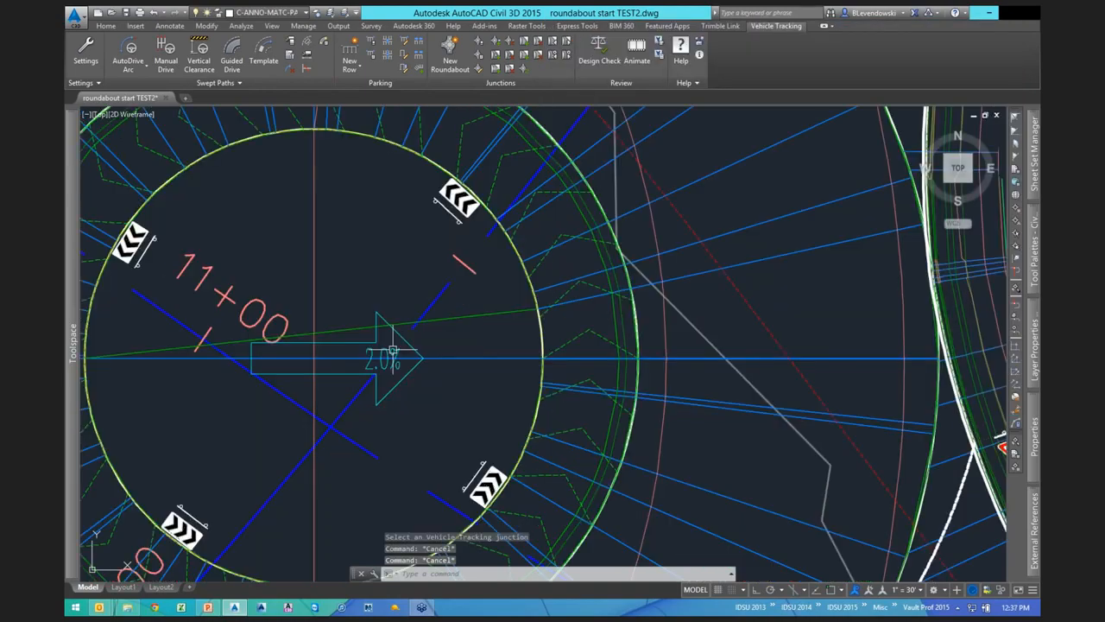
pyautogui.scroll(-4, 393, 351)
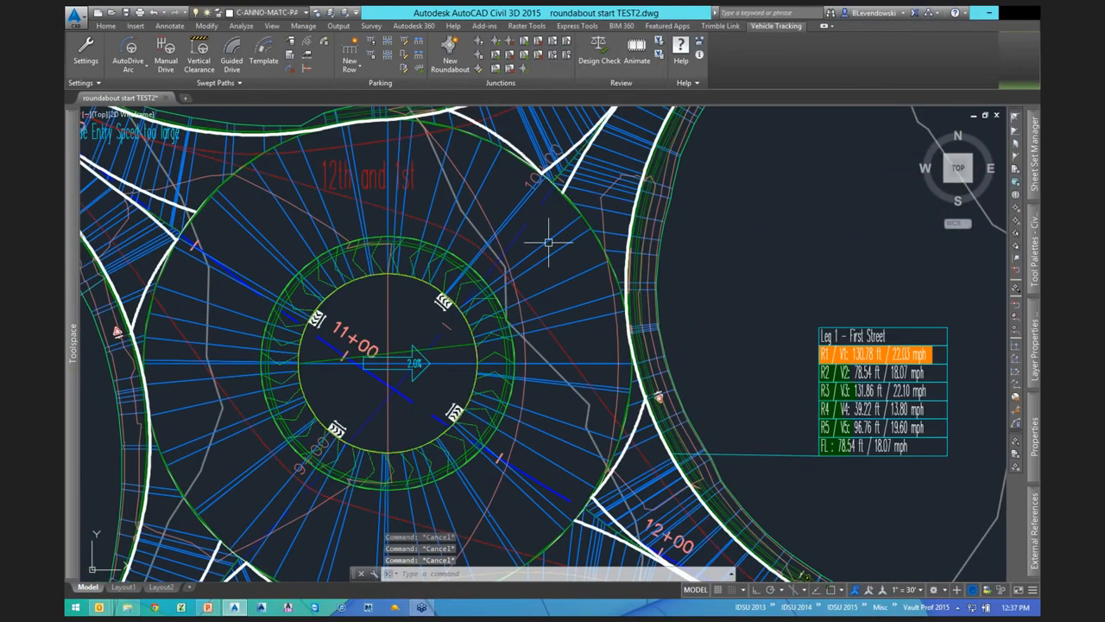
pyautogui.click(412, 249)
pyautogui.click(216, 42)
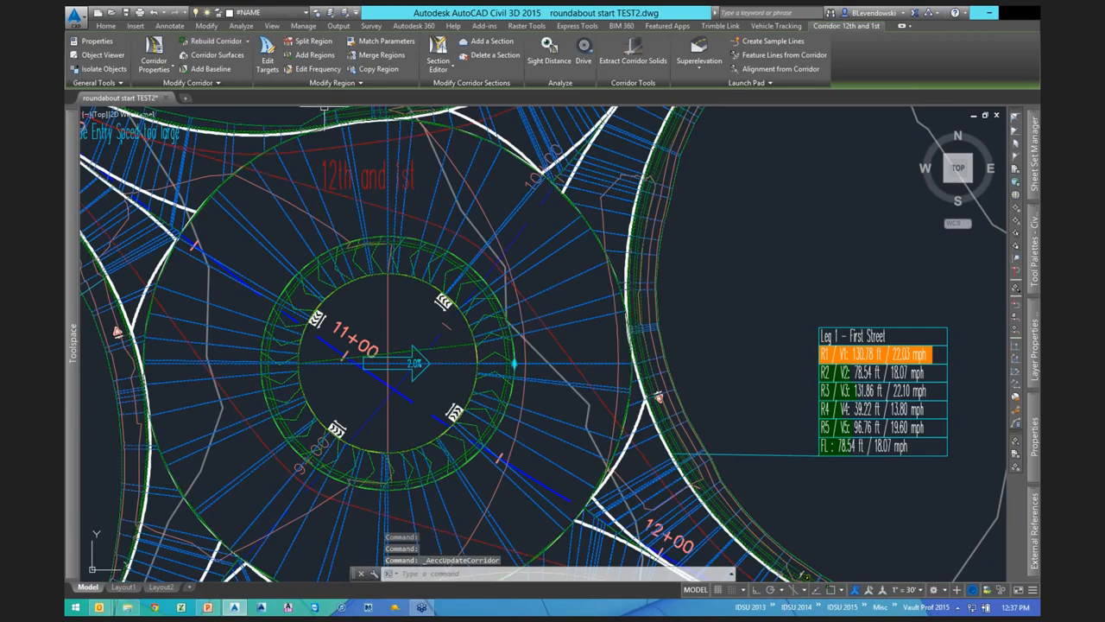
pyautogui.scroll(2, 419, 390)
pyautogui.press('Escape')
pyautogui.scroll(-2, 542, 229)
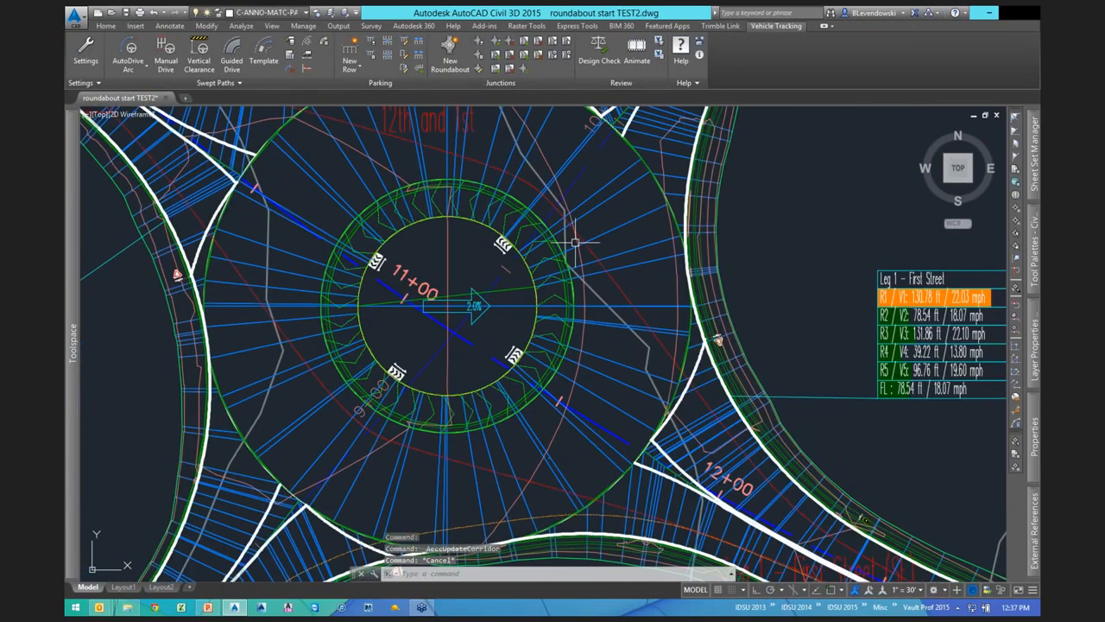
# Add two one-point slope labels to the corridor surface on the circulatory lanes north and northeast of the central island.
pyautogui.scroll(-2, 559, 194)
pyautogui.click(512, 186)
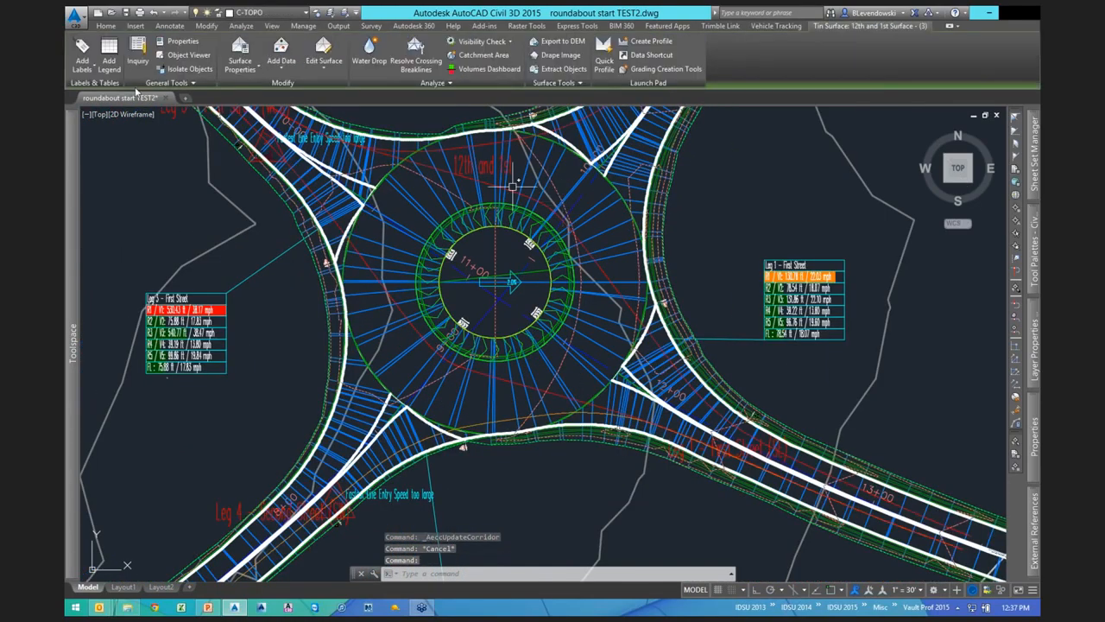
pyautogui.click(81, 76)
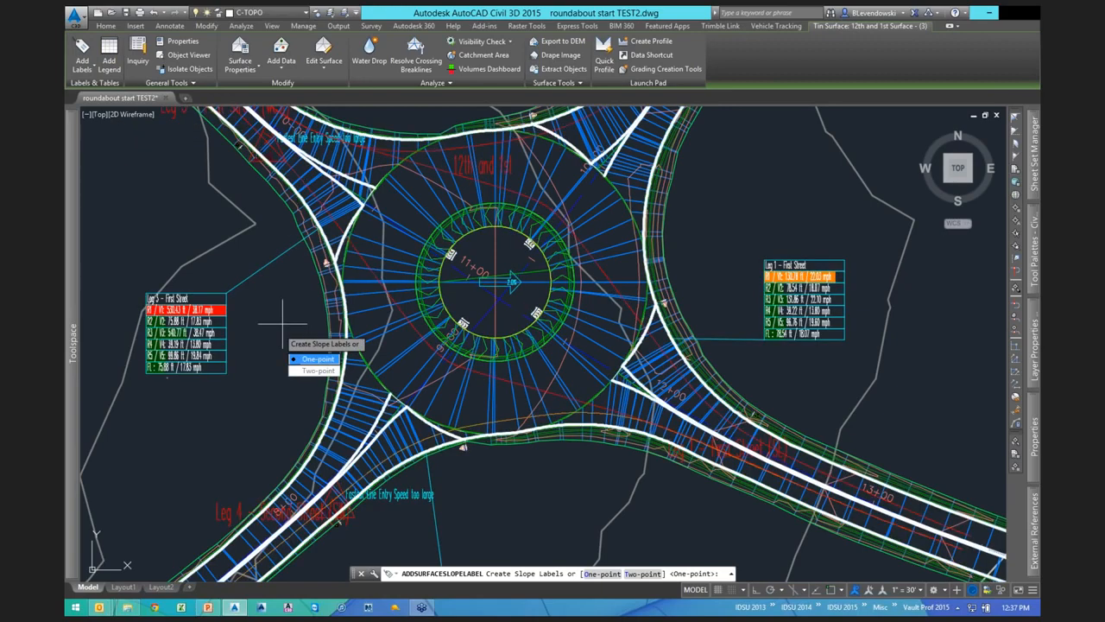
pyautogui.press('Return')
pyautogui.scroll(3, 427, 206)
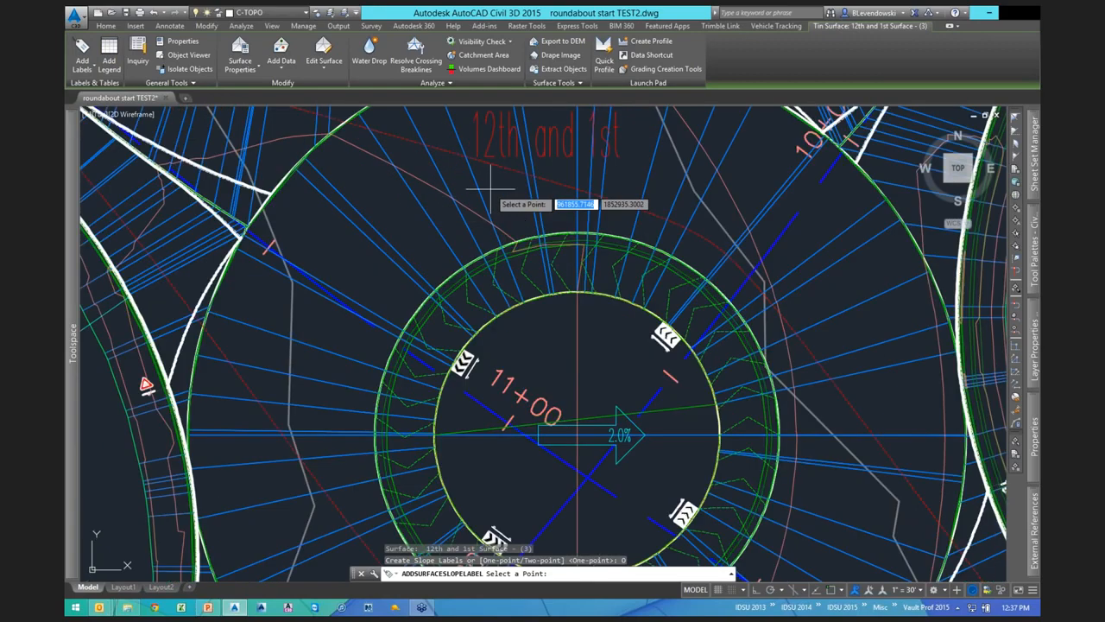
pyautogui.click(499, 186)
pyautogui.click(757, 177)
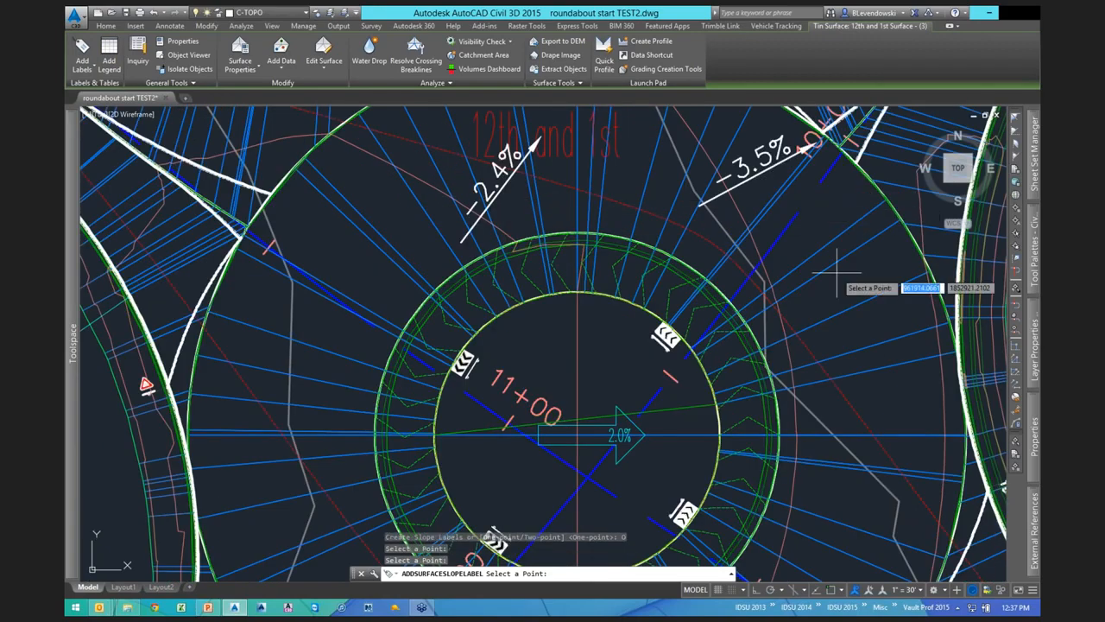
pyautogui.press('Escape')
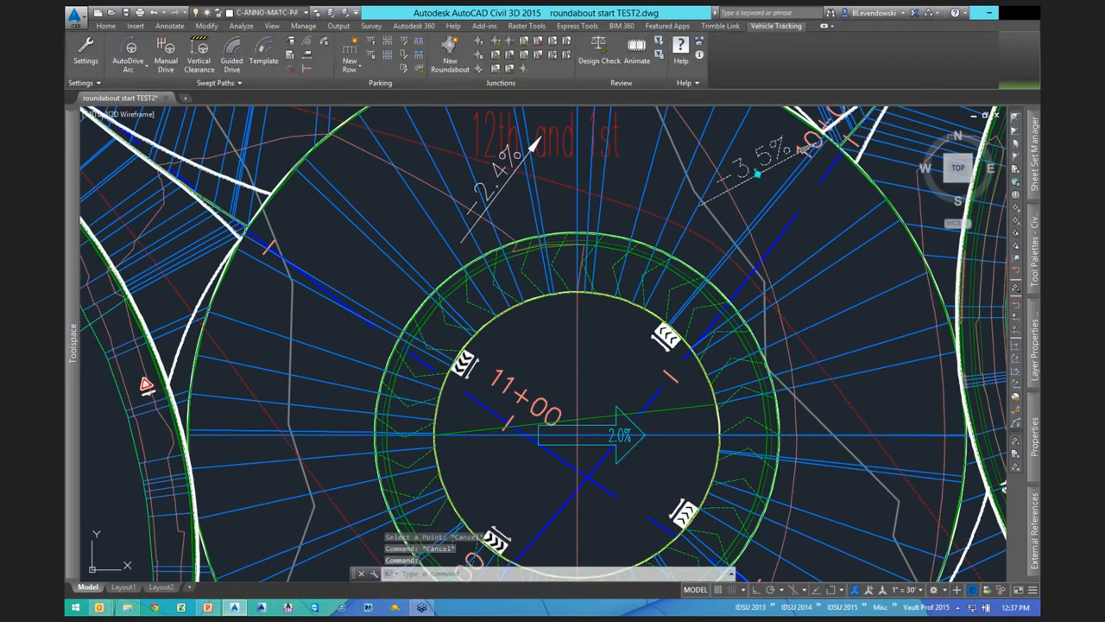
pyautogui.click(760, 169)
pyautogui.click(501, 196)
pyautogui.scroll(-5, 502, 220)
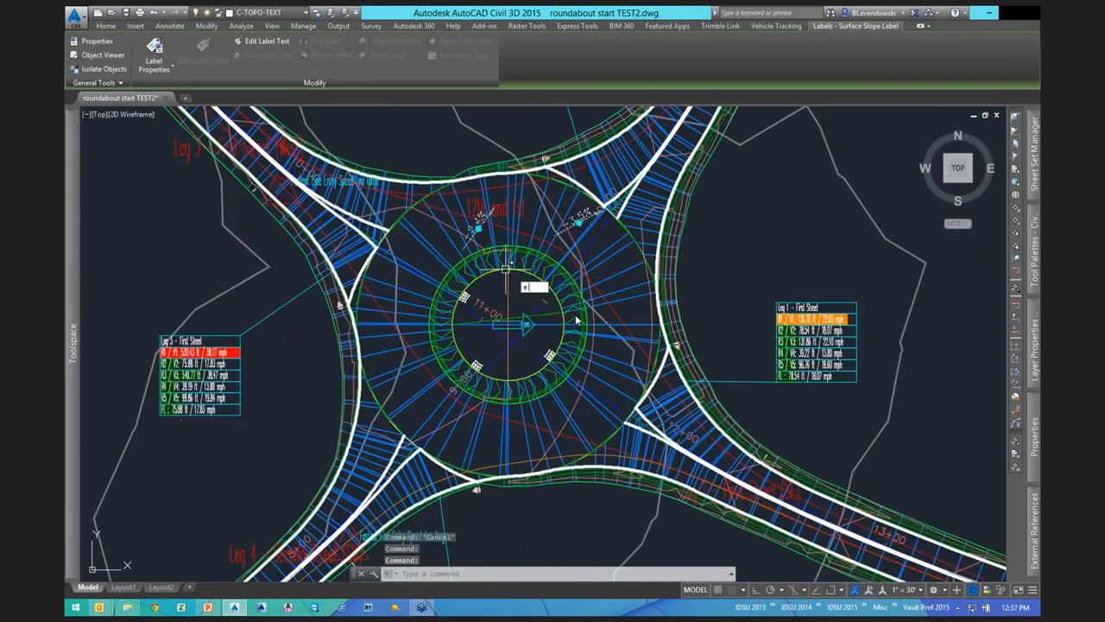
pyautogui.write('E')
pyautogui.press('Escape')
pyautogui.press('Escape')
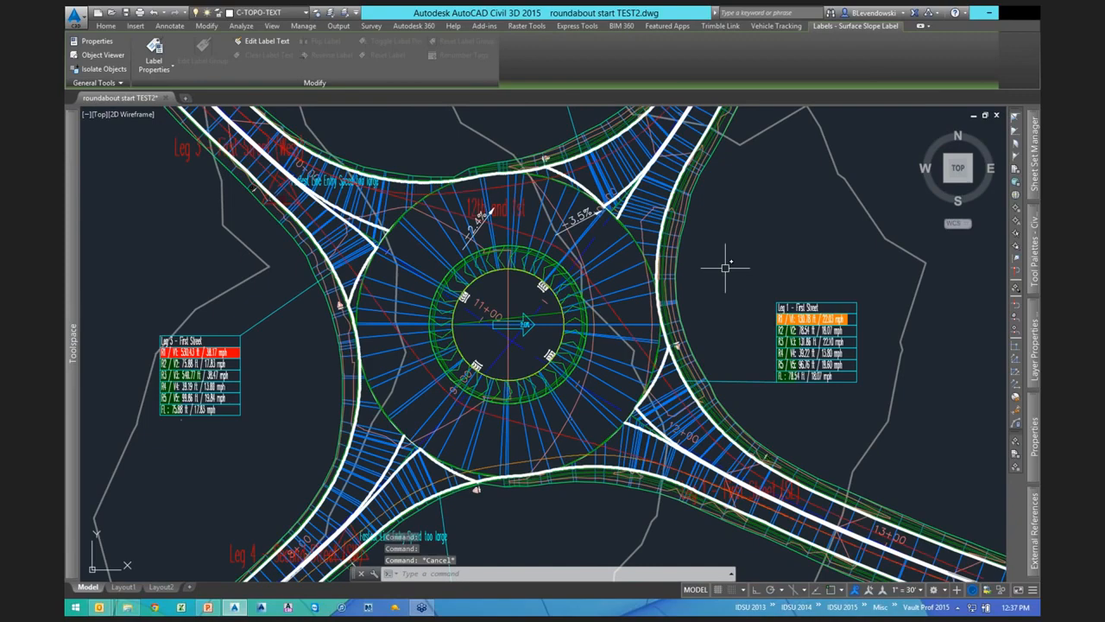
# Rotate the junction's cross slope arrow in the central island so that it points north-northwest.
pyautogui.scroll(2, 589, 337)
pyautogui.scroll(4, 494, 324)
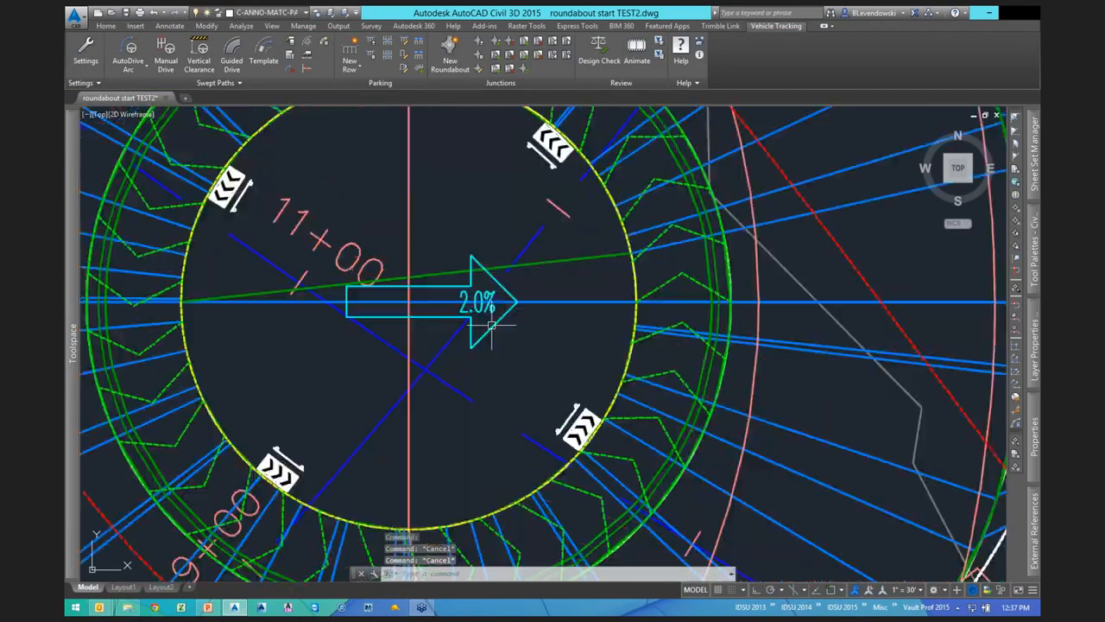
pyautogui.click(494, 324)
pyautogui.scroll(-2, 499, 363)
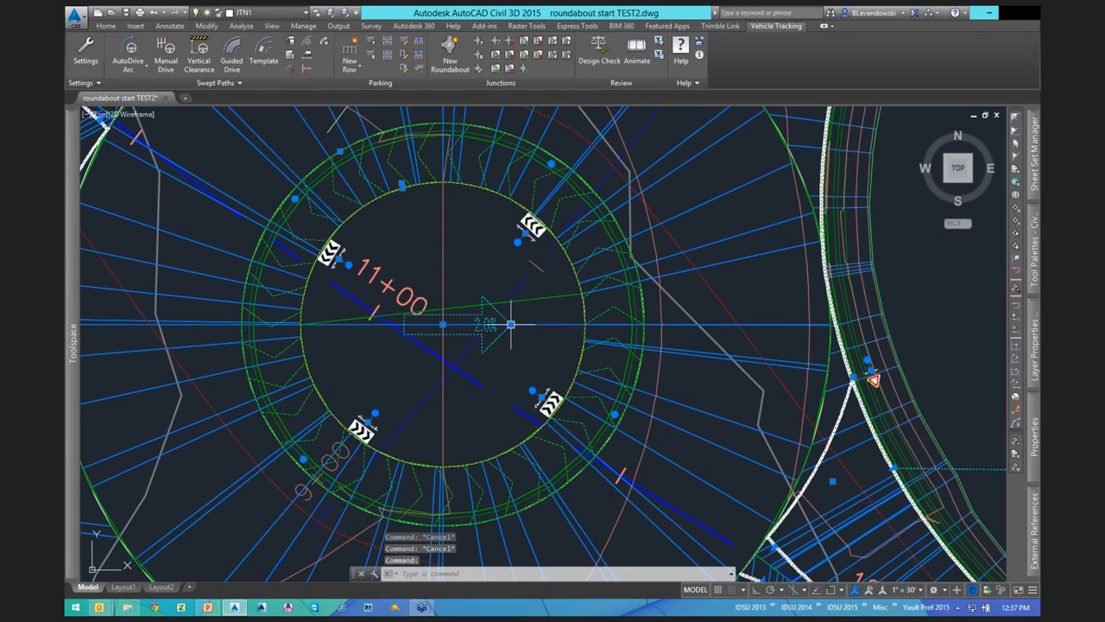
pyautogui.click(510, 325)
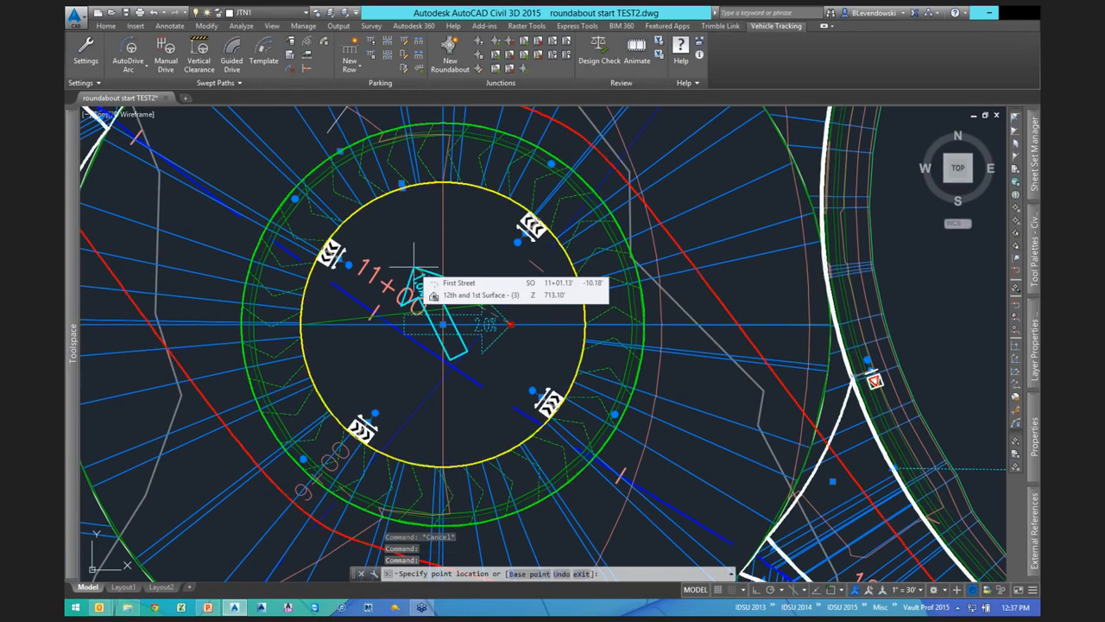
pyautogui.click(415, 267)
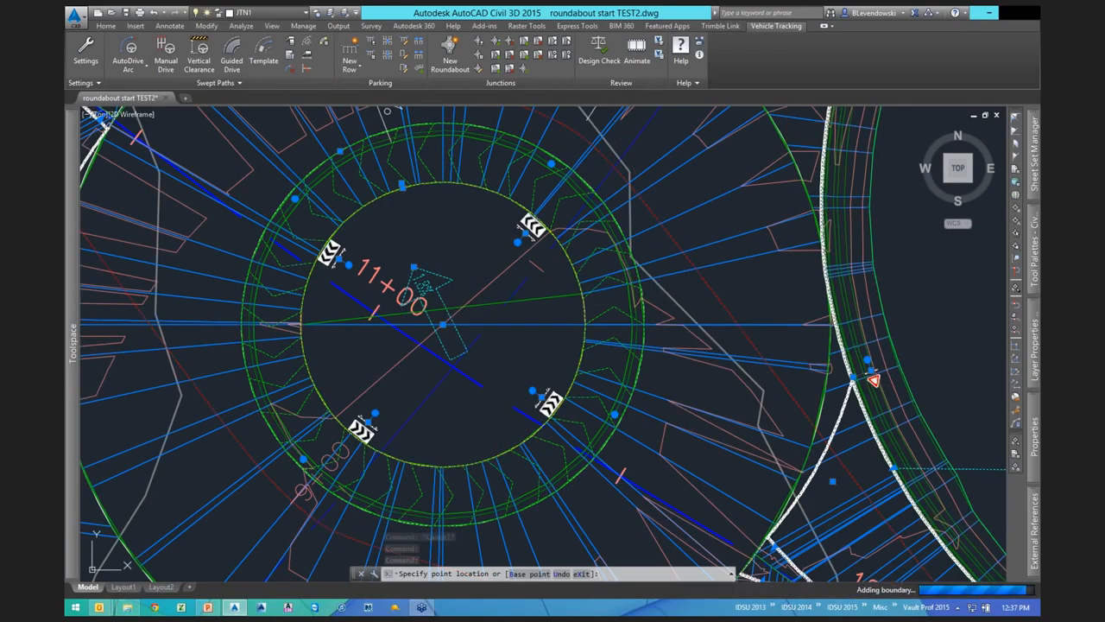
pyautogui.scroll(-4, 507, 315)
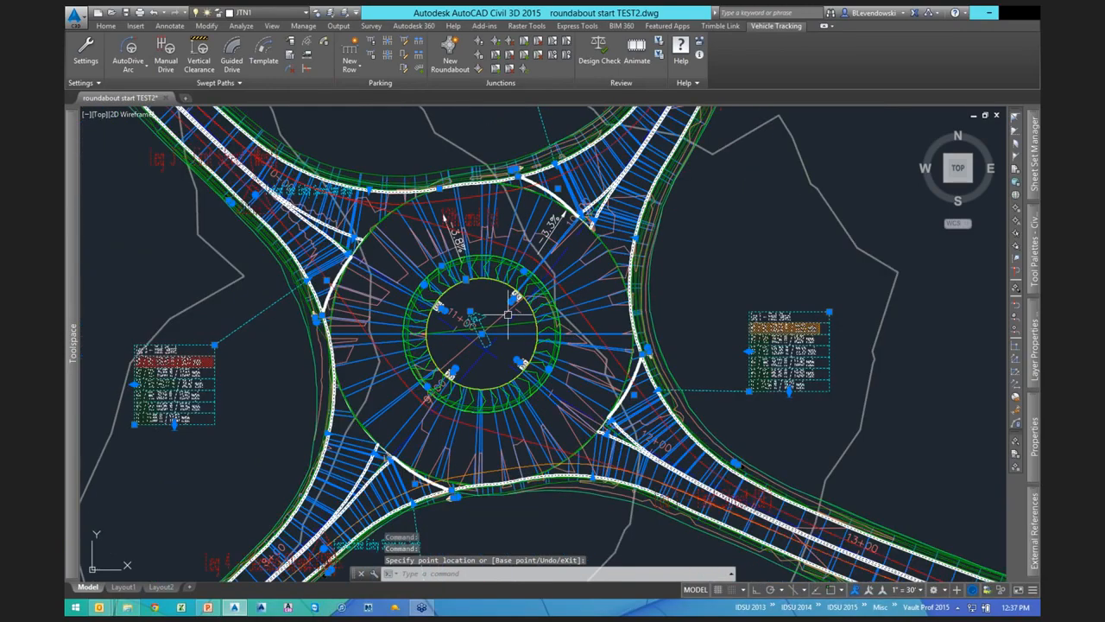
pyautogui.scroll(3, 510, 216)
pyautogui.press('Escape')
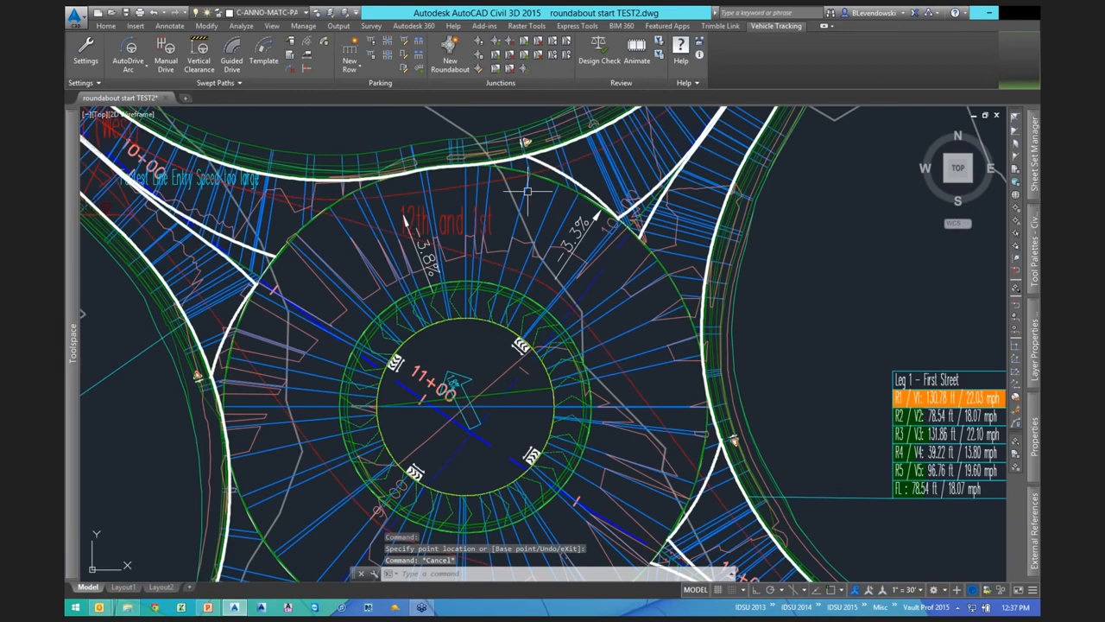
# Rebuild the 12th and 1st corridor so that it follows the rotated cross slope direction.
pyautogui.click(527, 192)
pyautogui.click(214, 43)
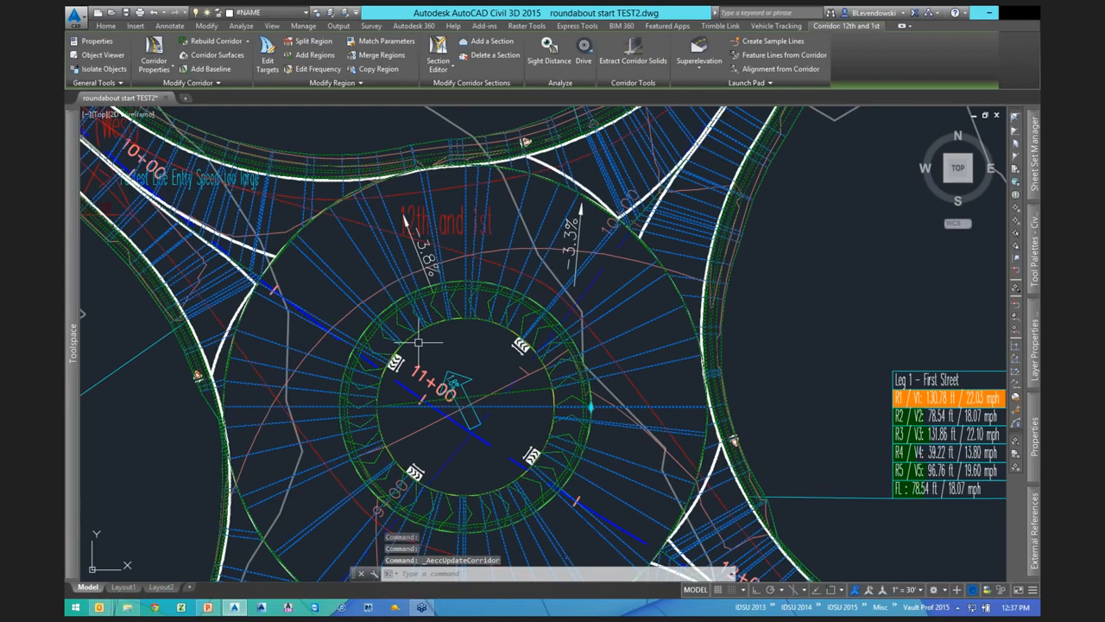
pyautogui.press('Escape')
pyautogui.press('Escape')
# Set the 12th and 1st junction's roundel overall cross slope to 2% and its overall cross slope direction to 320.
pyautogui.moveTo(403, 411); pyautogui.dragTo(344, 394, button='middle')
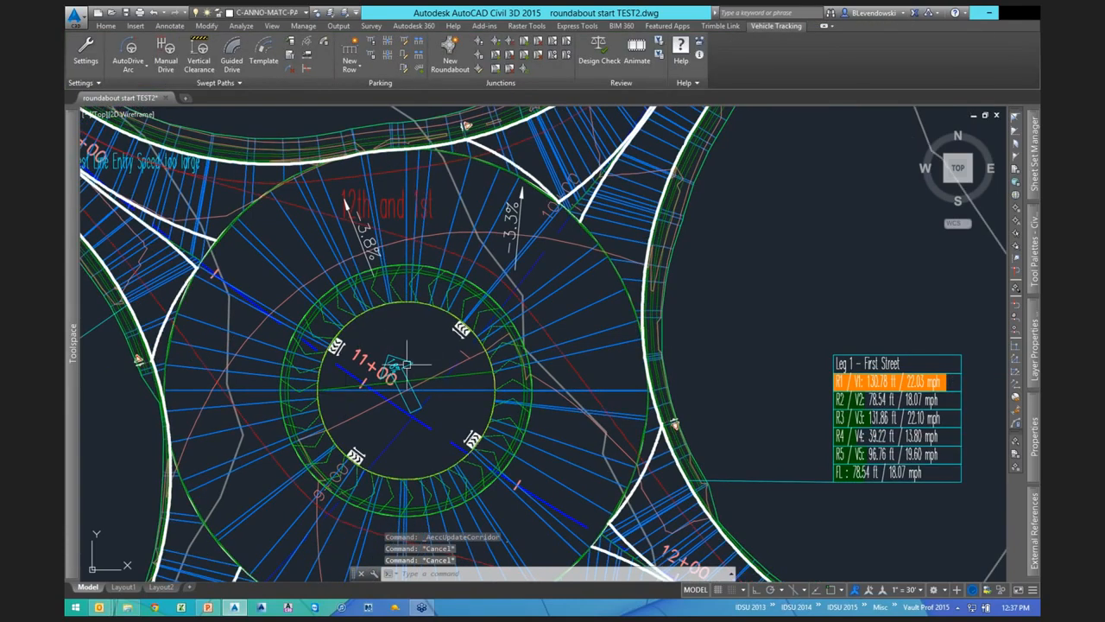
pyautogui.click(478, 69)
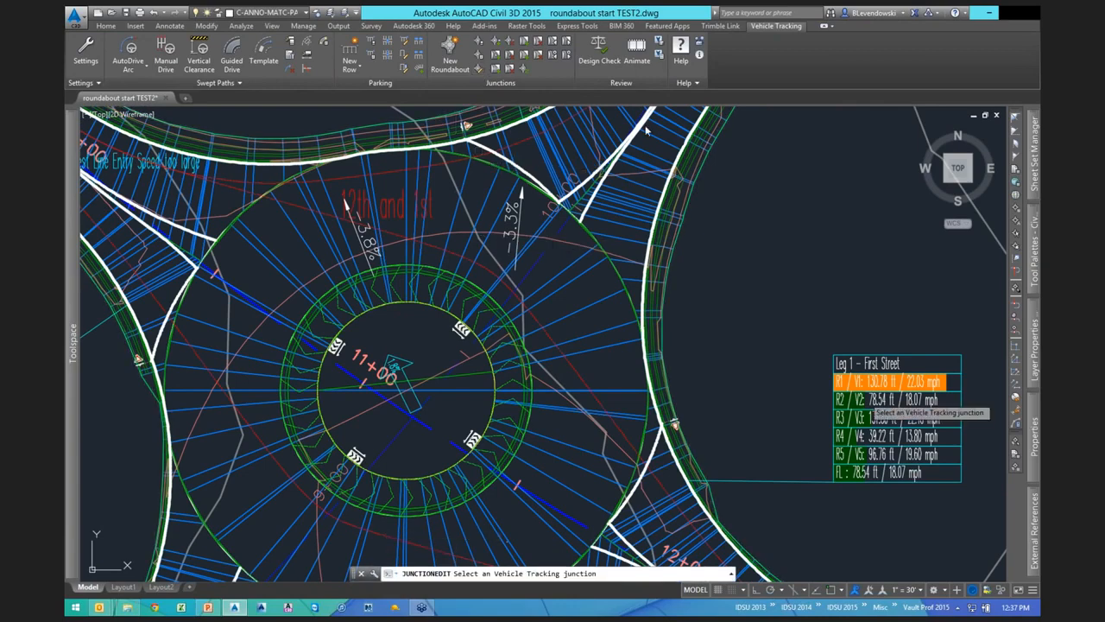
pyautogui.click(675, 114)
pyautogui.write('2')
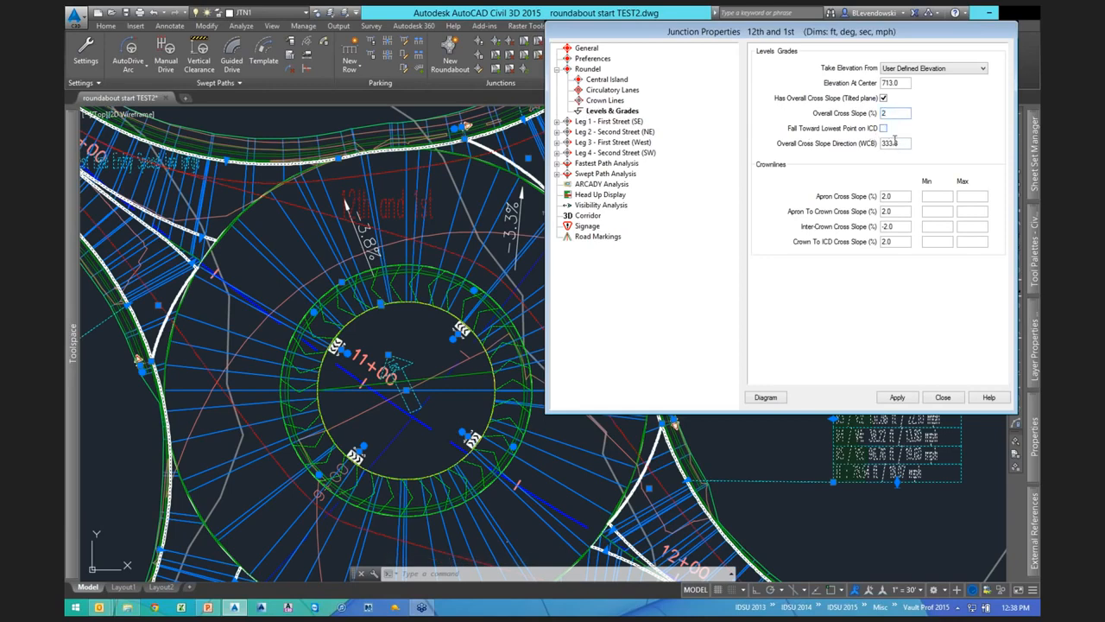
pyautogui.doubleClick(903, 144)
pyautogui.write('320')
pyautogui.click(898, 398)
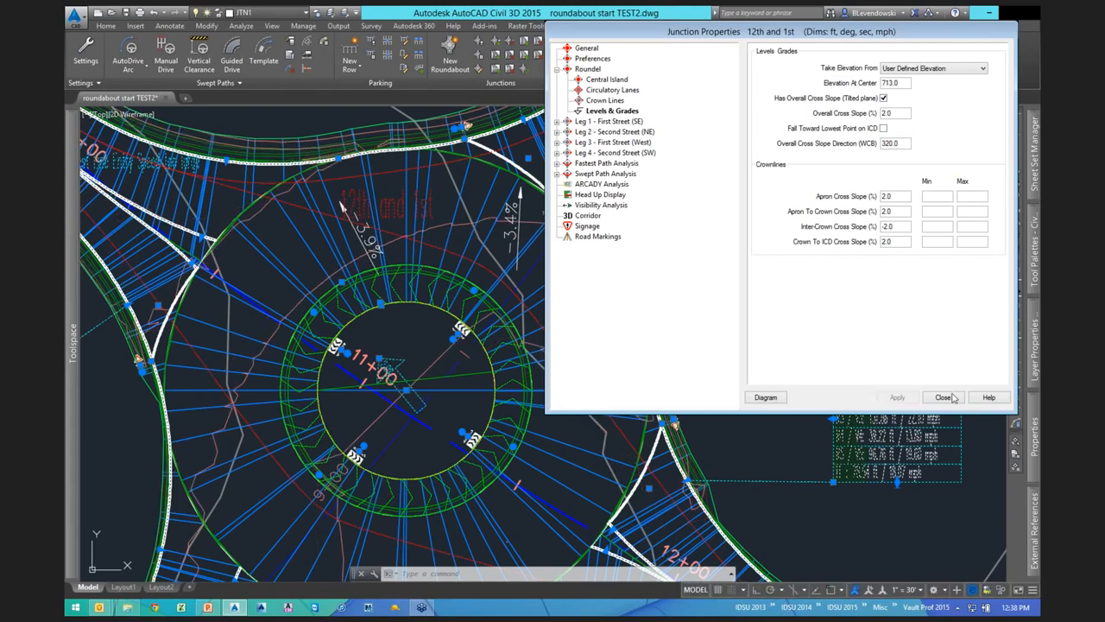
pyautogui.click(954, 398)
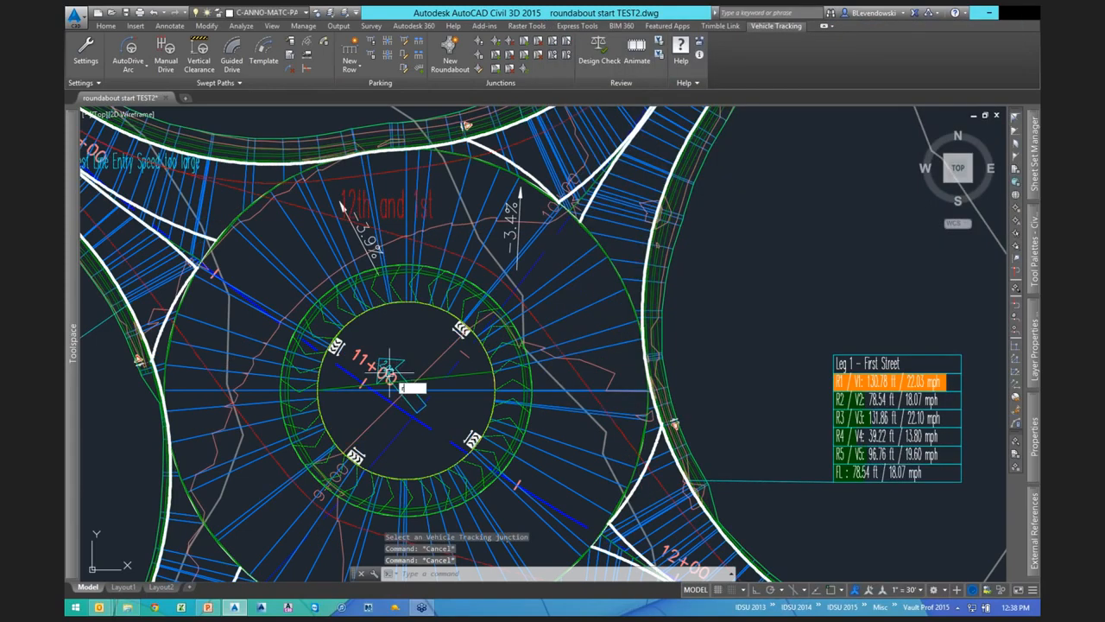
# Rebuild the 12th and 1st corridor with the new cross slope direction and regenerate the drawing.
pyautogui.write('rea')
pyautogui.press('Return')
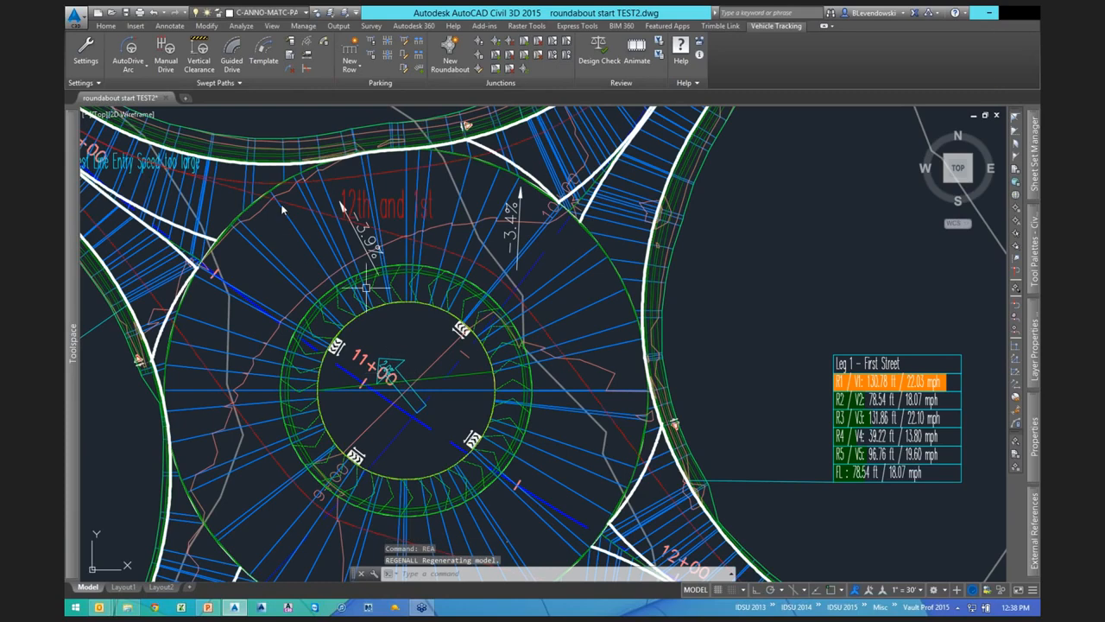
pyautogui.click(303, 237)
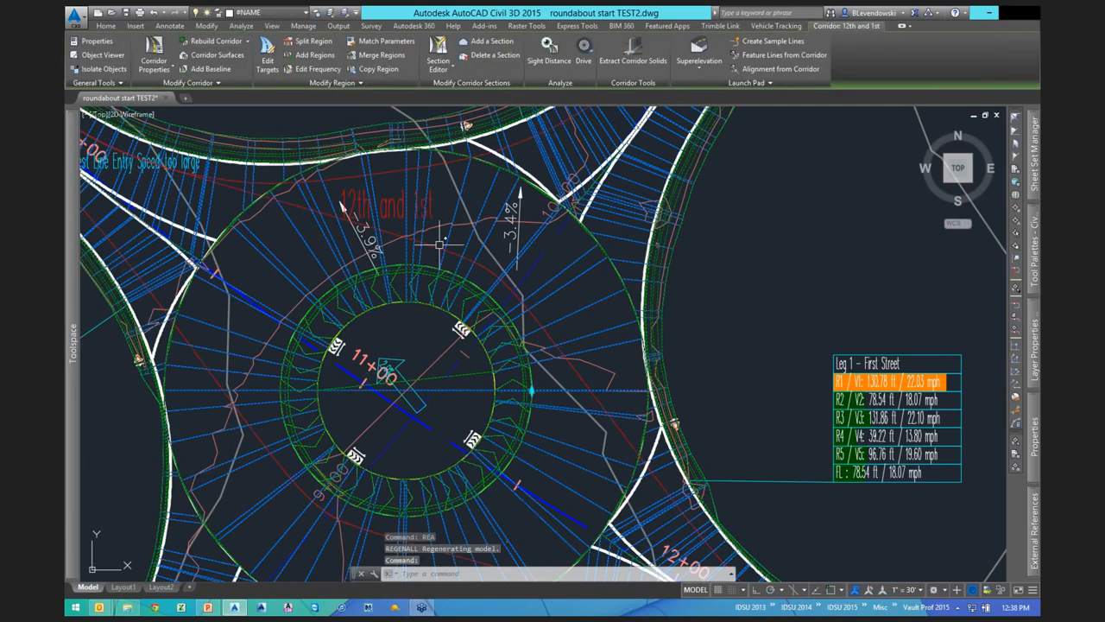
pyautogui.click(211, 41)
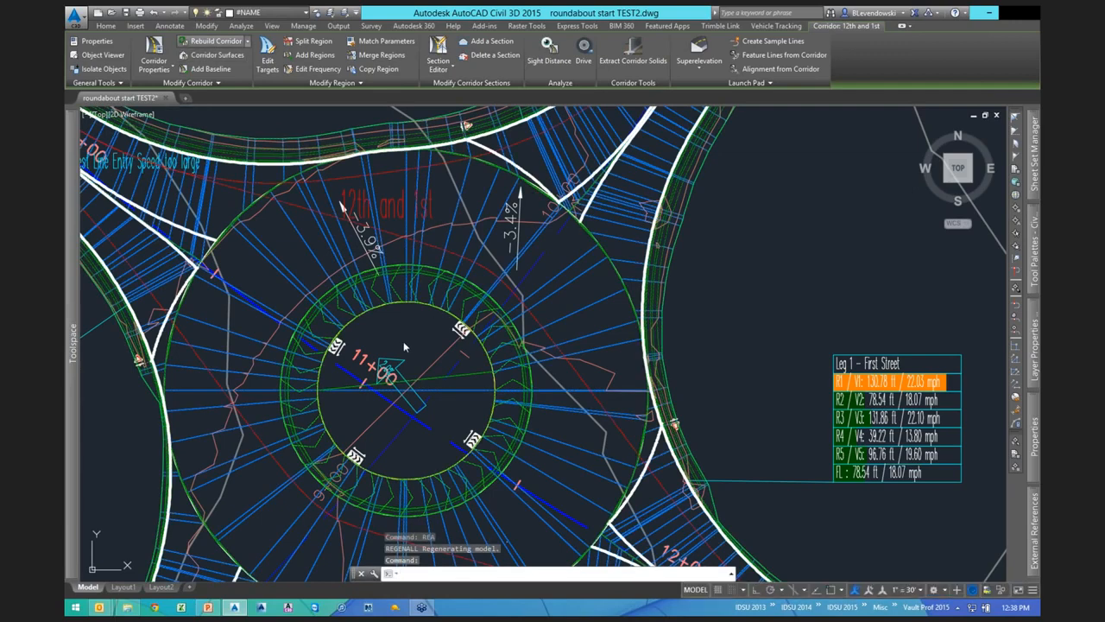
pyautogui.write('rea')
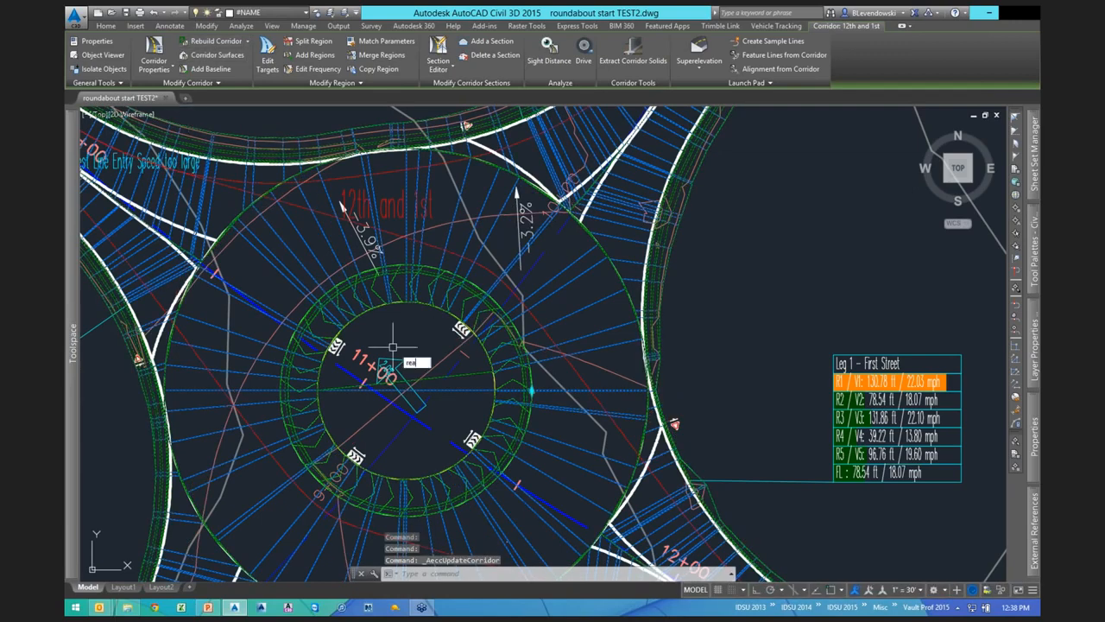
pyautogui.press('Return')
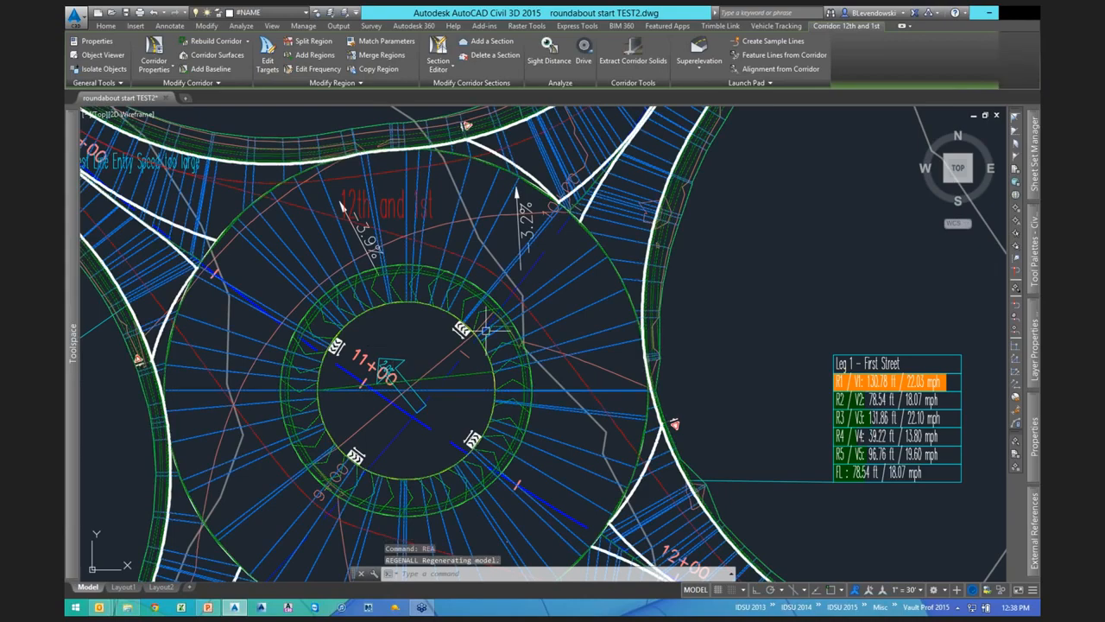
pyautogui.press('Escape')
pyautogui.press('Escape')
# Open the 12th and 1st corridor surface in the Object Viewer and orbit it to an oblique 3D view.
pyautogui.scroll(-2, 565, 332)
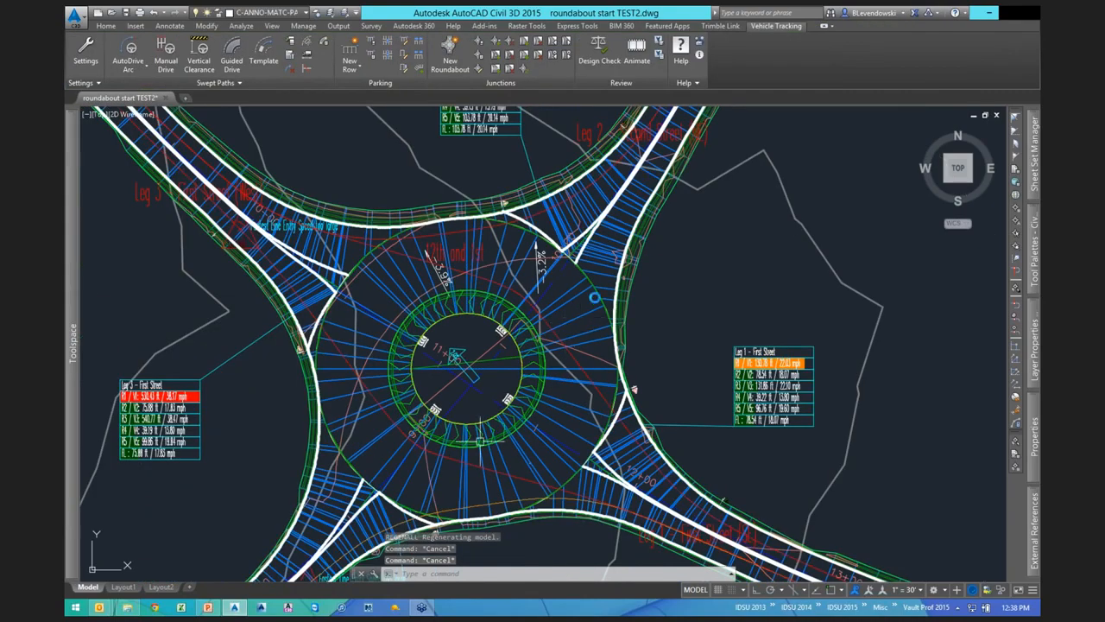
pyautogui.moveTo(480, 441); pyautogui.dragTo(598, 290, button='middle')
pyautogui.moveTo(678, 424)
pyautogui.mouseDown(button='middle')
pyautogui.moveTo(653, 425)
pyautogui.moveTo(480, 514)
pyautogui.mouseUp(button='middle')
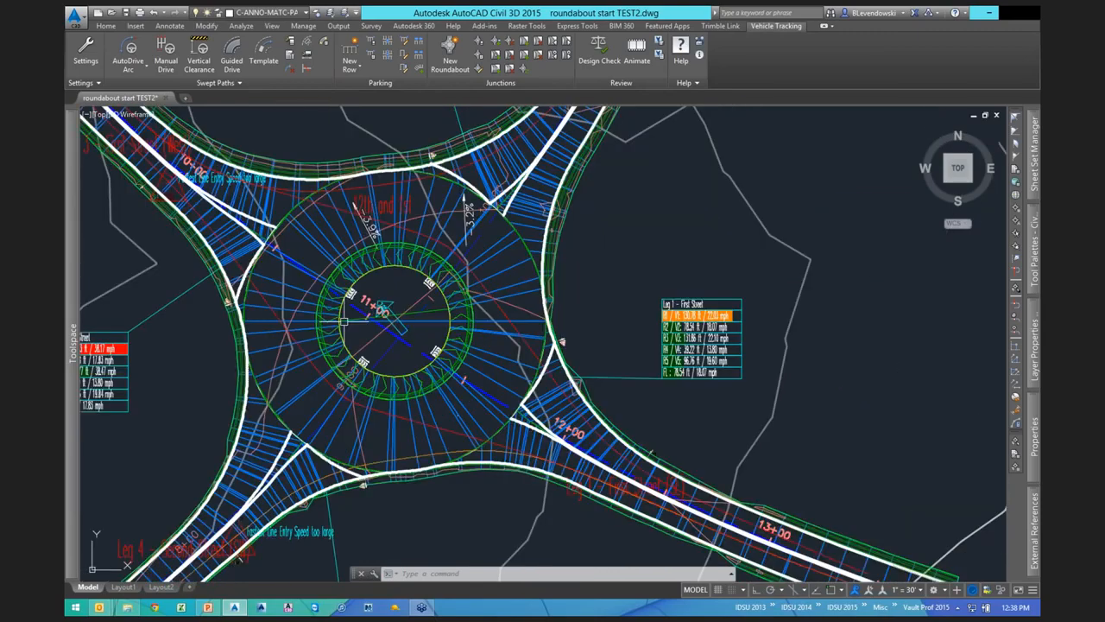
pyautogui.scroll(2, 314, 281)
pyautogui.scroll(2, 315, 283)
pyautogui.click(328, 193)
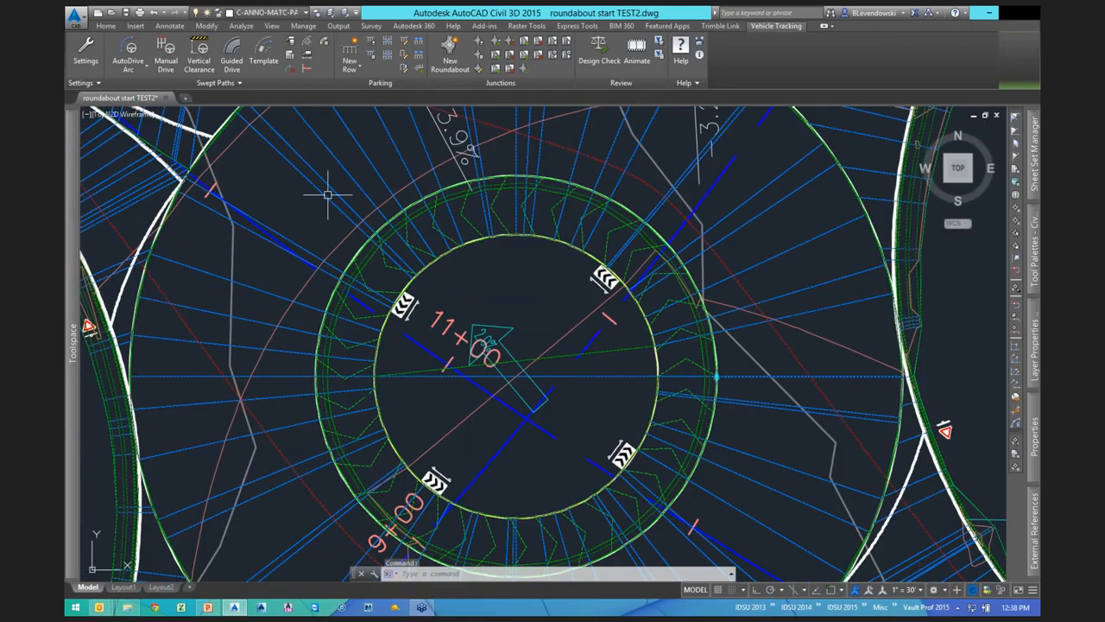
pyautogui.press('Escape')
pyautogui.click(342, 244)
pyautogui.rightClick(341, 236)
pyautogui.click(385, 399)
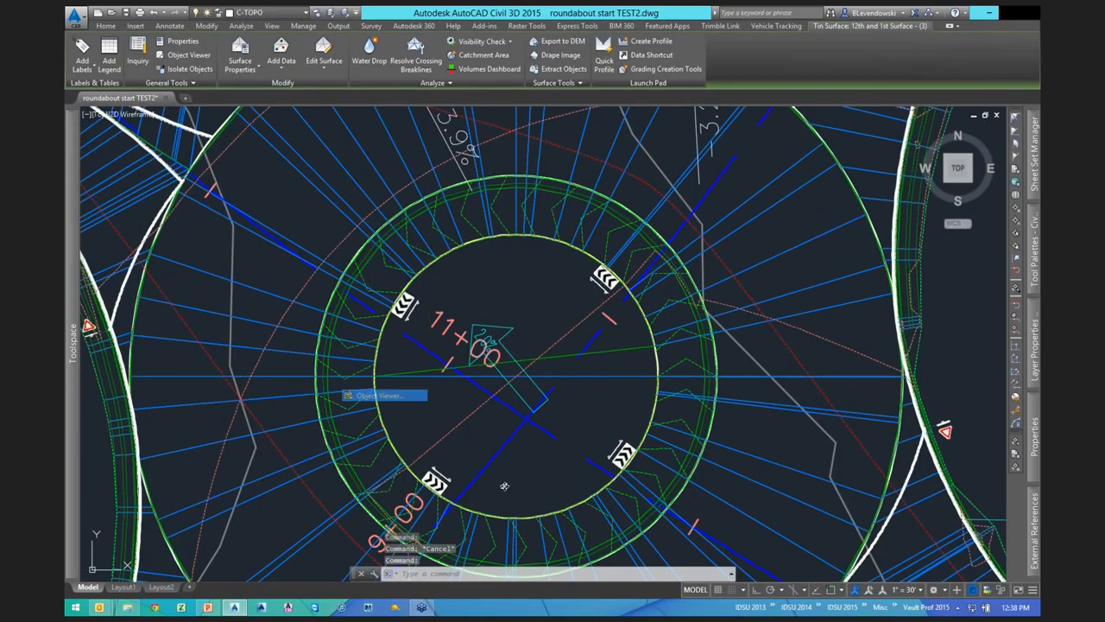
pyautogui.moveTo(579, 393)
pyautogui.mouseDown()
pyautogui.moveTo(640, 322)
pyautogui.moveTo(582, 328)
pyautogui.moveTo(610, 365)
pyautogui.moveTo(642, 360)
pyautogui.moveTo(516, 403)
pyautogui.moveTo(630, 355)
pyautogui.mouseUp()
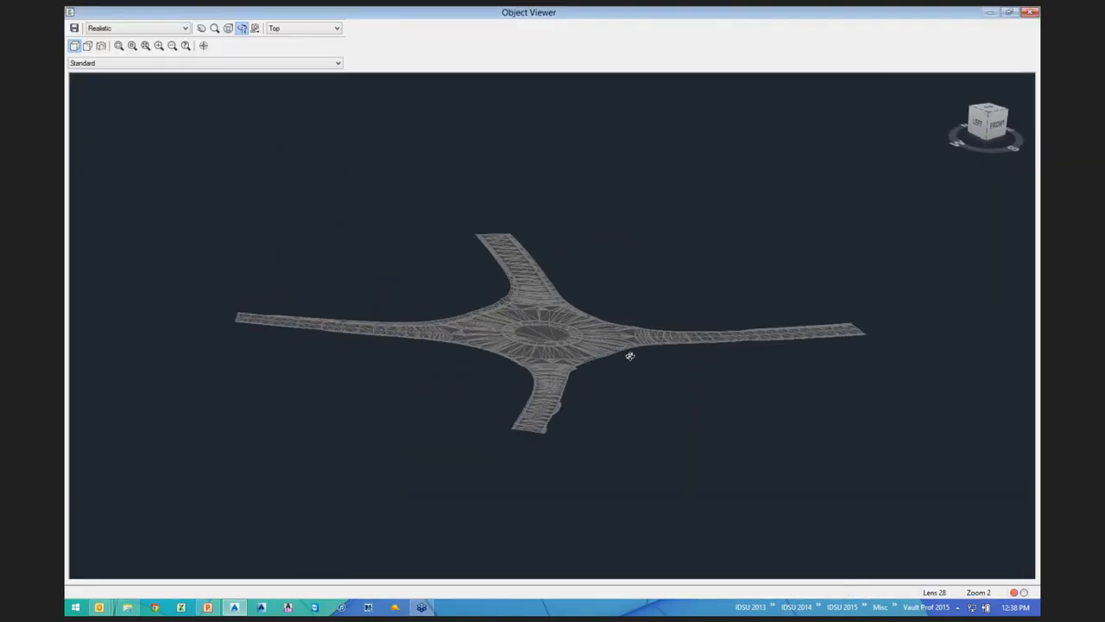
# Examine the surface triangulation around the central island and along the curb edges where a leg joins the roundabout.
pyautogui.scroll(2, 630, 356)
pyautogui.scroll(5, 660, 271)
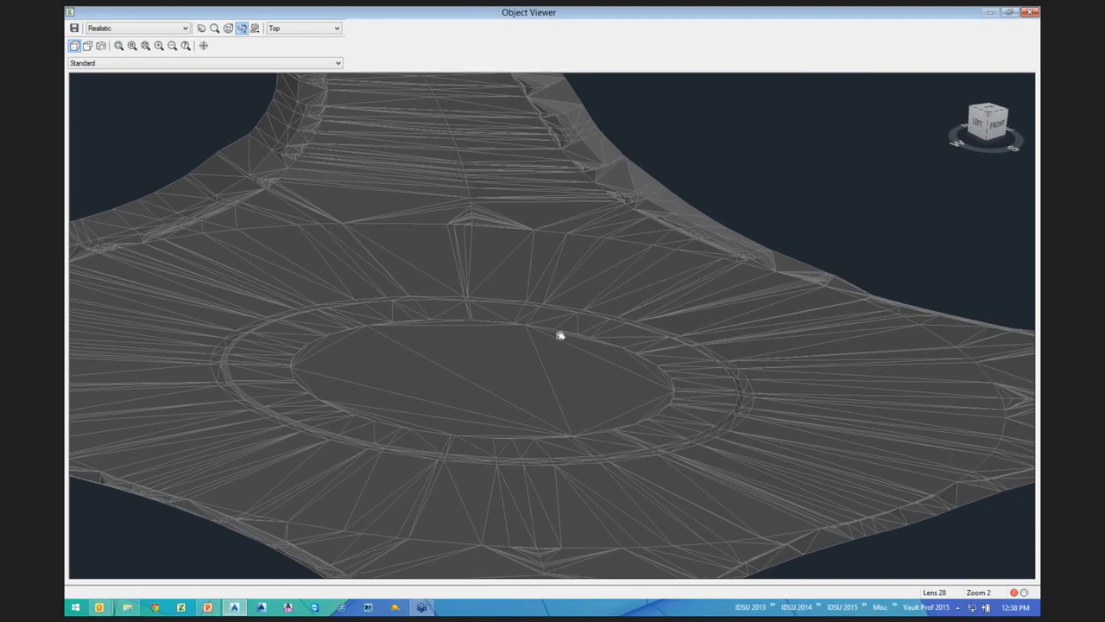
pyautogui.scroll(-6, 502, 436)
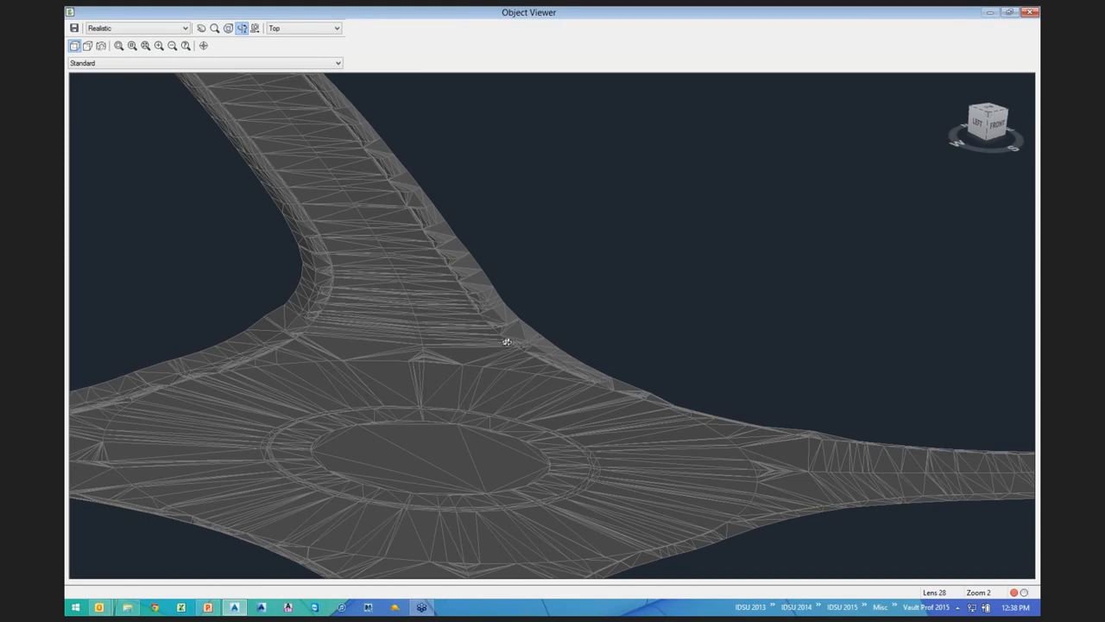
pyautogui.scroll(2, 506, 342)
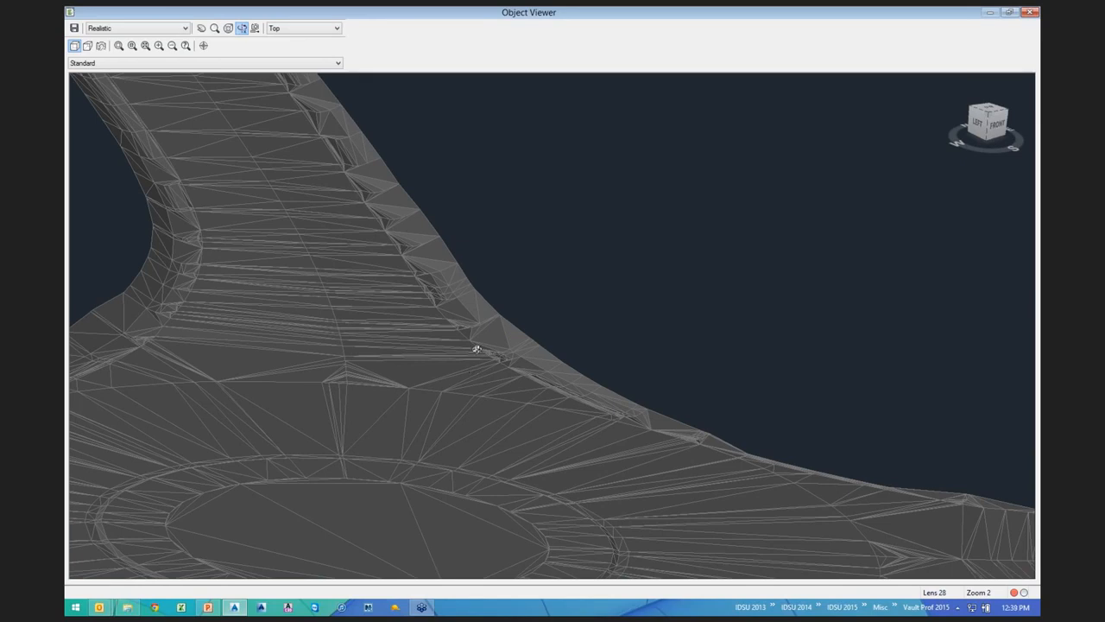
pyautogui.scroll(3, 520, 385)
pyautogui.scroll(2, 587, 336)
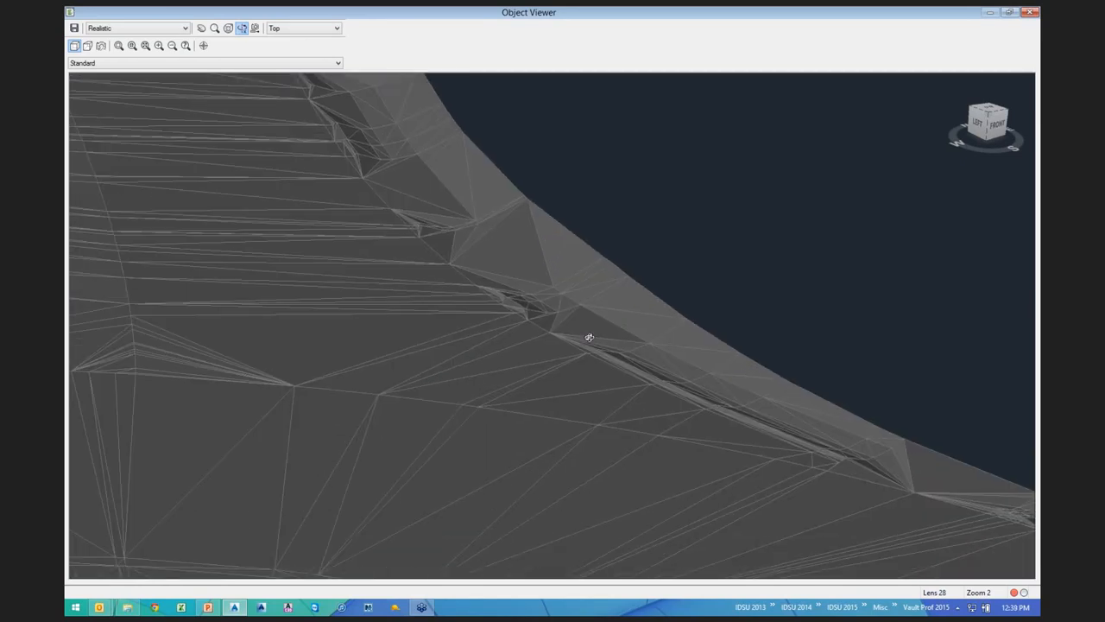
pyautogui.scroll(2, 588, 337)
pyautogui.scroll(1, 471, 313)
pyautogui.scroll(1, 328, 249)
pyautogui.scroll(-2, 547, 341)
pyautogui.scroll(-1, 282, 242)
pyautogui.scroll(-1, 281, 243)
pyautogui.scroll(-1, 377, 289)
pyautogui.moveTo(376, 288); pyautogui.dragTo(678, 466, button='middle')
pyautogui.moveTo(596, 437); pyautogui.dragTo(667, 516, button='middle')
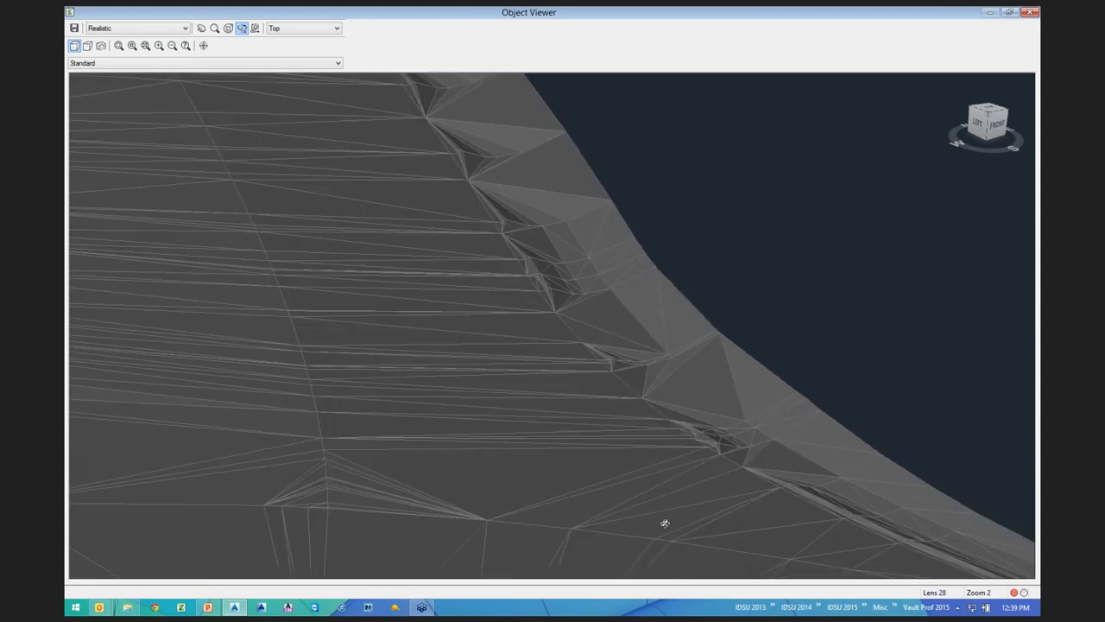
pyautogui.scroll(-1, 667, 516)
pyautogui.scroll(2, 544, 218)
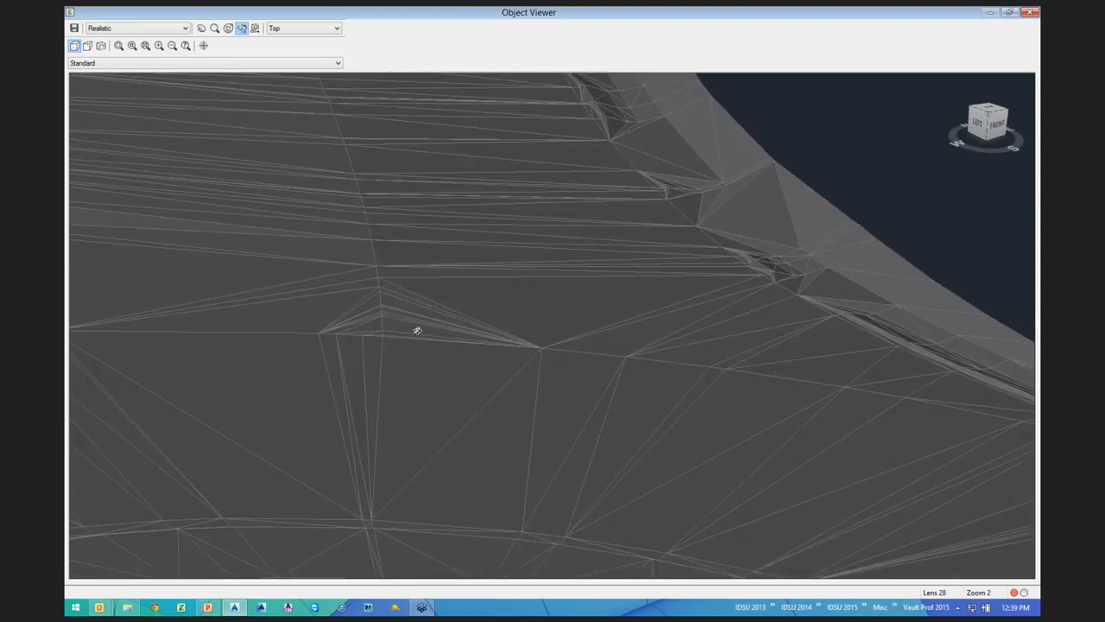
pyautogui.scroll(-1, 632, 345)
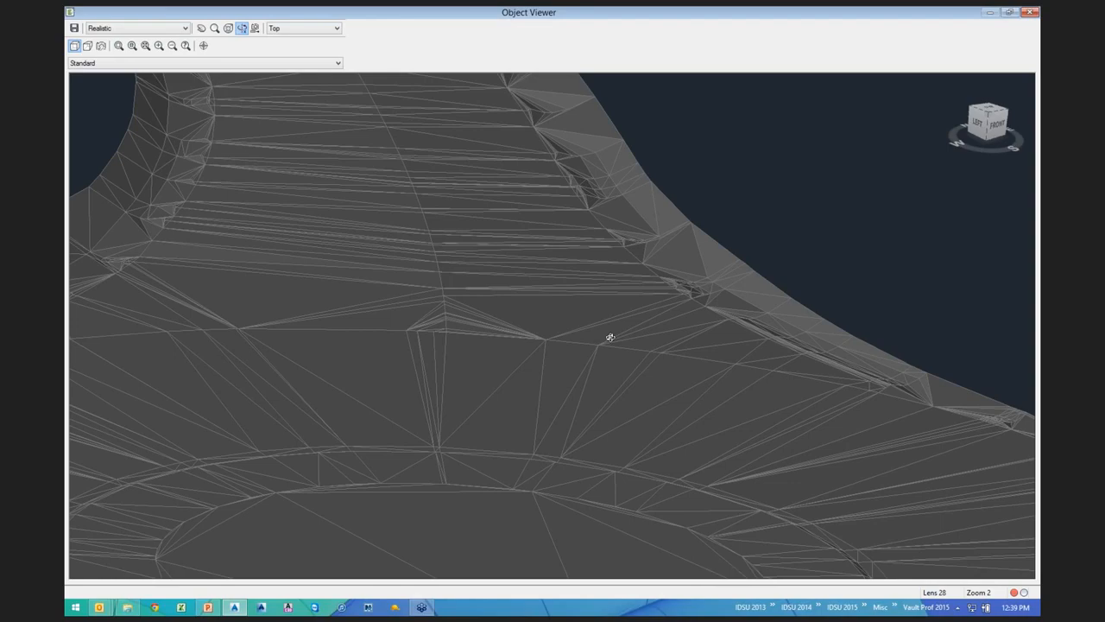
# Close the 3D view, open the 12th and 1st corridor's surface settings and have the Top links added as breaklines.
pyautogui.click(1030, 12)
pyautogui.moveTo(550, 282); pyautogui.dragTo(441, 401, button='middle')
pyautogui.scroll(-2, 441, 401)
pyautogui.press('Escape')
pyautogui.click(637, 276)
pyautogui.rightClick(638, 276)
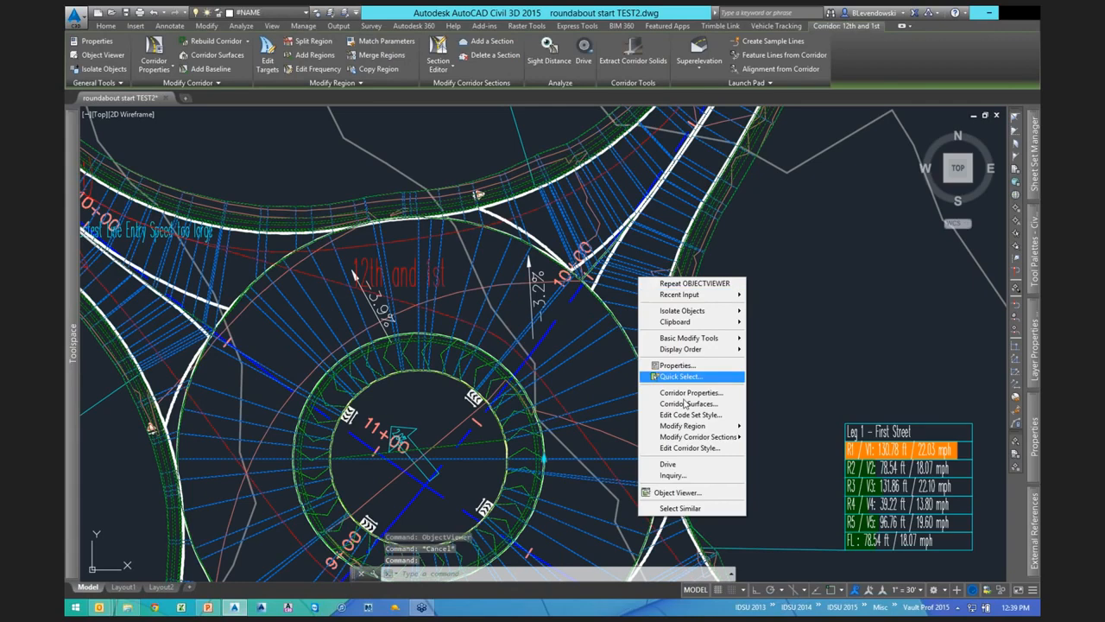
pyautogui.click(689, 404)
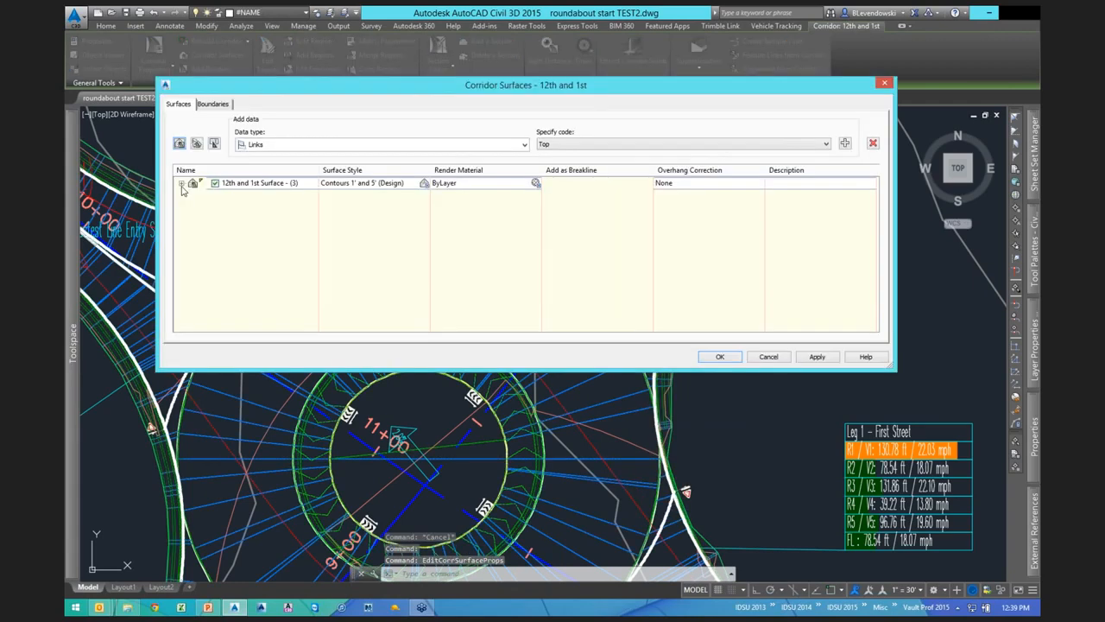
pyautogui.click(181, 183)
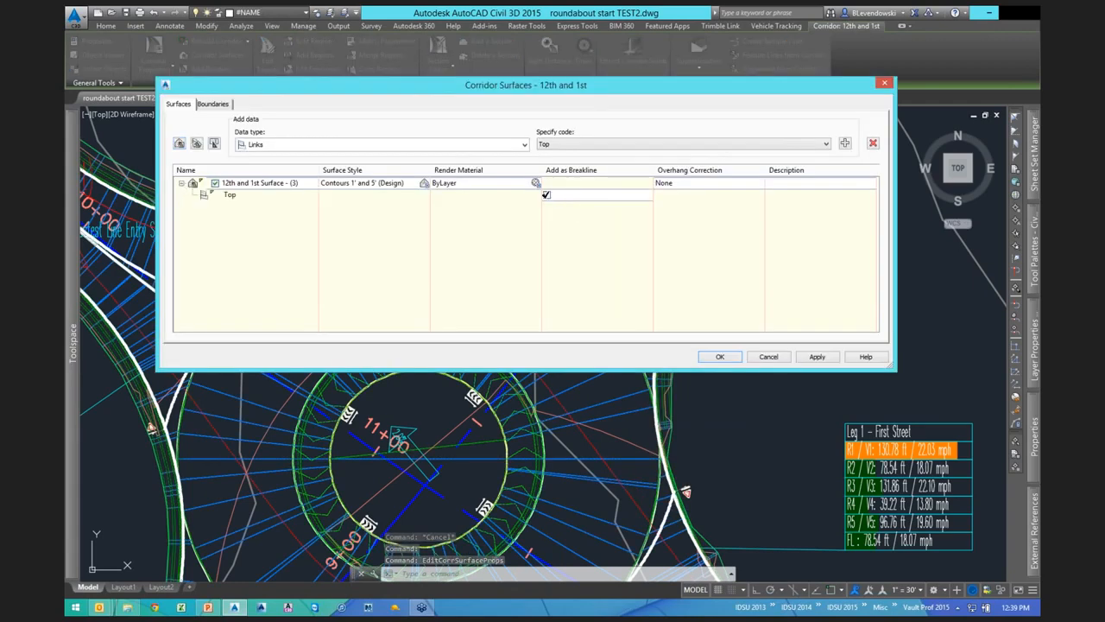
pyautogui.click(546, 195)
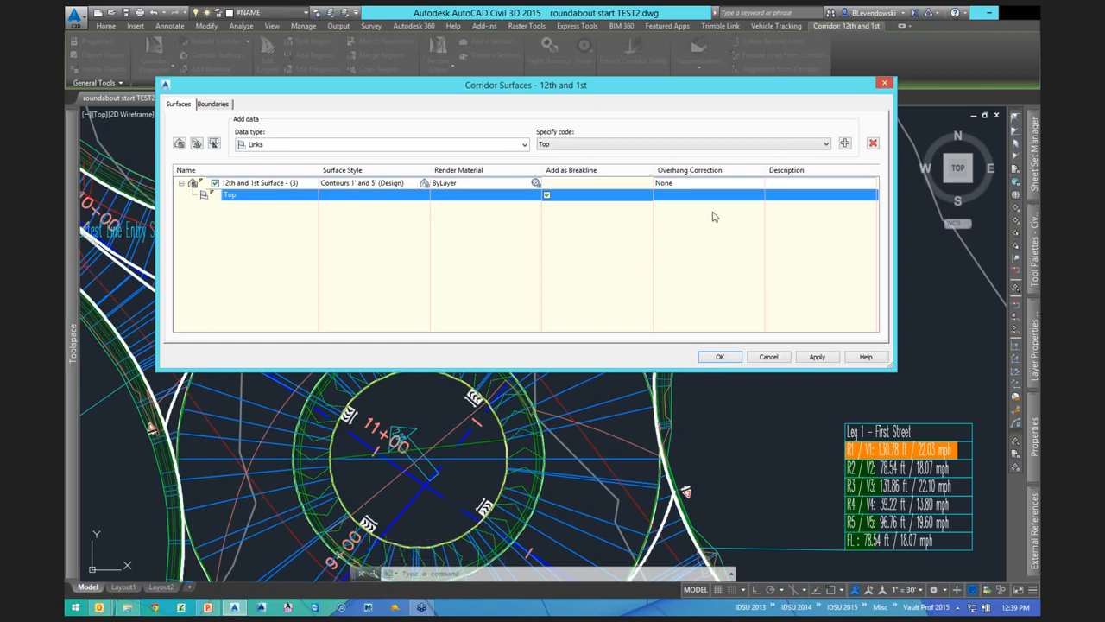
# Add the Top_Curb and Back_Curb feature lines to the 12th and 1st corridor surface.
pyautogui.moveTo(607, 84); pyautogui.dragTo(622, 24)
pyautogui.click(542, 80)
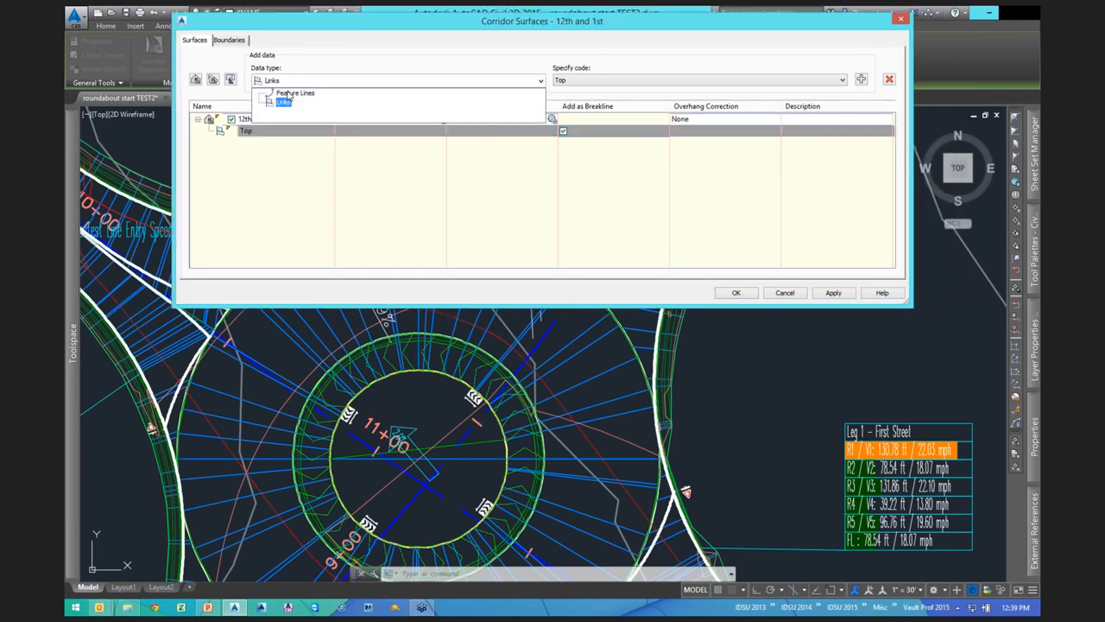
pyautogui.click(351, 89)
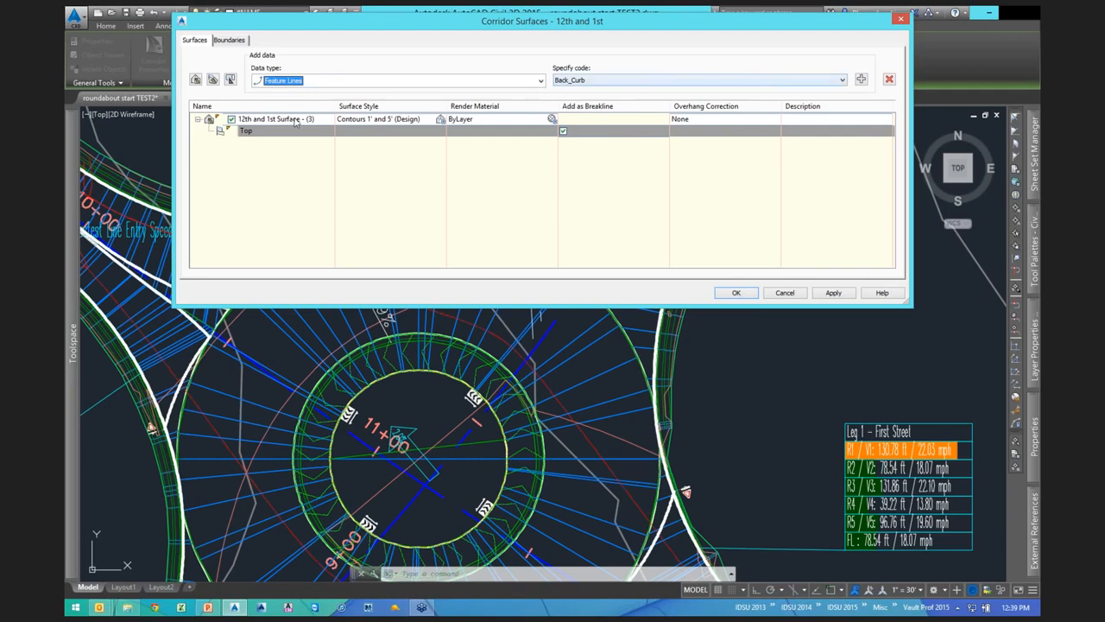
pyautogui.click(841, 80)
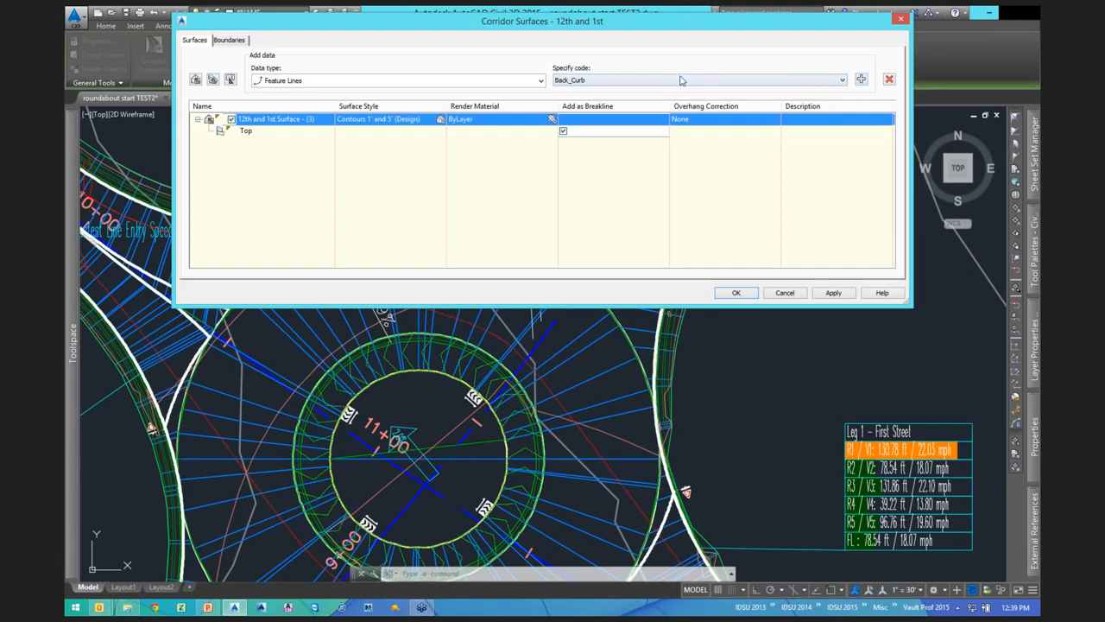
pyautogui.click(602, 84)
pyautogui.click(606, 249)
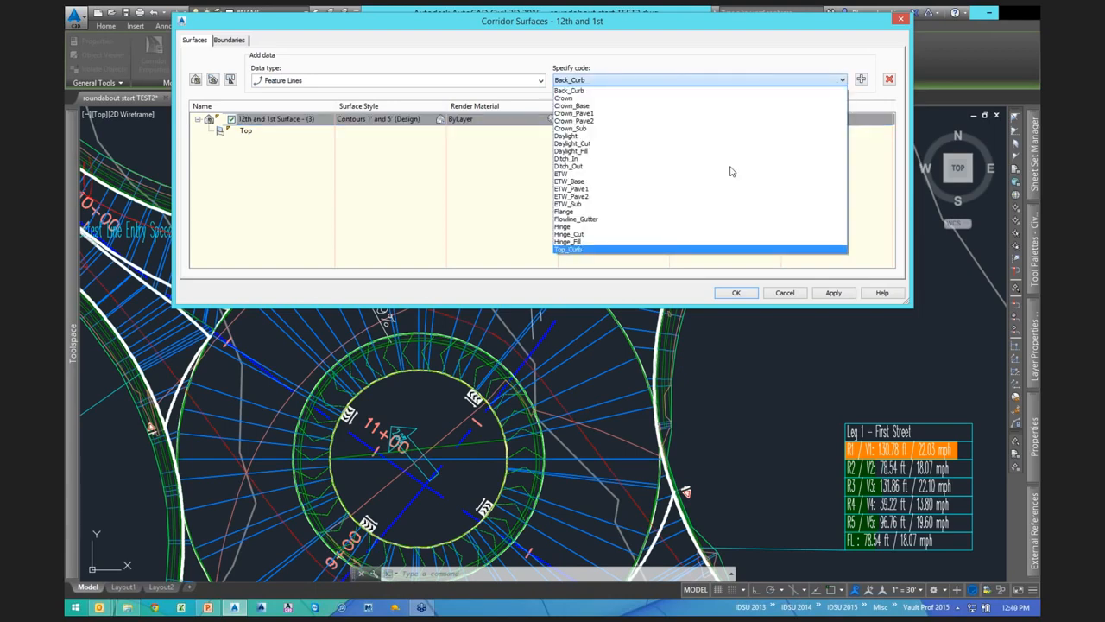
pyautogui.click(860, 80)
pyautogui.click(841, 81)
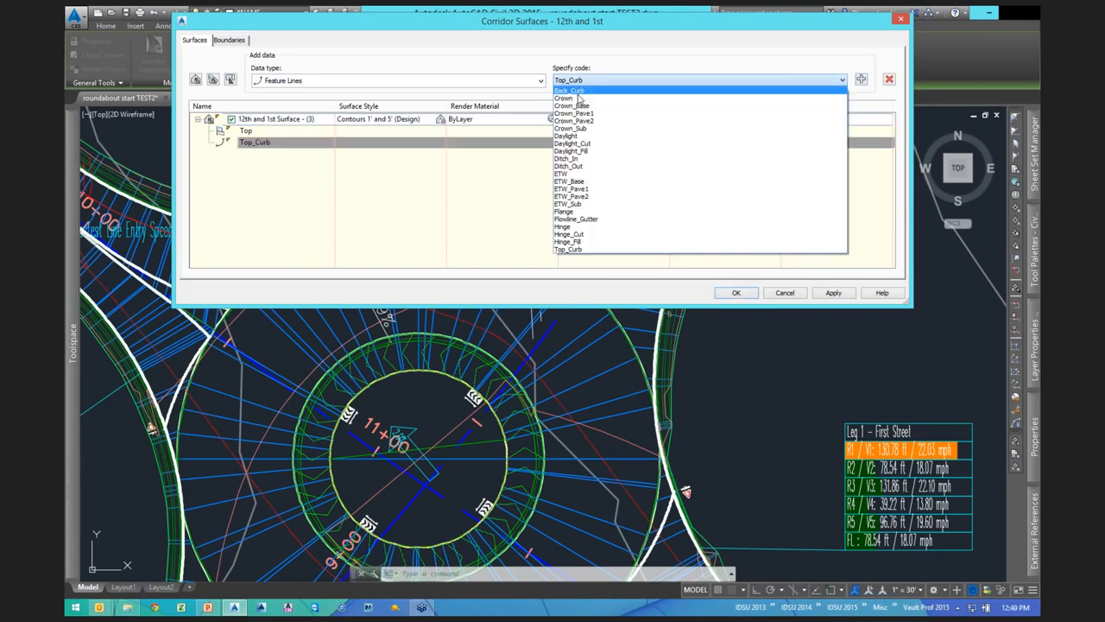
pyautogui.click(704, 89)
pyautogui.click(861, 79)
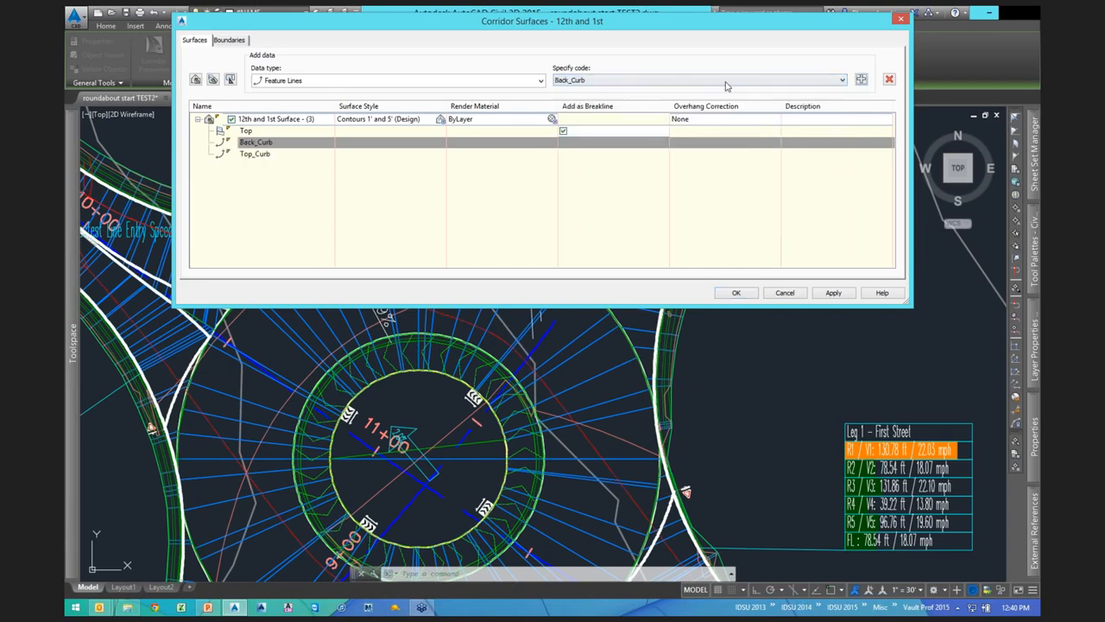
# Add the Flowline_Gutter and Flange feature lines to the 12th and 1st corridor surface.
pyautogui.click(842, 80)
pyautogui.click(811, 167)
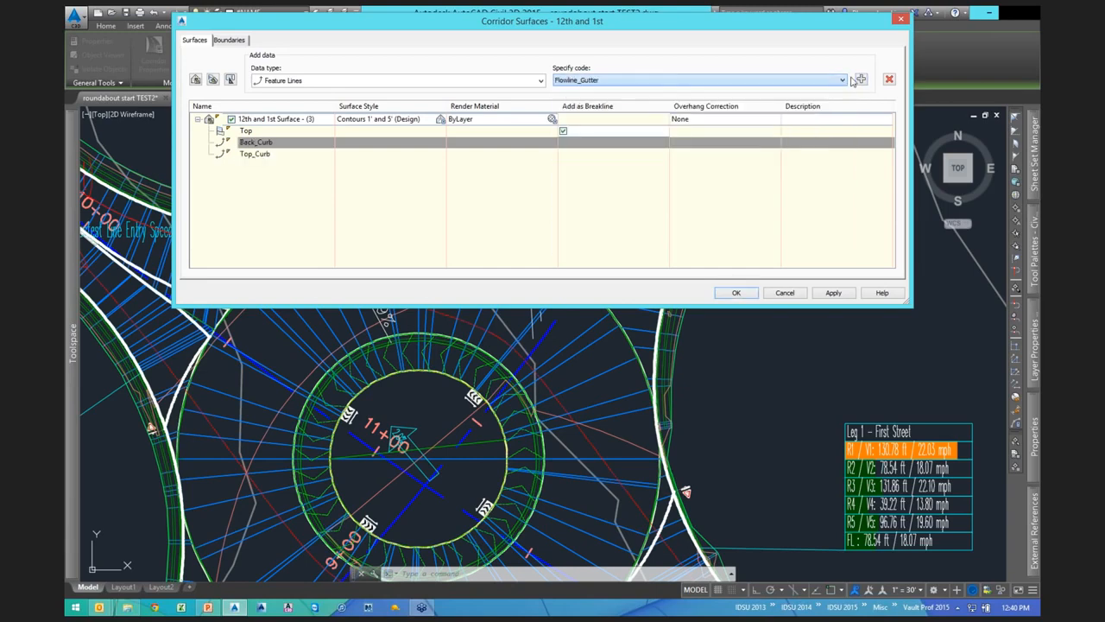
pyautogui.click(861, 80)
pyautogui.click(842, 80)
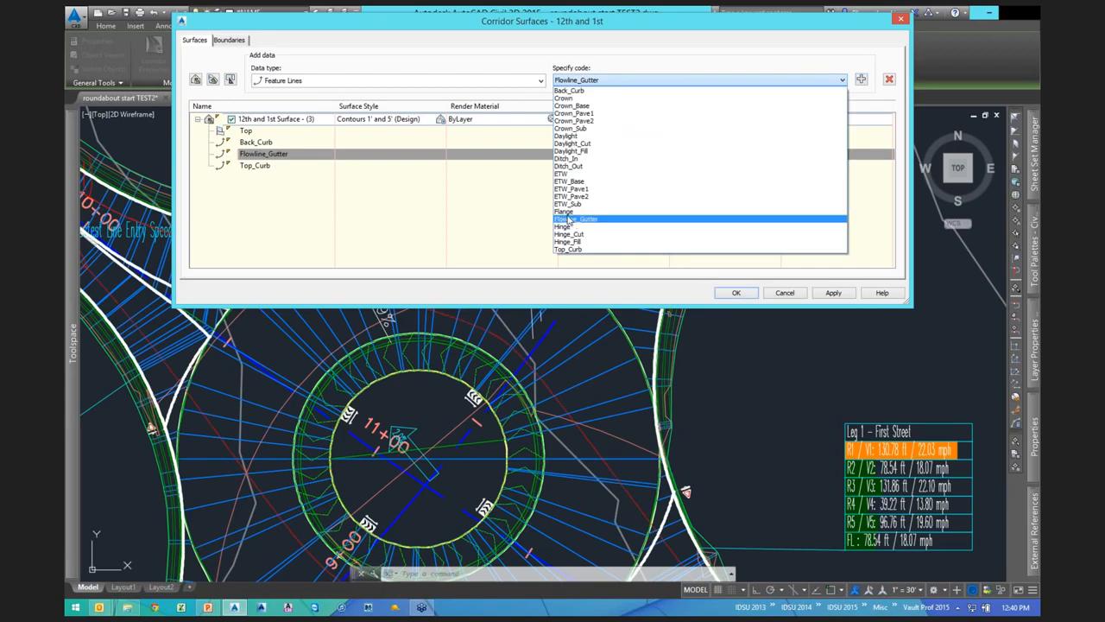
pyautogui.click(609, 211)
pyautogui.click(863, 80)
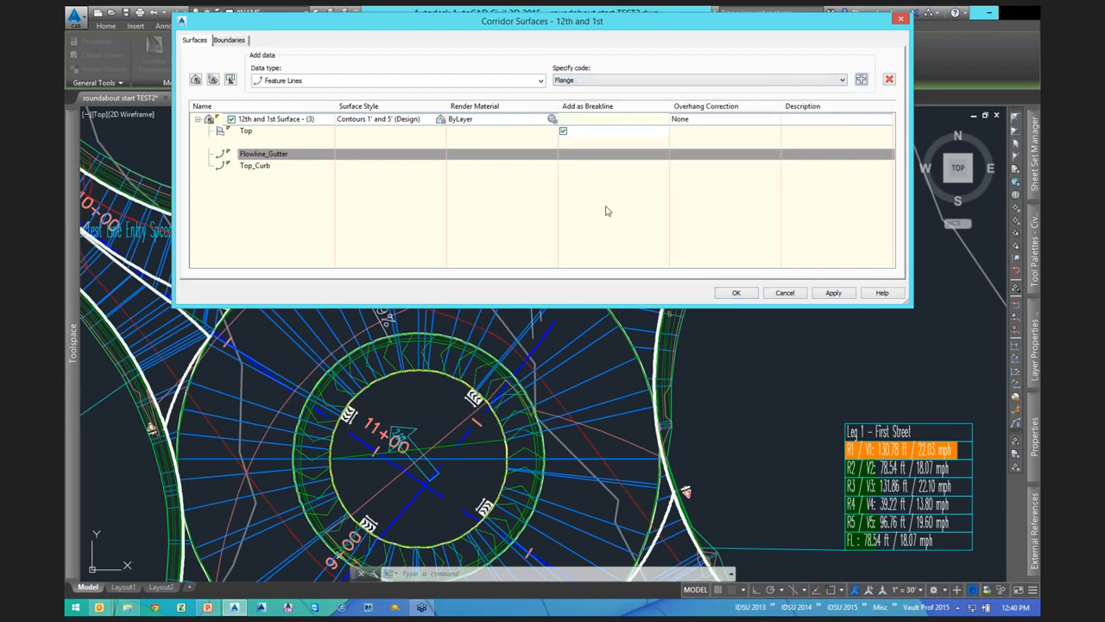
# Accept the 12th and 1st corridor surface settings and regenerate the drawing.
pyautogui.click(736, 294)
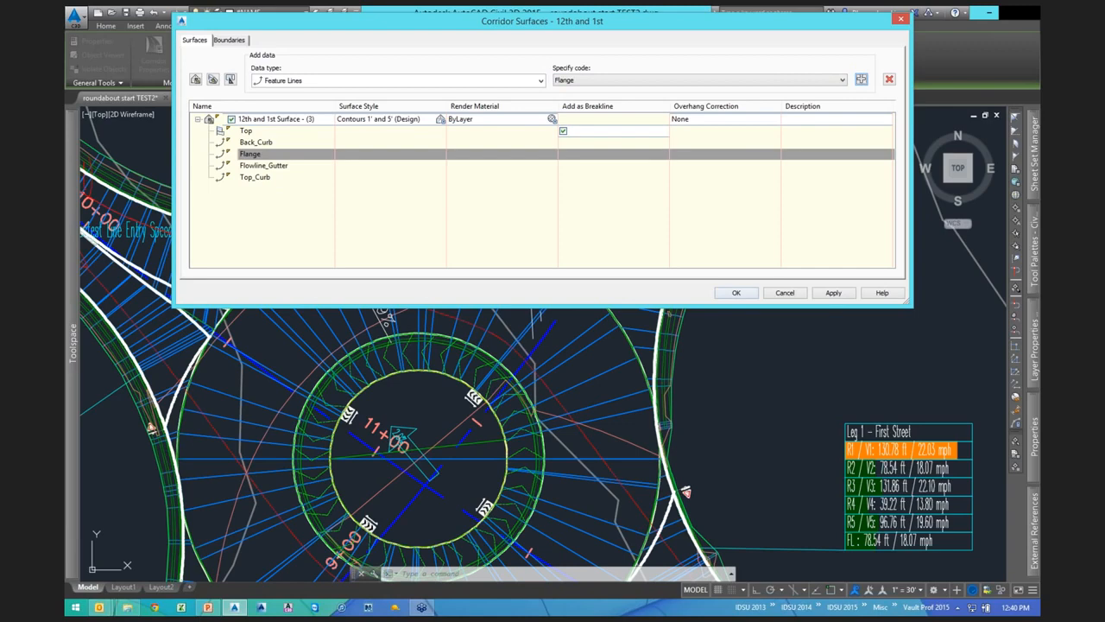
pyautogui.press('Escape')
pyautogui.write('rea')
pyautogui.press('Return')
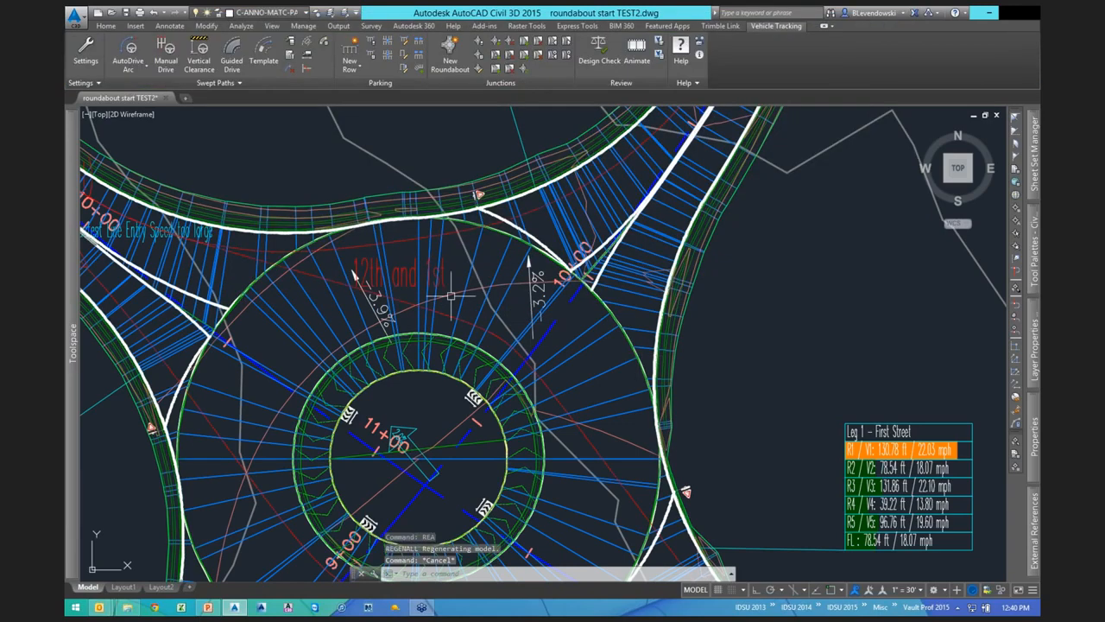
# Open the 12th and 1st corridor surface in the Object Viewer in an oblique view close to a leg's entry.
pyautogui.click(450, 295)
pyautogui.rightClick(523, 243)
pyautogui.click(563, 402)
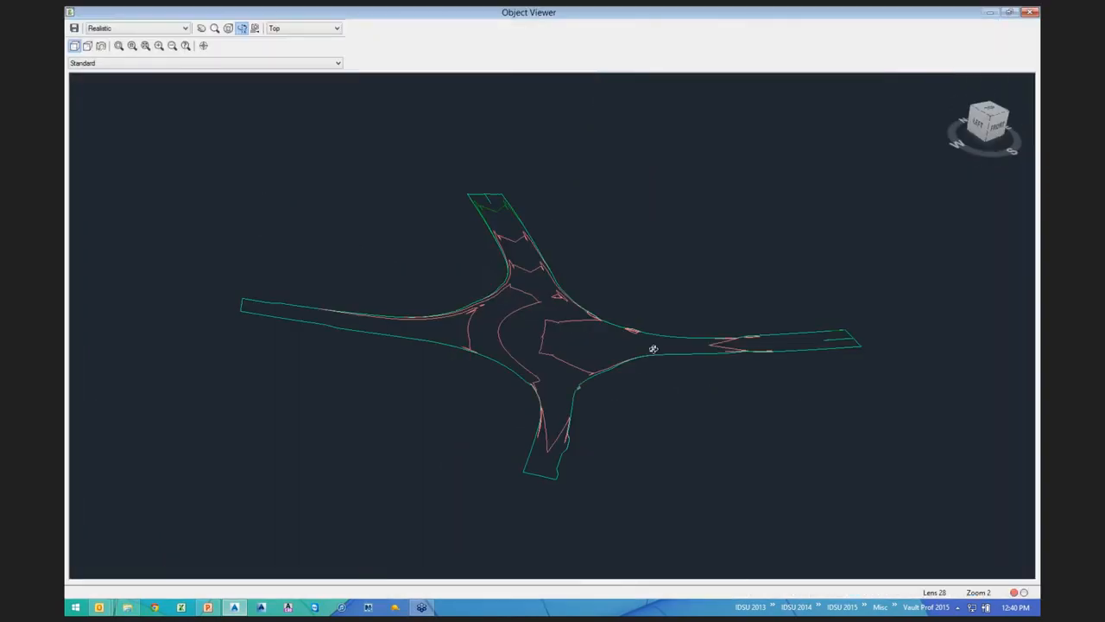
pyautogui.moveTo(646, 318); pyautogui.dragTo(578, 334)
pyautogui.scroll(8, 578, 334)
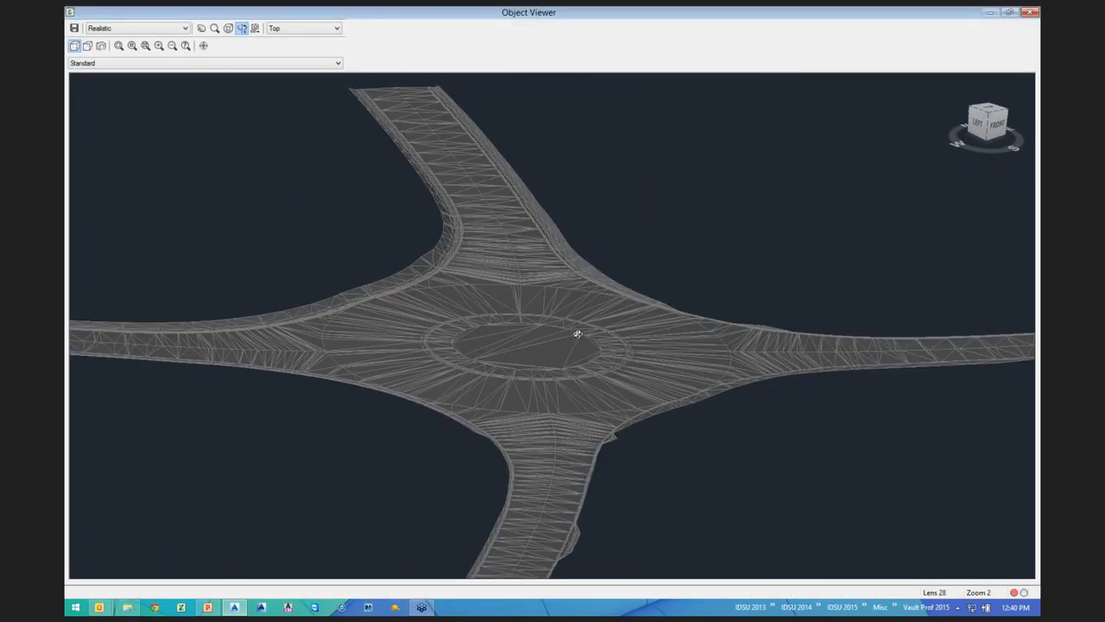
pyautogui.scroll(2, 566, 345)
pyautogui.scroll(4, 500, 358)
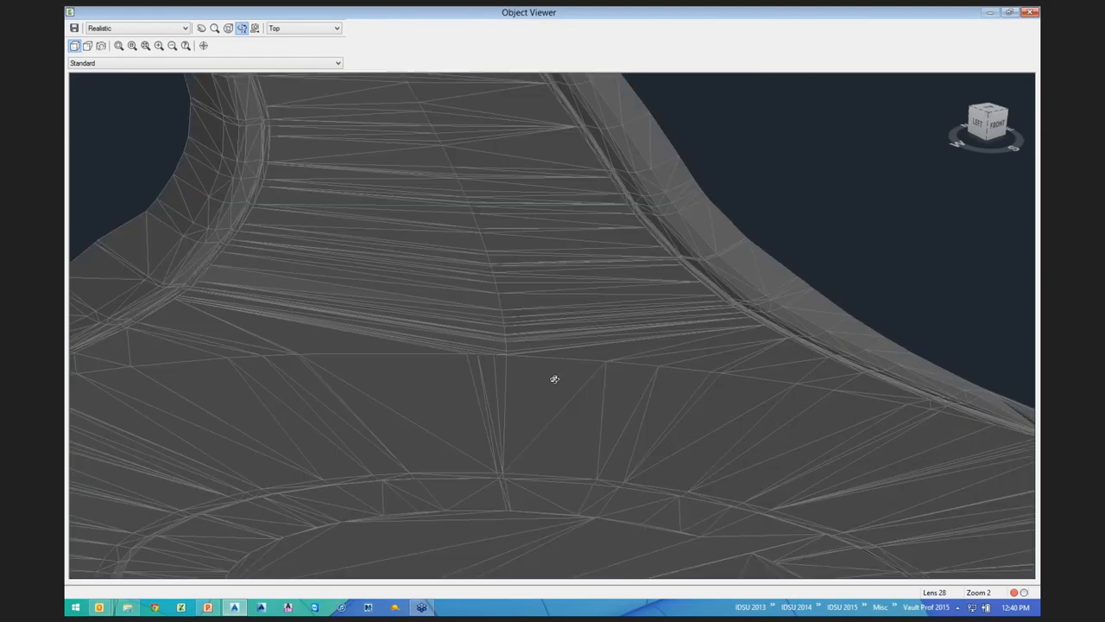
# Examine the curb and gutter triangulation along the leg's outer edge and into the roundabout, and close the 3D view.
pyautogui.moveTo(534, 381); pyautogui.dragTo(278, 347, button='middle')
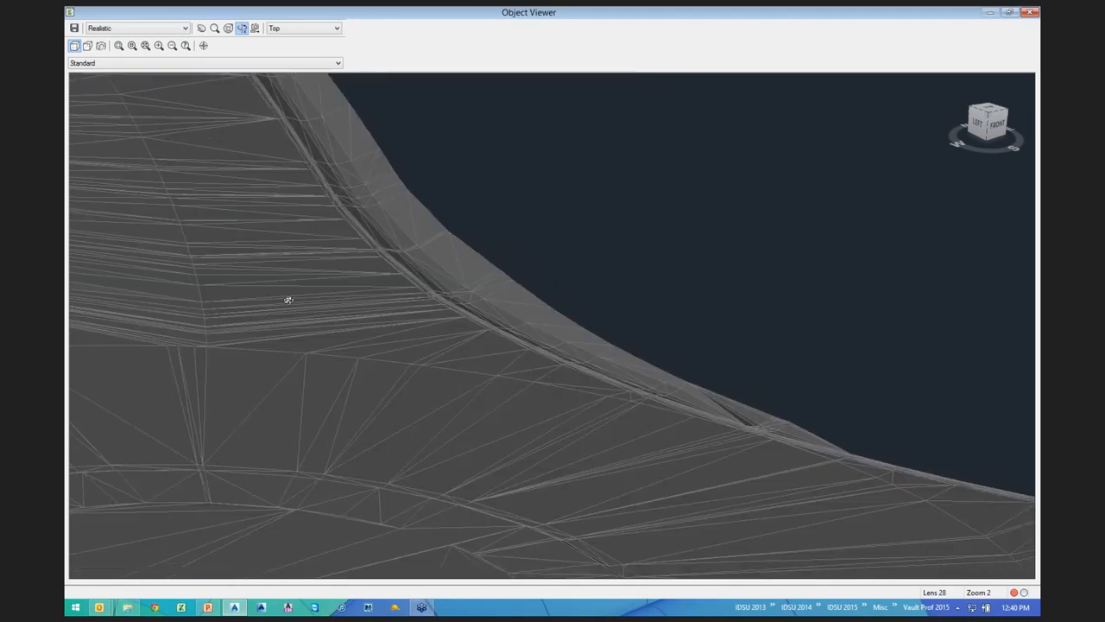
pyautogui.scroll(3, 287, 298)
pyautogui.moveTo(287, 299); pyautogui.dragTo(611, 437, button='middle')
pyautogui.moveTo(592, 387); pyautogui.dragTo(617, 441, button='middle')
pyautogui.scroll(2, 473, 340)
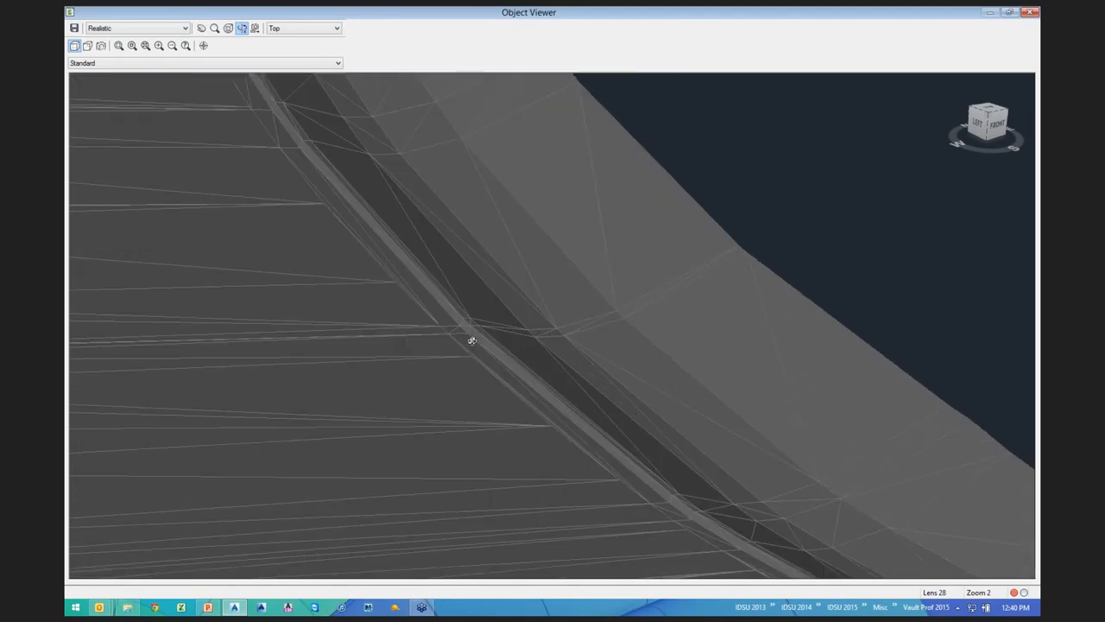
pyautogui.moveTo(544, 362); pyautogui.dragTo(516, 335, button='middle')
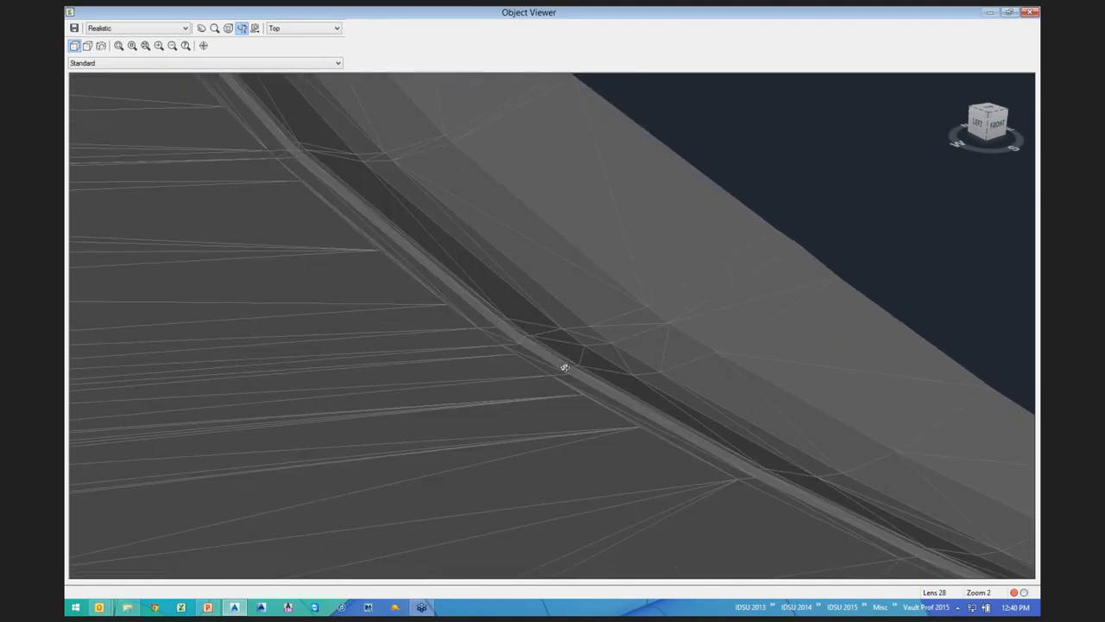
pyautogui.scroll(-3, 557, 373)
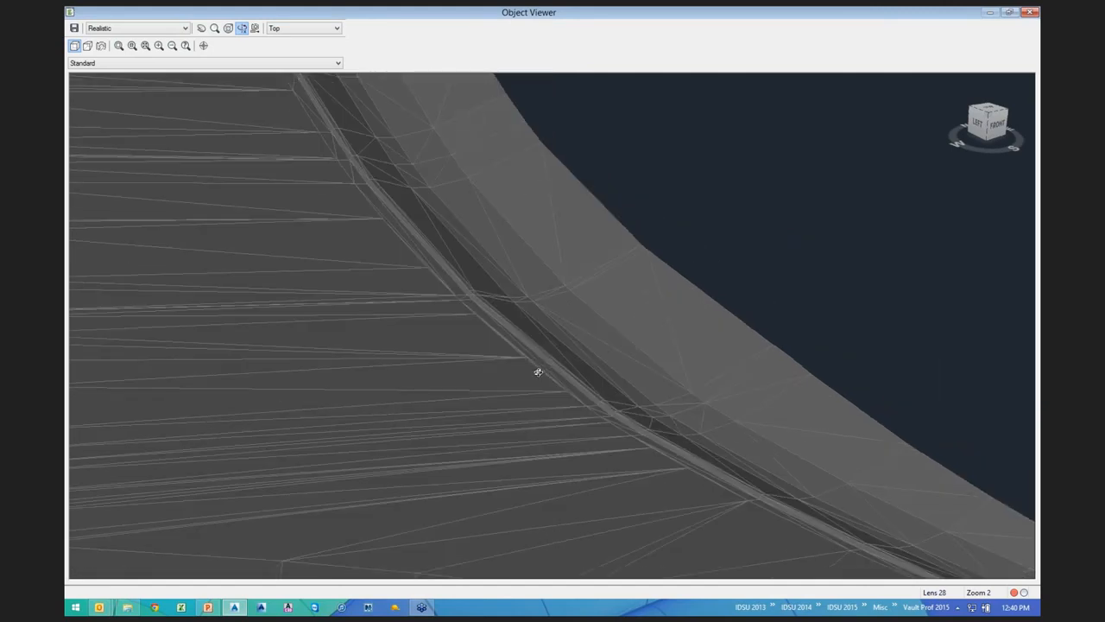
pyautogui.scroll(4, 552, 417)
pyautogui.moveTo(489, 311); pyautogui.dragTo(531, 323, button='middle')
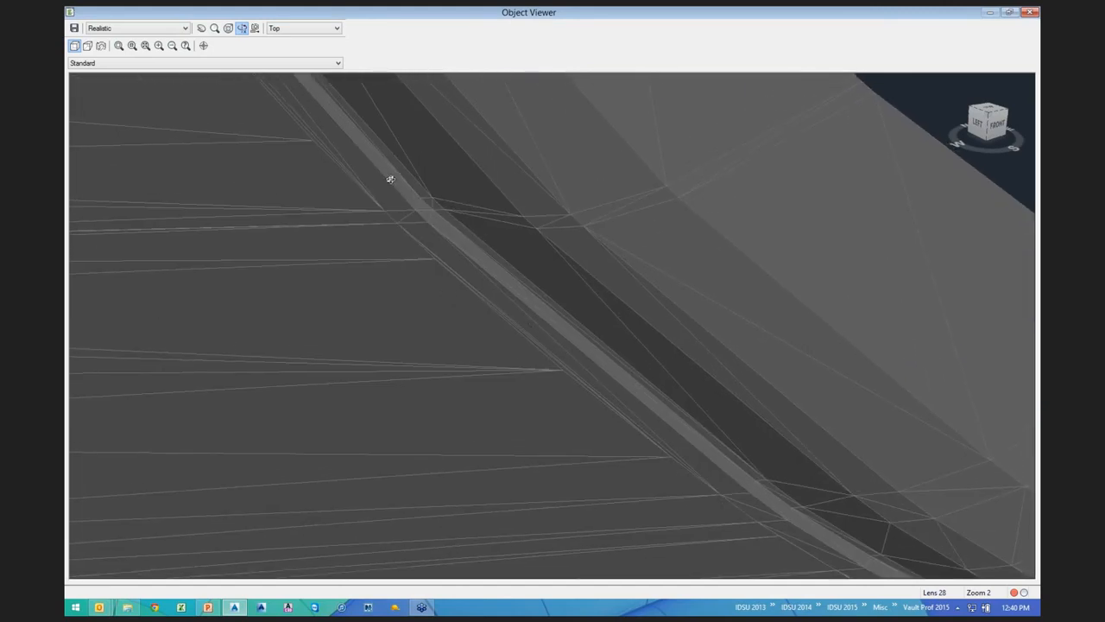
pyautogui.scroll(-3, 560, 319)
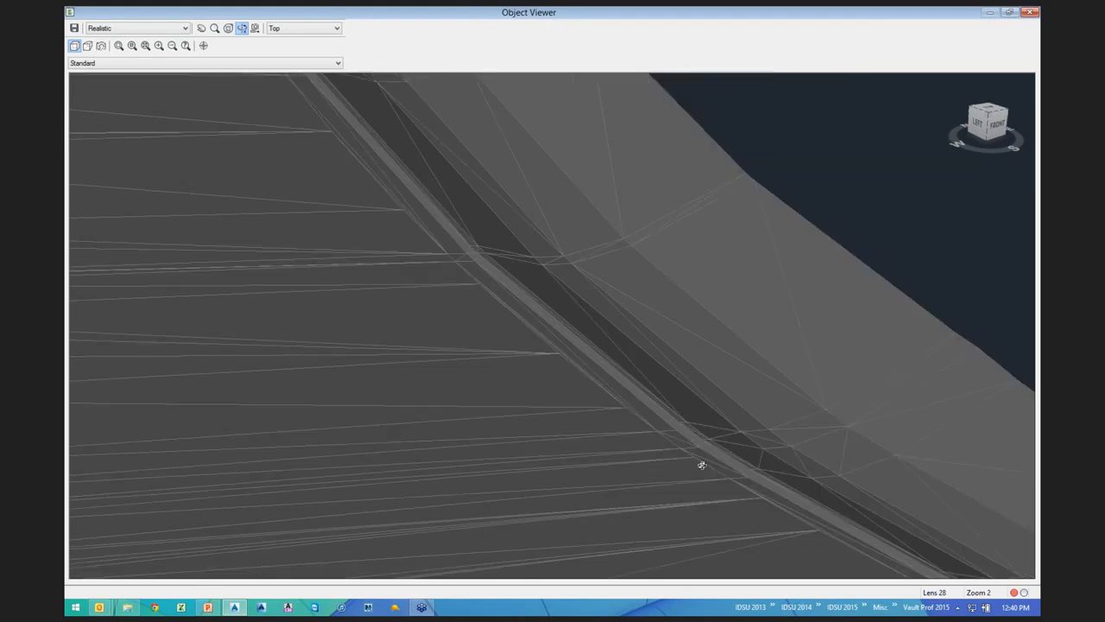
pyautogui.moveTo(689, 458); pyautogui.dragTo(521, 470, button='middle')
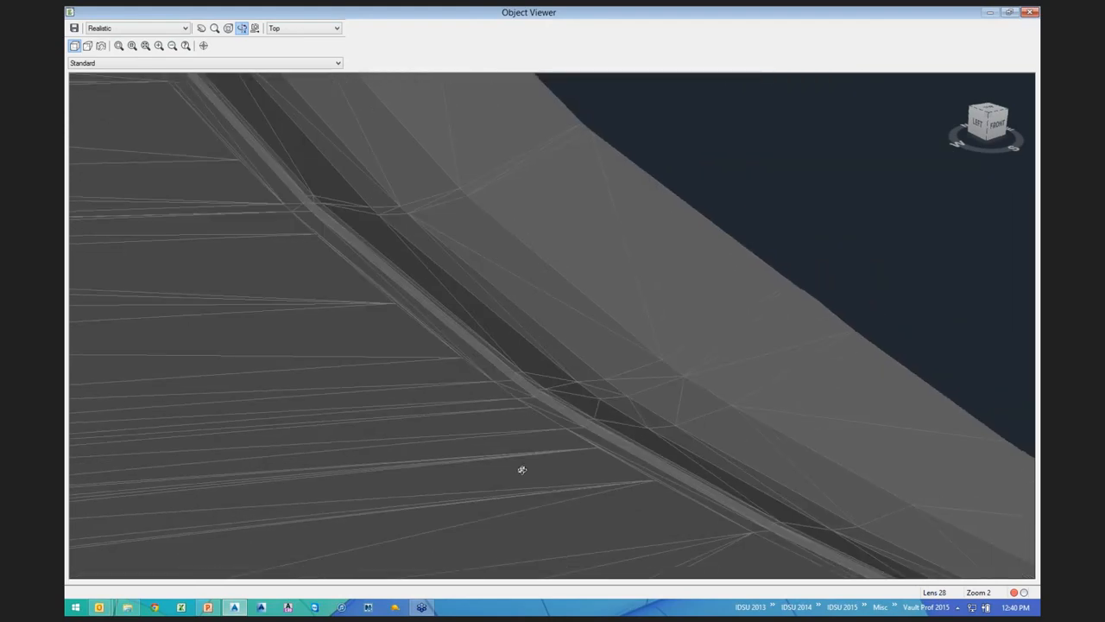
pyautogui.scroll(-5, 416, 252)
pyautogui.moveTo(417, 252); pyautogui.dragTo(515, 518, button='middle')
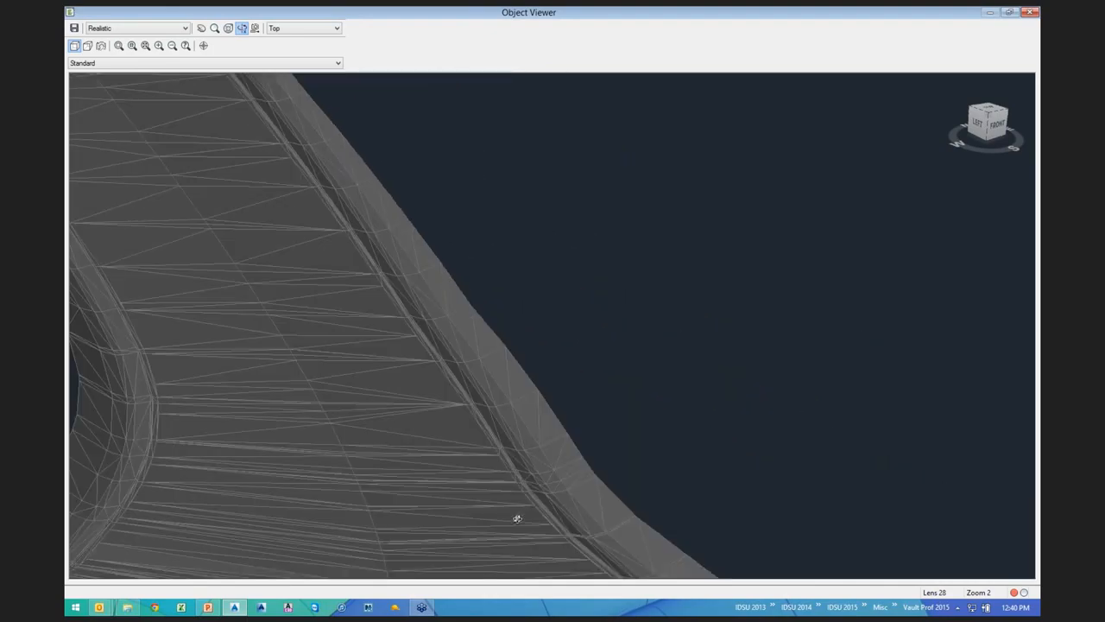
pyautogui.scroll(-2, 631, 498)
pyautogui.moveTo(631, 498); pyautogui.dragTo(499, 326, button='middle')
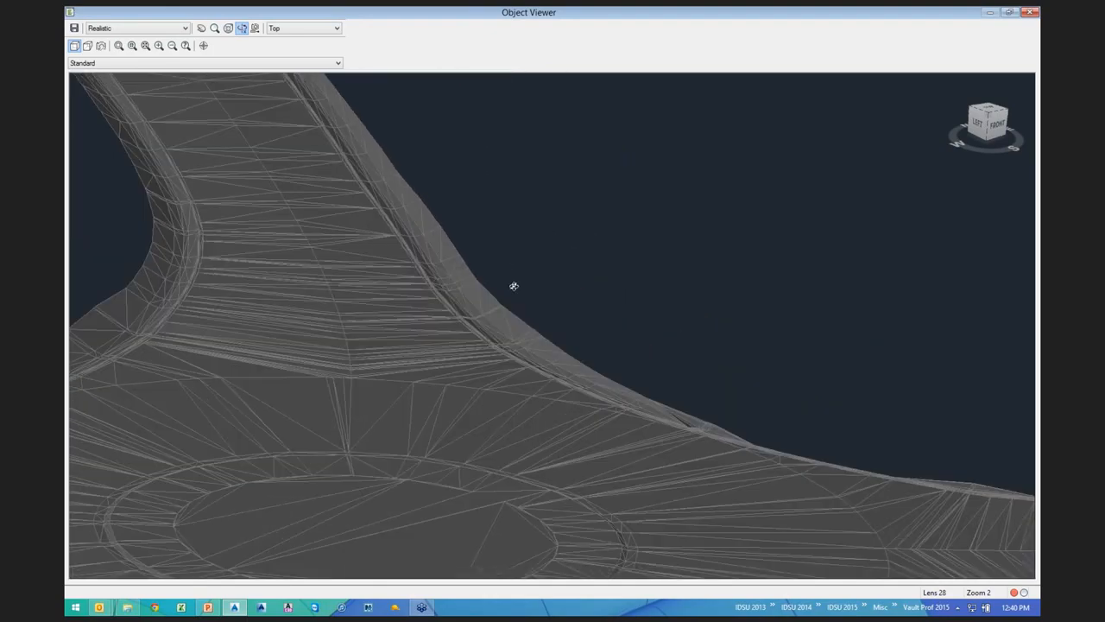
pyautogui.scroll(-10, 554, 300)
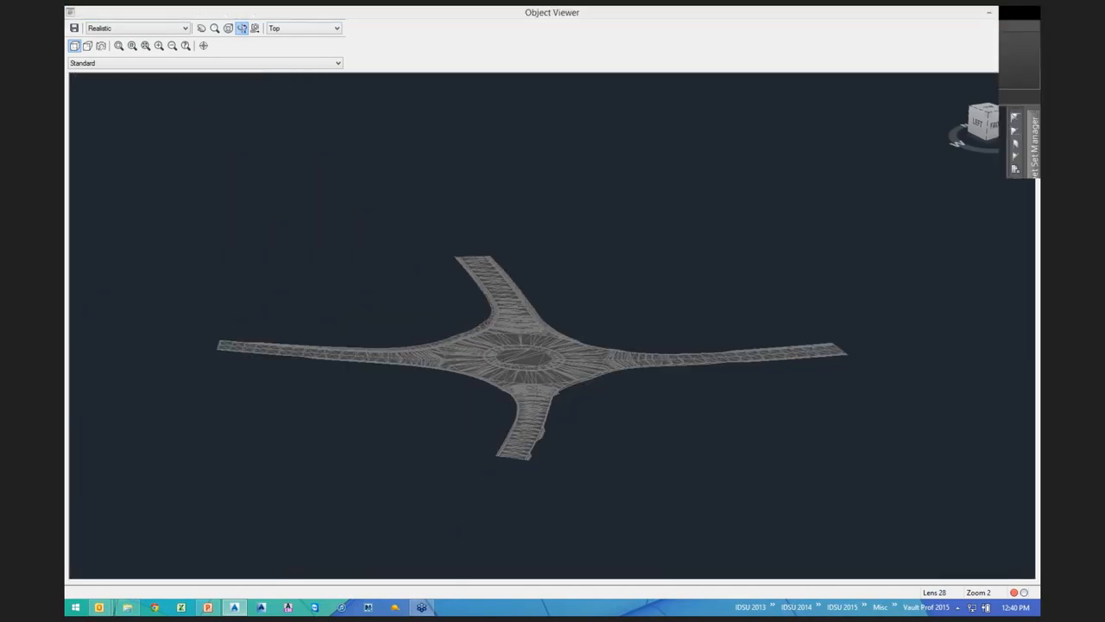
pyautogui.press('Escape')
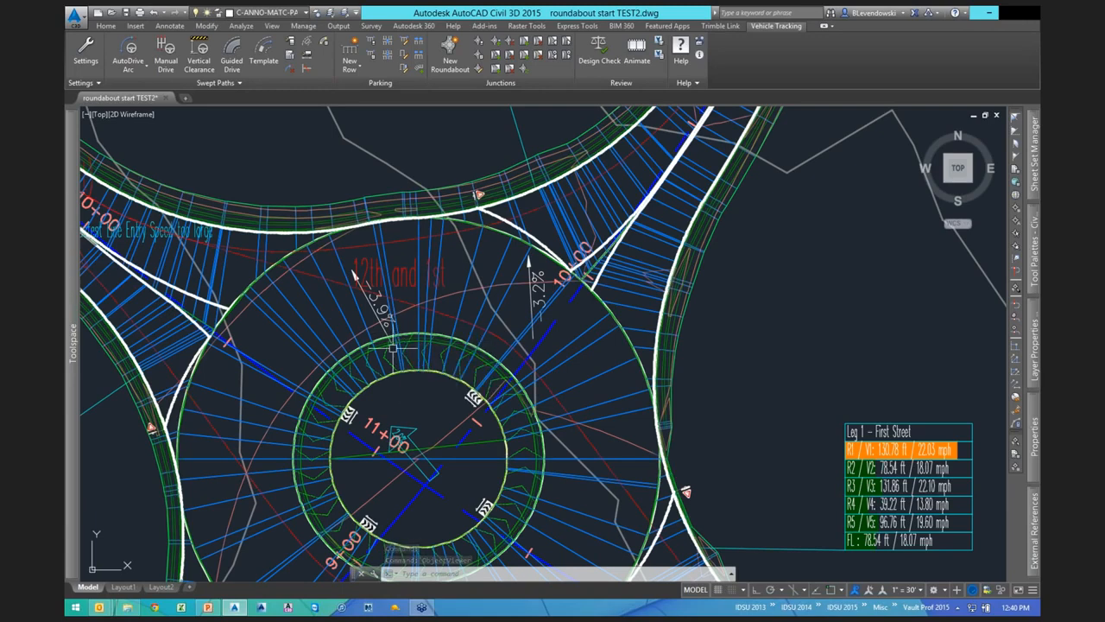
# Locate the row of roundabout assemblies just outside the upper corner of the existing ground surface.
pyautogui.scroll(-2, 393, 347)
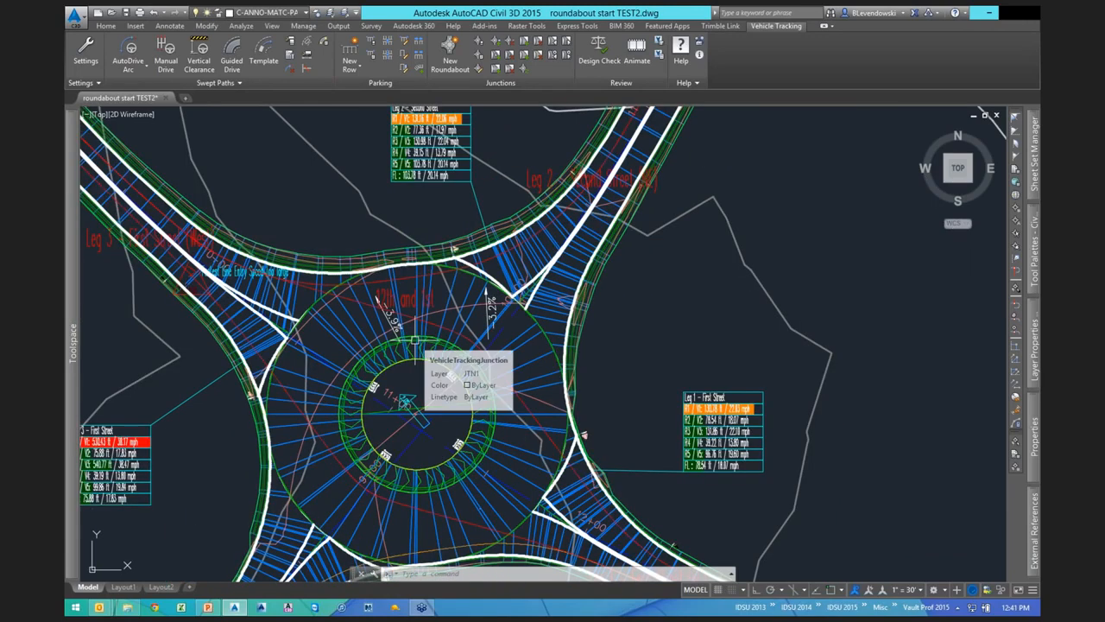
pyautogui.scroll(-3, 414, 345)
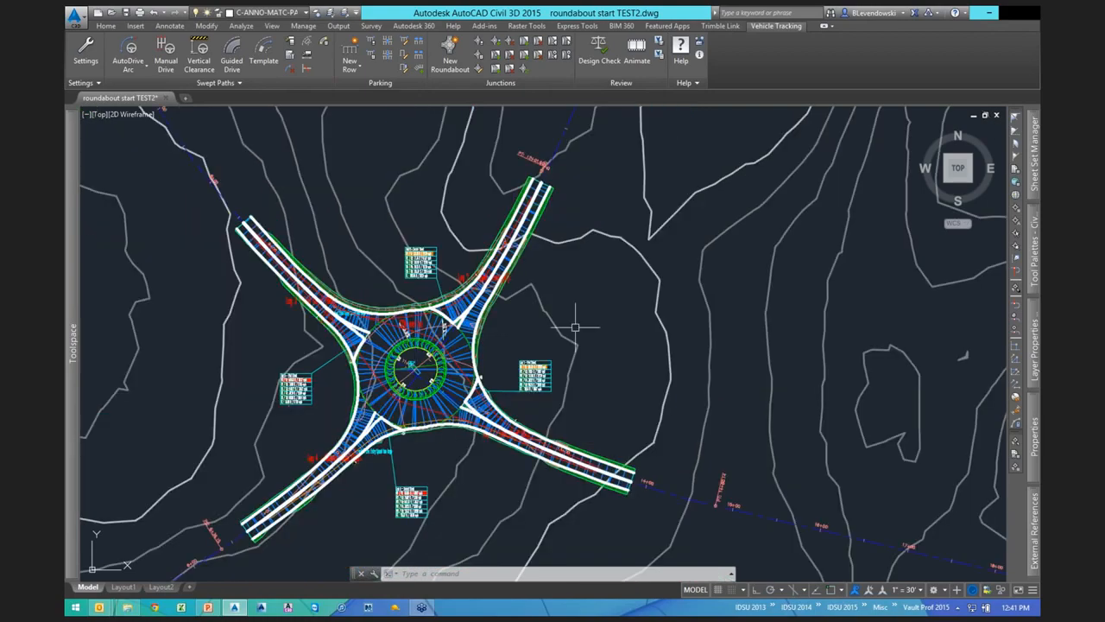
pyautogui.scroll(-7, 575, 327)
pyautogui.moveTo(812, 155); pyautogui.dragTo(523, 322, button='middle')
pyautogui.scroll(8, 522, 324)
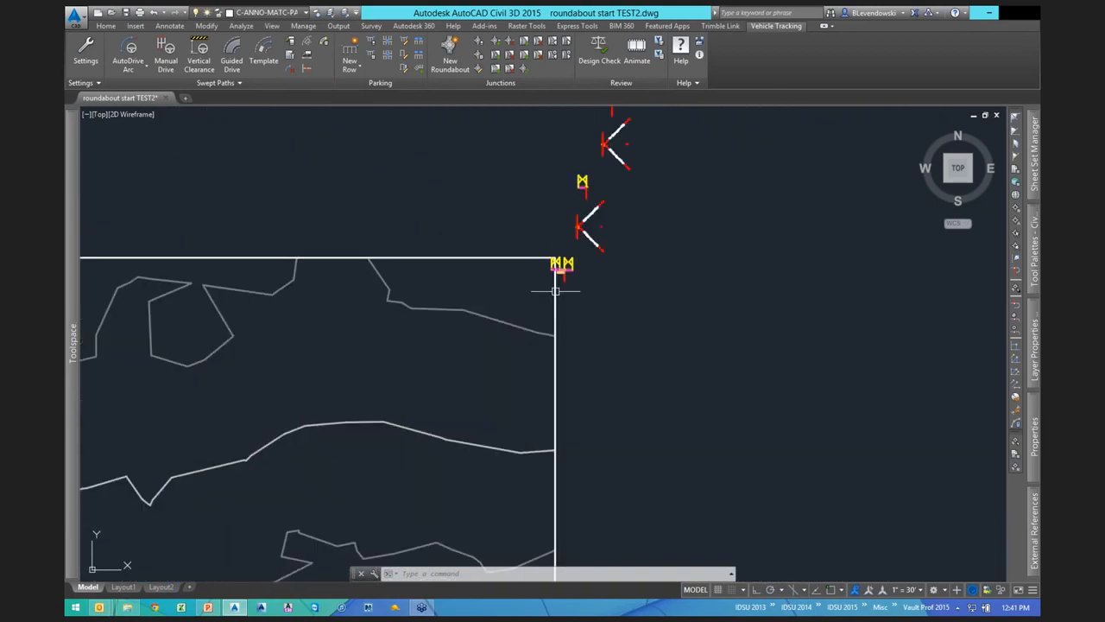
pyautogui.scroll(4, 586, 233)
pyautogui.moveTo(619, 316); pyautogui.dragTo(496, 446, button='middle')
pyautogui.press('Escape')
pyautogui.press('Escape')
pyautogui.press('Escape')
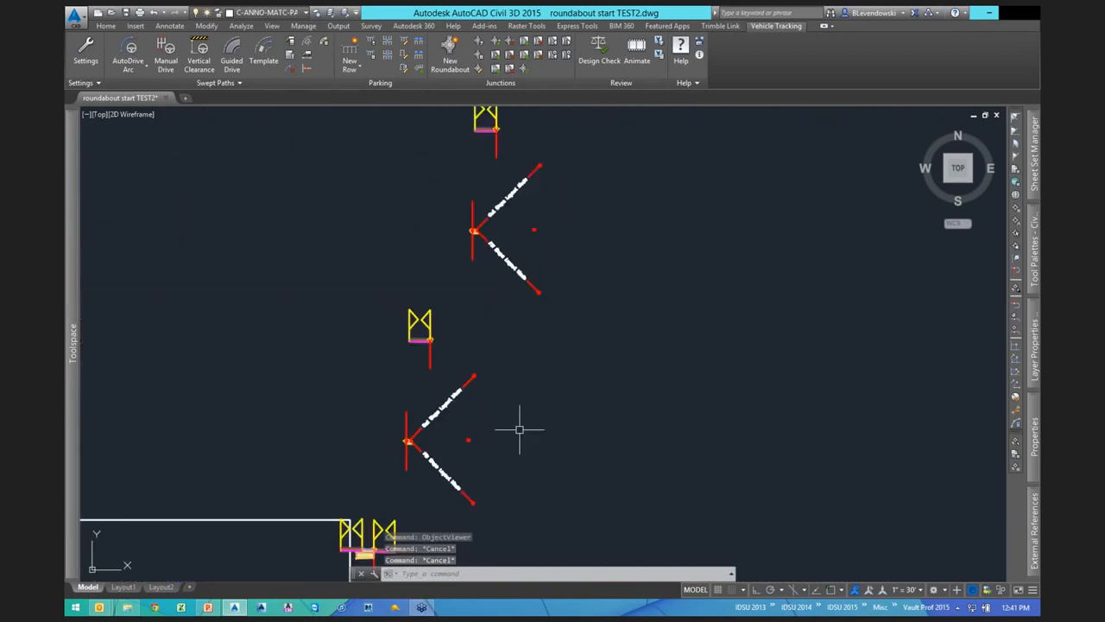
pyautogui.scroll(-4, 518, 429)
pyautogui.moveTo(619, 404); pyautogui.dragTo(541, 408, button='middle')
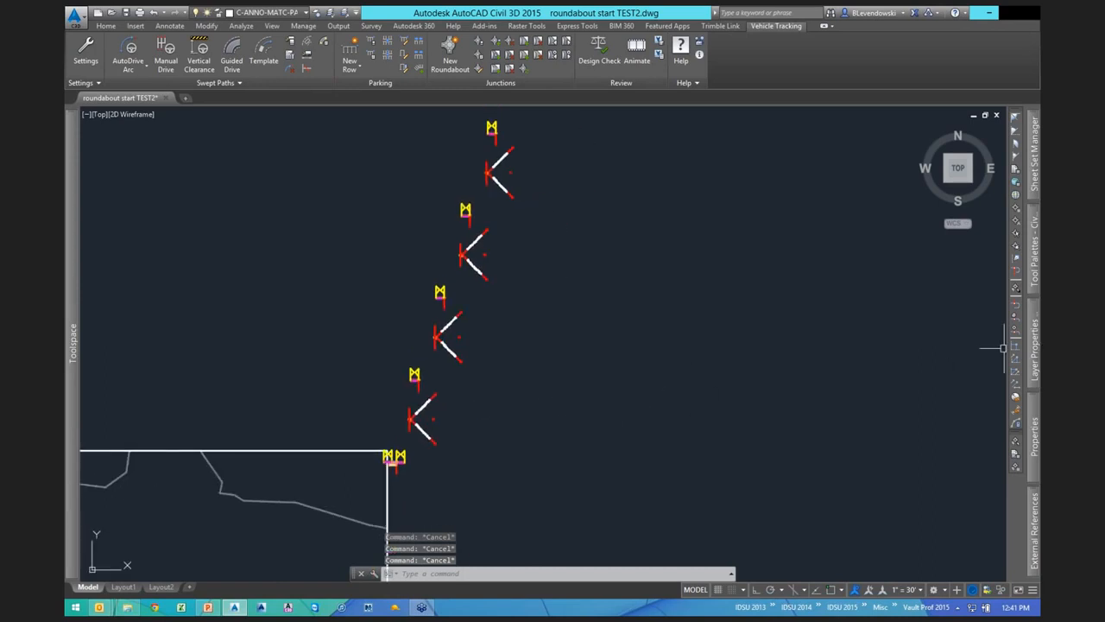
pyautogui.click(681, 348)
pyautogui.press('Escape')
pyautogui.press('Escape')
pyautogui.press('Escape')
# Start inserting the generic LinkSlopeToSurface subassembly with its slope set to 25%.
pyautogui.moveTo(1037, 273)
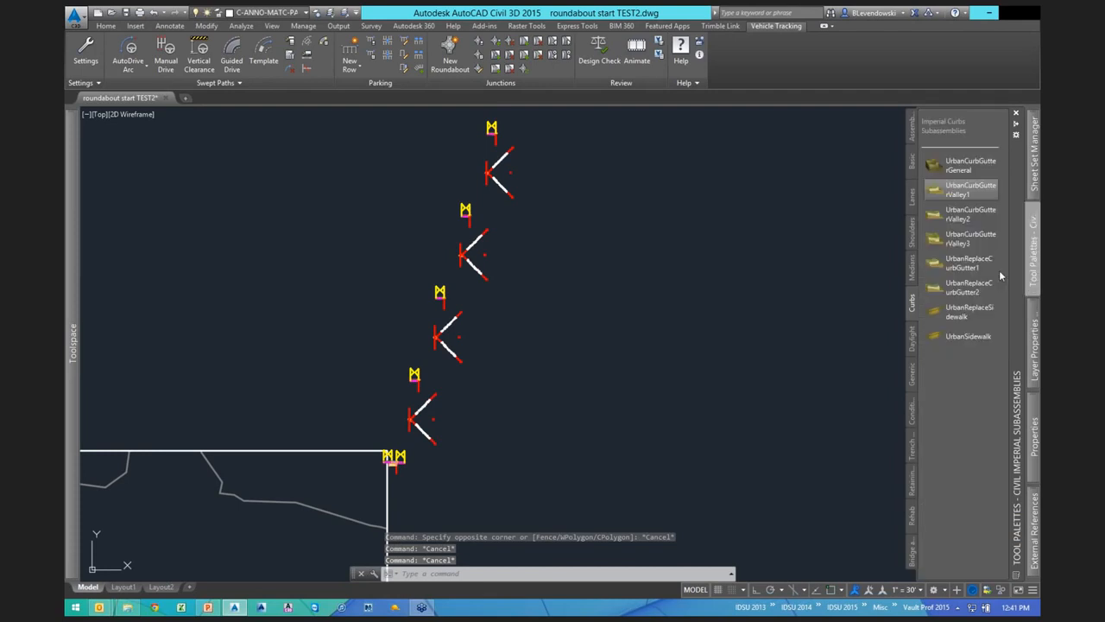
pyautogui.click(913, 376)
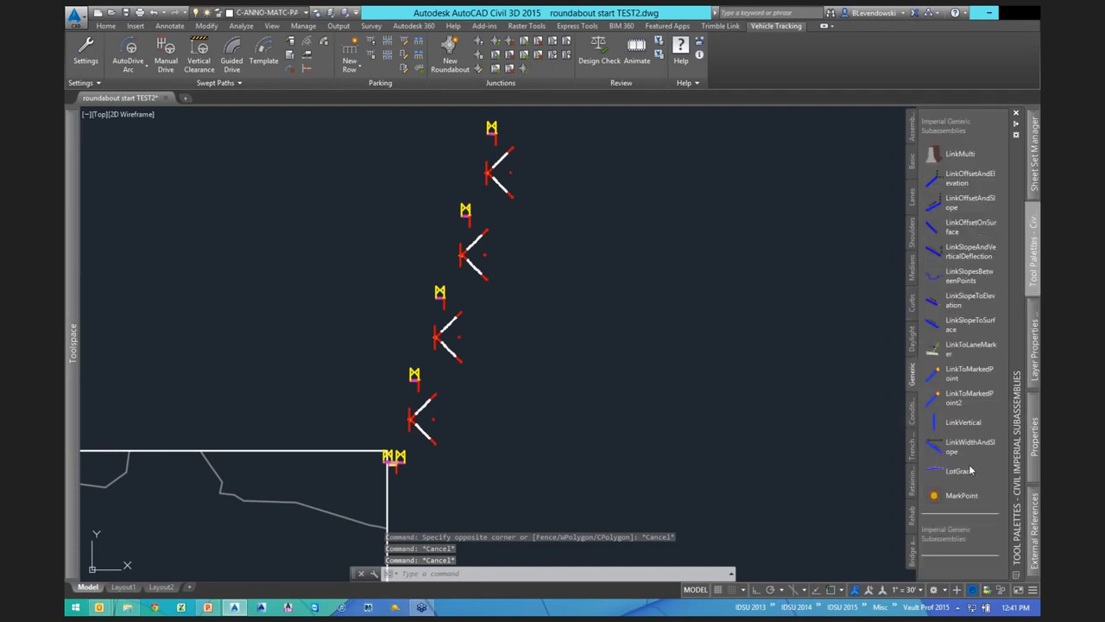
pyautogui.click(937, 329)
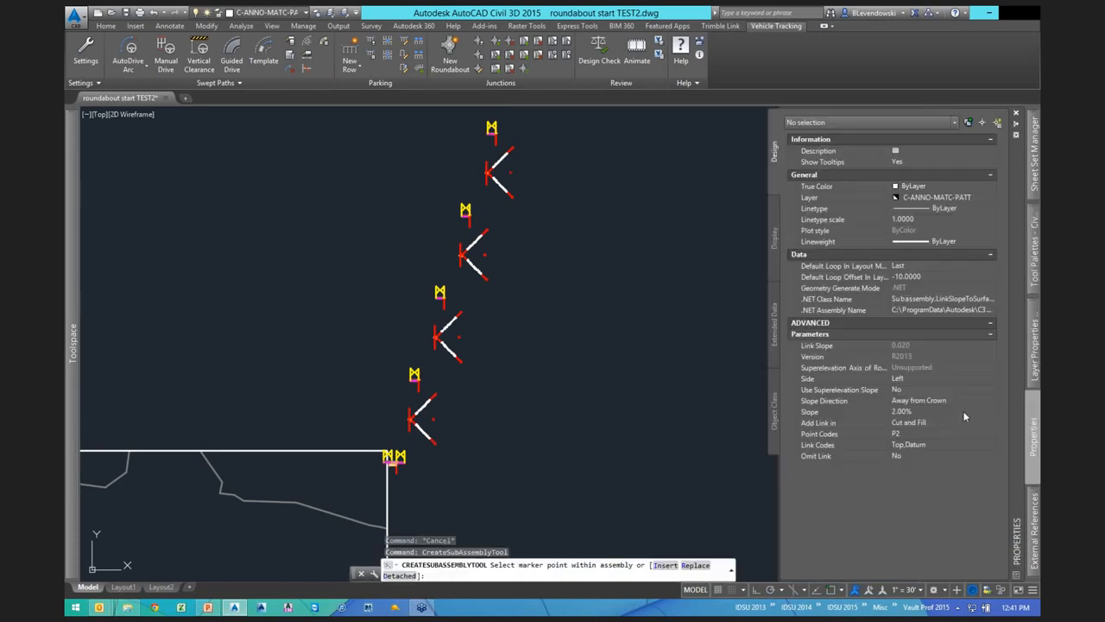
pyautogui.click(918, 411)
pyautogui.write('25')
pyautogui.click(917, 378)
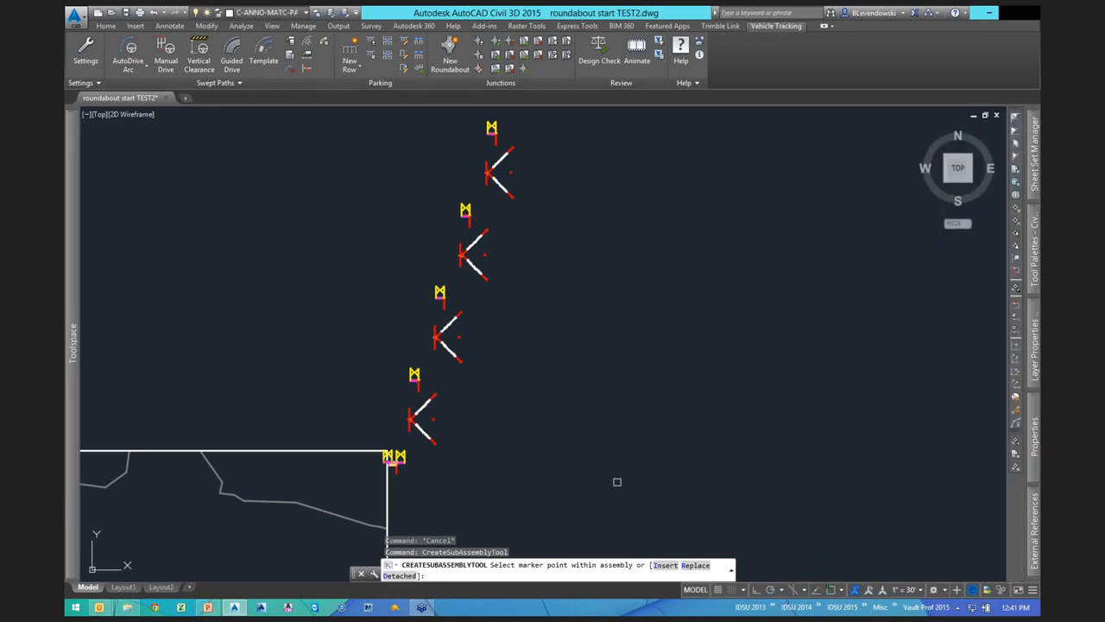
# Replace the branching daylight subassembly on each of the four leg assemblies with the LinkSlopeToSurface subassembly.
pyautogui.write('r')
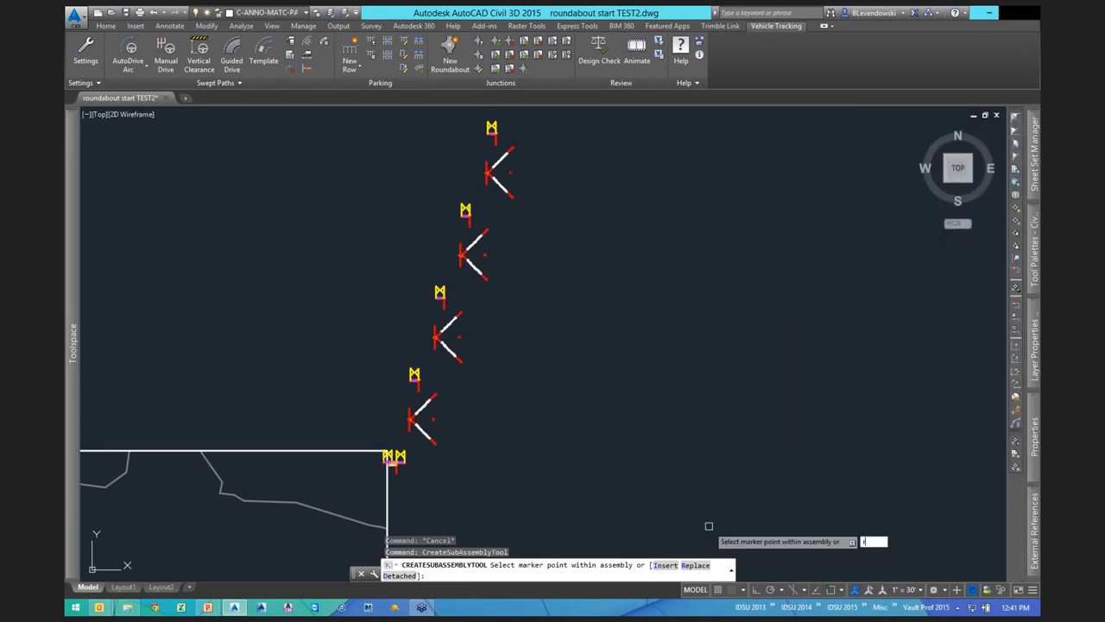
pyautogui.press('Return')
pyautogui.scroll(2, 440, 399)
pyautogui.scroll(2, 440, 399)
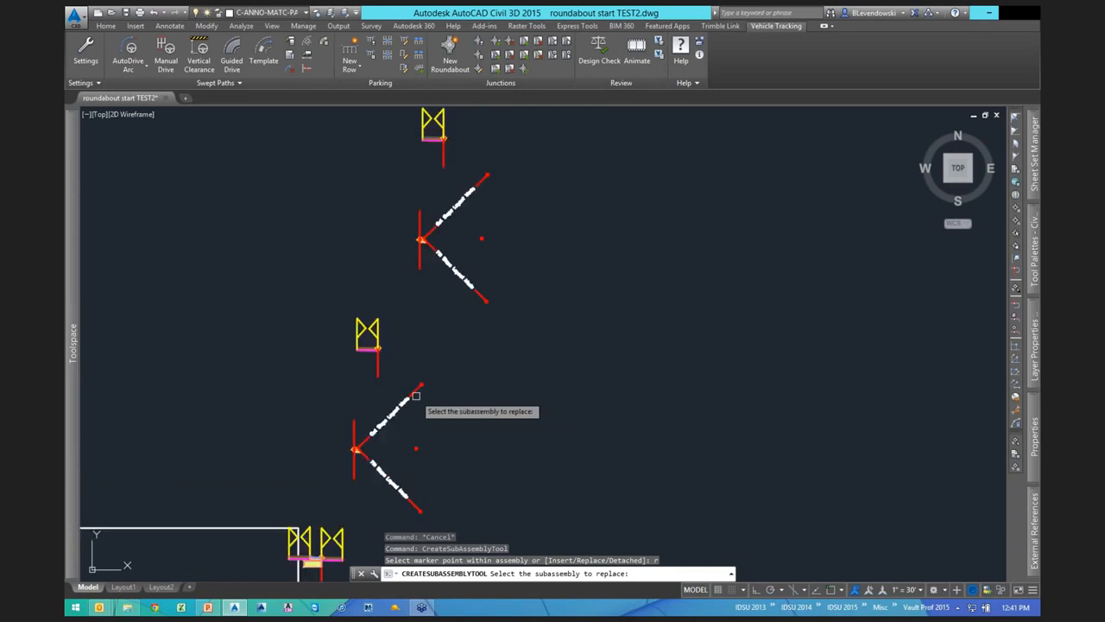
pyautogui.click(416, 396)
pyautogui.click(443, 260)
pyautogui.moveTo(614, 185); pyautogui.dragTo(619, 463, button='middle')
pyautogui.click(517, 334)
pyautogui.moveTo(624, 262); pyautogui.dragTo(634, 388, button='middle')
pyautogui.click(562, 242)
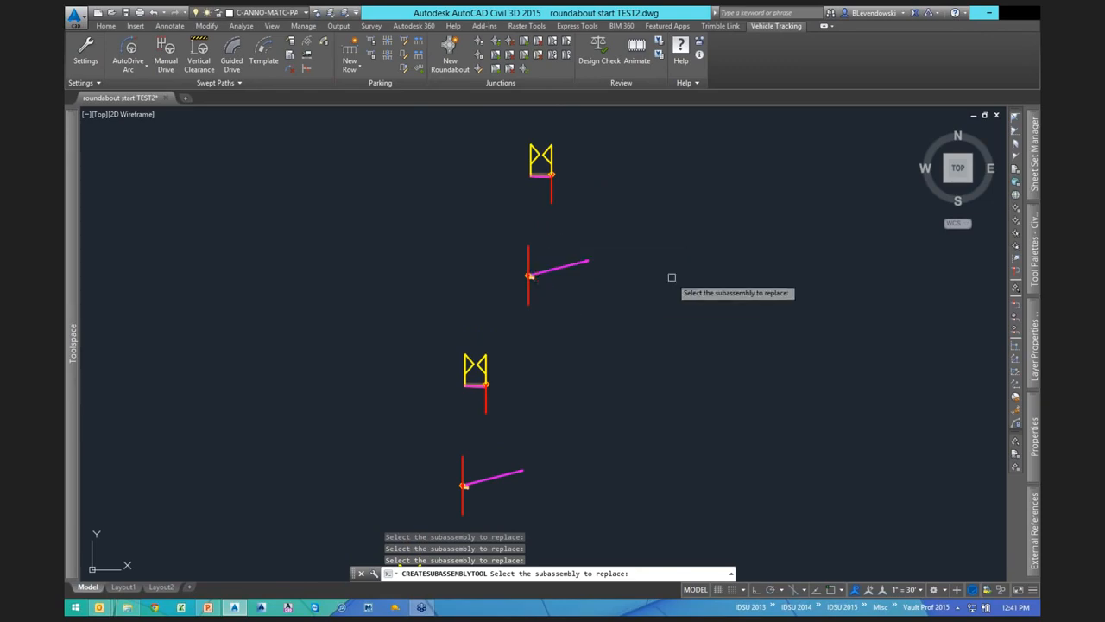
# Examine the corridor's outer edges around the 12th and 1st roundabout and end the subassembly replacement.
pyautogui.scroll(-2, 670, 278)
pyautogui.scroll(-1, 682, 285)
pyautogui.moveTo(703, 369); pyautogui.dragTo(750, 341, button='middle')
pyautogui.moveTo(451, 472)
pyautogui.mouseDown(button='middle')
pyautogui.moveTo(594, 336)
pyautogui.moveTo(741, 235)
pyautogui.mouseUp(button='middle')
pyautogui.scroll(-5, 644, 355)
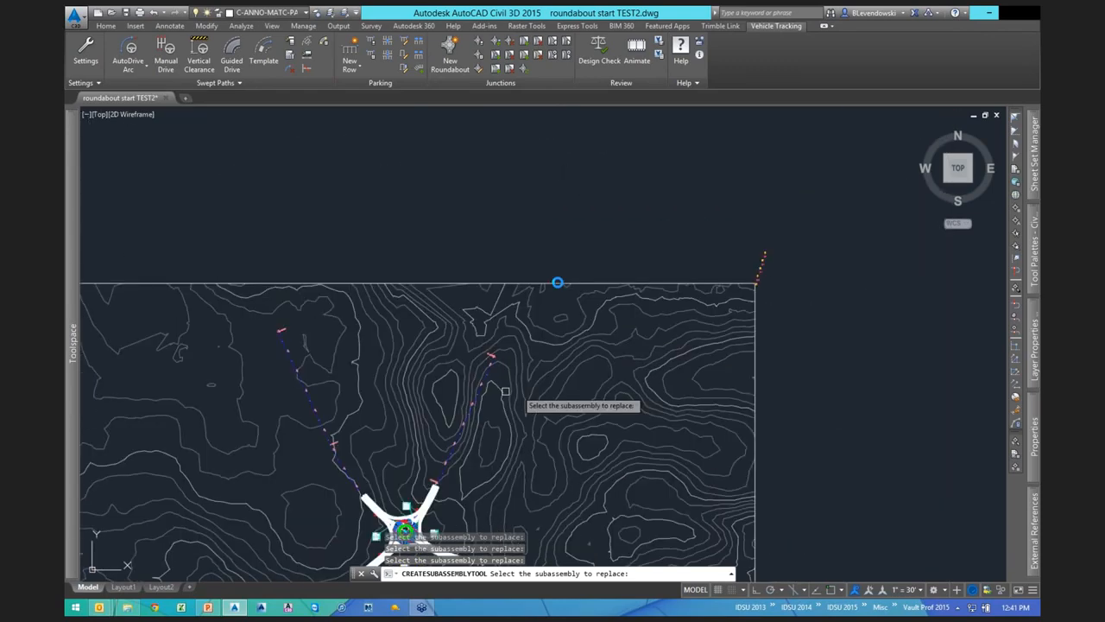
pyautogui.moveTo(505, 391); pyautogui.dragTo(587, 254, button='middle')
pyautogui.scroll(5, 587, 358)
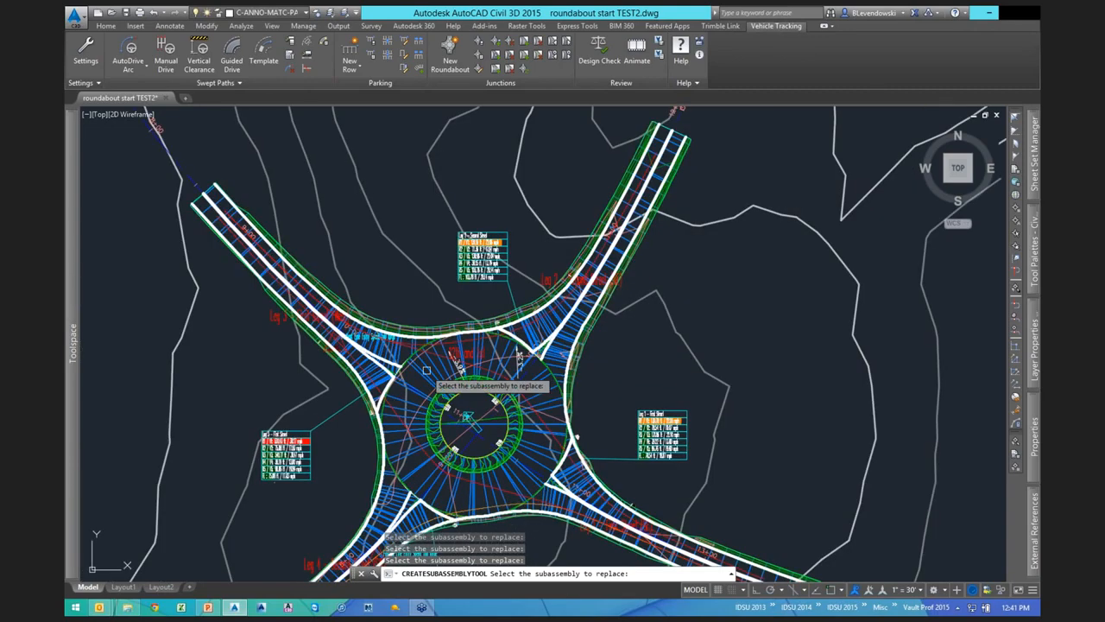
pyautogui.scroll(2, 426, 370)
pyautogui.scroll(2, 530, 331)
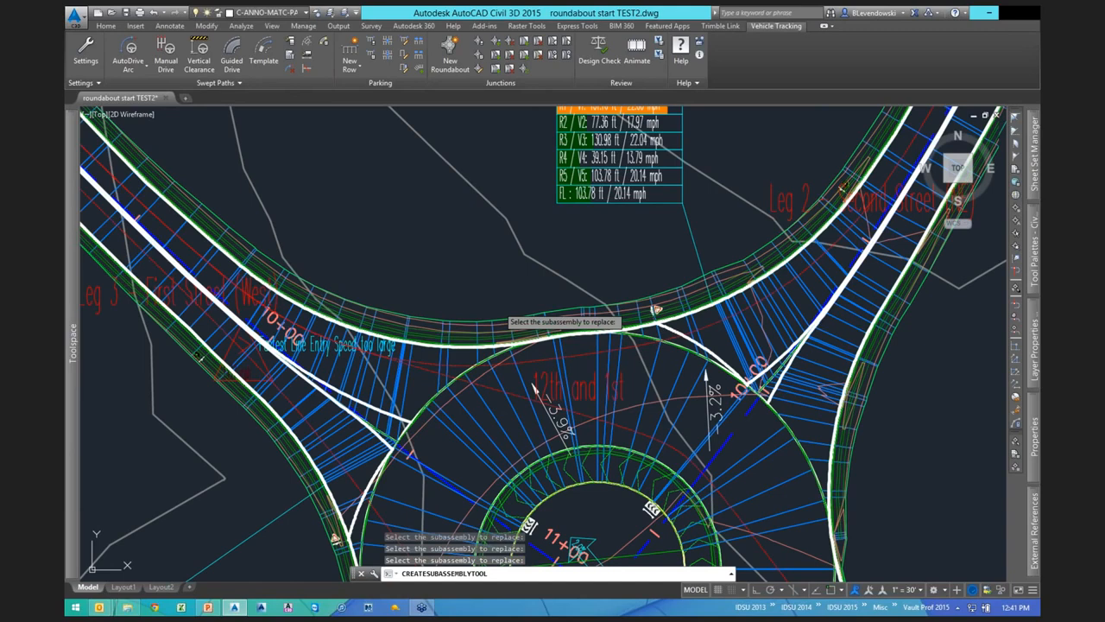
pyautogui.press('Escape')
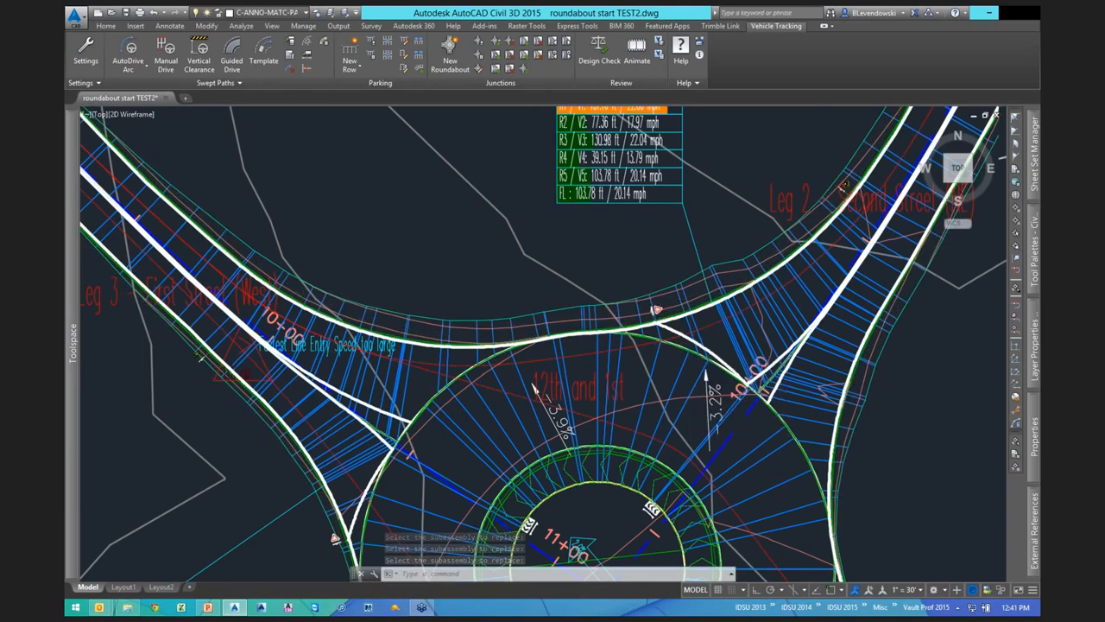
# Save the drawing with the roundabout centred in view.
pyautogui.scroll(-2, 576, 342)
pyautogui.moveTo(663, 410); pyautogui.dragTo(559, 243, button='middle')
pyautogui.press('Escape')
pyautogui.press('Escape')
pyautogui.press('Escape')
pyautogui.click(119, 25)
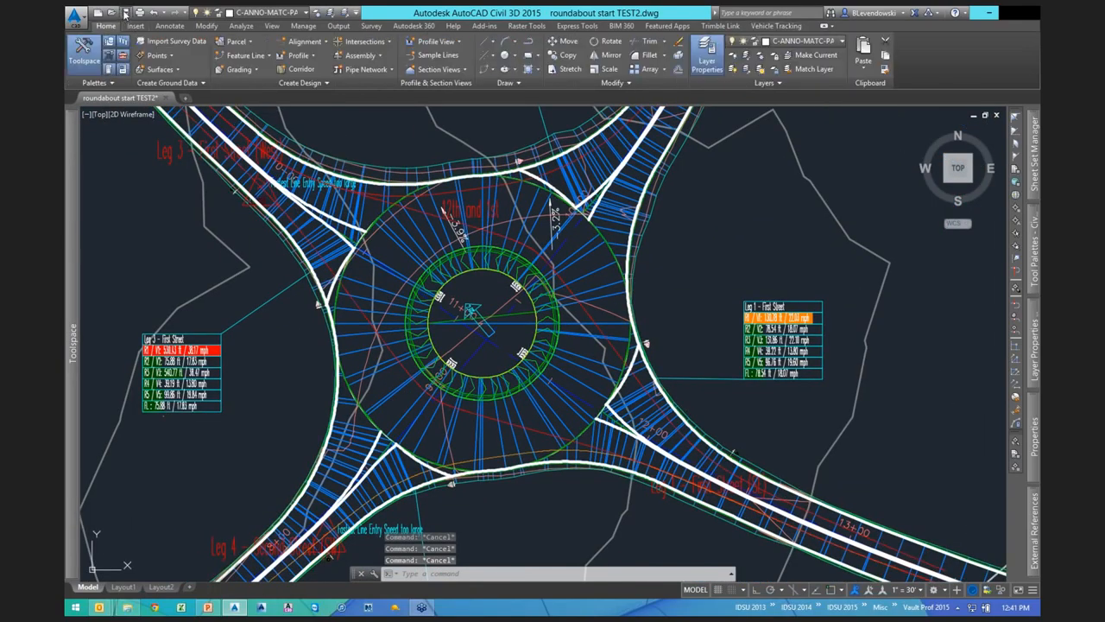
pyautogui.click(125, 14)
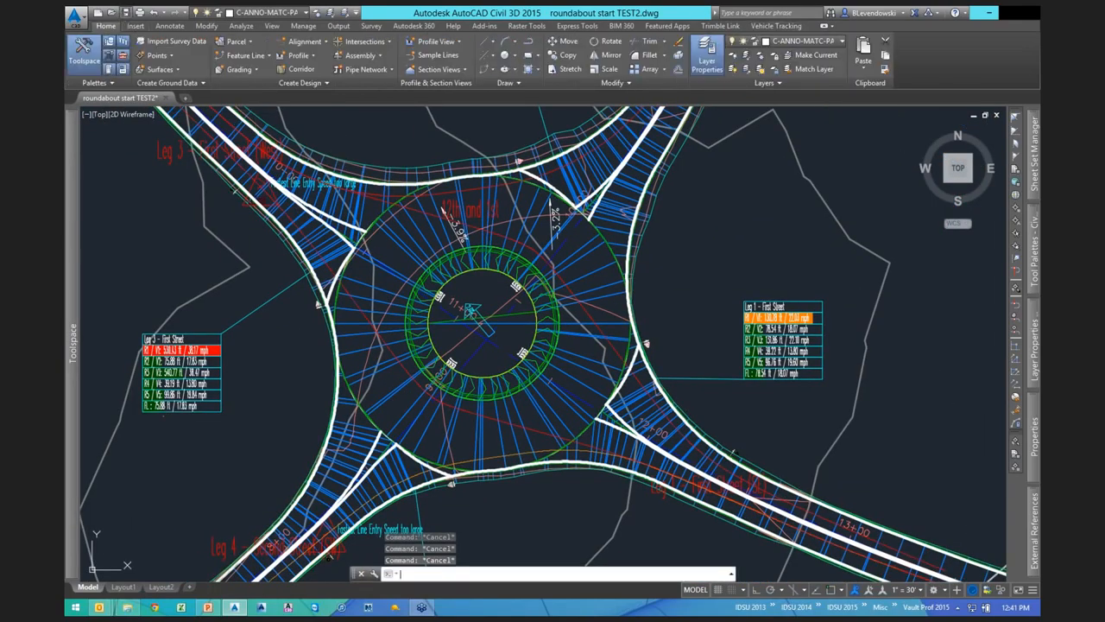
pyautogui.moveTo(754, 266)
pyautogui.mouseDown(button='middle')
pyautogui.moveTo(679, 284)
pyautogui.moveTo(698, 305)
pyautogui.mouseUp(button='middle')
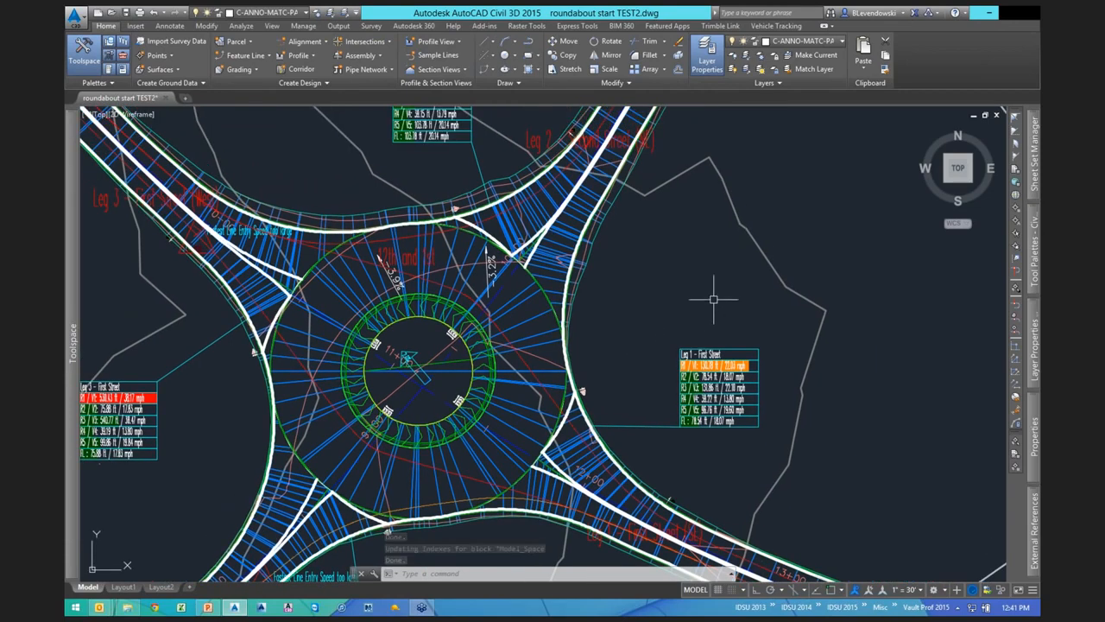
# Examine the radius and speed values in the Leg 3 - First Street fastest path table.
pyautogui.press('Escape')
pyautogui.press('Escape')
pyautogui.press('Escape')
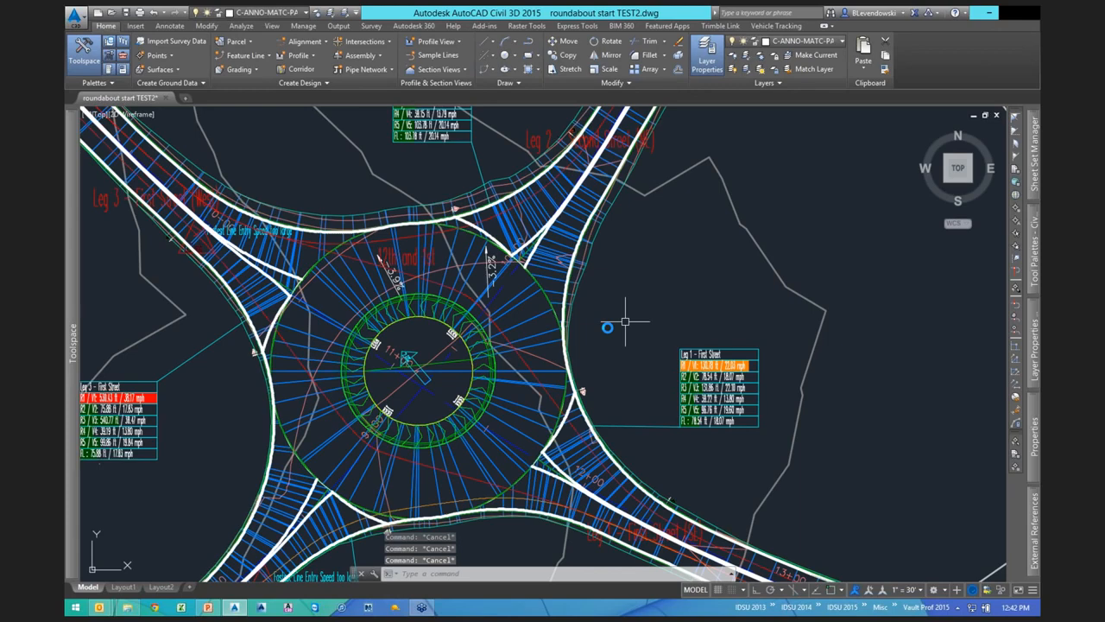
pyautogui.moveTo(585, 329); pyautogui.dragTo(845, 311, button='middle')
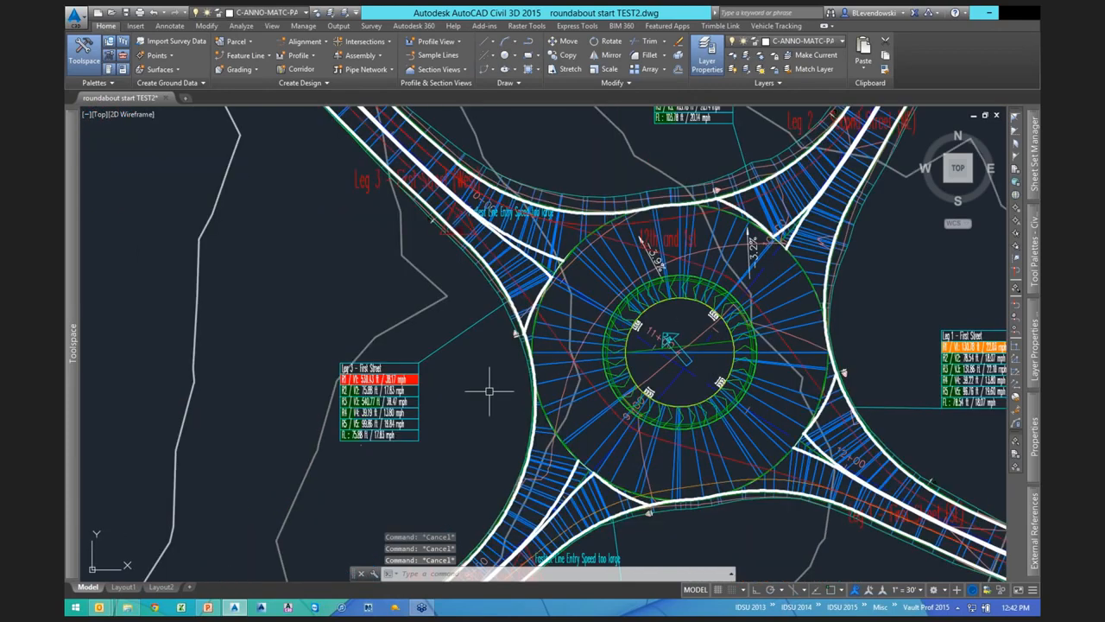
pyautogui.click(776, 25)
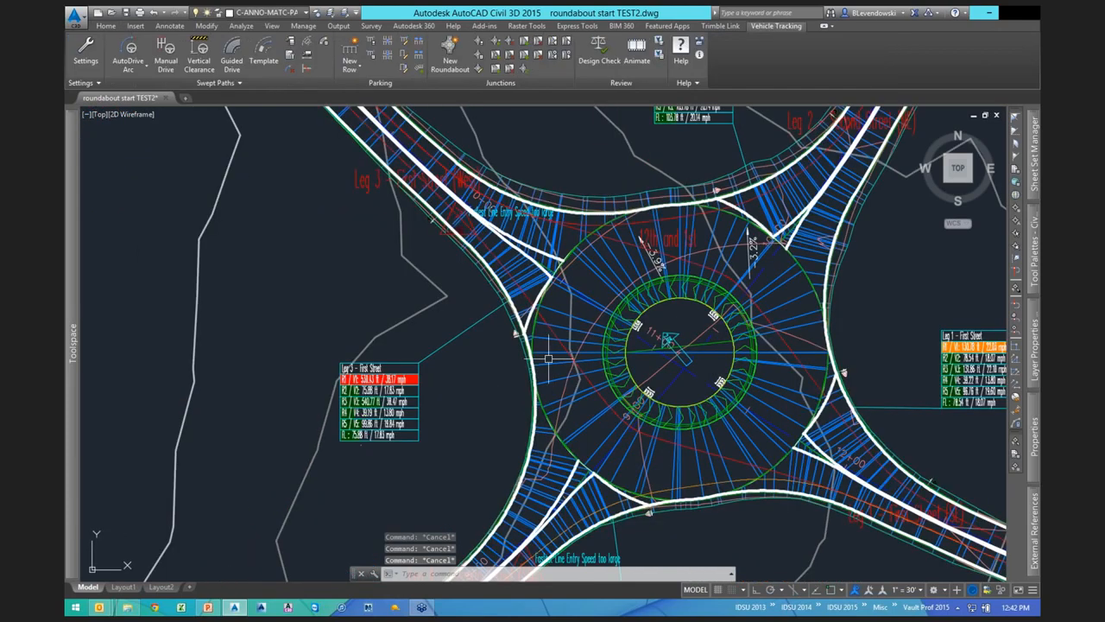
pyautogui.scroll(4, 336, 410)
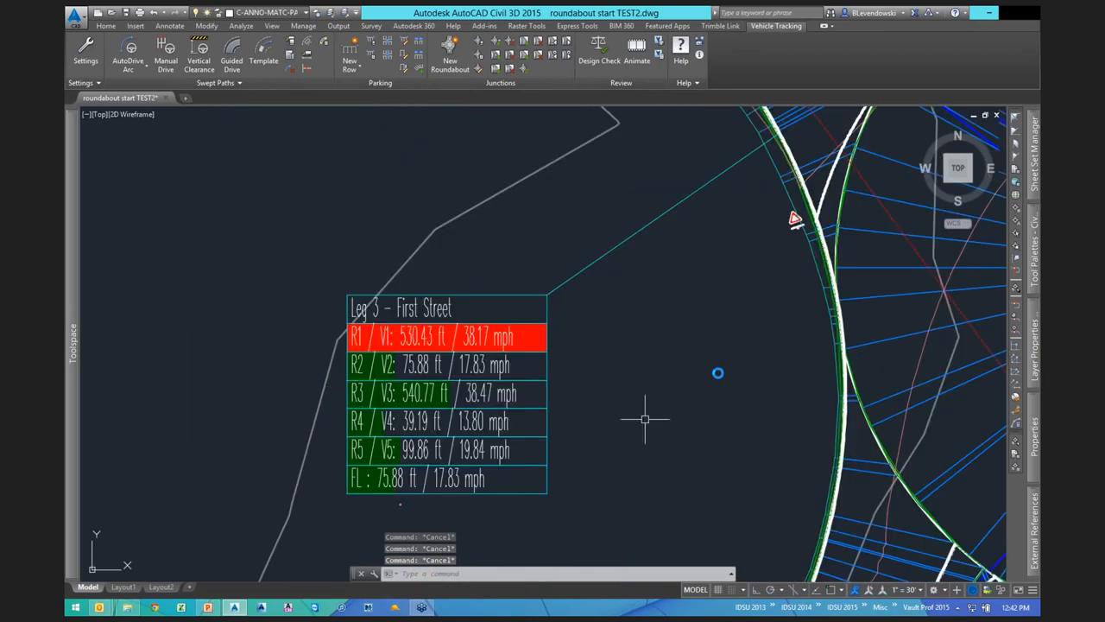
pyautogui.moveTo(699, 392); pyautogui.dragTo(719, 372, button='middle')
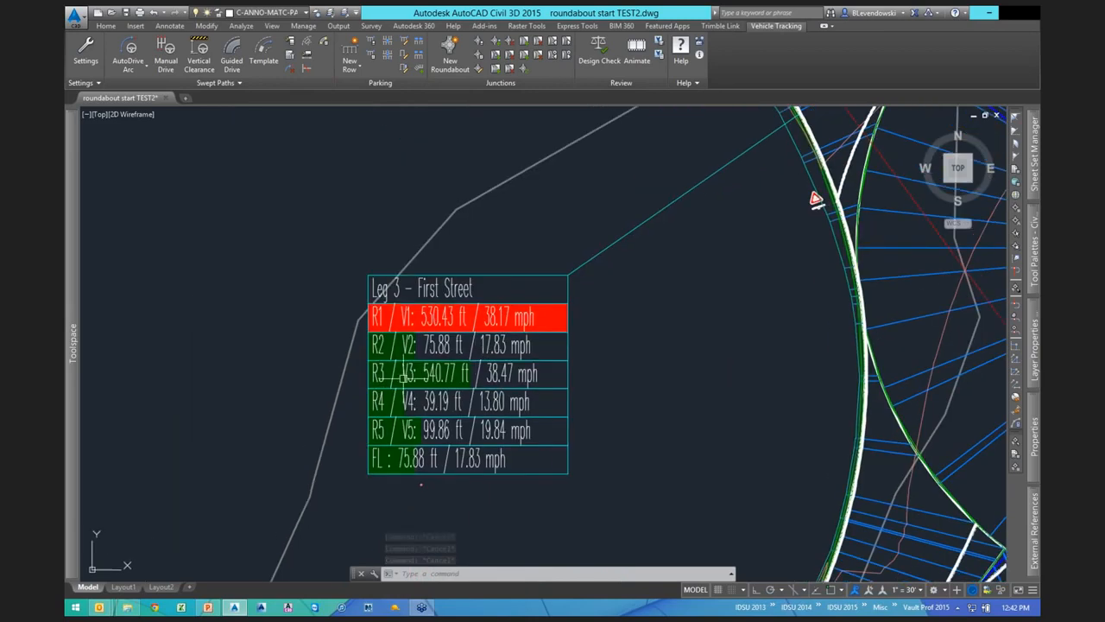
pyautogui.scroll(-2, 403, 390)
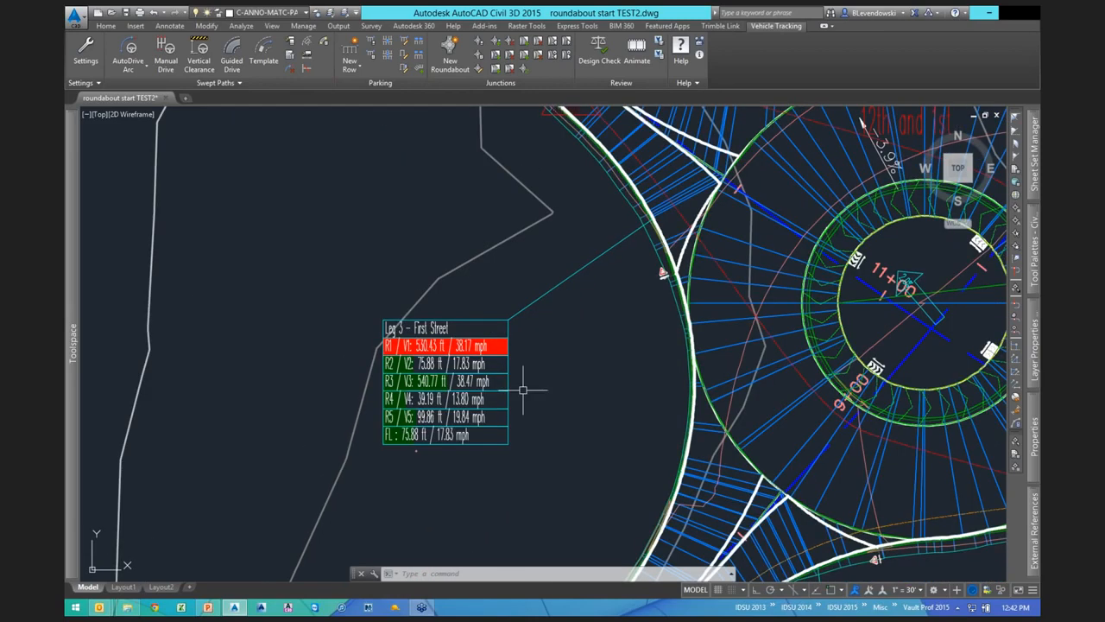
pyautogui.press('Escape')
pyautogui.press('Escape')
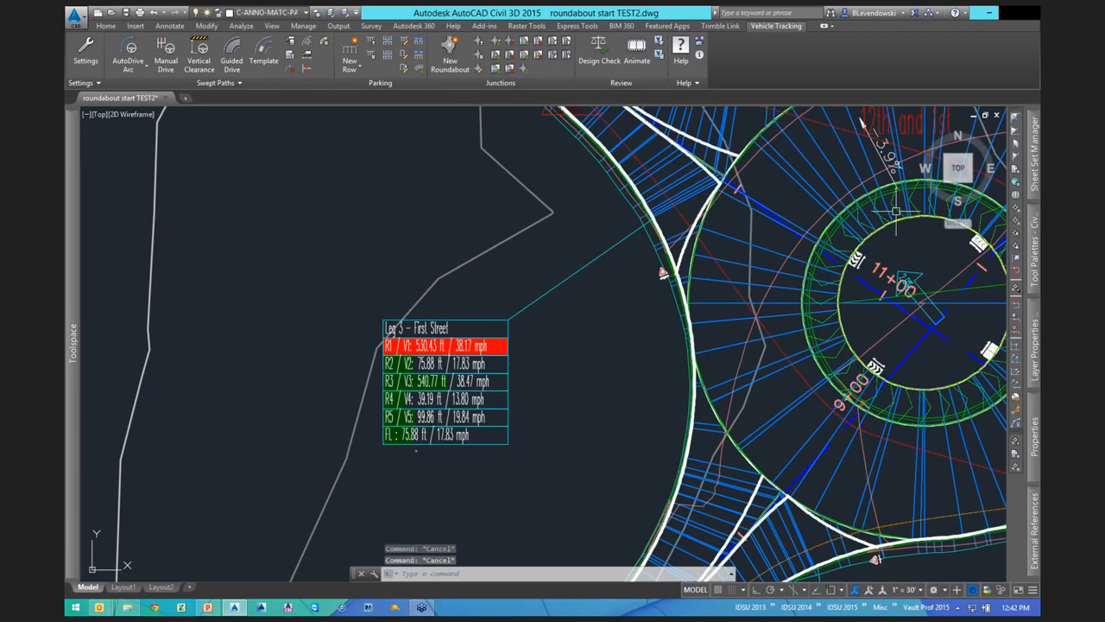
# Try moving the 12th and 1st roundabout's centre to preview its updated geometry and speed table.
pyautogui.hotkey('ctrl', 'a')
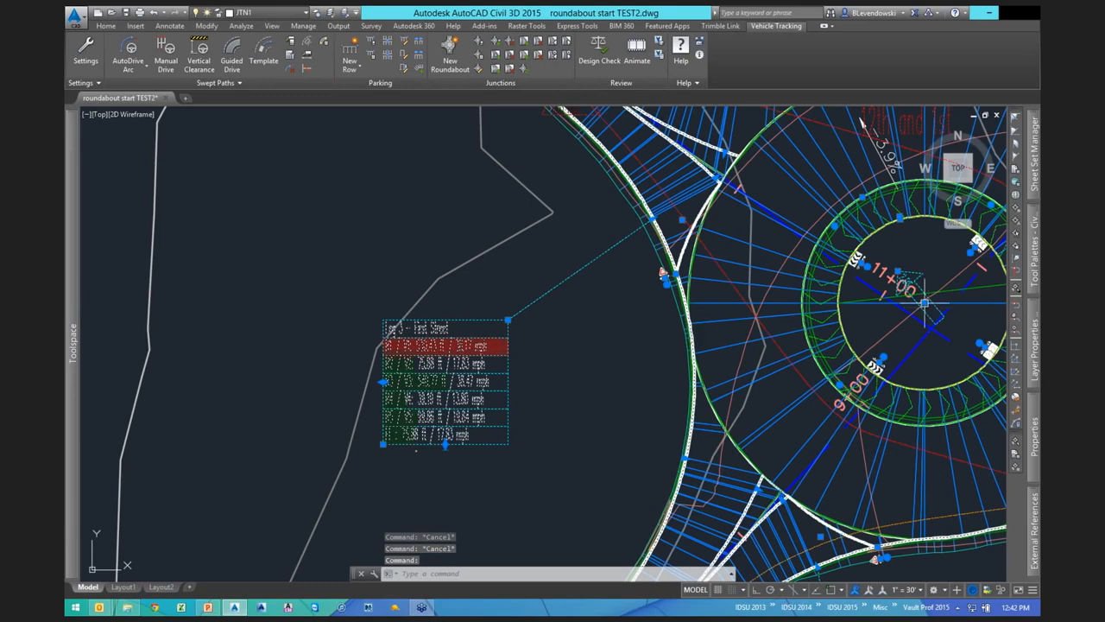
pyautogui.click(925, 303)
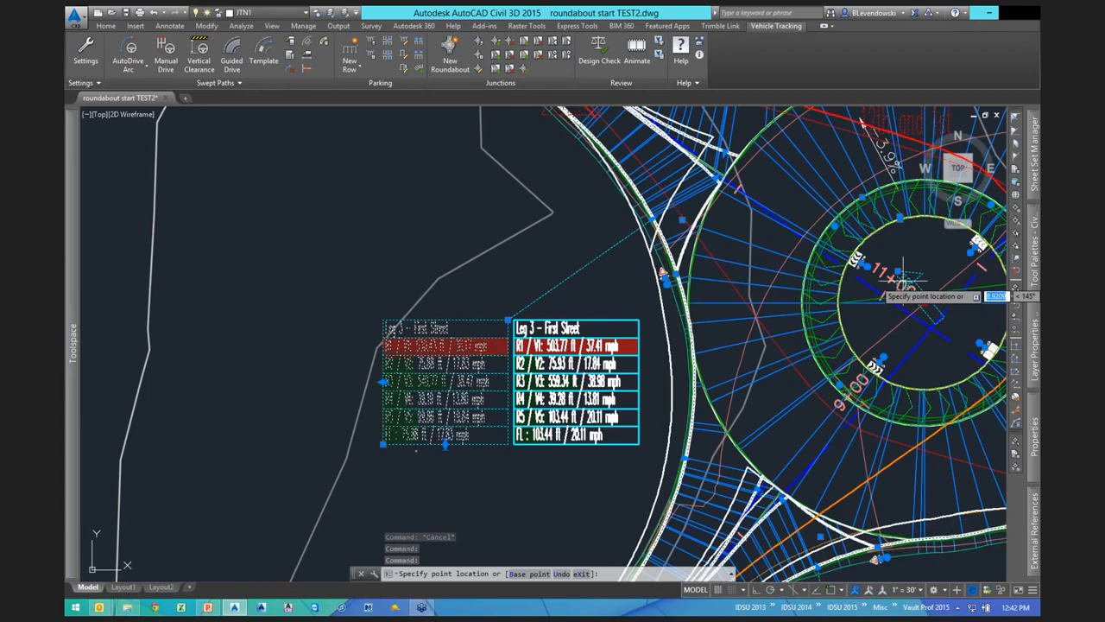
pyautogui.press('Escape')
pyautogui.press('Escape')
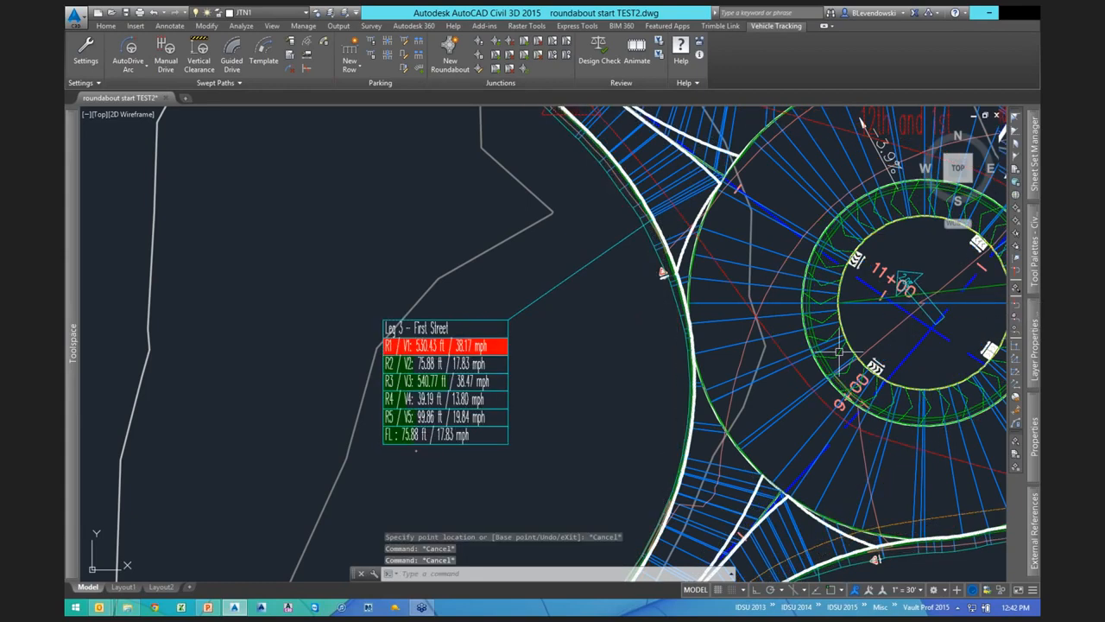
# Switch off all baselines and regions of the 12th and 1st corridor in its corridor parameters and accept the change.
pyautogui.scroll(-2, 666, 411)
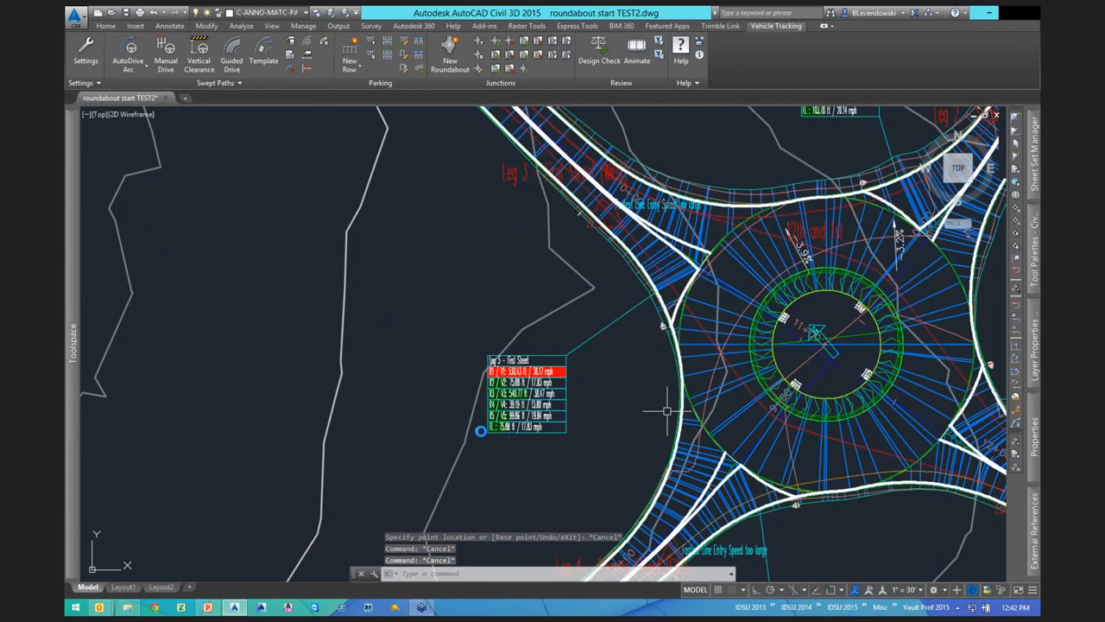
pyautogui.moveTo(757, 363); pyautogui.dragTo(544, 393, button='middle')
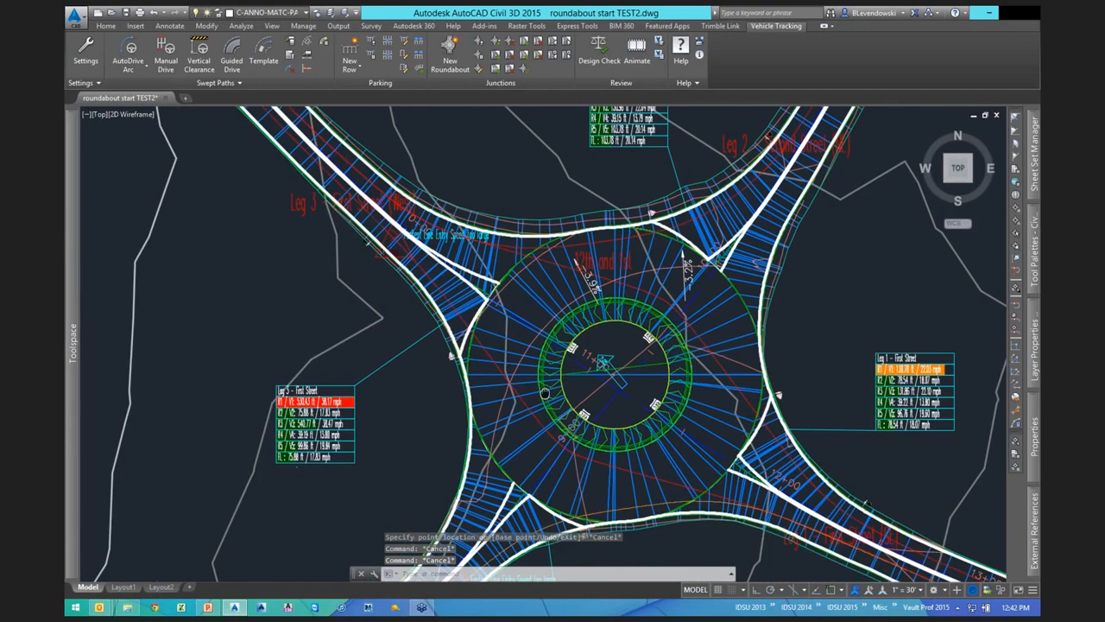
pyautogui.moveTo(725, 434); pyautogui.dragTo(515, 290, button='middle')
pyautogui.scroll(2, 525, 424)
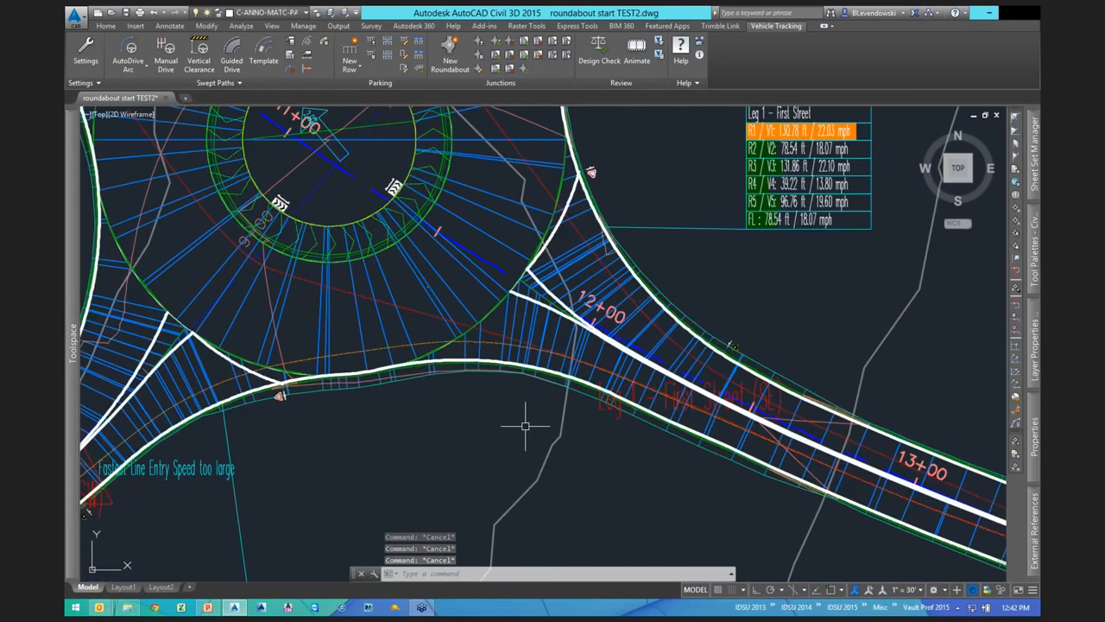
pyautogui.moveTo(525, 424); pyautogui.dragTo(406, 539, button='middle')
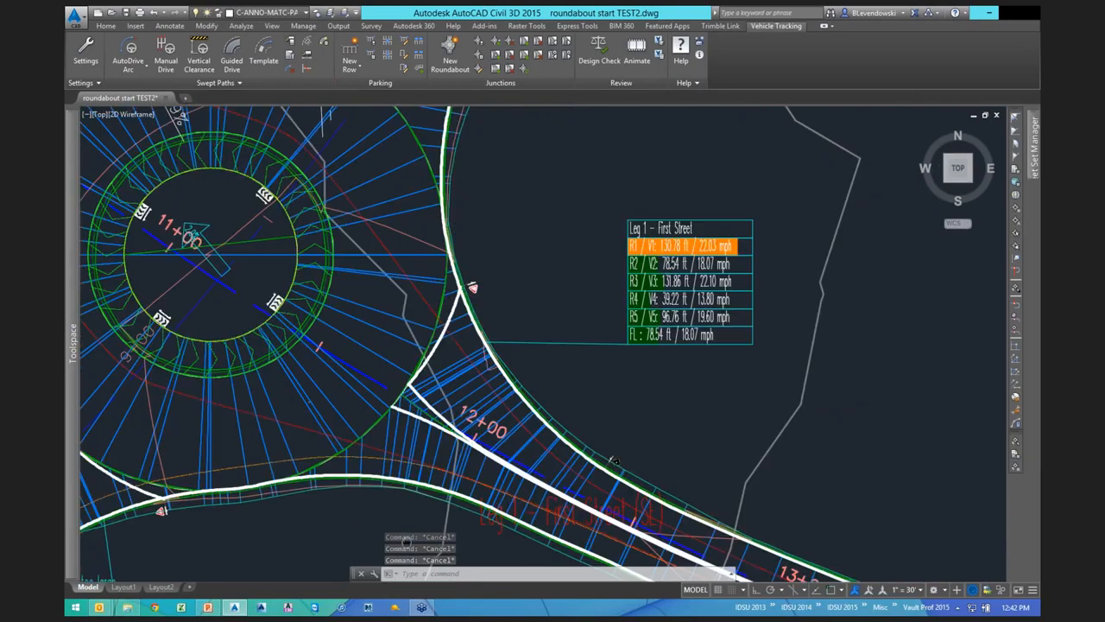
pyautogui.click(363, 272)
pyautogui.rightClick(440, 264)
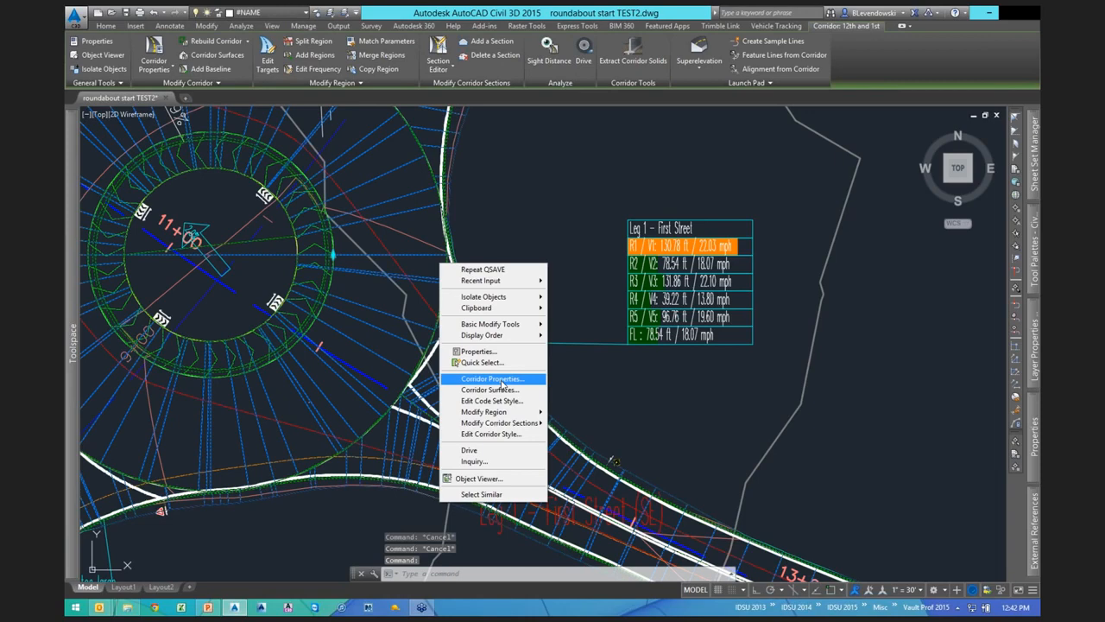
pyautogui.click(501, 380)
pyautogui.click(237, 40)
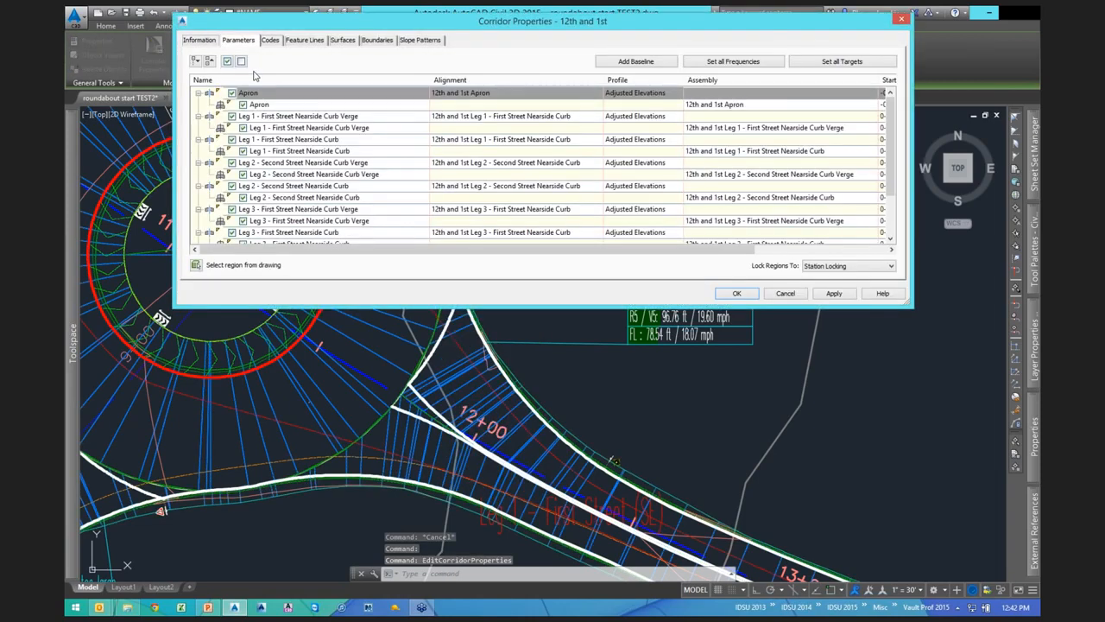
pyautogui.click(741, 295)
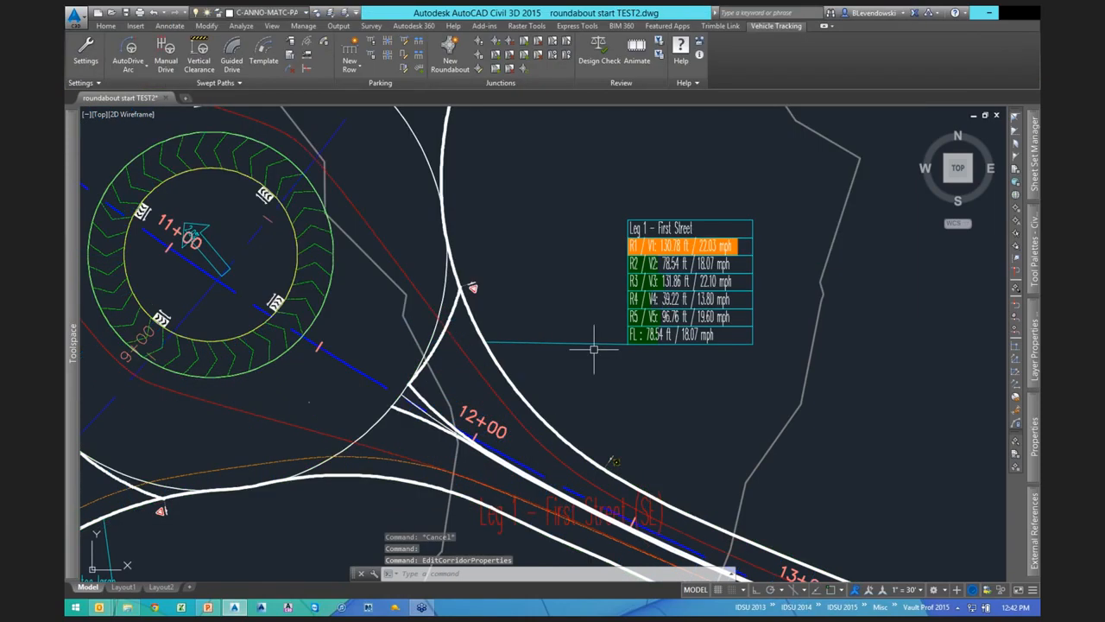
# Examine the yield sign beside the Leg 1 entry of the roundabout up close.
pyautogui.moveTo(432, 429)
pyautogui.mouseDown(button='middle')
pyautogui.moveTo(470, 411)
pyautogui.moveTo(602, 421)
pyautogui.moveTo(585, 445)
pyautogui.mouseUp(button='middle')
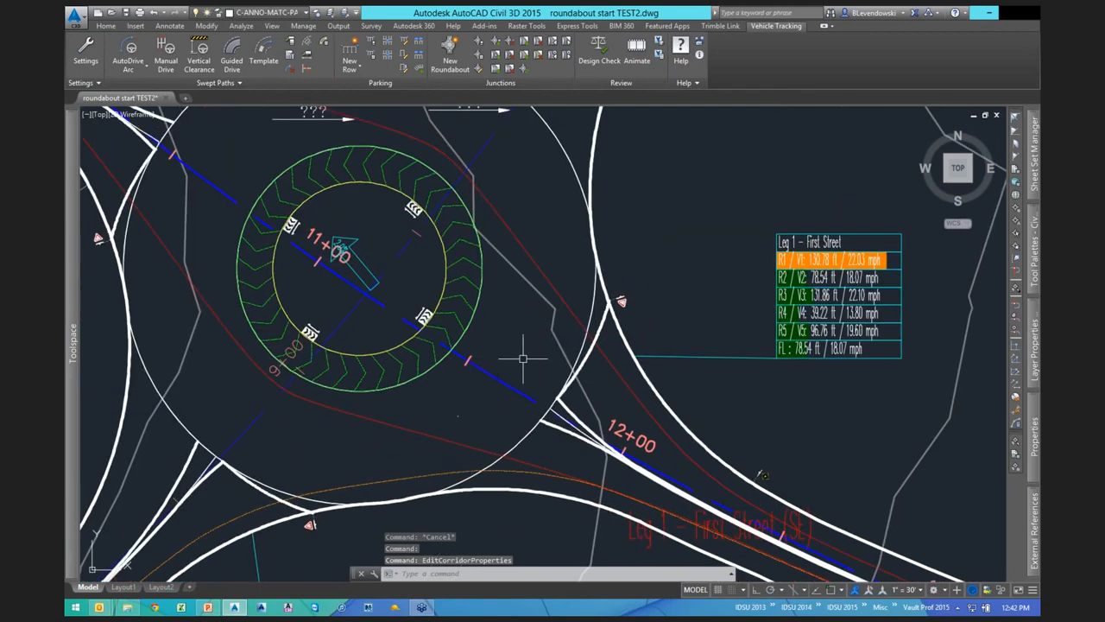
pyautogui.moveTo(629, 394); pyautogui.dragTo(569, 406, button='middle')
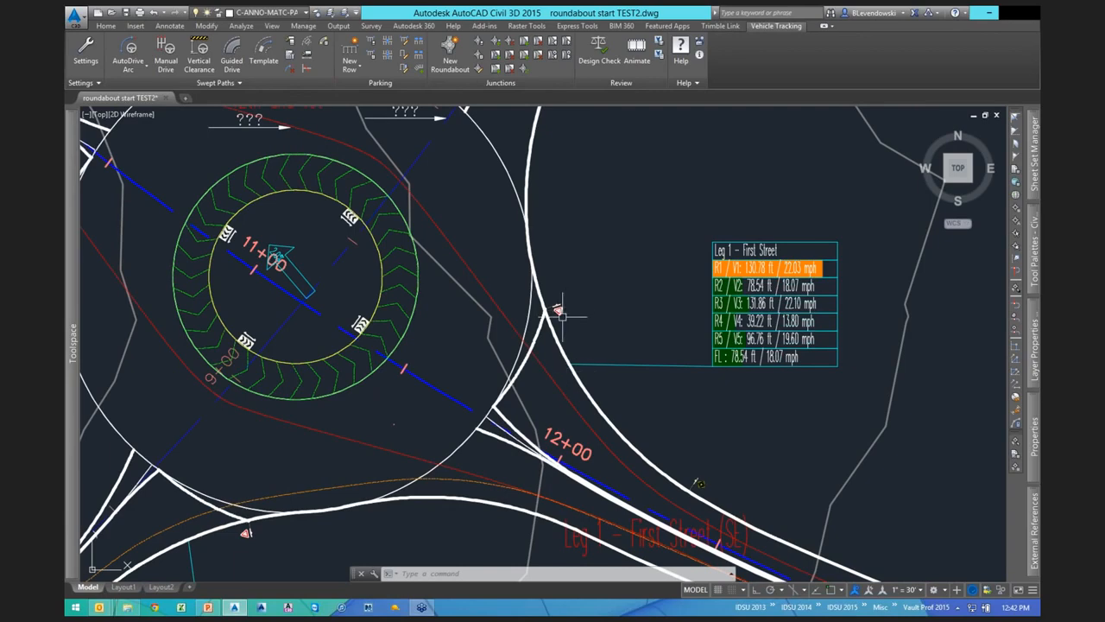
pyautogui.scroll(3, 559, 327)
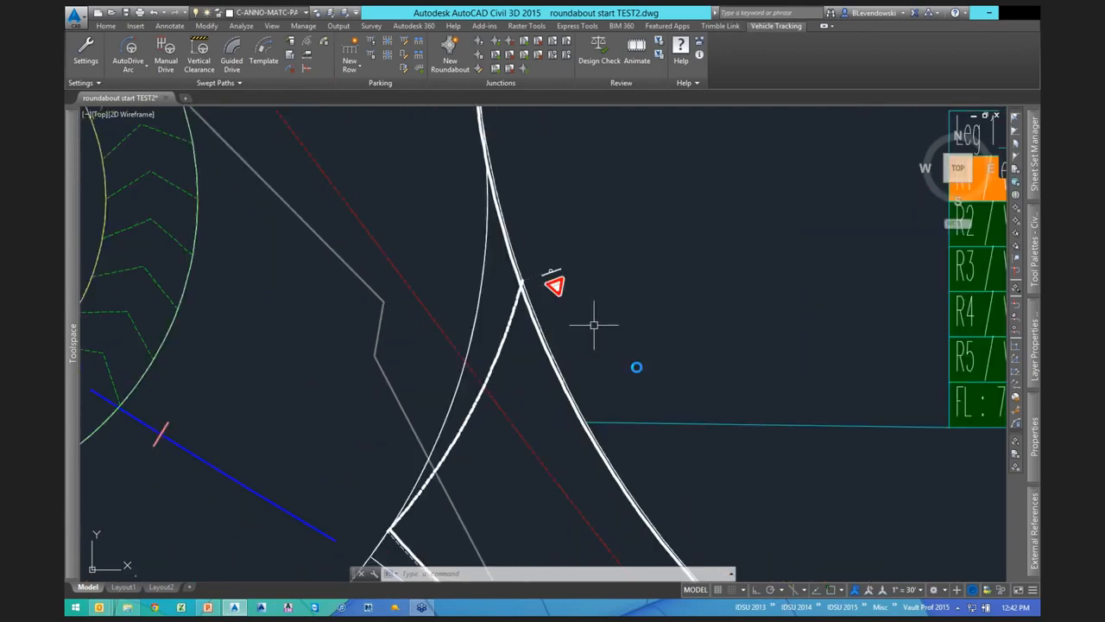
pyautogui.scroll(3, 599, 321)
pyautogui.scroll(5, 604, 345)
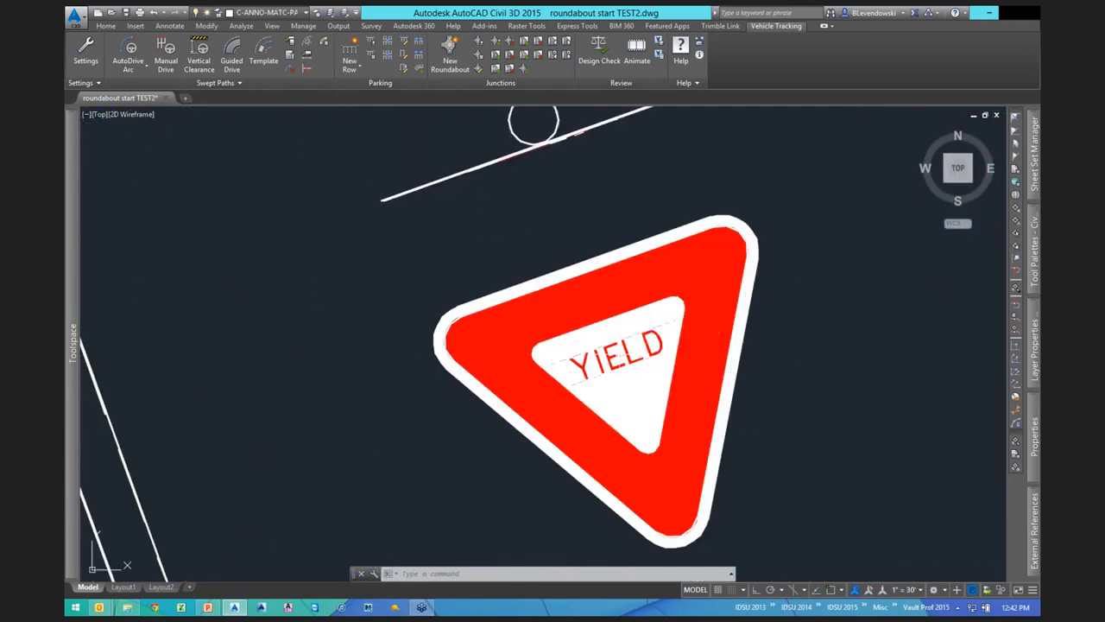
pyautogui.scroll(-1, 605, 345)
pyautogui.scroll(-4, 616, 354)
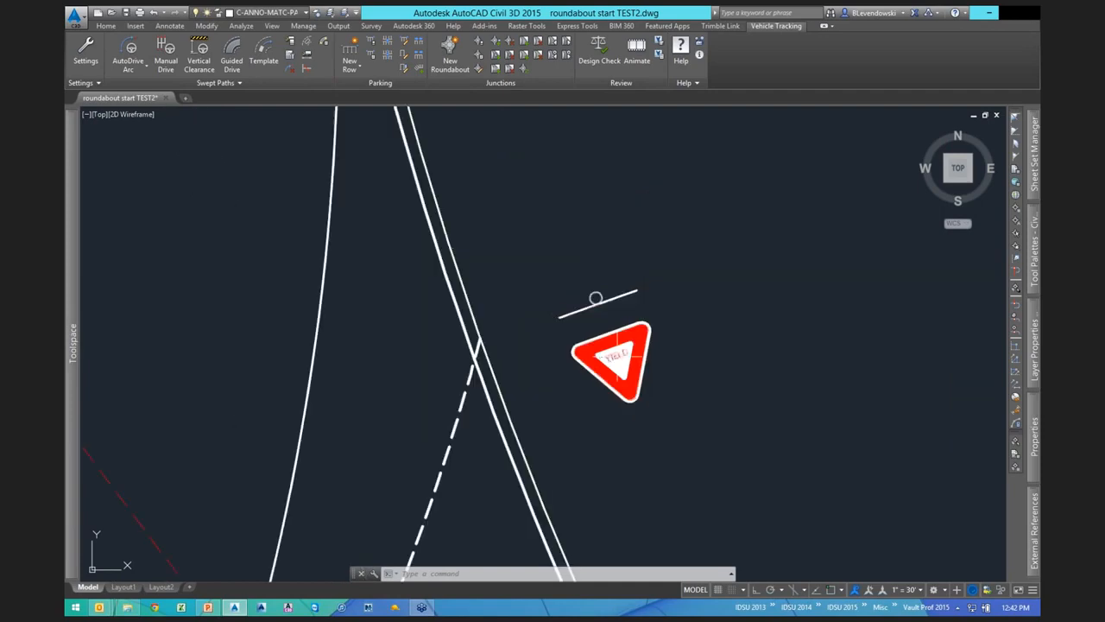
pyautogui.scroll(-7, 618, 356)
# Examine the directional chevron sign on the edge of the roundabout's central island.
pyautogui.moveTo(630, 466)
pyautogui.mouseDown(button='middle')
pyautogui.moveTo(708, 250)
pyautogui.moveTo(721, 253)
pyautogui.mouseUp(button='middle')
pyautogui.scroll(8, 388, 154)
pyautogui.press('Escape')
pyautogui.click(464, 348)
pyautogui.press('Escape')
pyautogui.press('Escape')
pyautogui.scroll(-8, 471, 354)
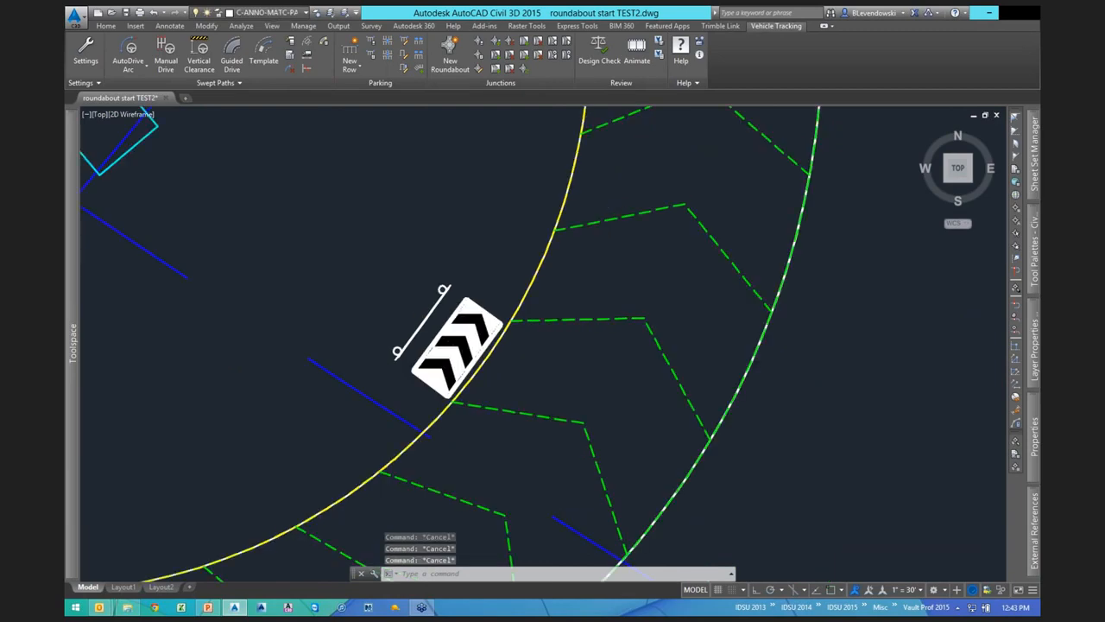
# Open the 12th and 1st roundabout's junction properties and review its road markings and signage settings.
pyautogui.scroll(-5, 516, 378)
pyautogui.moveTo(547, 371); pyautogui.dragTo(481, 314, button='middle')
pyautogui.scroll(3, 543, 348)
pyautogui.moveTo(554, 297); pyautogui.dragTo(532, 285, button='middle')
pyautogui.click(480, 71)
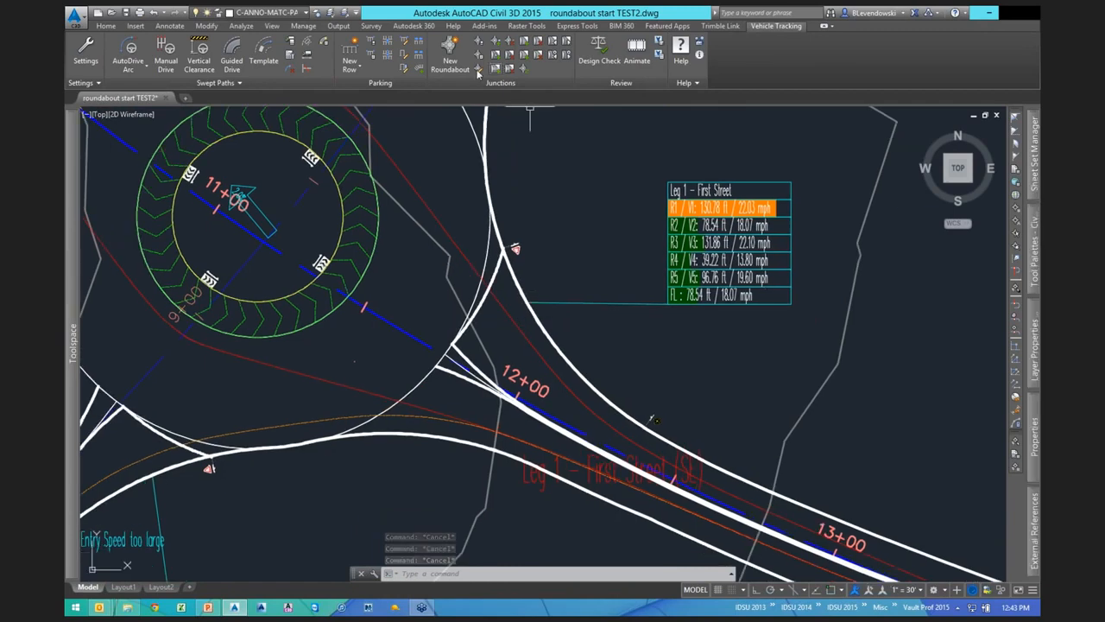
pyautogui.click(368, 246)
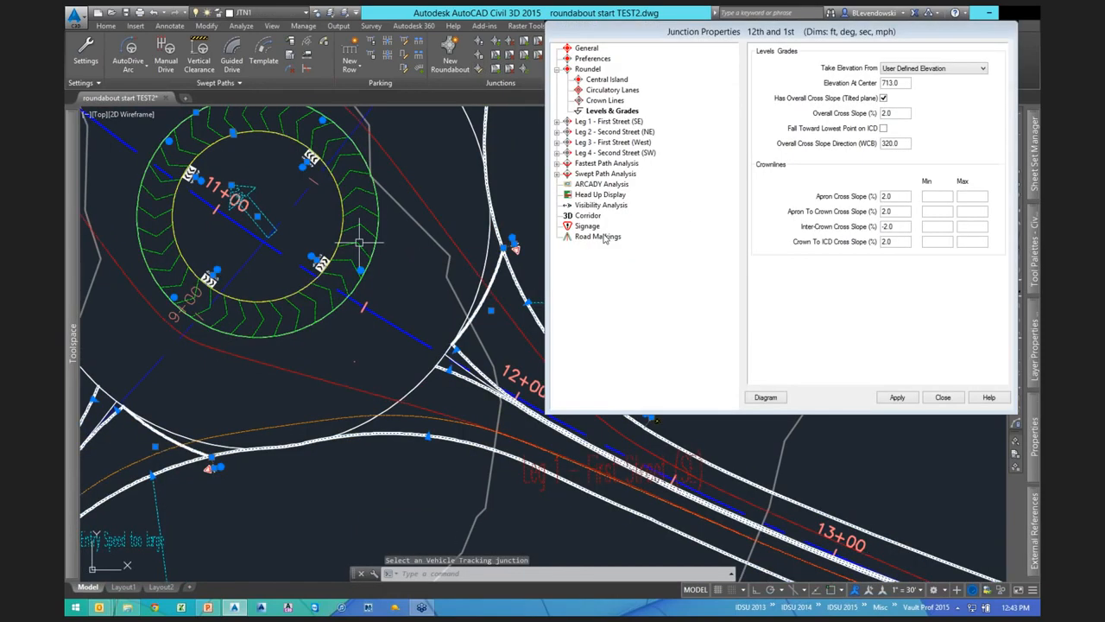
pyautogui.click(604, 237)
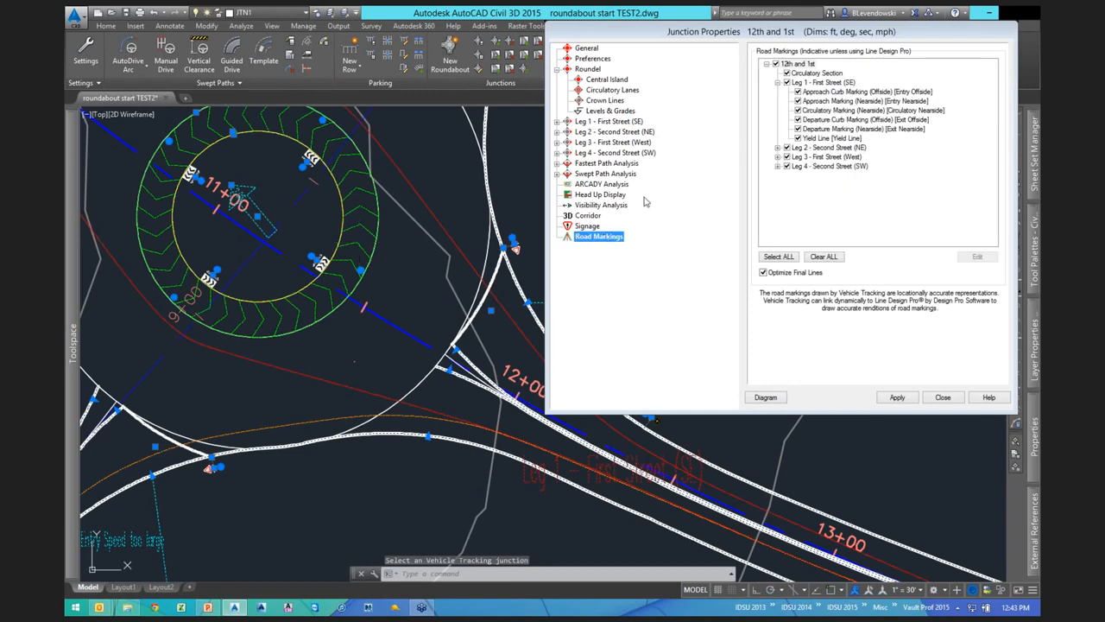
pyautogui.click(588, 226)
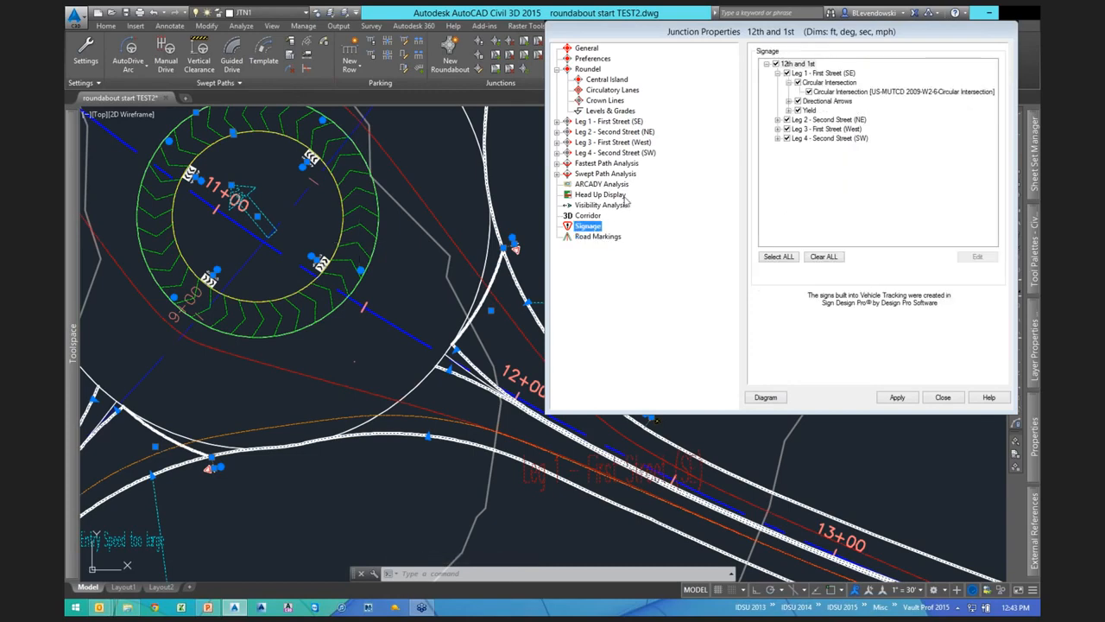
# Add a crosswalk to Leg 1 - First Street with Unsignalized Pedestrian (Zebra) as both entry and exit crossing type.
pyautogui.click(557, 121)
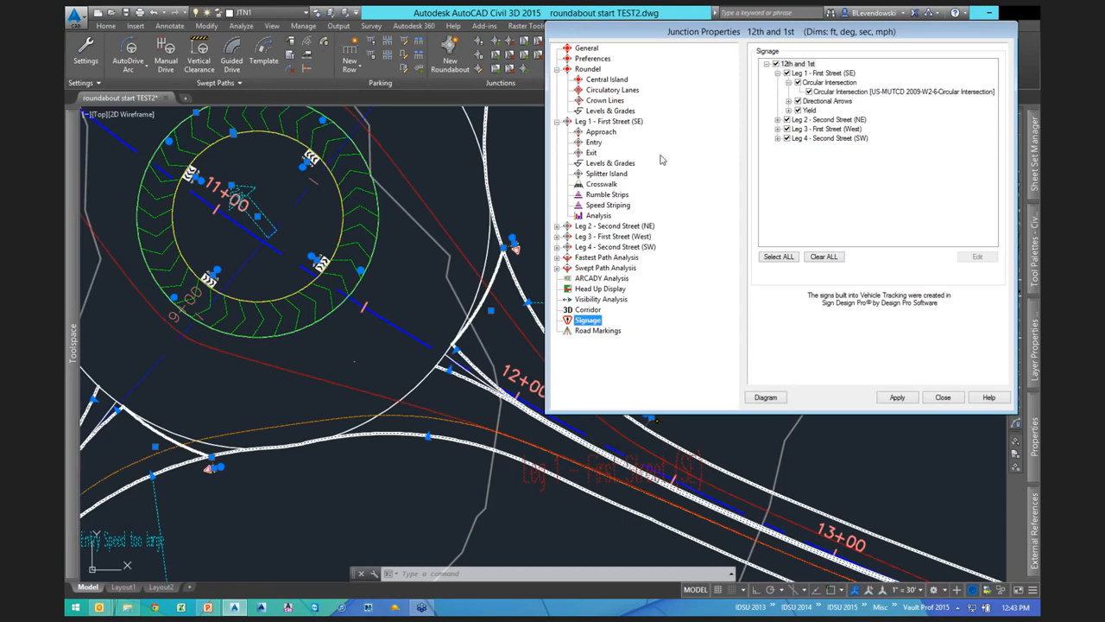
pyautogui.click(604, 184)
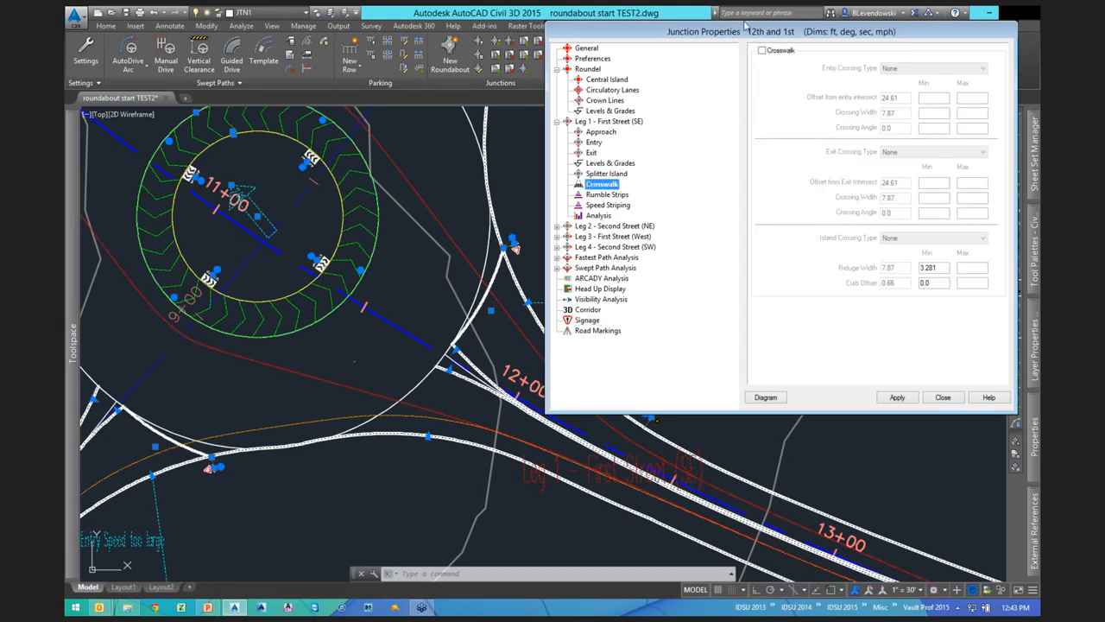
pyautogui.moveTo(744, 26); pyautogui.dragTo(759, 22)
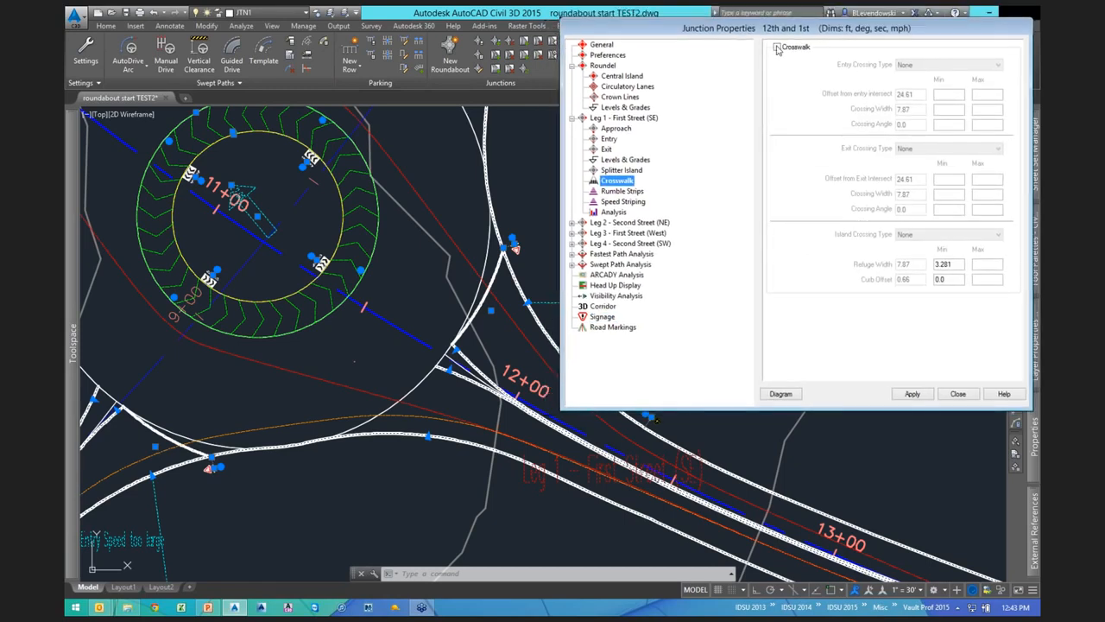
pyautogui.click(776, 48)
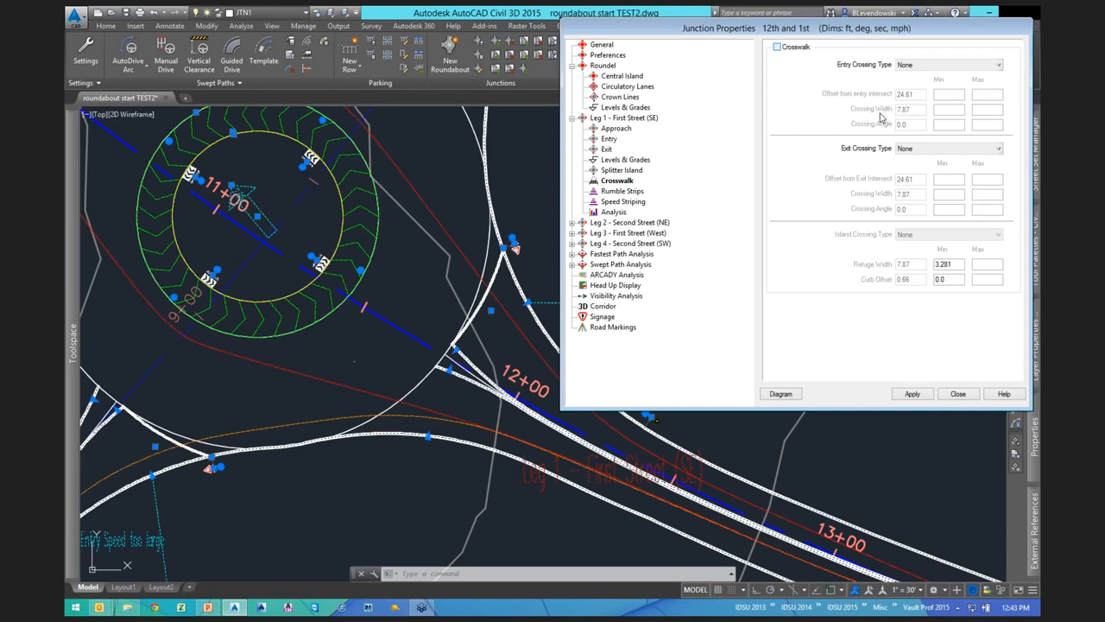
pyautogui.click(950, 65)
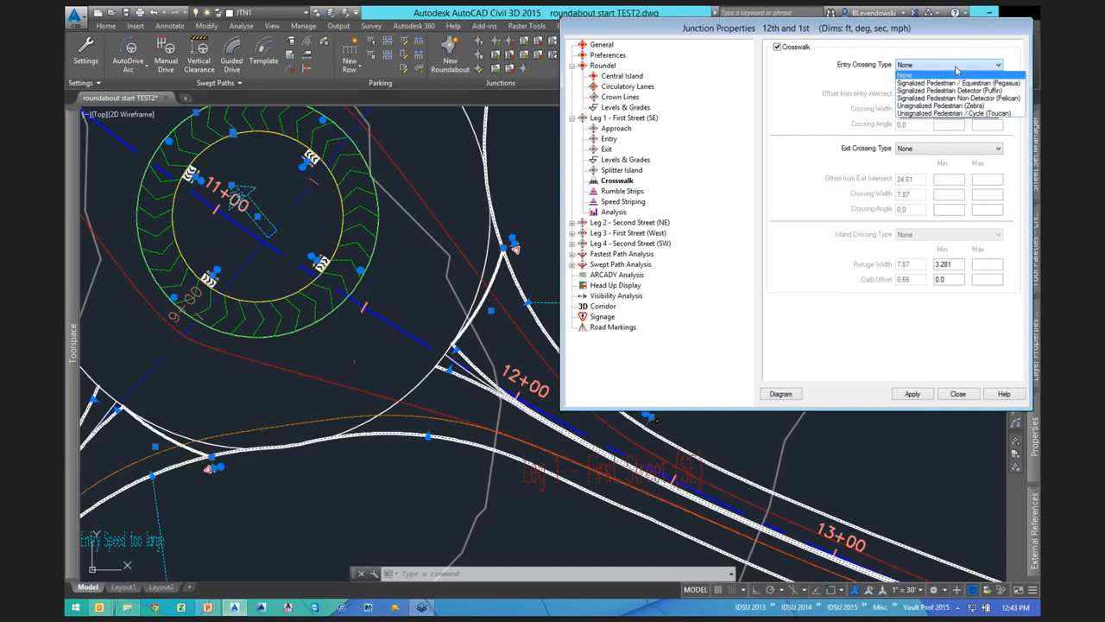
pyautogui.click(928, 106)
pyautogui.click(916, 151)
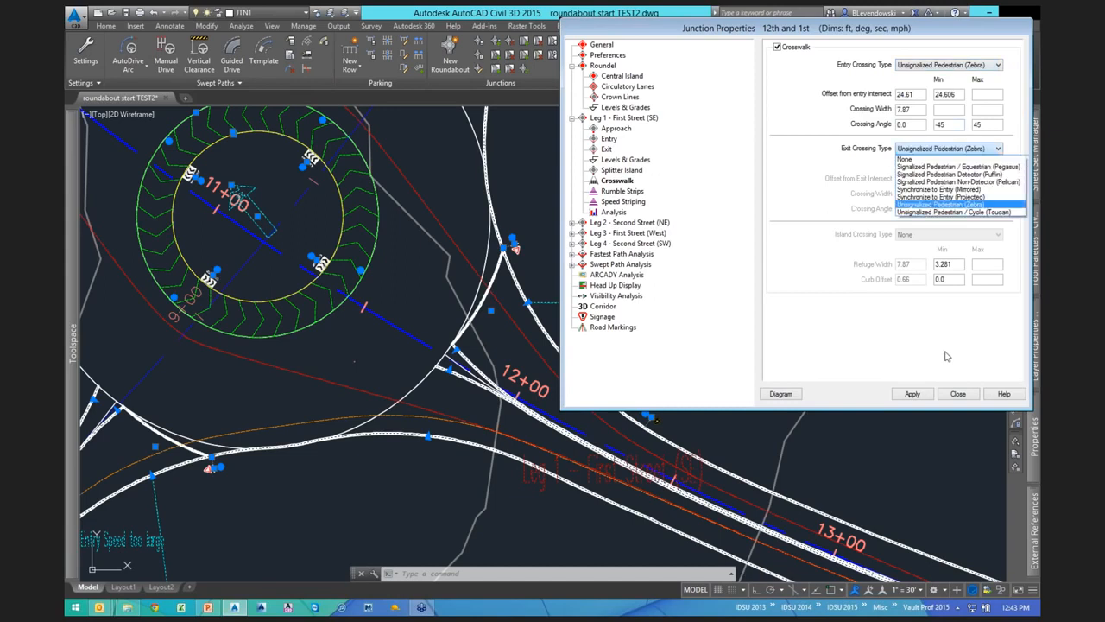
pyautogui.click(912, 397)
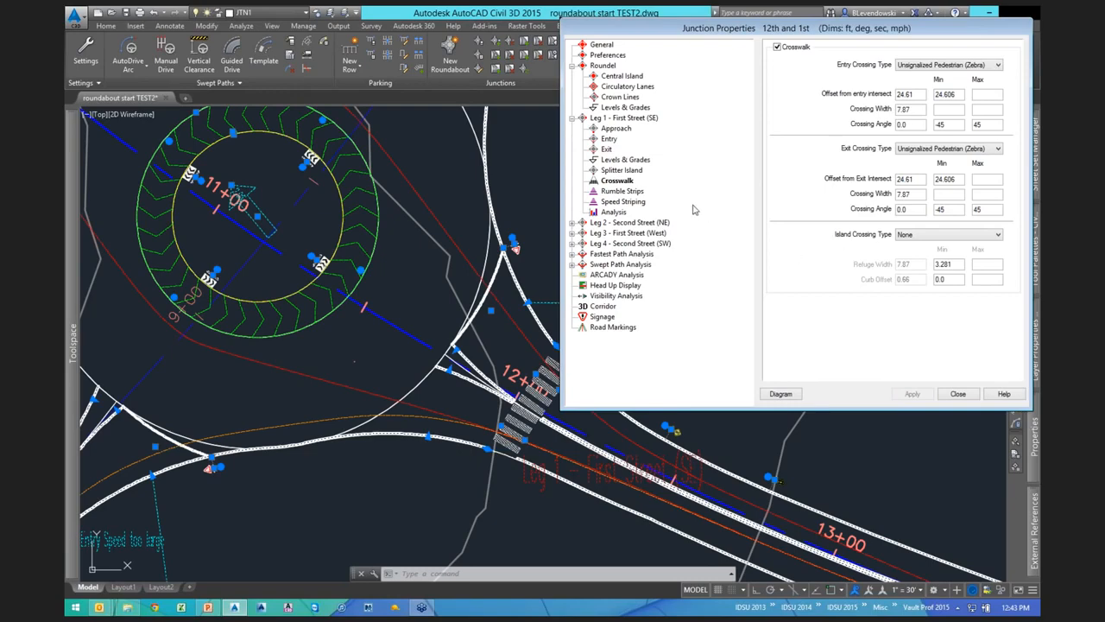
# Add rumble strips to Leg 1 - First Street (SE), keeping the default offsets of 32.81 and 98.43 ft.
pyautogui.click(622, 190)
pyautogui.click(779, 47)
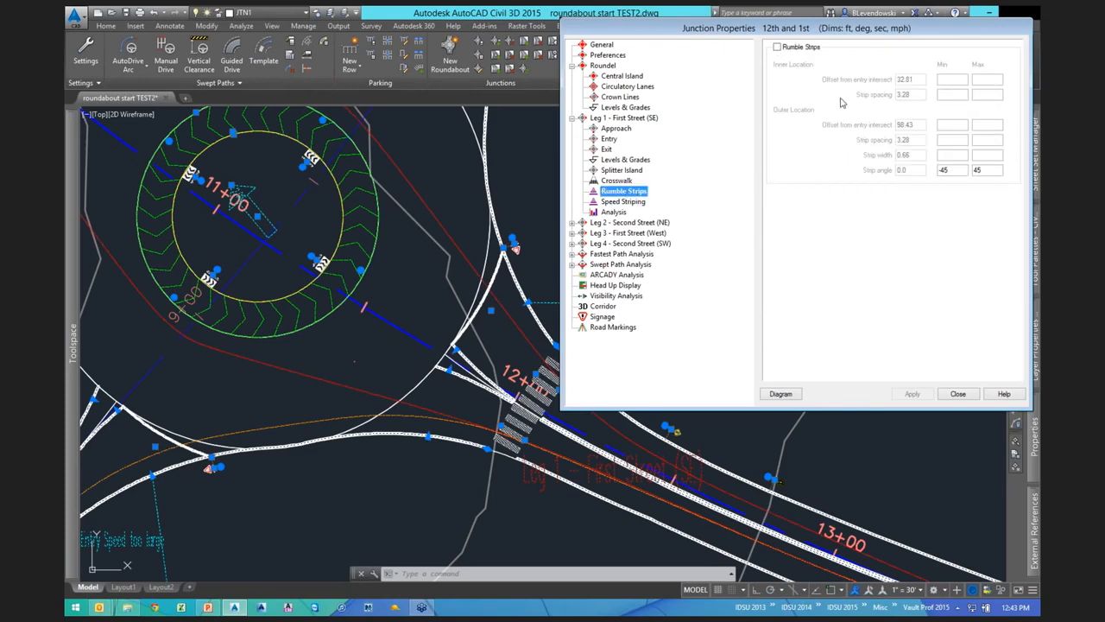
pyautogui.click(912, 395)
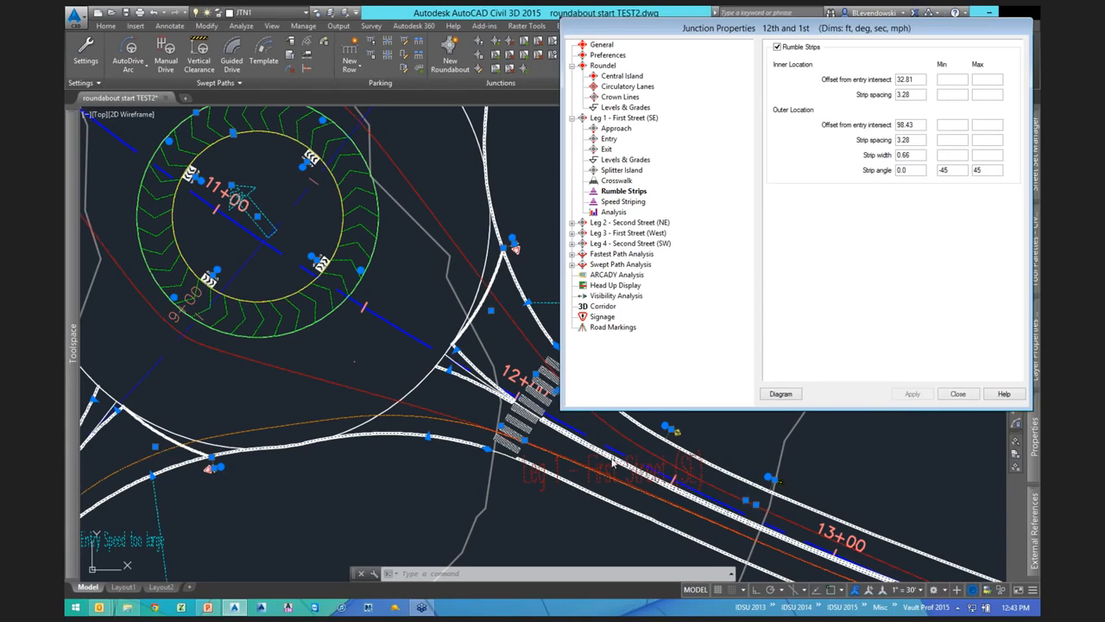
pyautogui.click(958, 394)
# Shorten the Leg 1 rumble strips by moving their outer end to an offset of about 81.3 ft from the entry.
pyautogui.scroll(4, 599, 403)
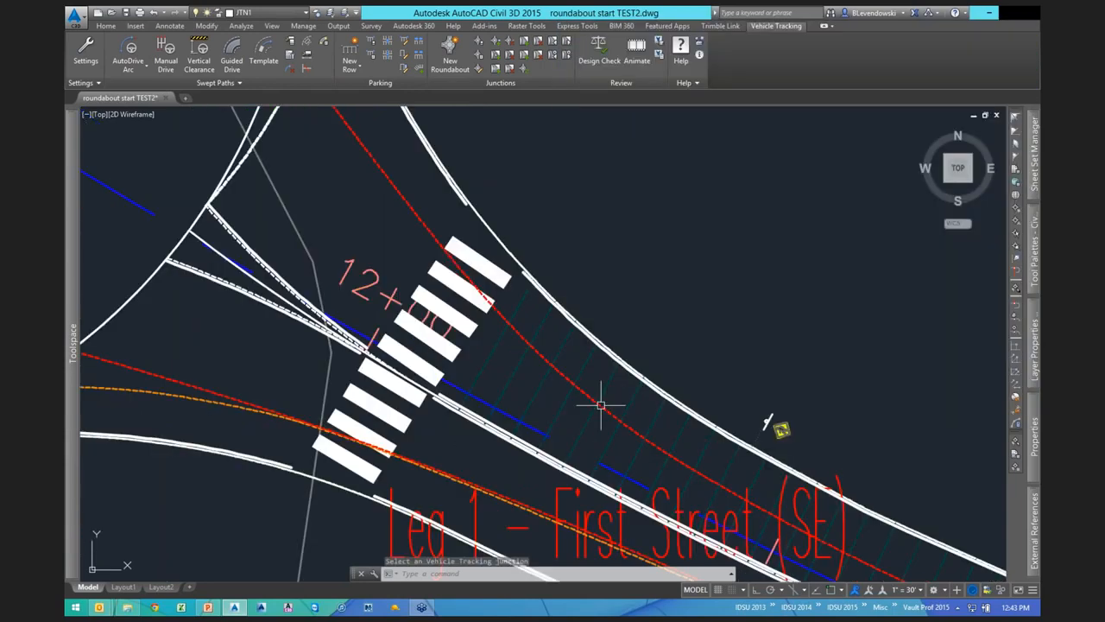
pyautogui.click(479, 309)
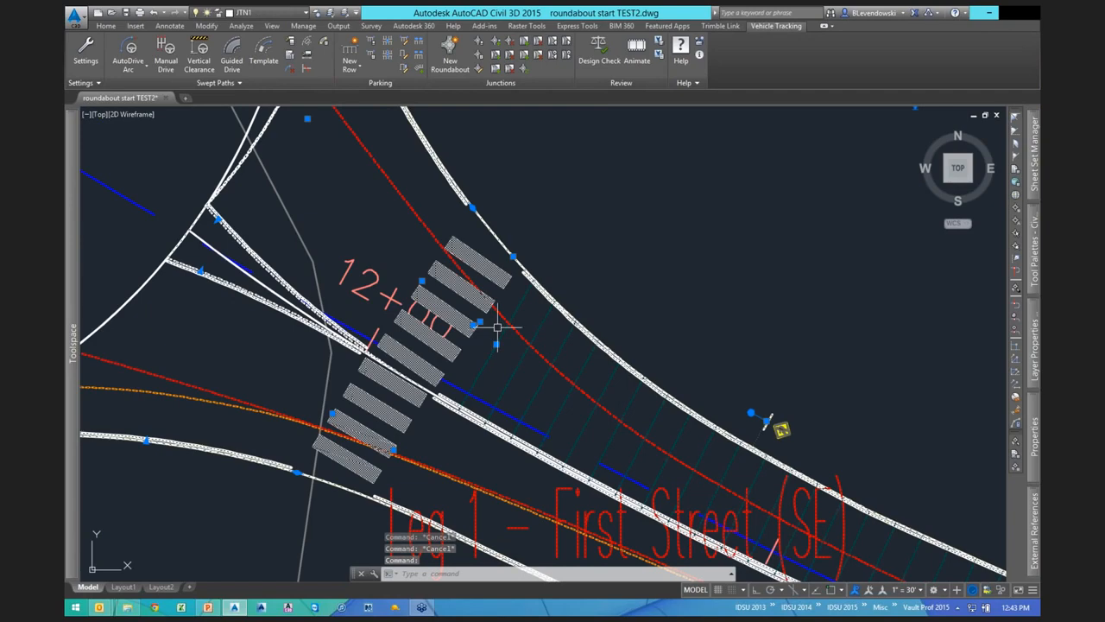
pyautogui.scroll(-4, 706, 446)
pyautogui.scroll(3, 706, 445)
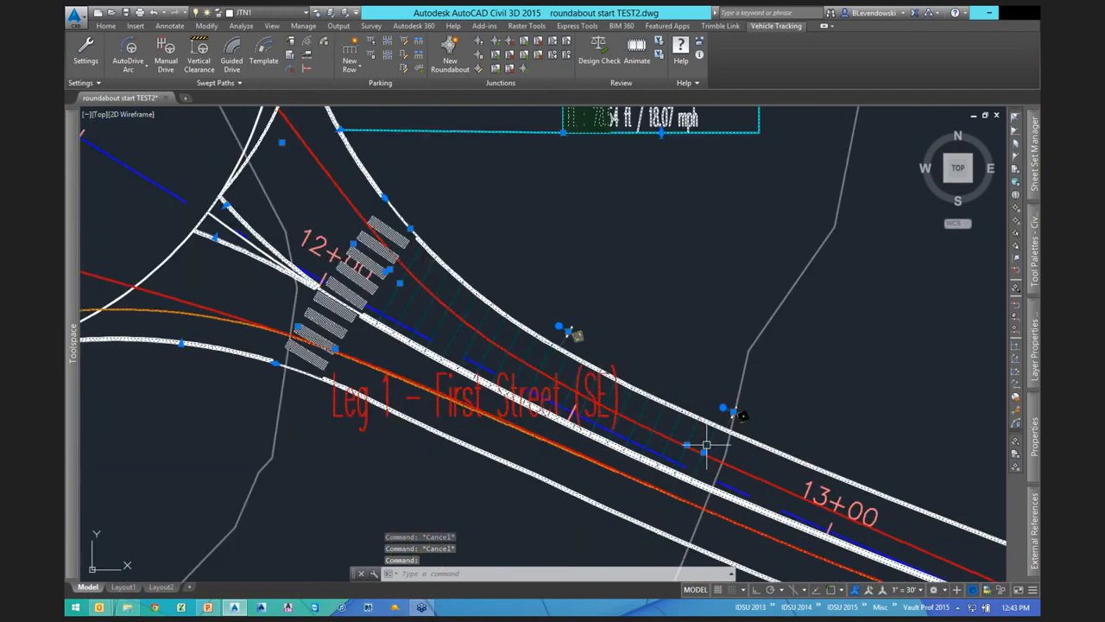
pyautogui.click(702, 451)
pyautogui.click(689, 445)
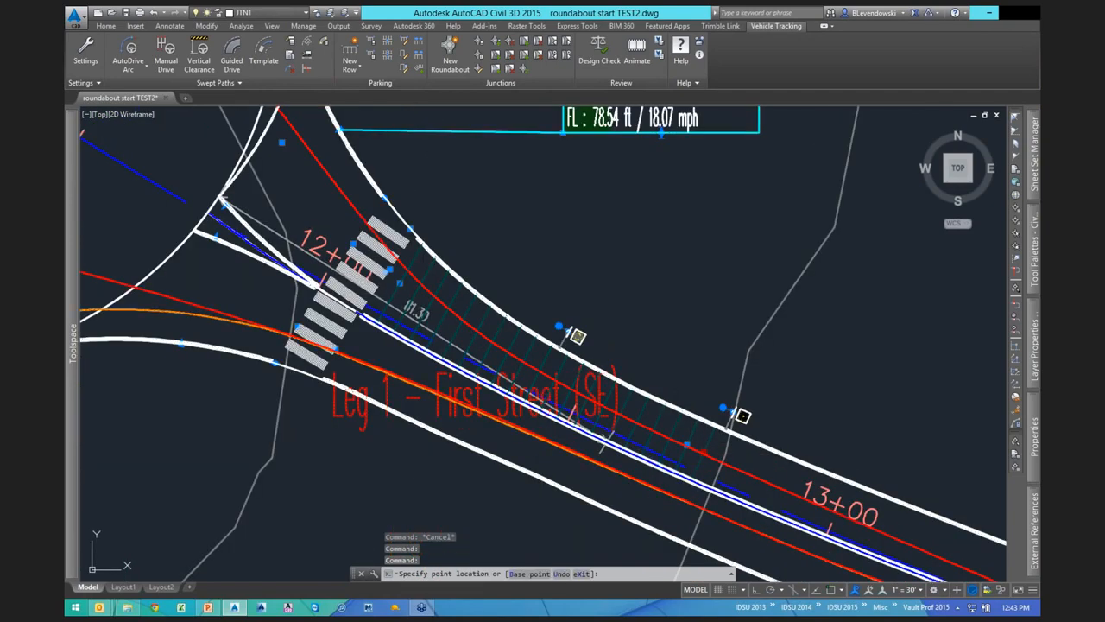
pyautogui.scroll(-5, 636, 391)
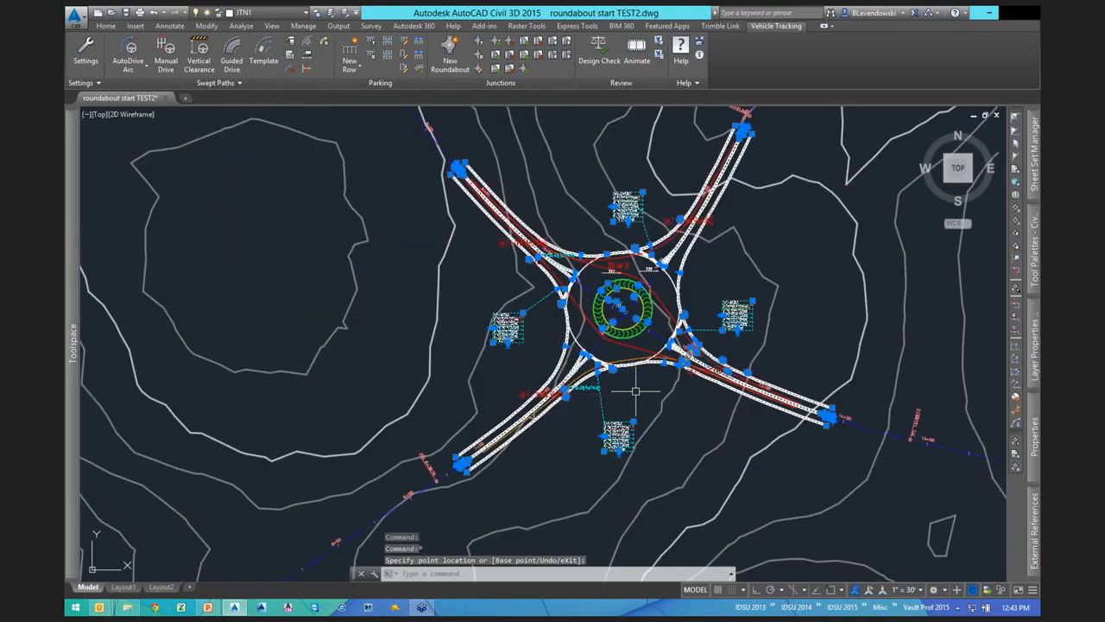
pyautogui.scroll(6, 601, 388)
pyautogui.press('Escape')
# Add speed striping to Leg 4 - Second Street (SW) in the junction properties, keeping the default offsets and spacing.
pyautogui.moveTo(604, 240); pyautogui.dragTo(547, 348, button='middle')
pyautogui.scroll(-2, 547, 348)
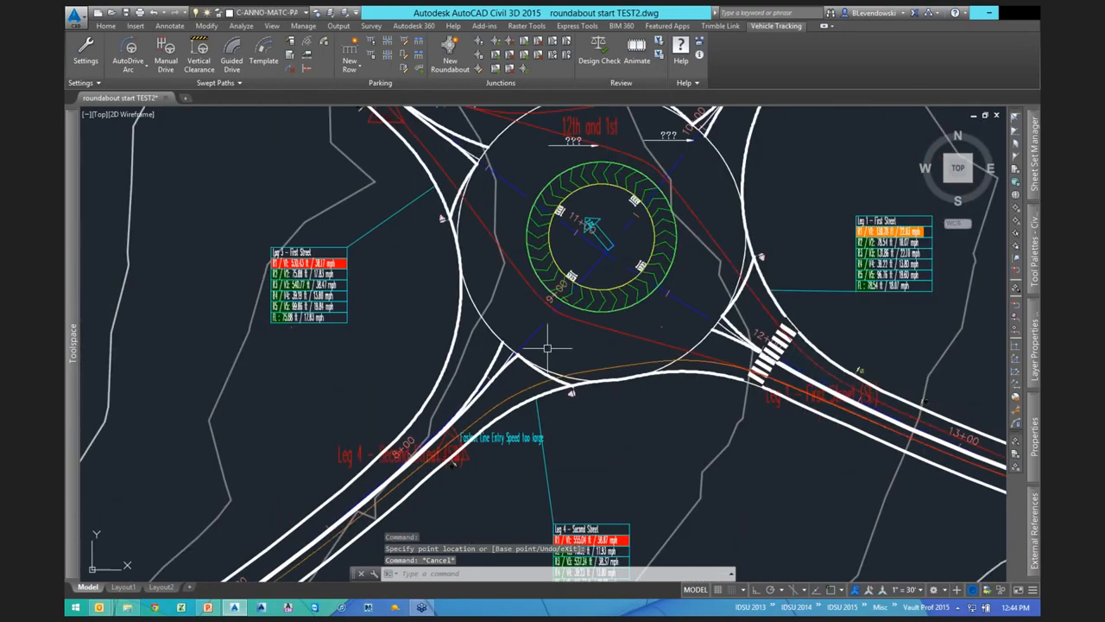
pyautogui.click(479, 69)
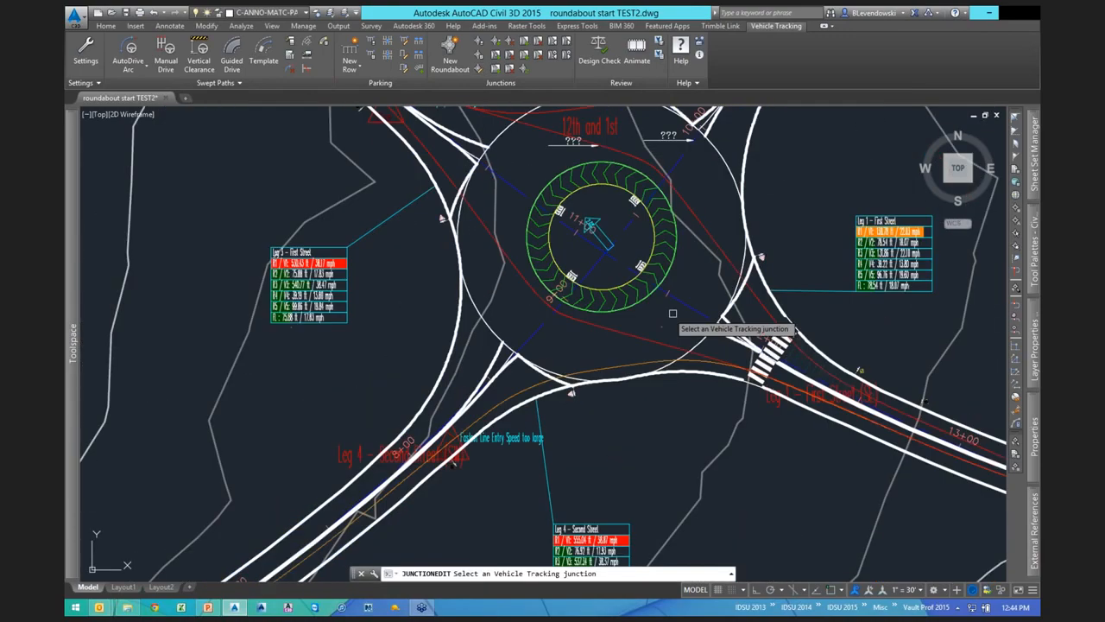
pyautogui.click(665, 170)
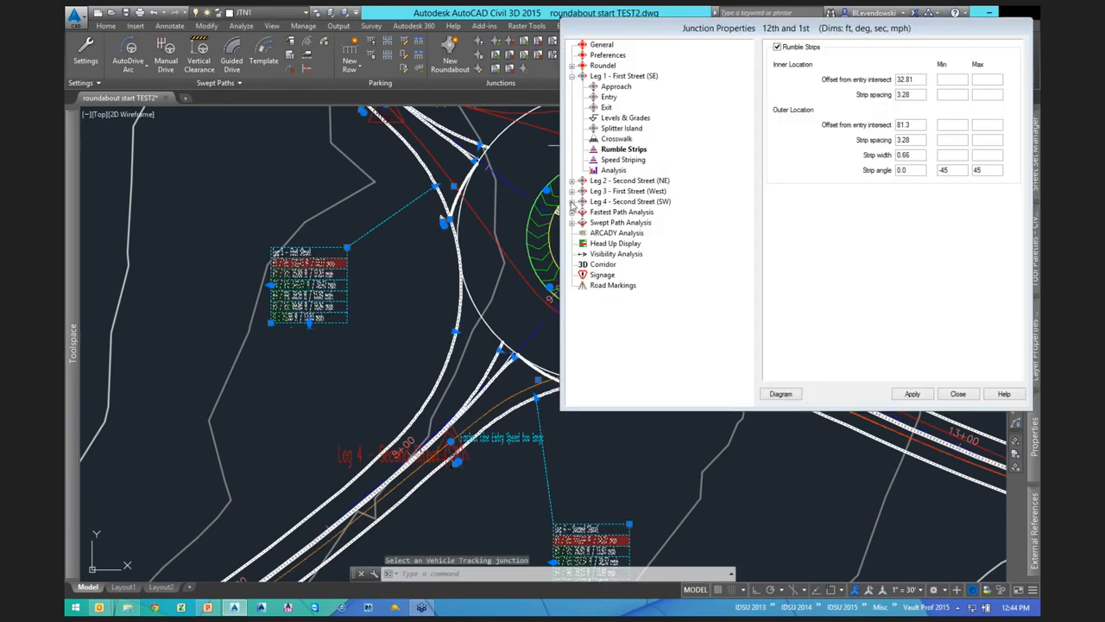
pyautogui.click(572, 76)
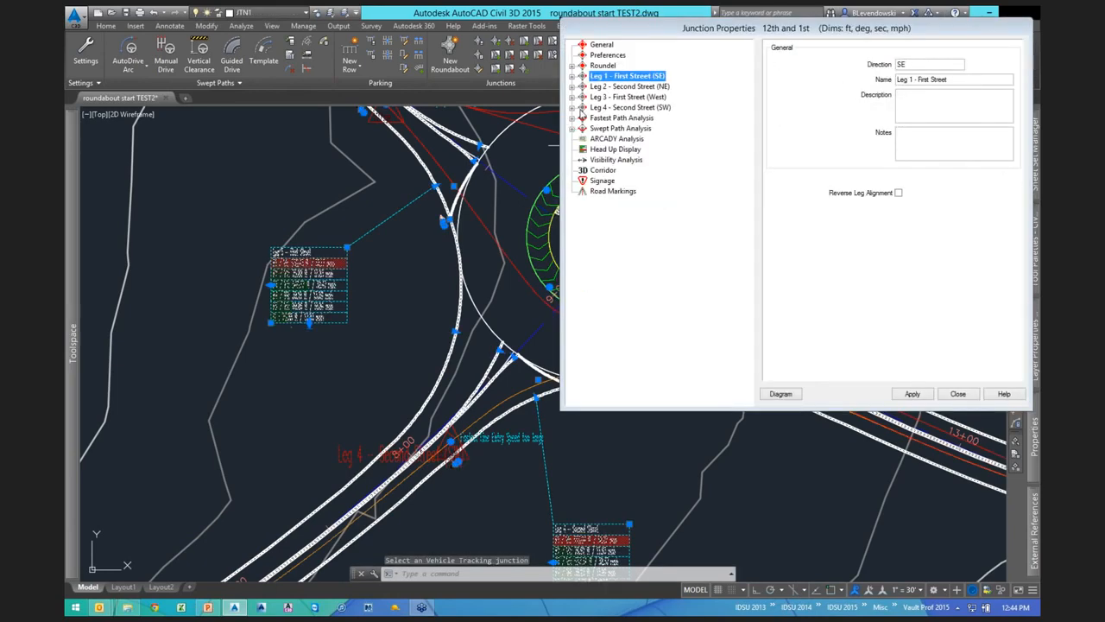
pyautogui.click(571, 107)
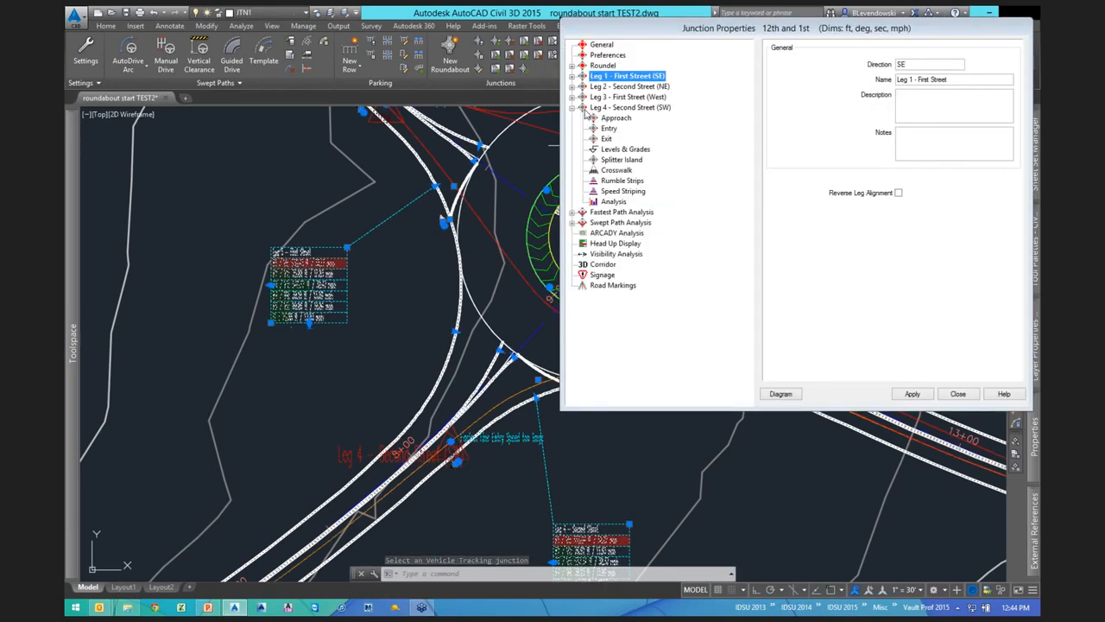
pyautogui.click(624, 191)
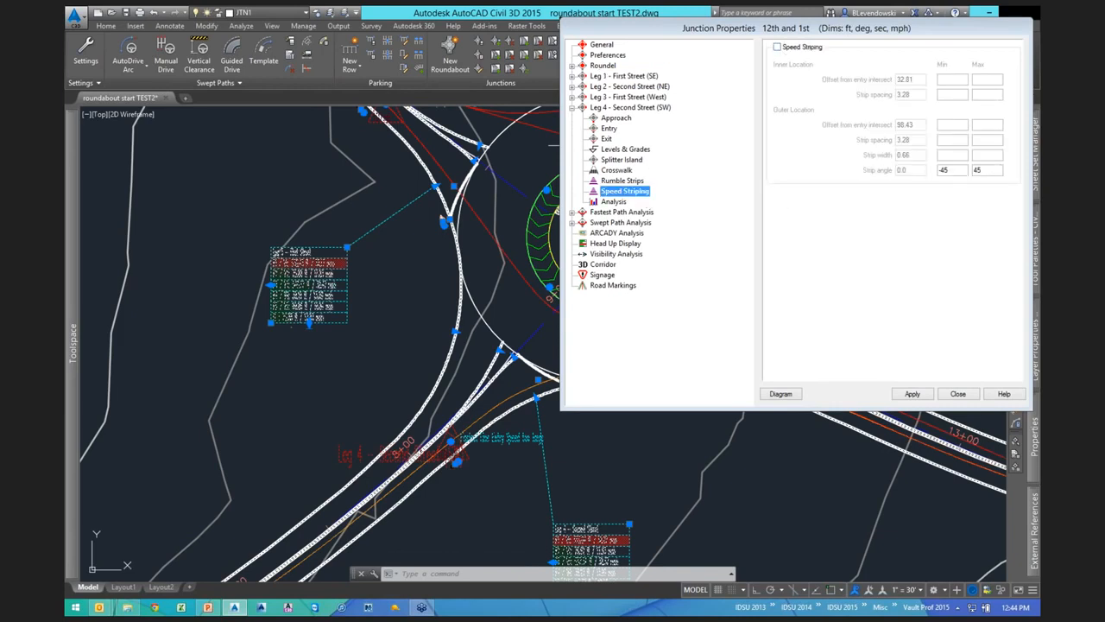
pyautogui.click(778, 47)
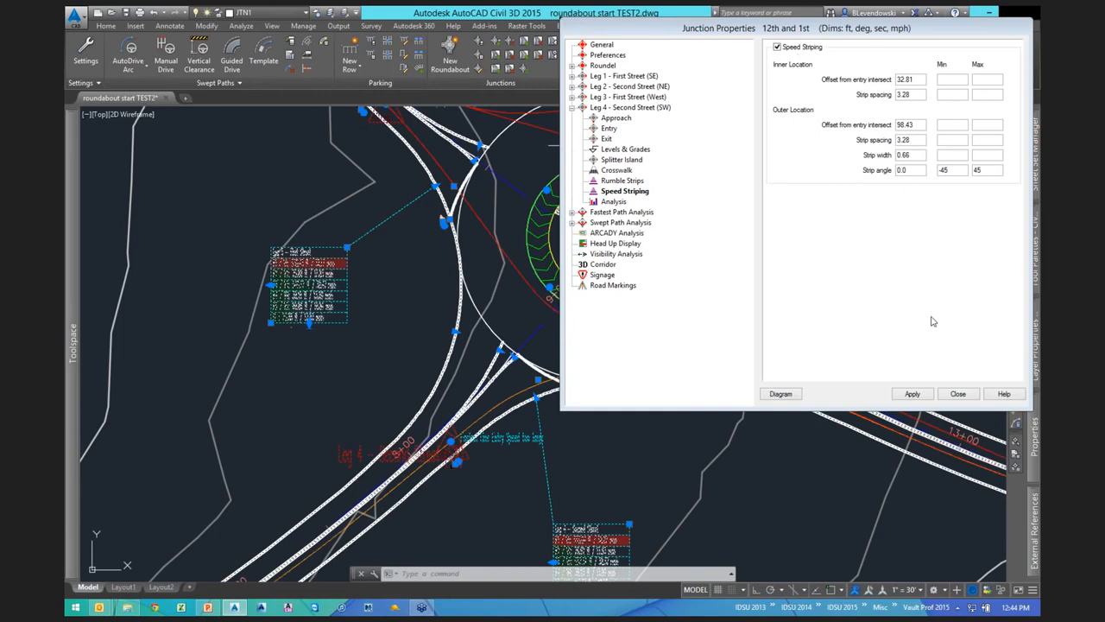
pyautogui.moveTo(873, 30)
pyautogui.mouseDown()
pyautogui.moveTo(859, 40)
pyautogui.moveTo(870, 25)
pyautogui.mouseUp()
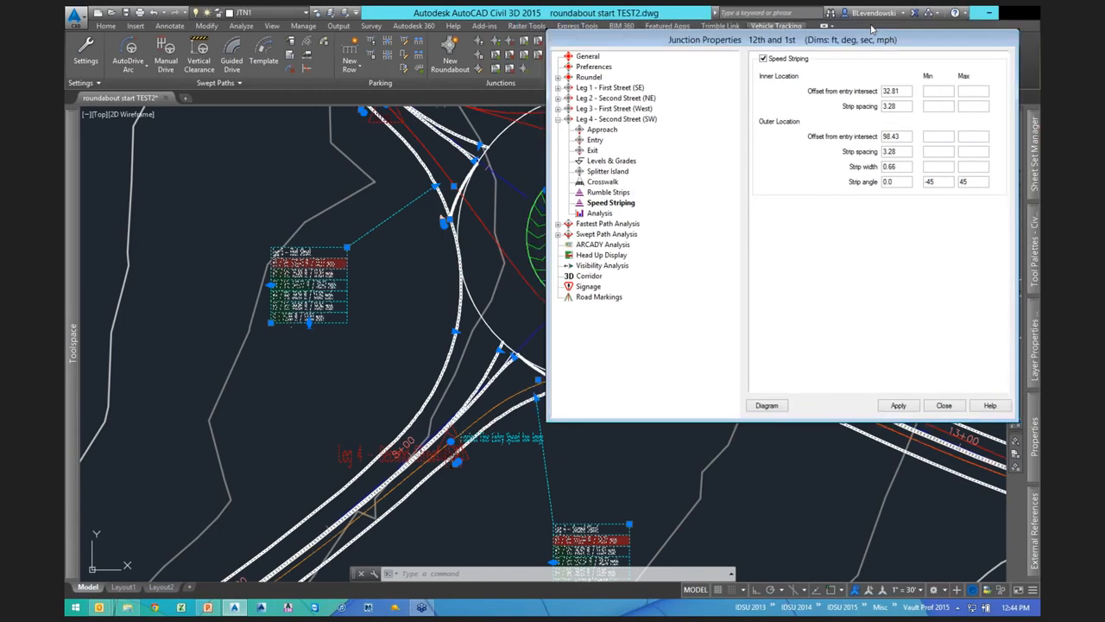
pyautogui.click(909, 390)
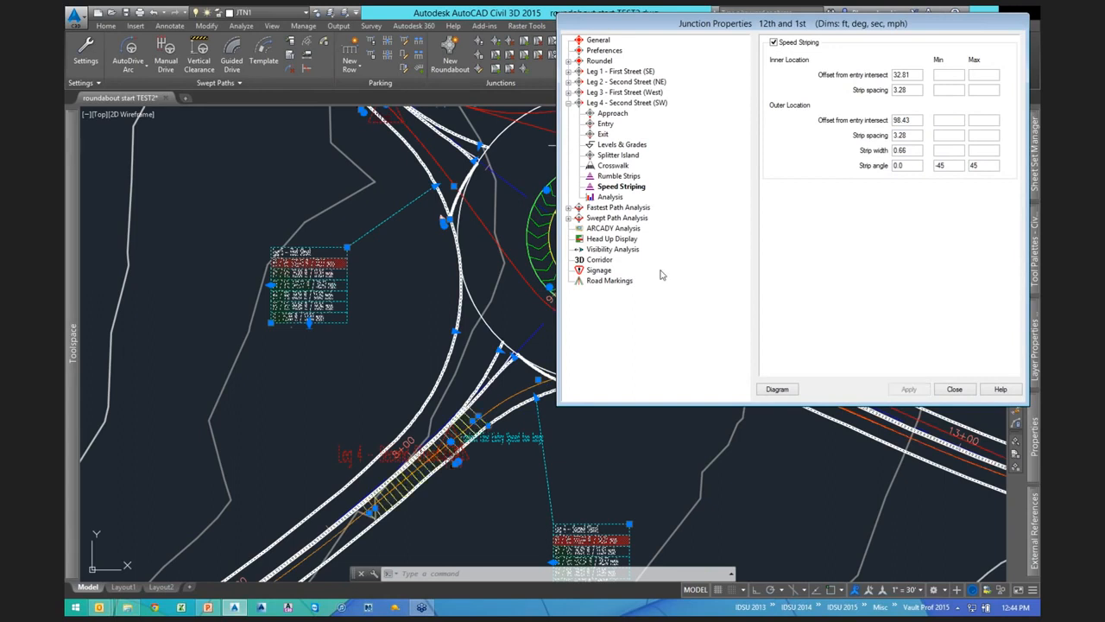
pyautogui.click(954, 389)
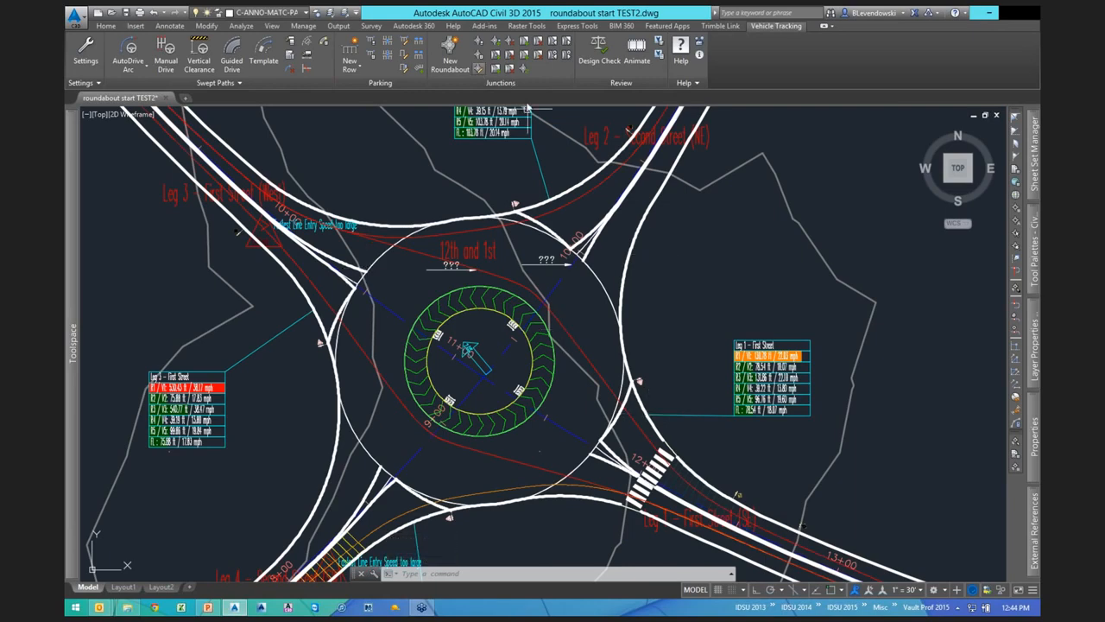
# Review the Fastest Path Calculation settings in the 12th and 1st junction properties.
pyautogui.click(478, 68)
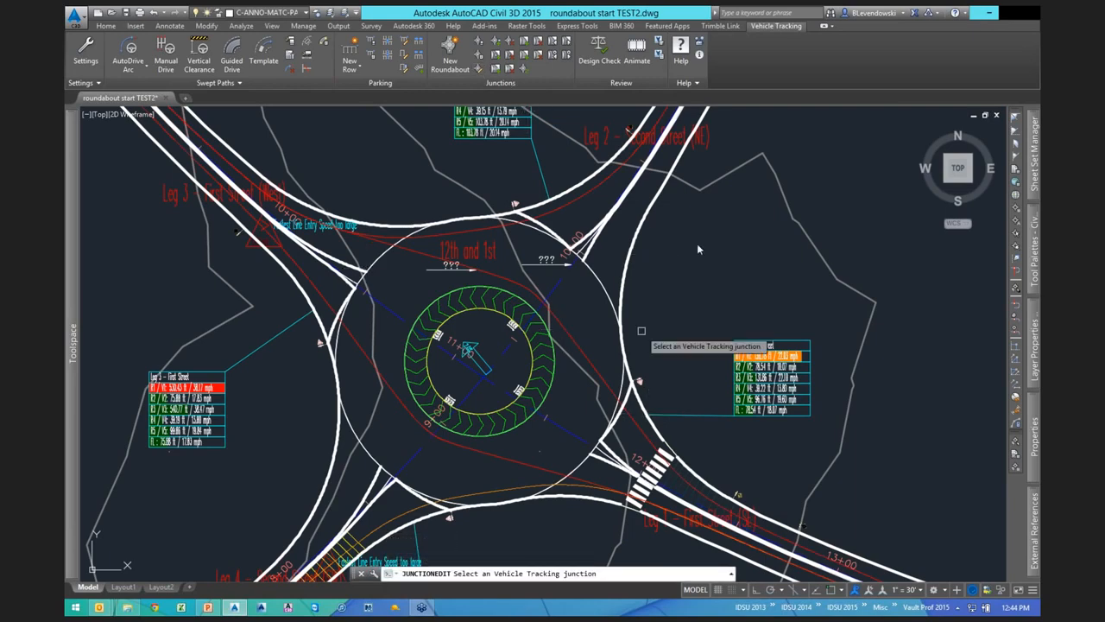
pyautogui.click(644, 217)
pyautogui.click(615, 207)
pyautogui.click(568, 208)
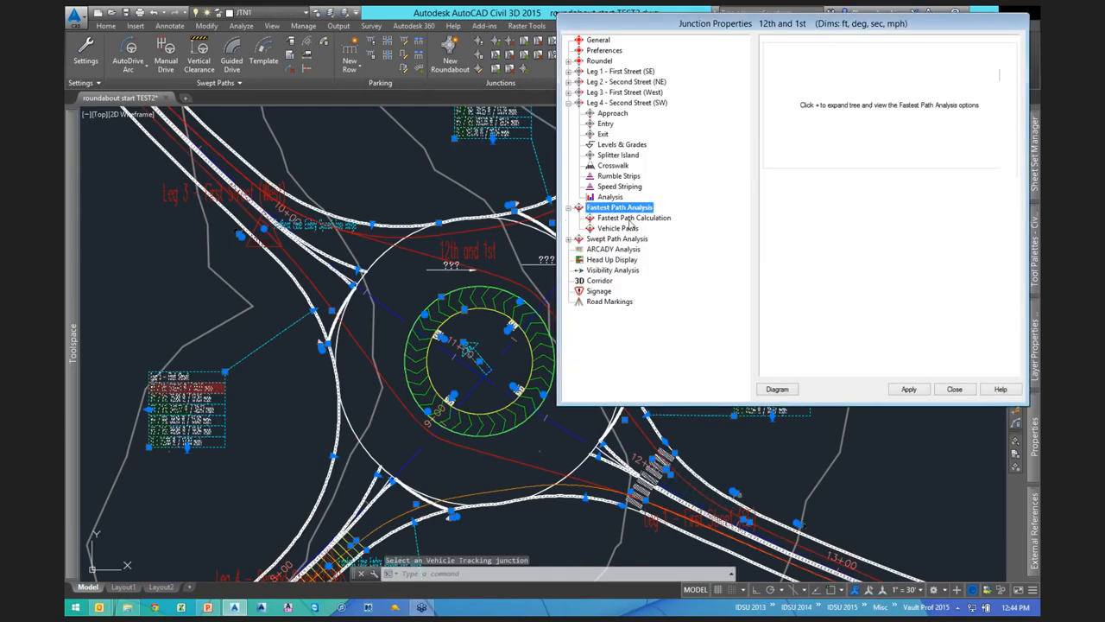
pyautogui.click(616, 220)
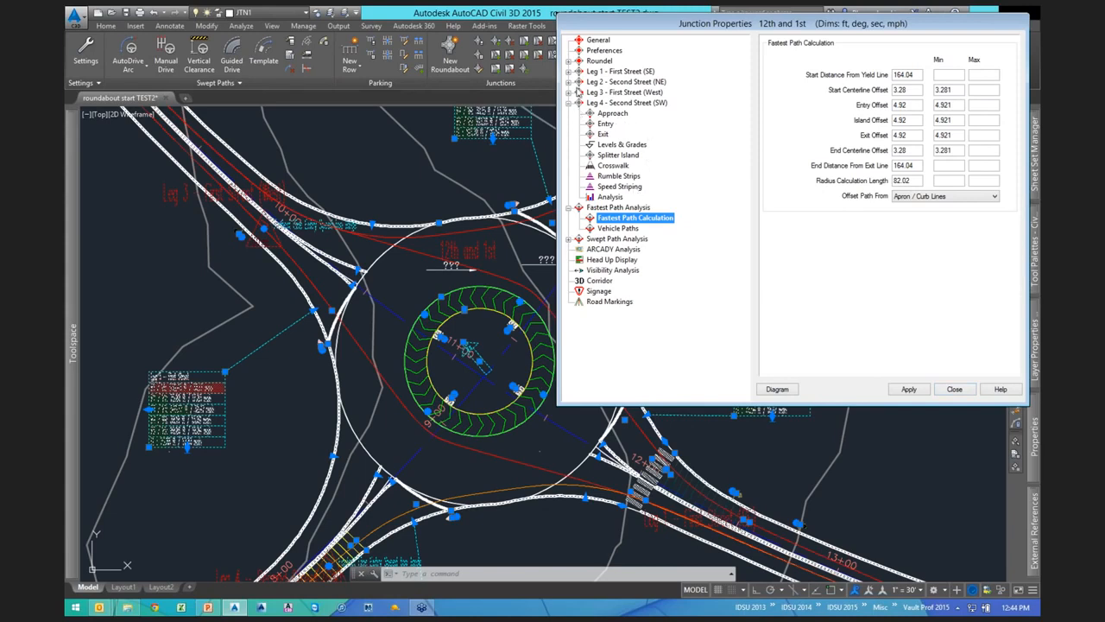
pyautogui.click(955, 389)
pyautogui.press('Escape')
pyautogui.press('Escape')
pyautogui.press('Escape')
# Reshape the outer curb between Leg 1 and Leg 2 by moving its midpoint grip slightly away from the roundabout.
pyautogui.scroll(3, 646, 316)
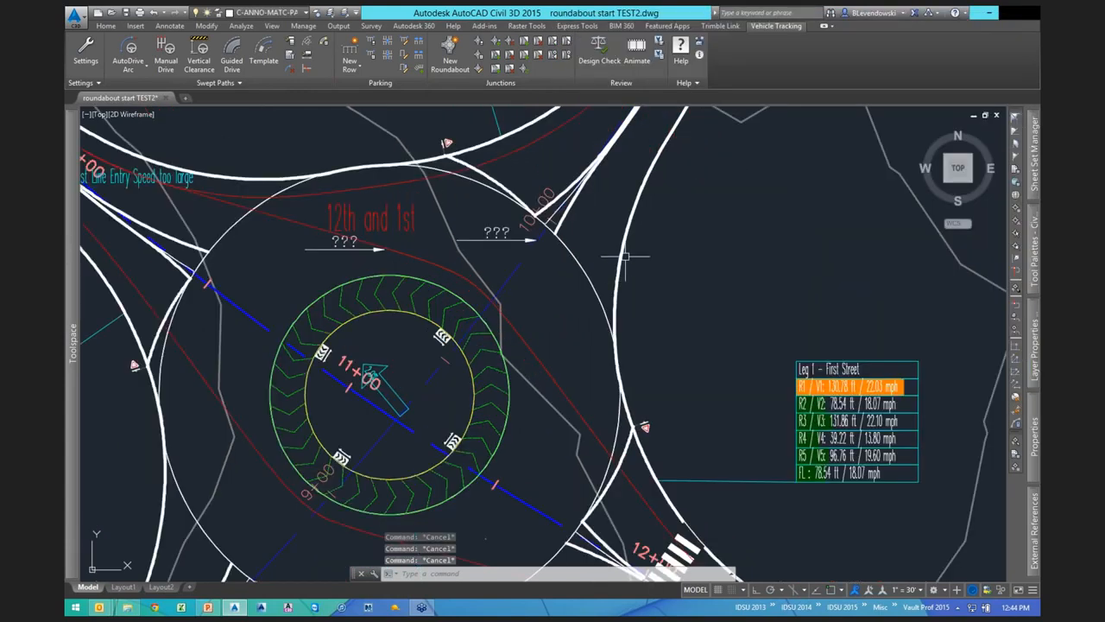
pyautogui.click(832, 403)
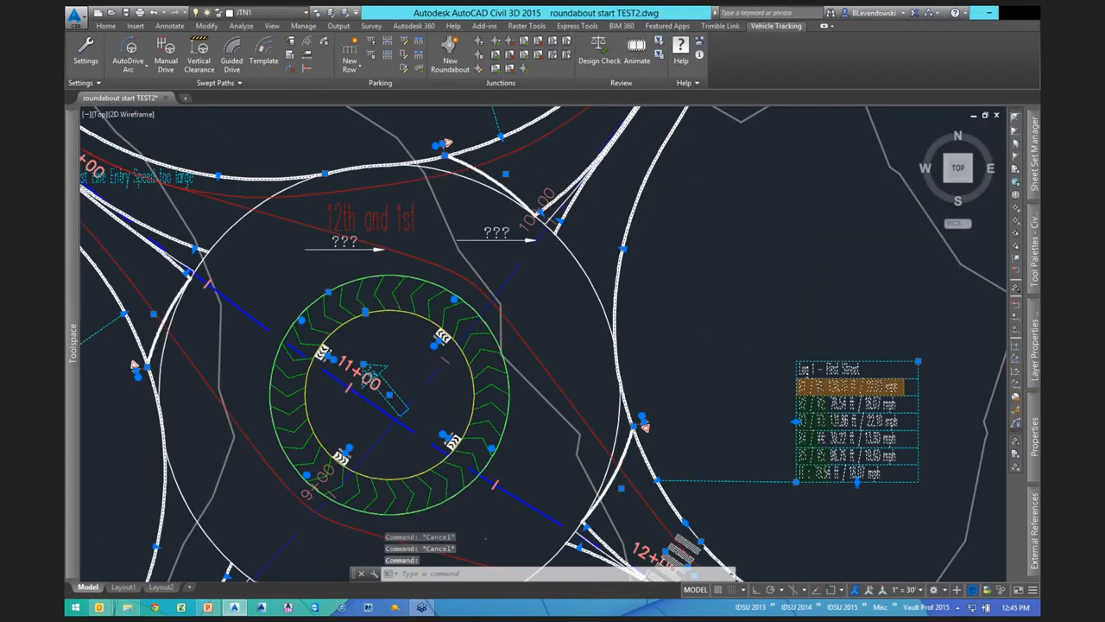
pyautogui.scroll(-2, 716, 316)
pyautogui.scroll(5, 665, 286)
pyautogui.moveTo(703, 315); pyautogui.dragTo(550, 364, button='middle')
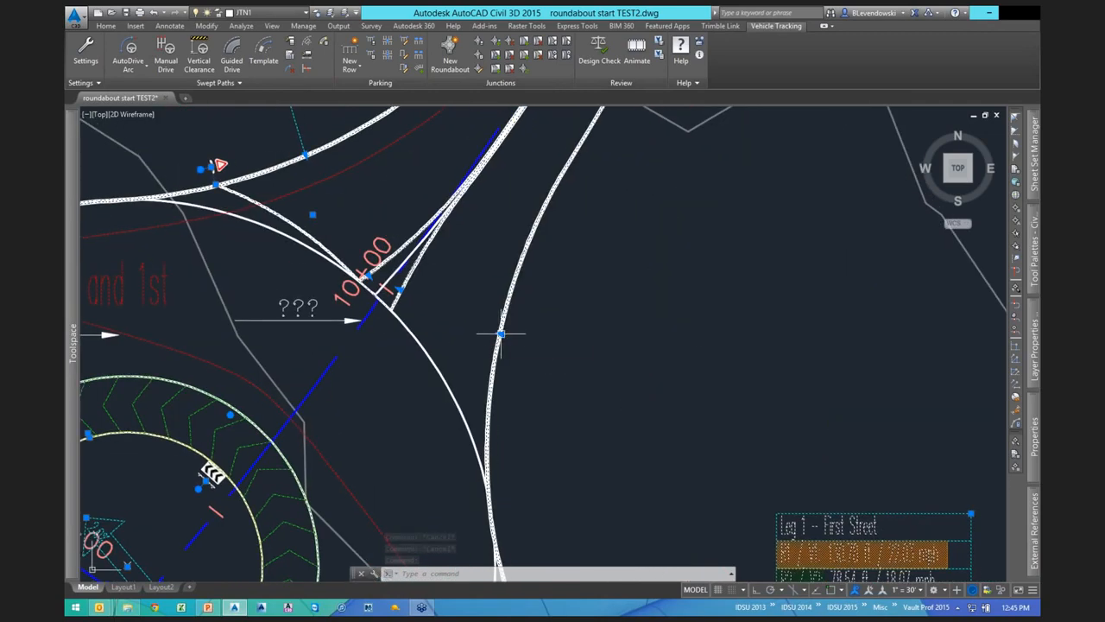
pyautogui.click(500, 333)
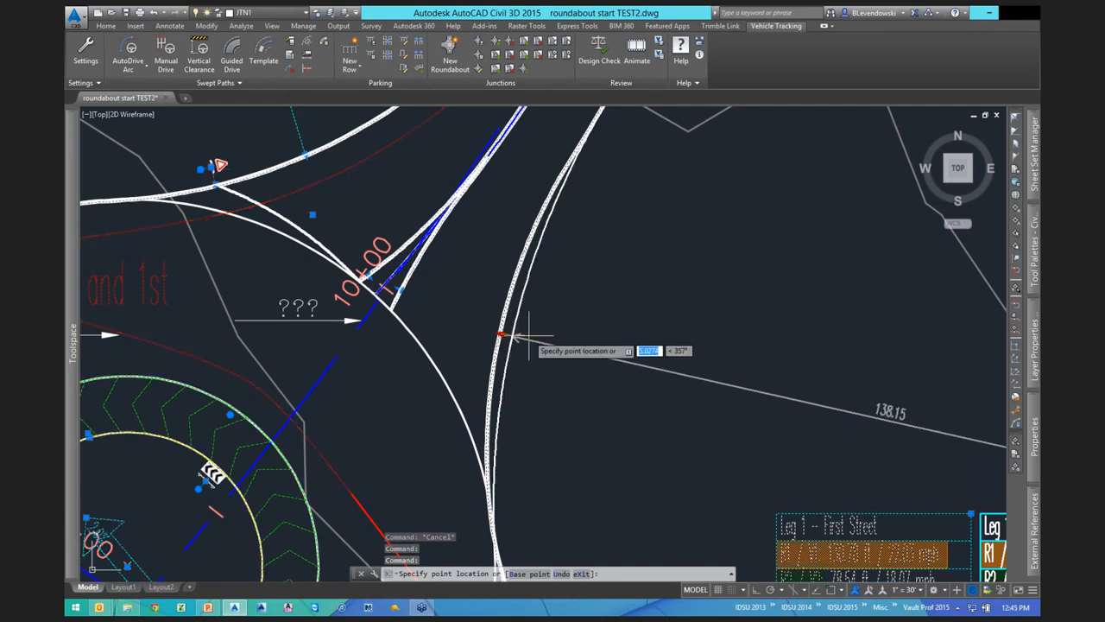
pyautogui.click(511, 337)
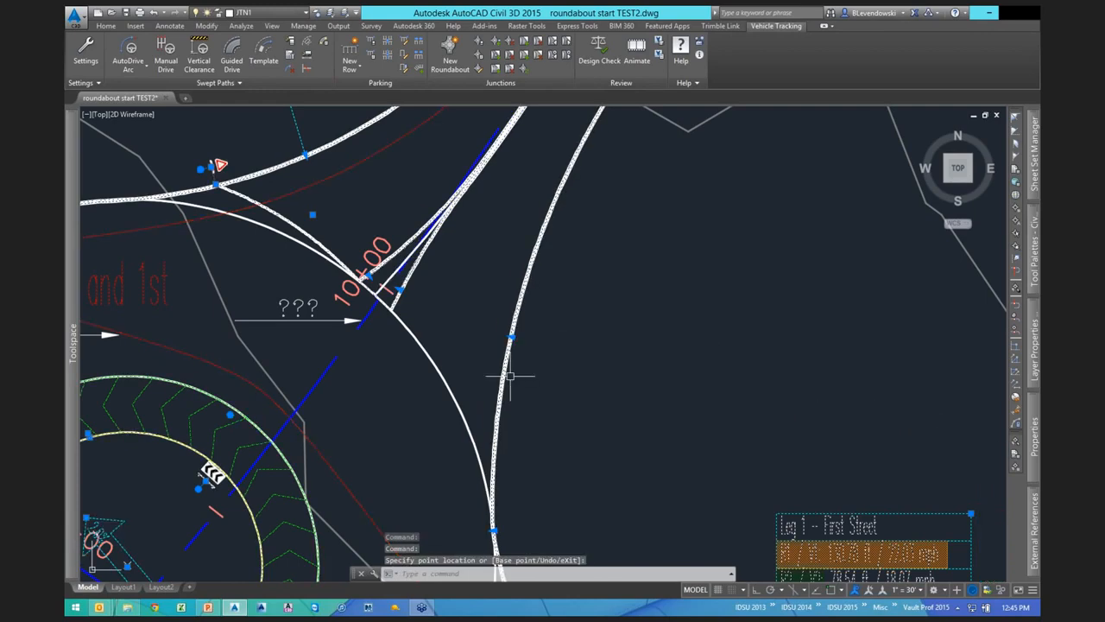
pyautogui.scroll(-2, 509, 375)
pyautogui.press('Escape')
pyautogui.press('Escape')
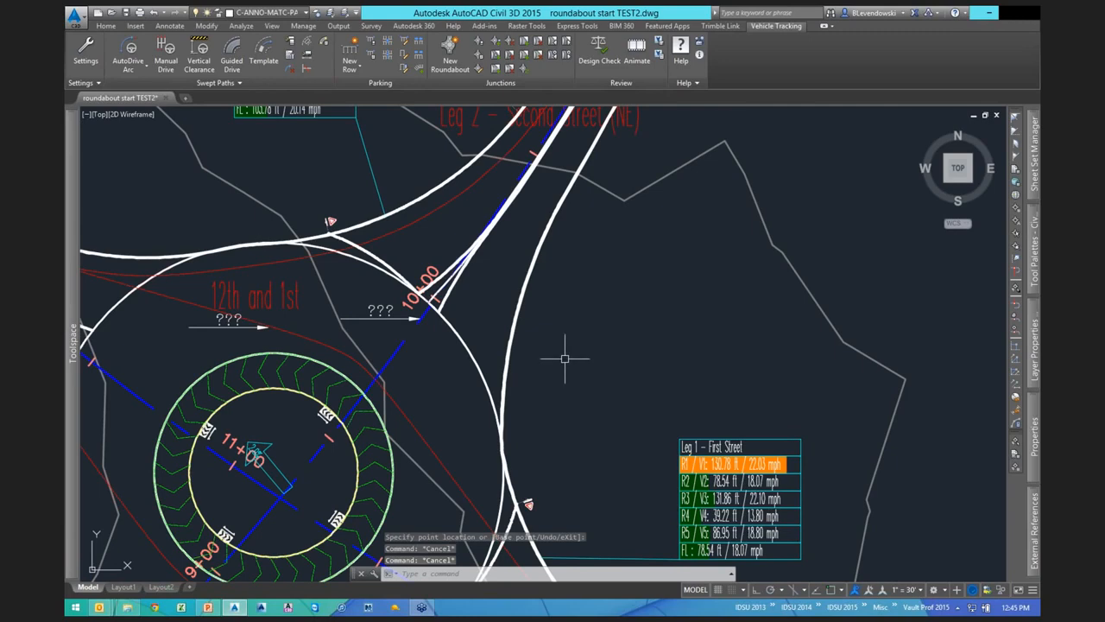
pyautogui.moveTo(565, 357); pyautogui.dragTo(630, 321, button='middle')
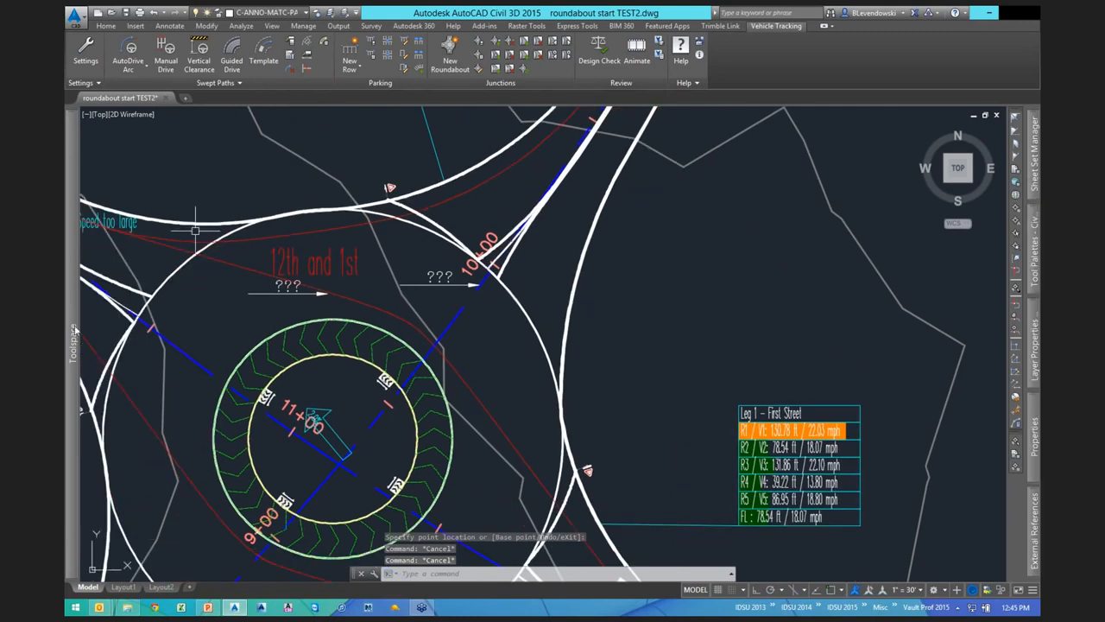
# Redisplay the 12th and 1st corridor in the drawing through its corridor properties.
pyautogui.moveTo(73, 339)
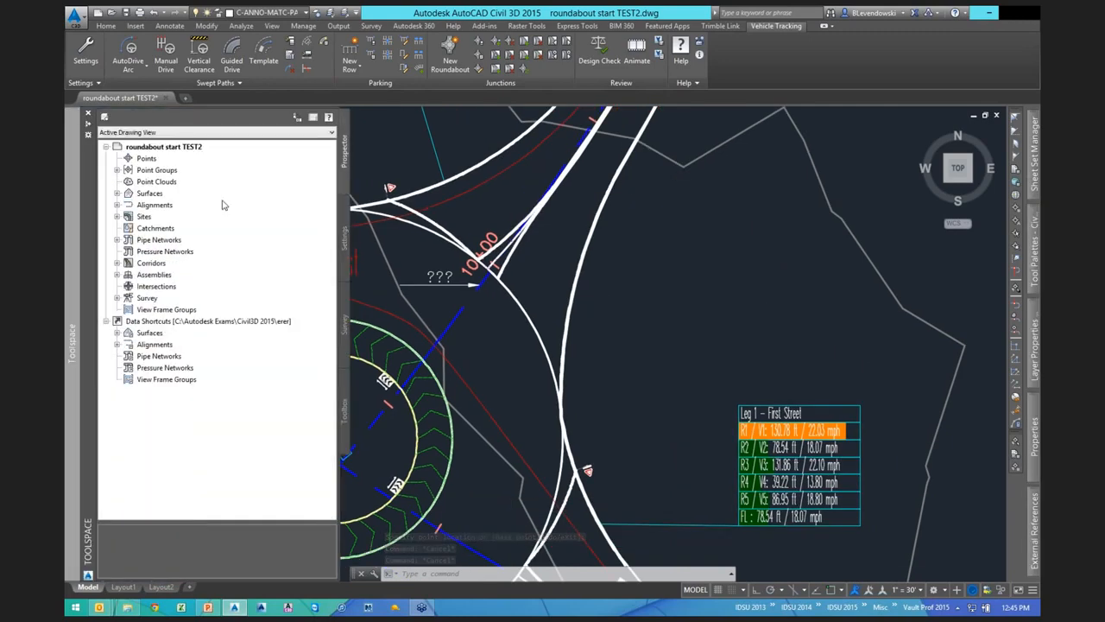
pyautogui.doubleClick(151, 262)
pyautogui.rightClick(177, 275)
pyautogui.click(212, 279)
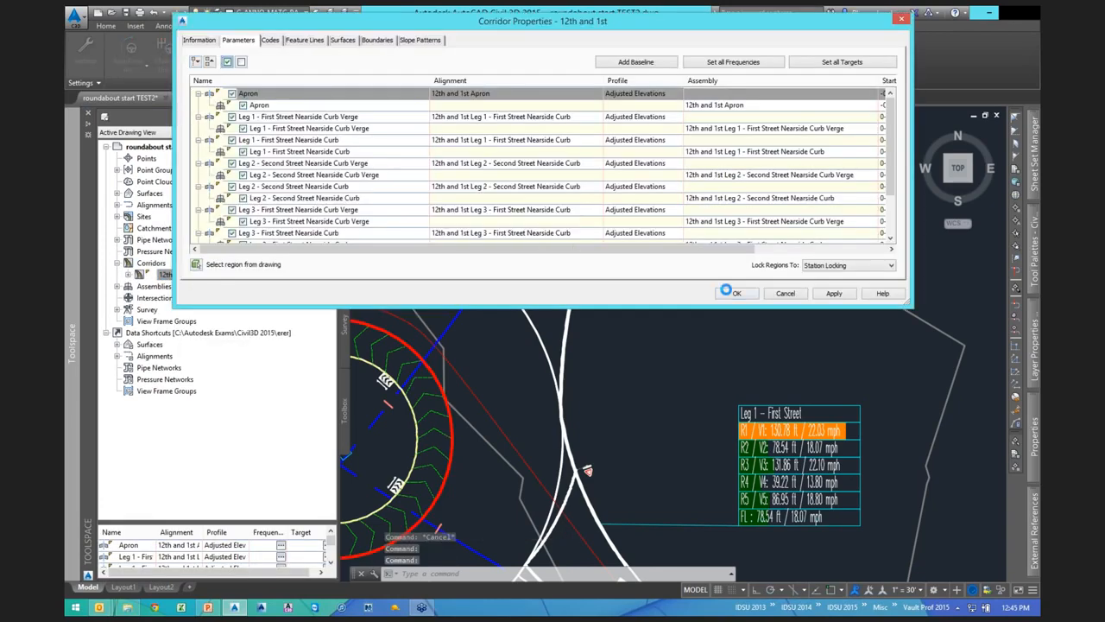
pyautogui.click(732, 294)
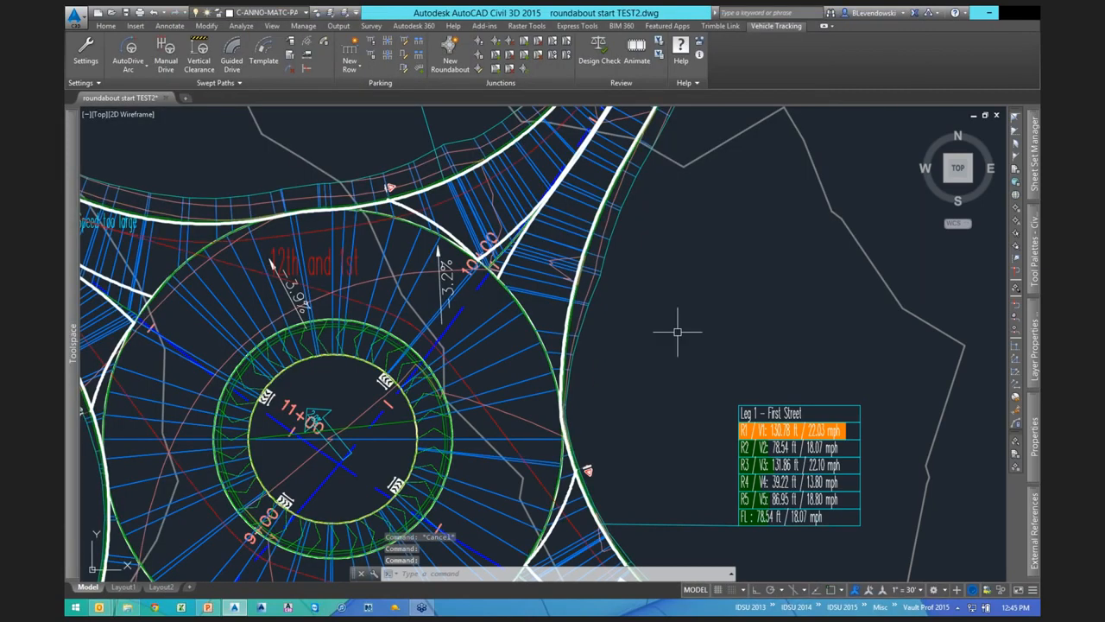
pyautogui.press('Escape')
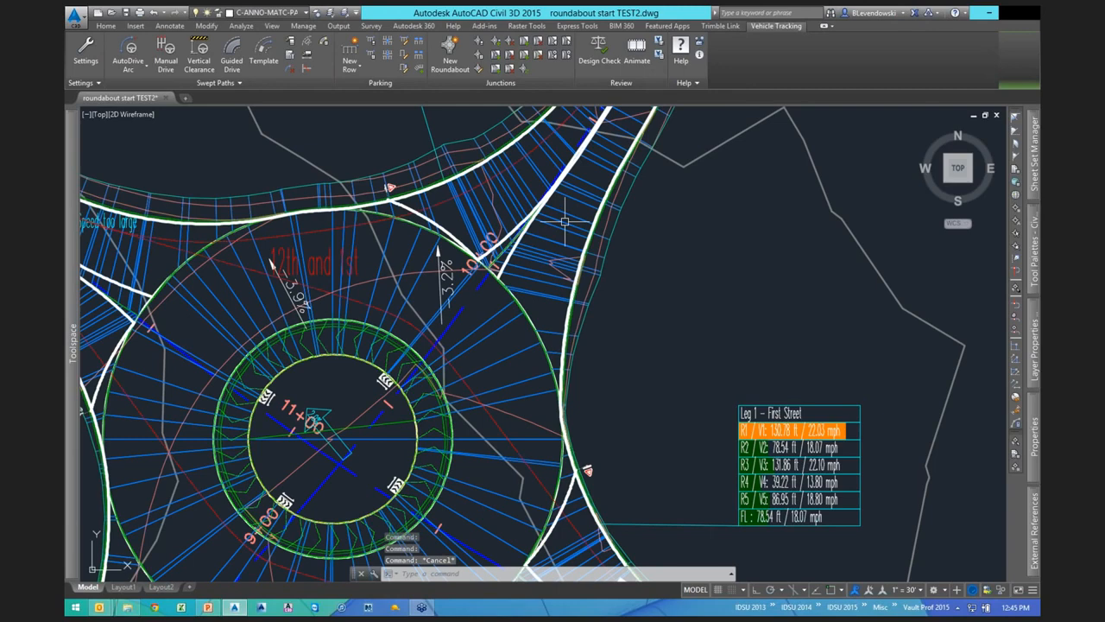
# Rebuild the 12th and 1st corridor to match the edited roundabout geometry.
pyautogui.click(565, 222)
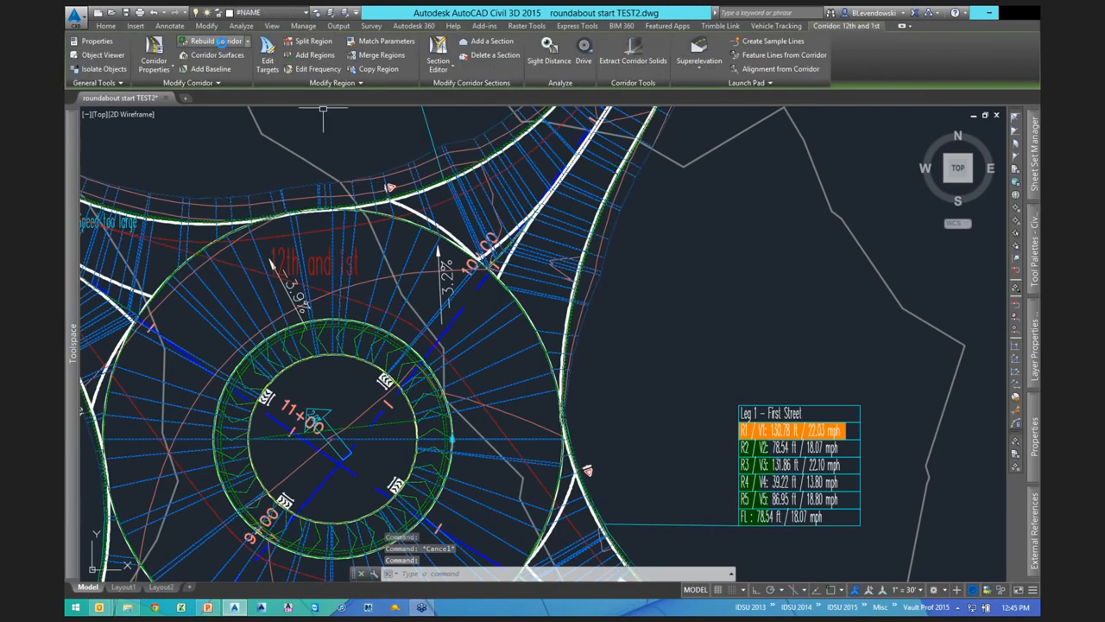
pyautogui.click(218, 42)
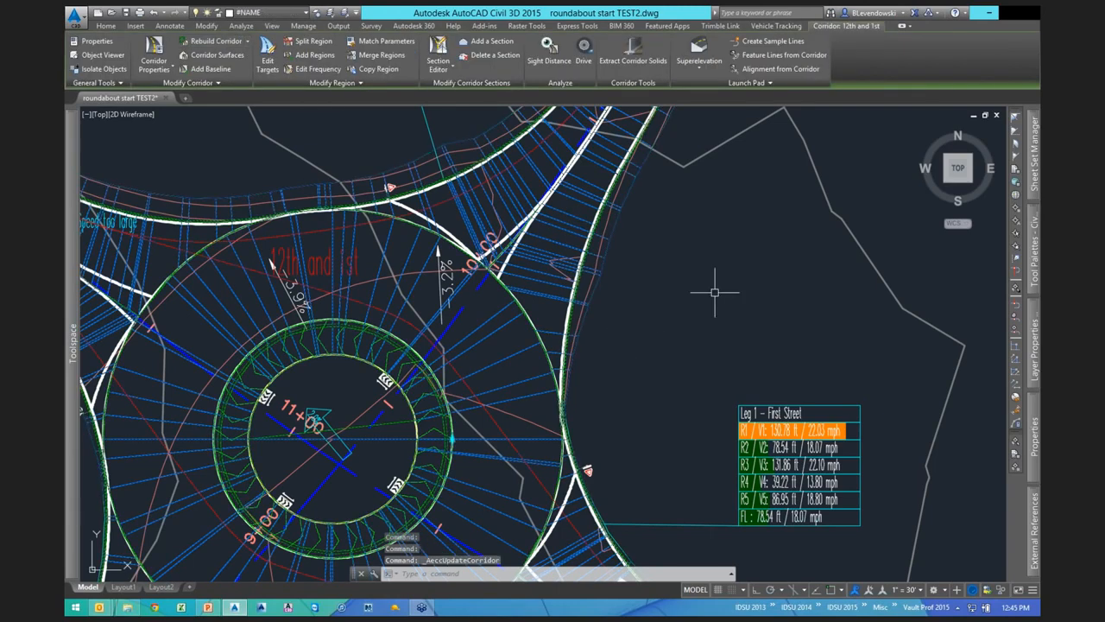
pyautogui.press('Escape')
pyautogui.press('Escape')
pyautogui.press('Escape')
pyautogui.scroll(-2, 665, 254)
pyautogui.moveTo(666, 255); pyautogui.dragTo(690, 144, button='middle')
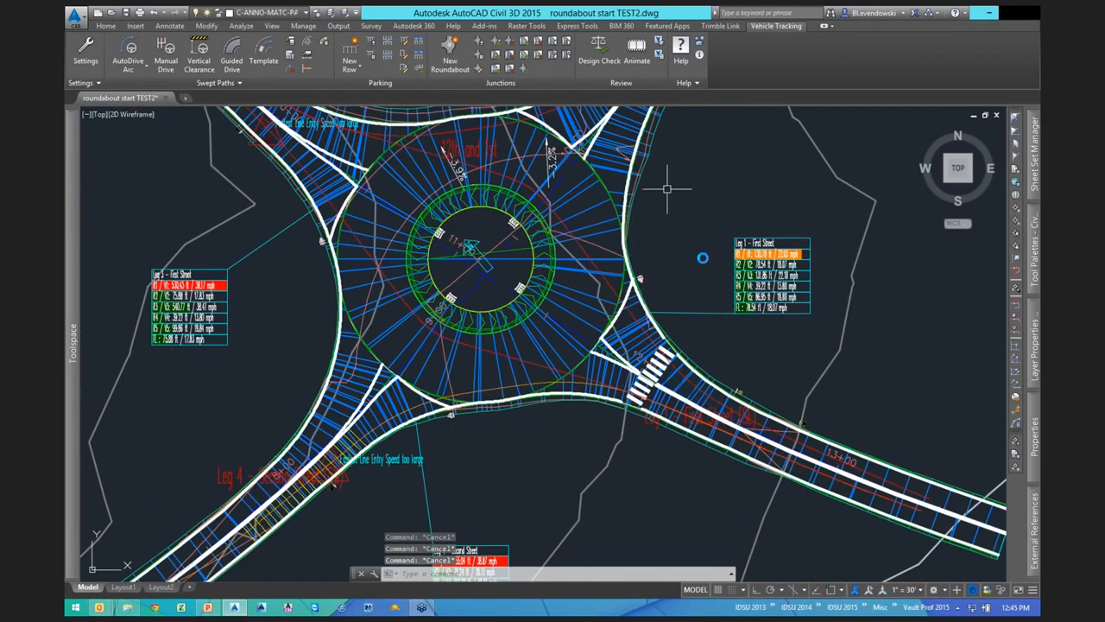
pyautogui.moveTo(667, 188); pyautogui.dragTo(702, 257, button='middle')
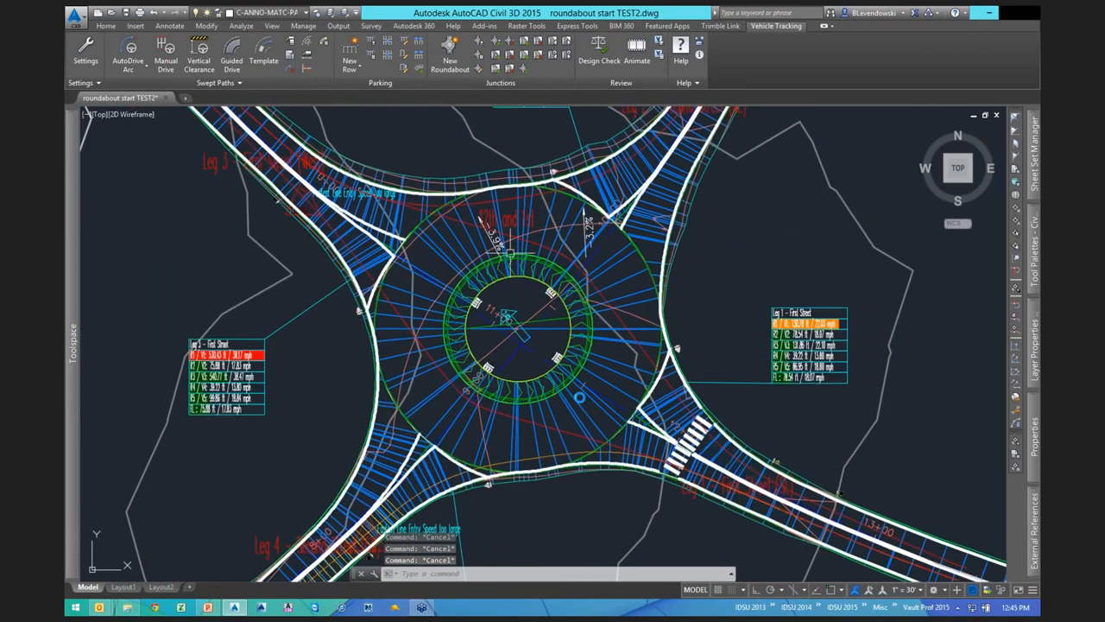
# Add a splitter island to the Leg 3 entry of the 12th and 1st junction.
pyautogui.moveTo(478, 257); pyautogui.dragTo(580, 398, button='middle')
pyautogui.scroll(2, 485, 383)
pyautogui.scroll(3, 485, 383)
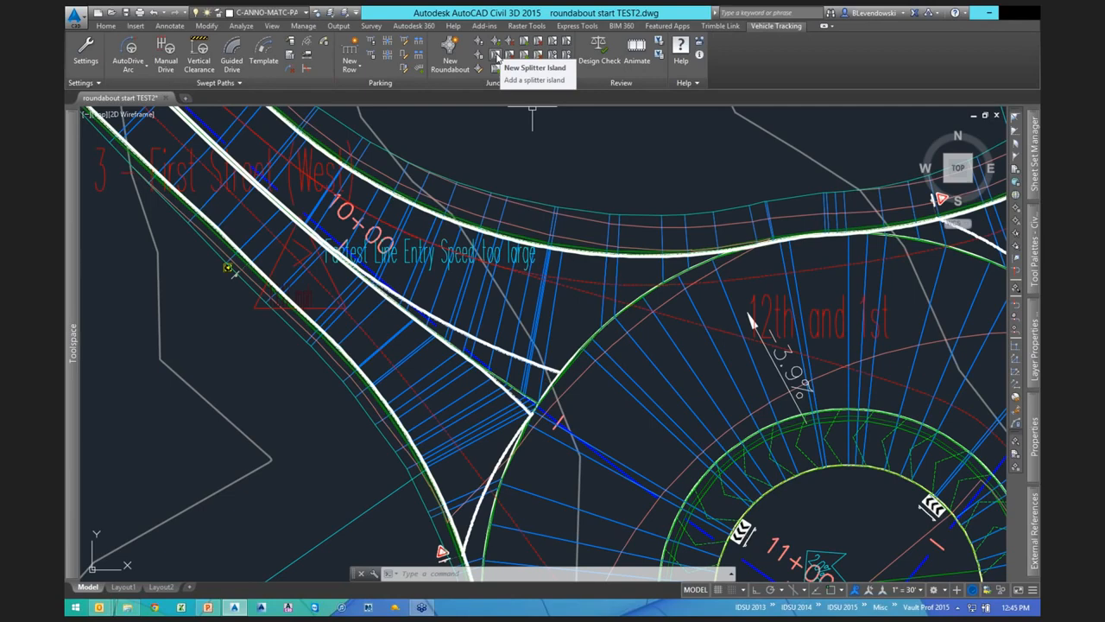
pyautogui.click(504, 77)
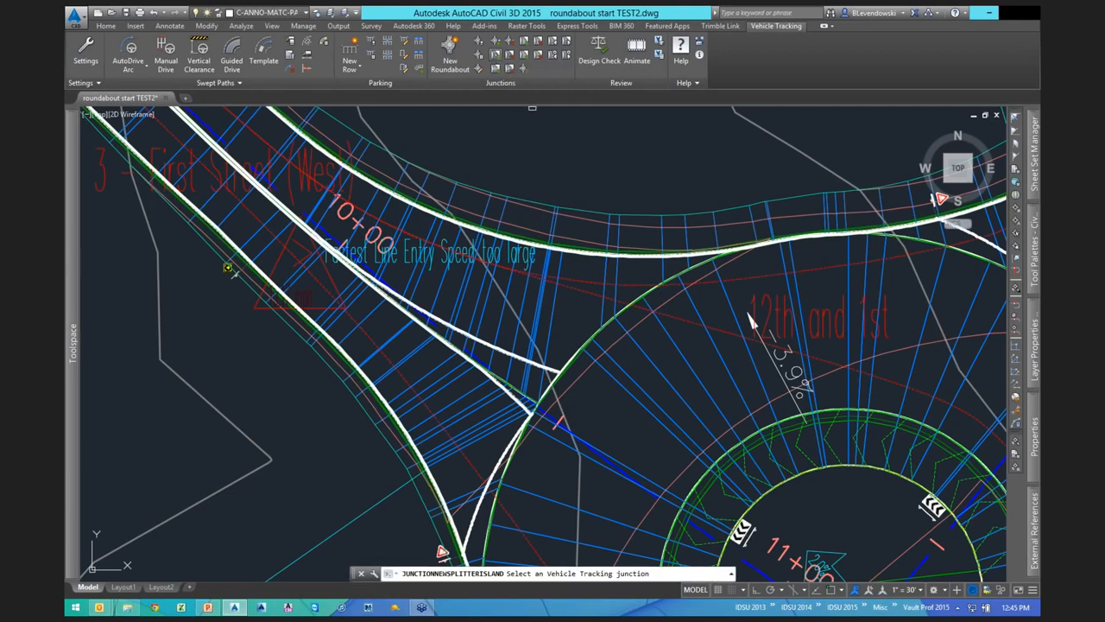
pyautogui.scroll(-2, 526, 442)
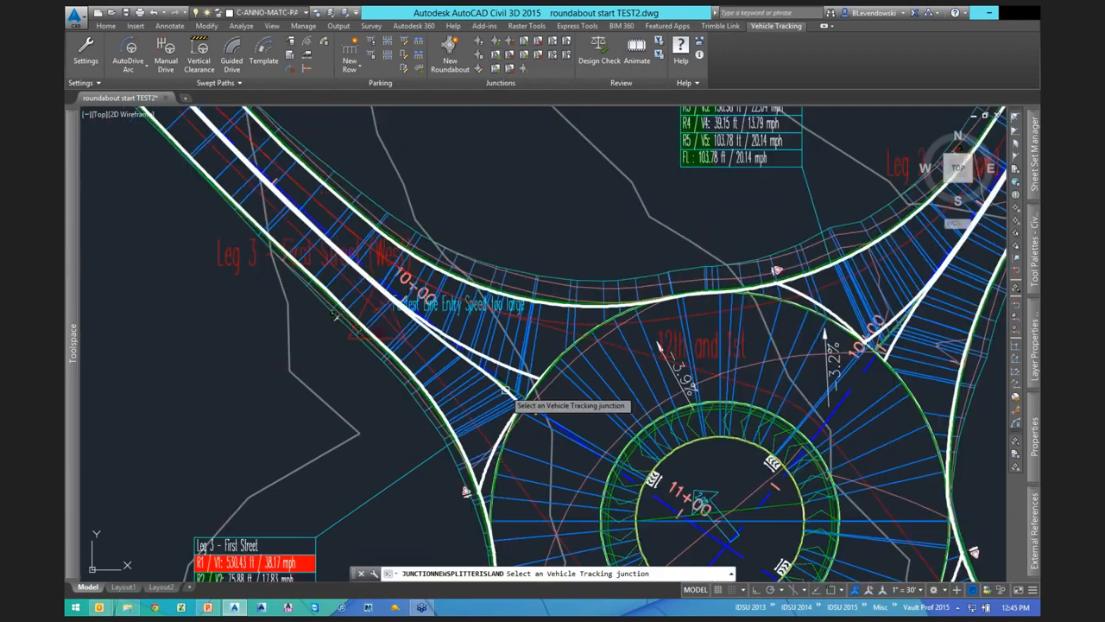
pyautogui.moveTo(369, 430); pyautogui.dragTo(400, 345, button='middle')
pyautogui.click(299, 493)
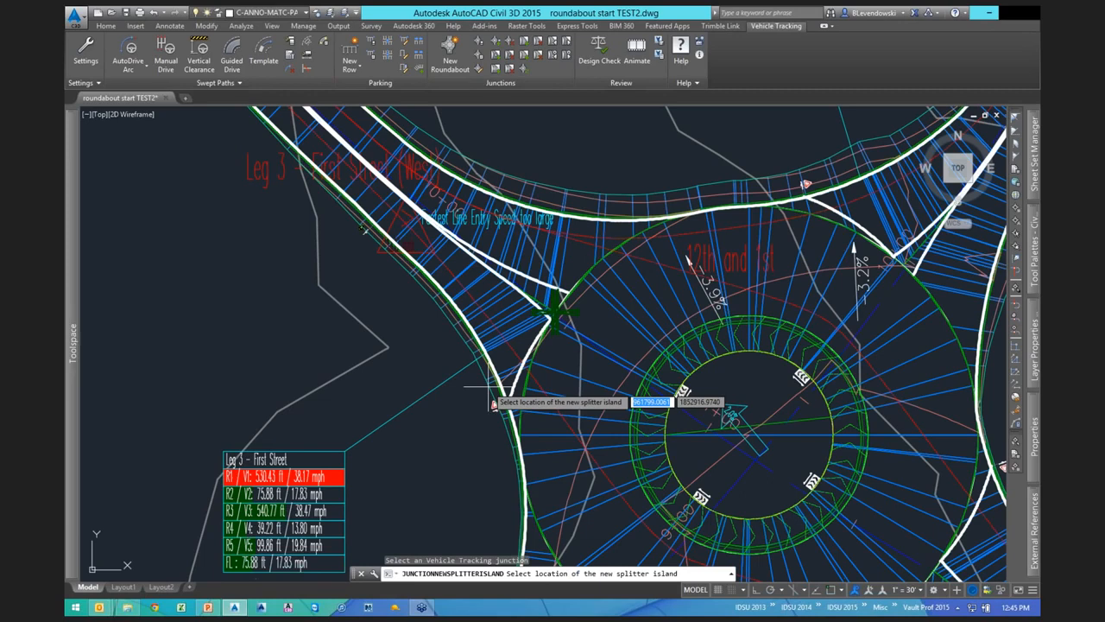
pyautogui.scroll(-2, 489, 386)
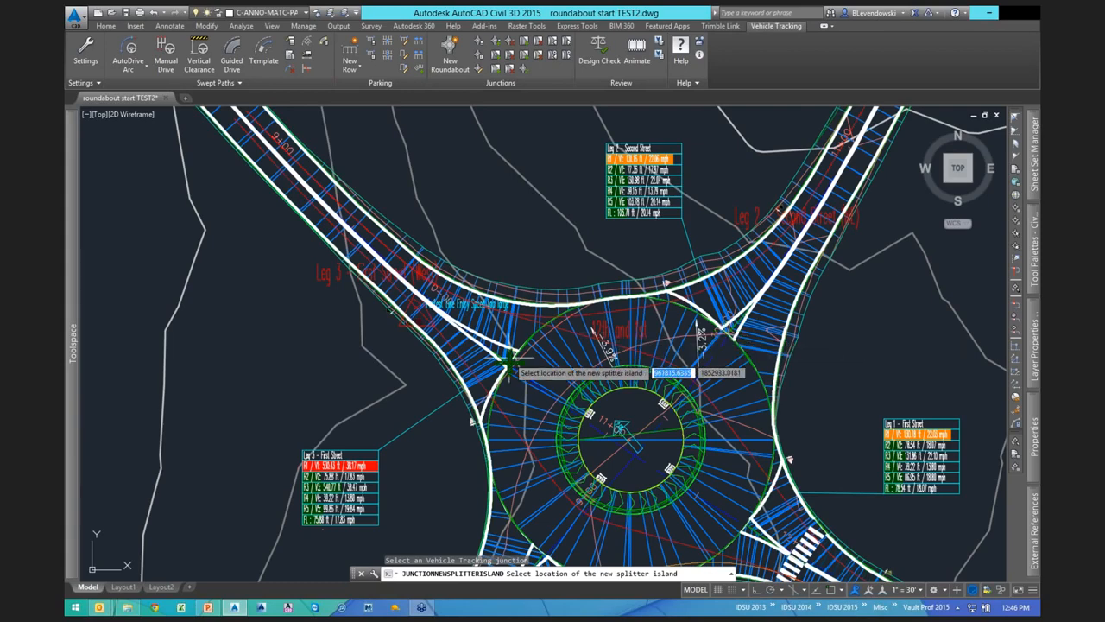
pyautogui.scroll(4, 511, 364)
# Add splitter islands to the Leg 2 and Leg 4 entries of the roundabout and finish the command.
pyautogui.moveTo(639, 386); pyautogui.dragTo(401, 408, button='middle')
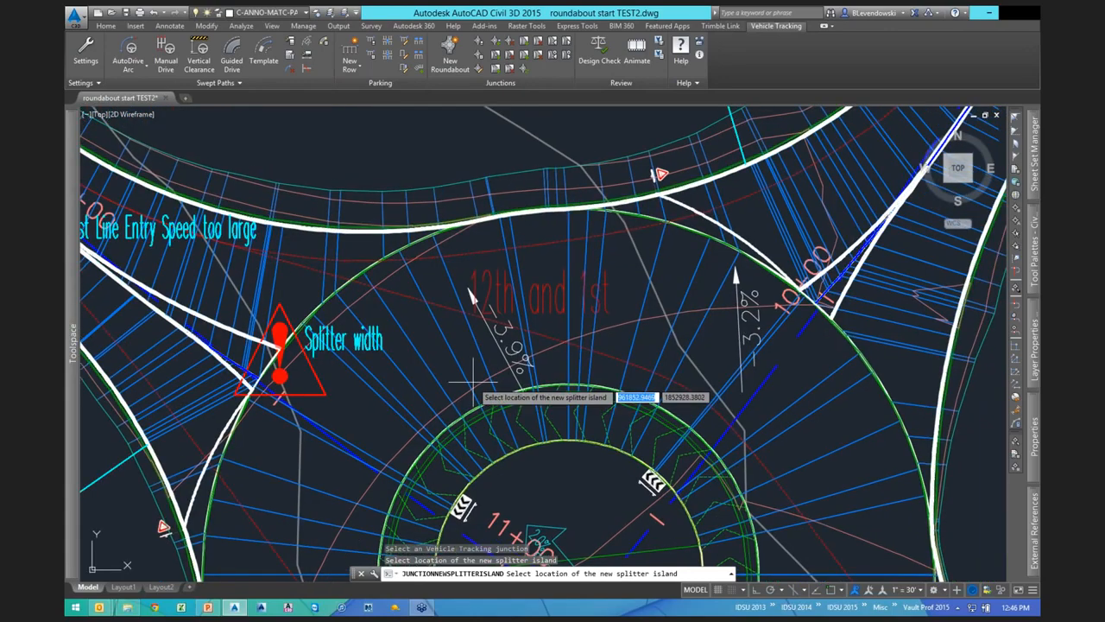
pyautogui.scroll(-2, 473, 380)
pyautogui.click(600, 356)
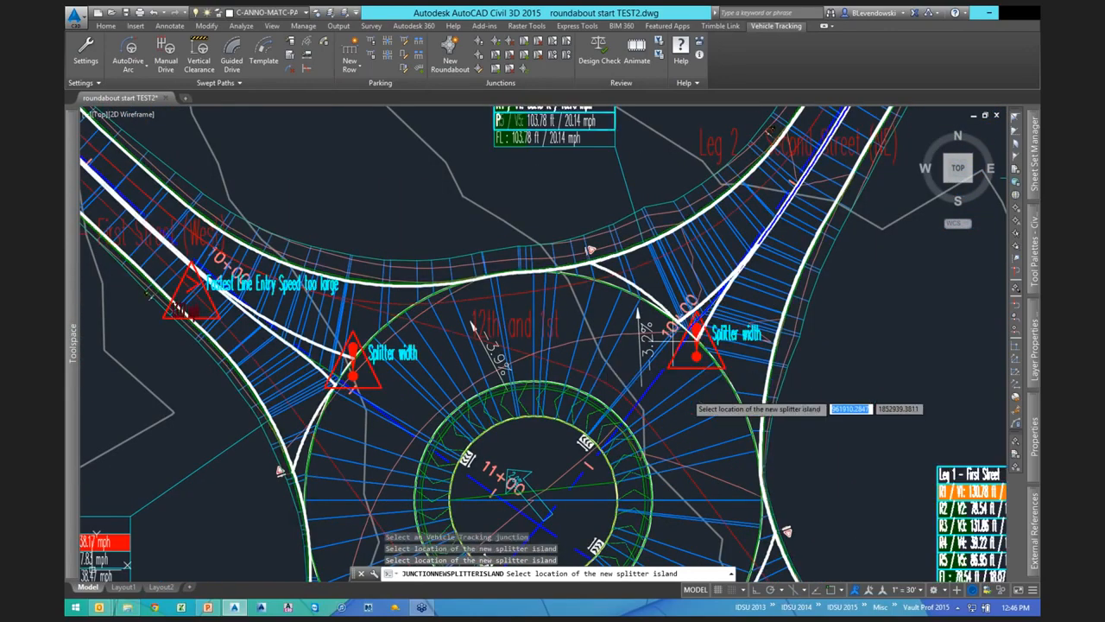
pyautogui.moveTo(686, 392); pyautogui.dragTo(703, 300, button='middle')
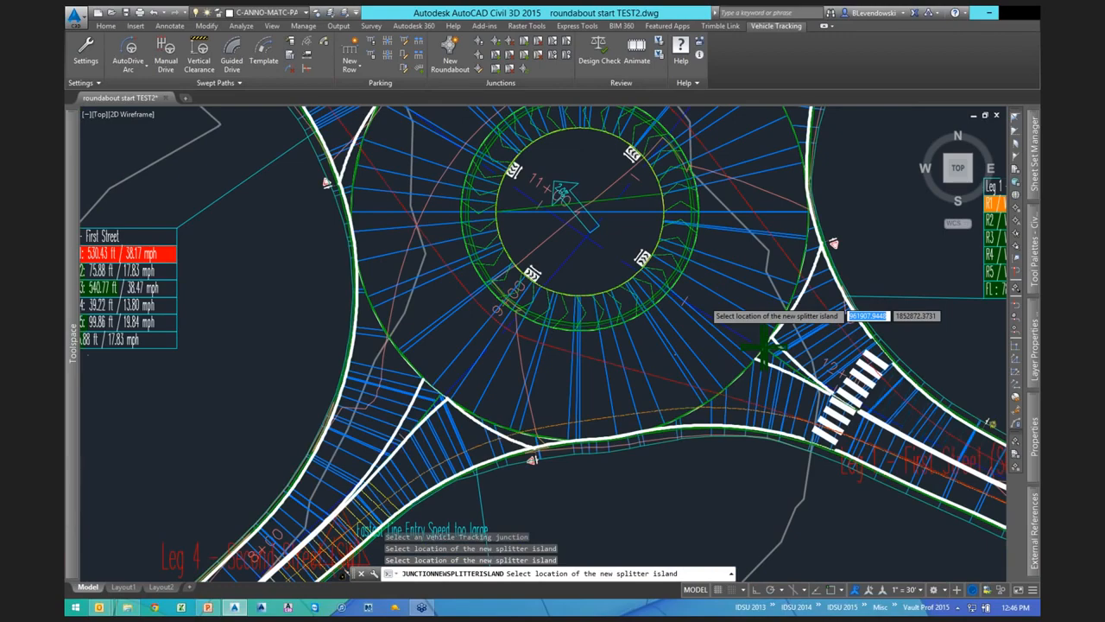
pyautogui.moveTo(443, 389); pyautogui.dragTo(537, 361, button='middle')
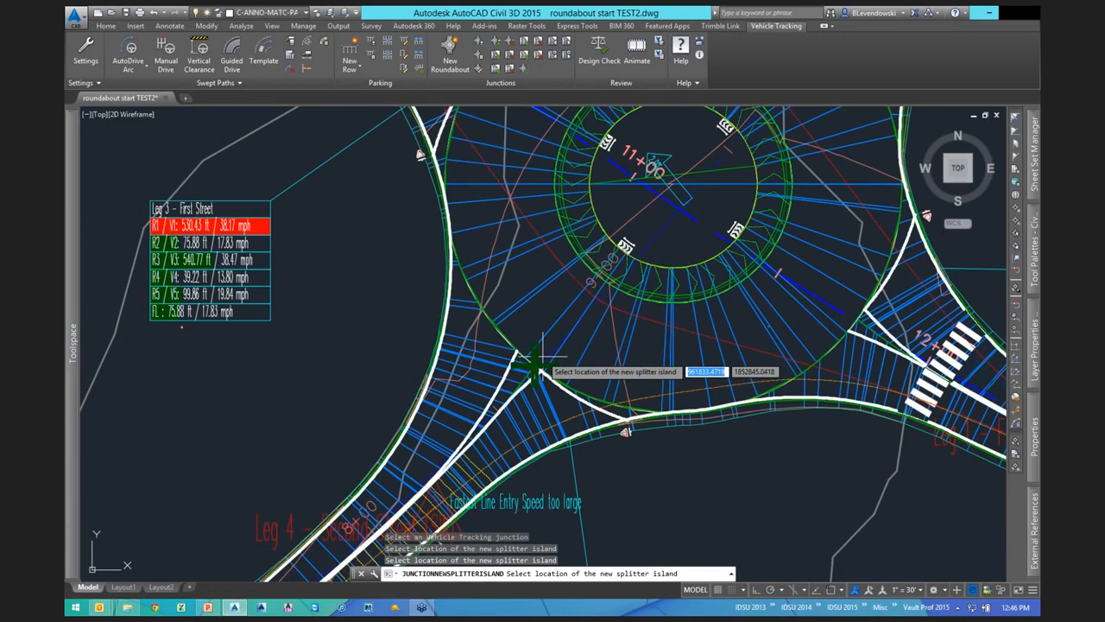
pyautogui.click(537, 372)
pyautogui.press('Escape')
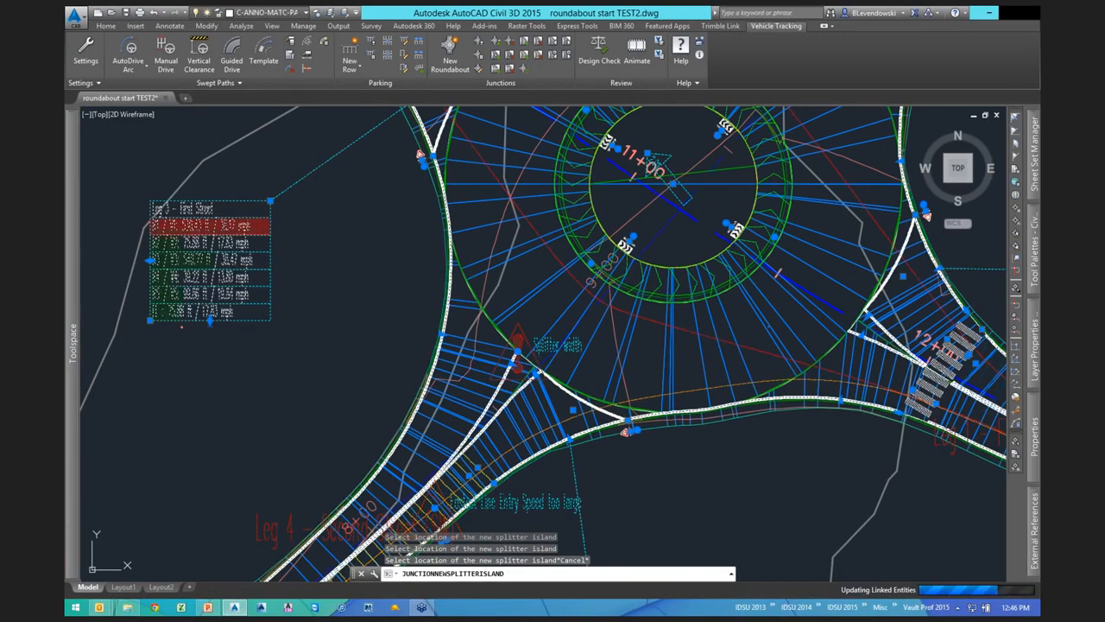
pyautogui.press('Escape')
pyautogui.press('Escape')
pyautogui.press('Escape')
# Review the Splitter Island settings of Leg 4 - Second Street (SW) in the 12th and 1st junction properties.
pyautogui.scroll(2, 537, 380)
pyautogui.moveTo(592, 378); pyautogui.dragTo(506, 358, button='middle')
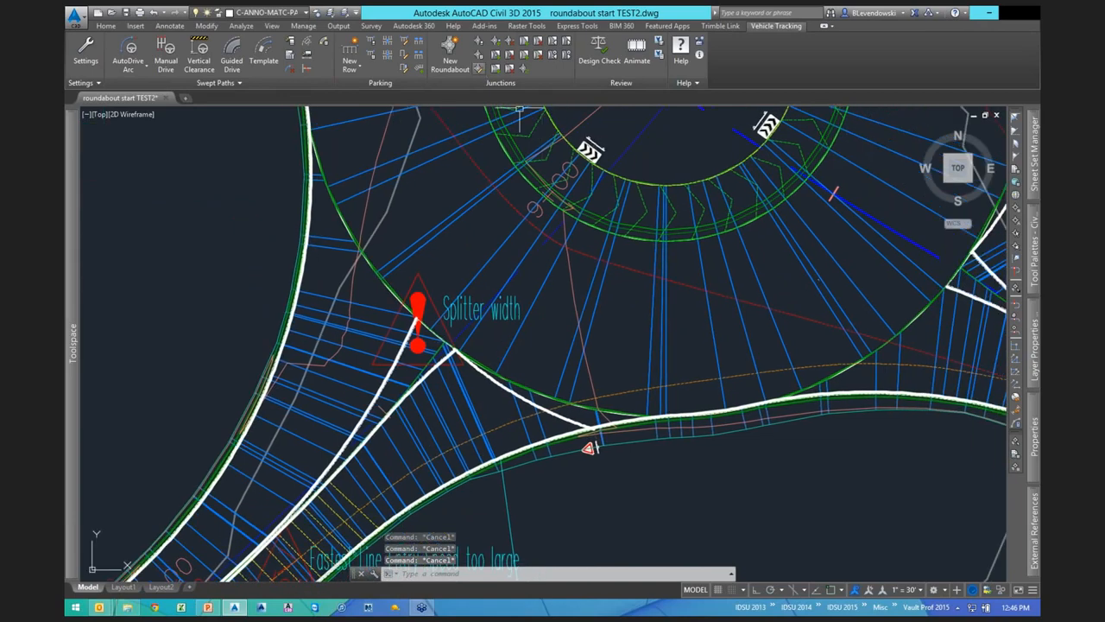
pyautogui.click(479, 68)
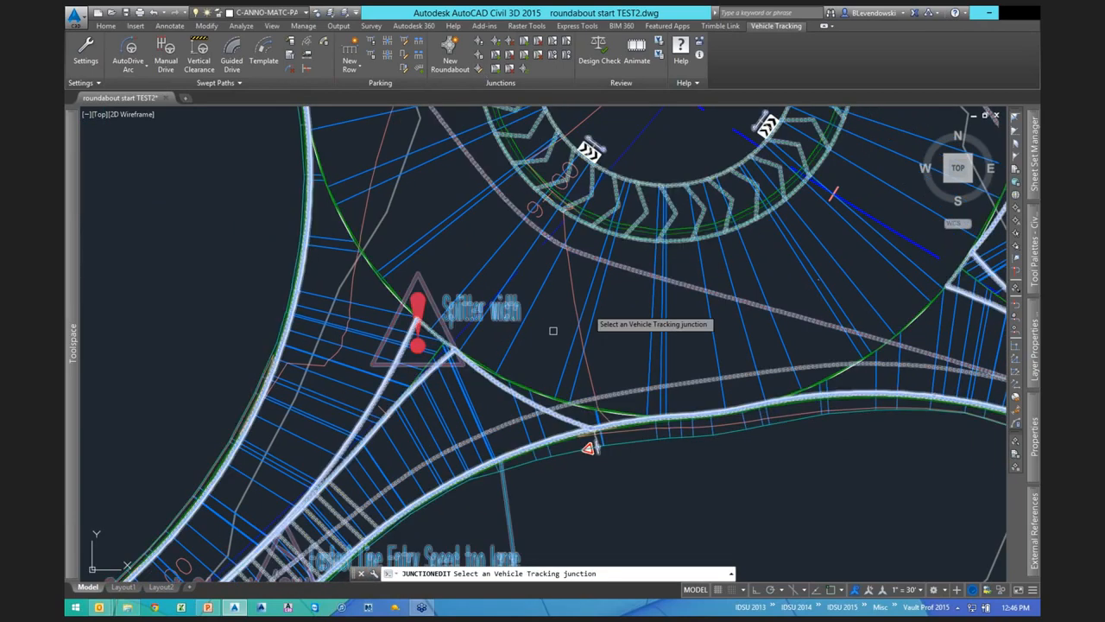
pyautogui.scroll(-4, 518, 341)
pyautogui.click(419, 324)
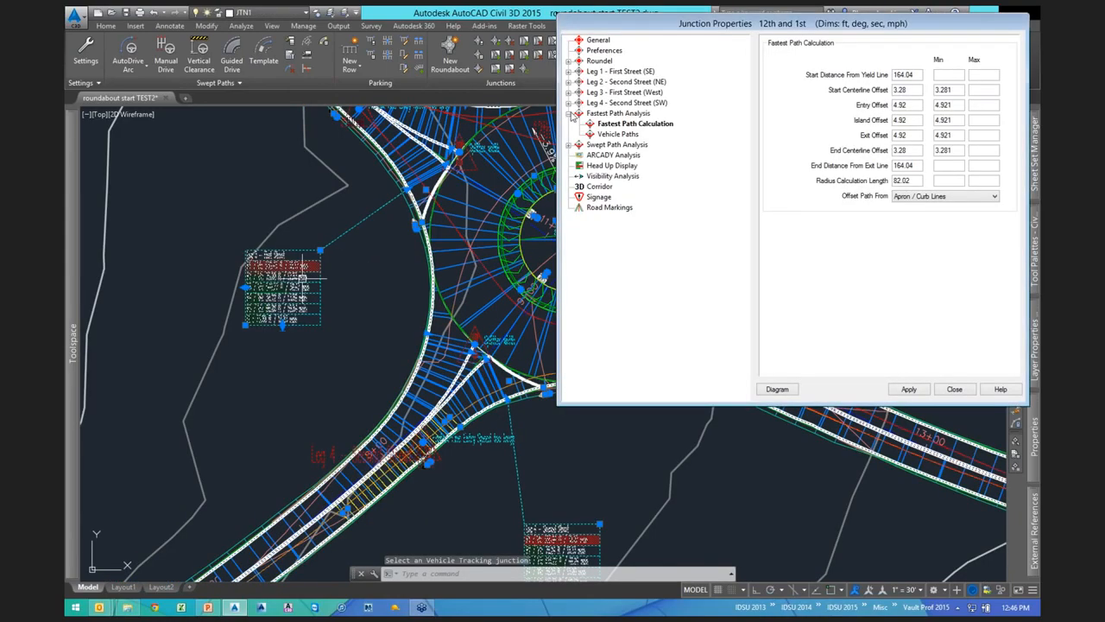
pyautogui.click(569, 103)
pyautogui.click(619, 155)
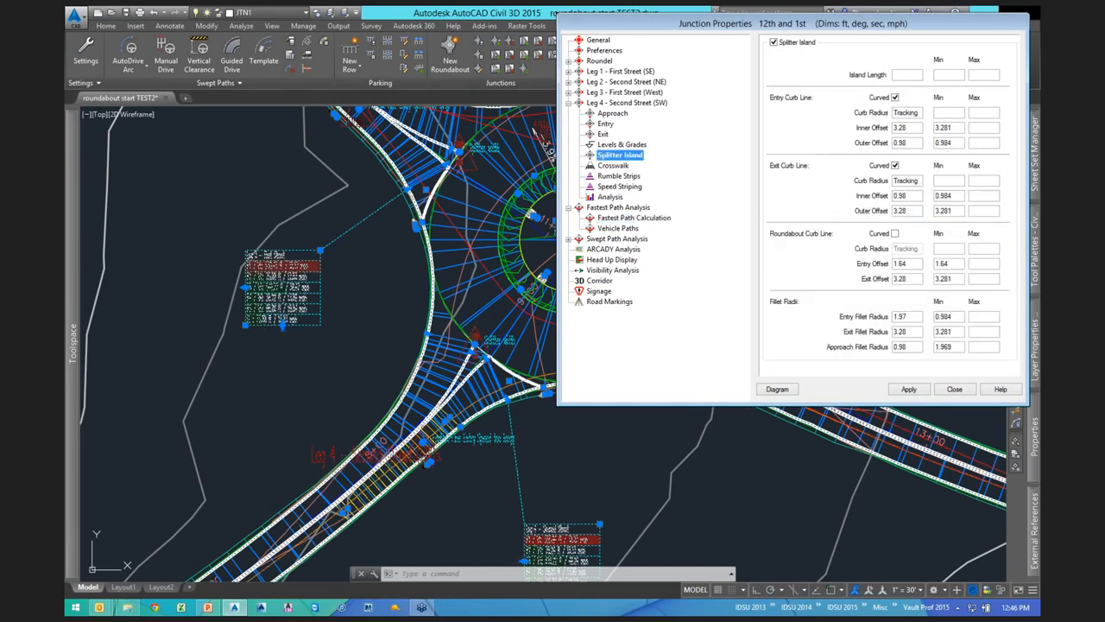
pyautogui.click(964, 392)
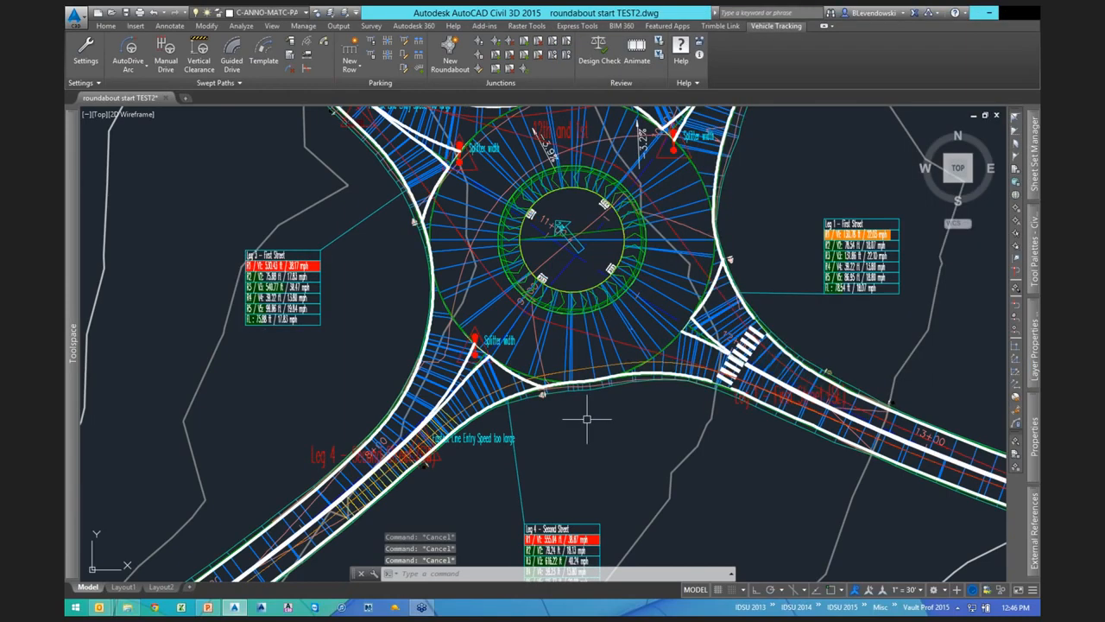
pyautogui.scroll(-2, 587, 419)
pyautogui.moveTo(765, 250); pyautogui.dragTo(622, 339, button='middle')
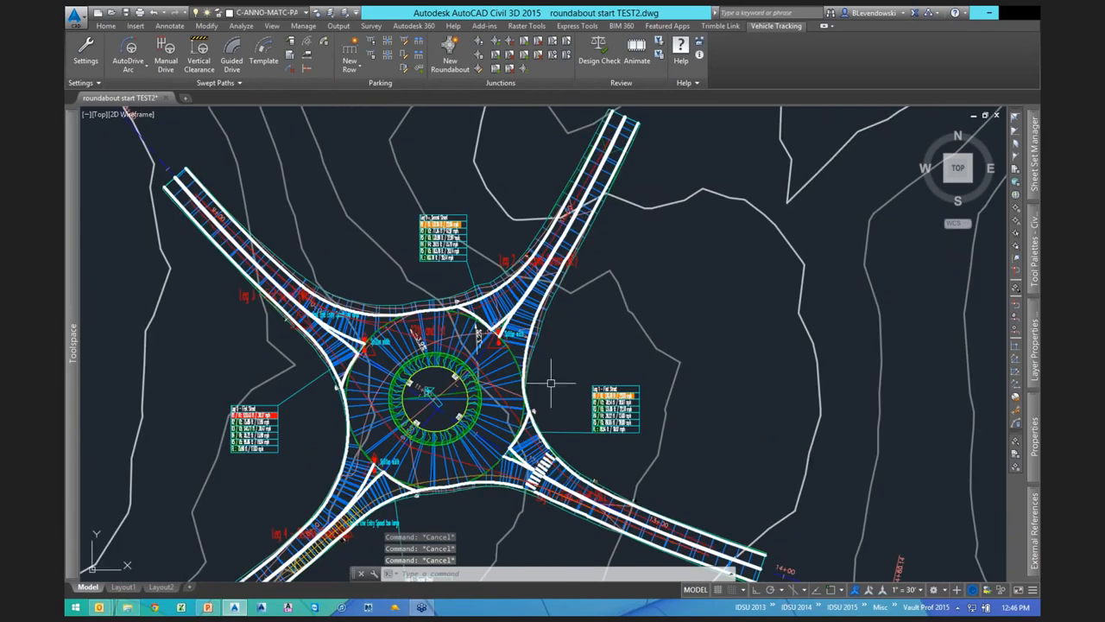
pyautogui.scroll(-3, 622, 380)
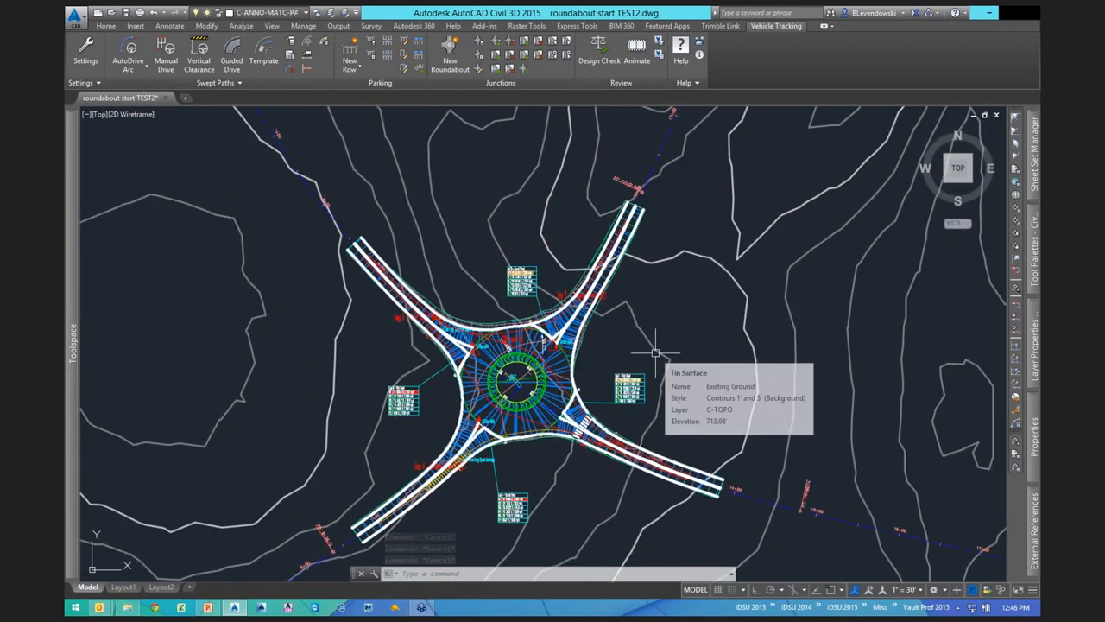
pyautogui.press('Escape')
pyautogui.press('Escape')
pyautogui.press('Escape')
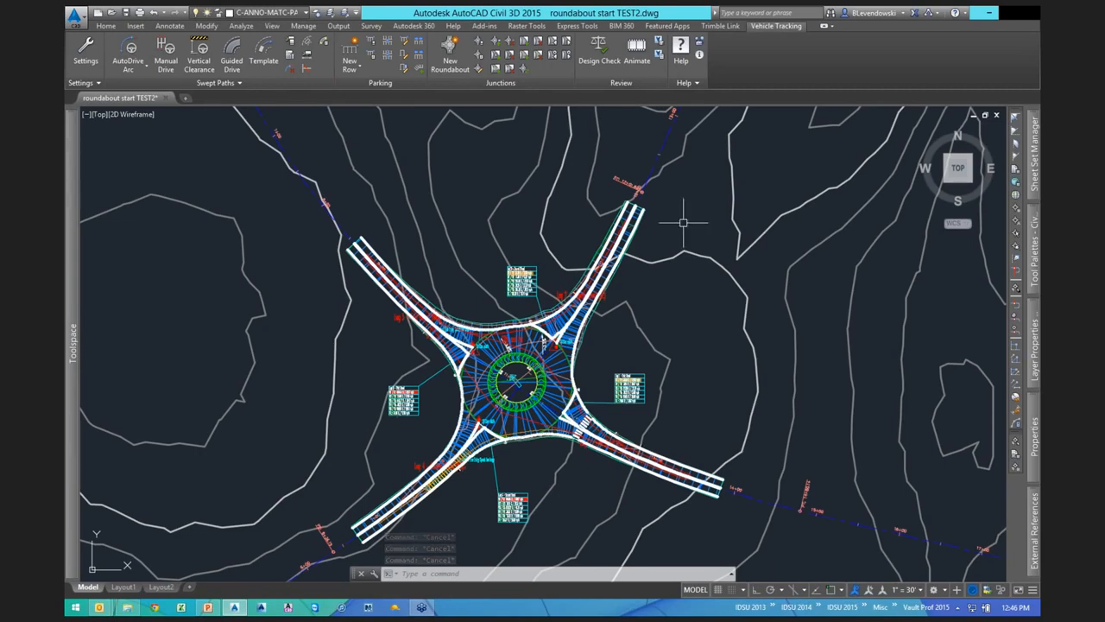
pyautogui.moveTo(614, 371); pyautogui.dragTo(675, 313, button='middle')
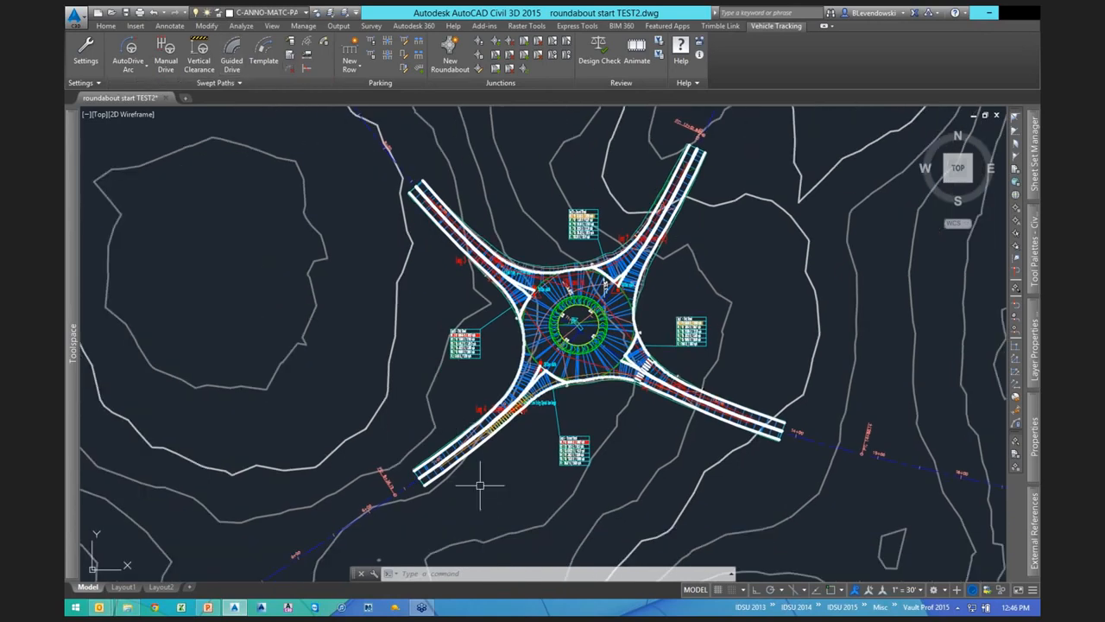
pyautogui.moveTo(520, 207); pyautogui.dragTo(395, 211, button='middle')
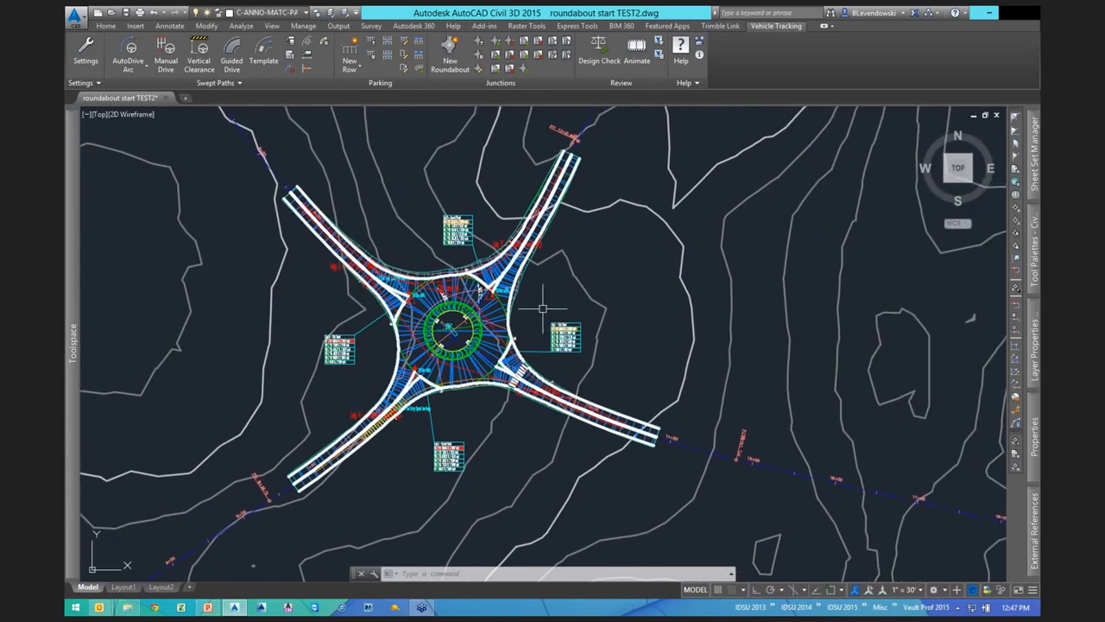
pyautogui.scroll(2, 542, 308)
pyautogui.moveTo(515, 310)
pyautogui.mouseDown(button='middle')
pyautogui.moveTo(622, 321)
pyautogui.moveTo(636, 373)
pyautogui.mouseUp(button='middle')
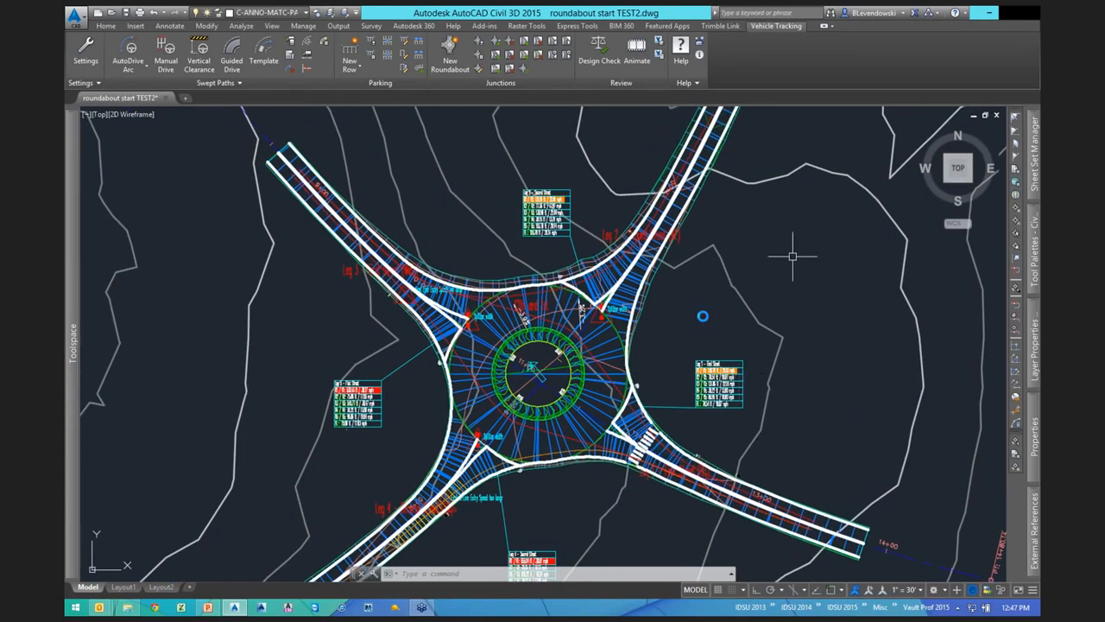
pyautogui.moveTo(792, 256); pyautogui.dragTo(697, 325, button='middle')
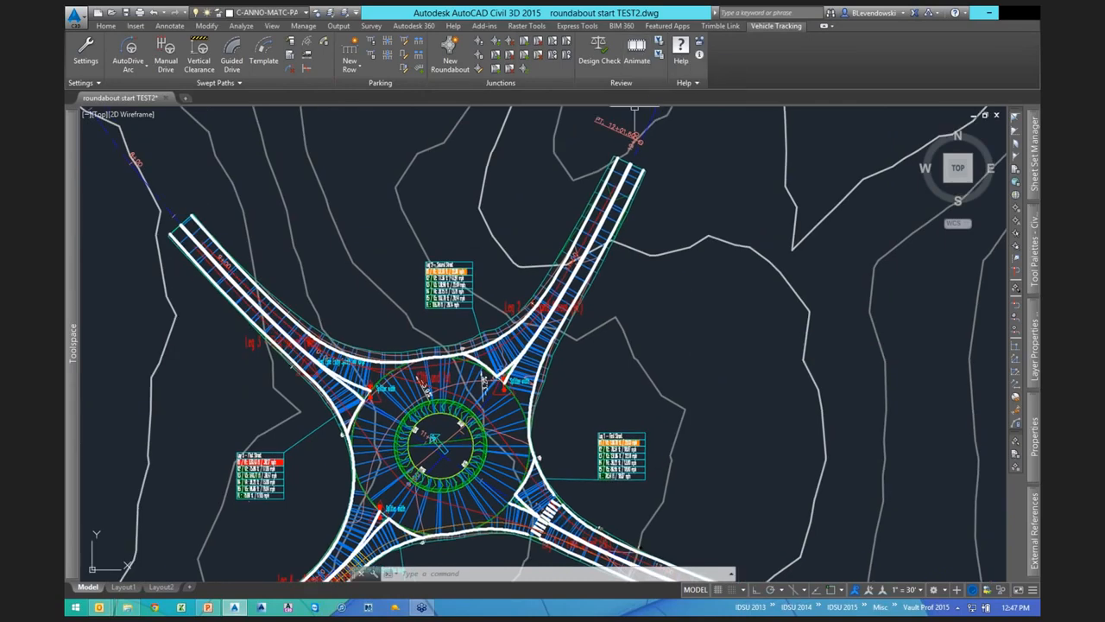
# Look through the Settings topics in the Autodesk Vehicle Tracking 2015 Help, then close it.
pyautogui.click(680, 57)
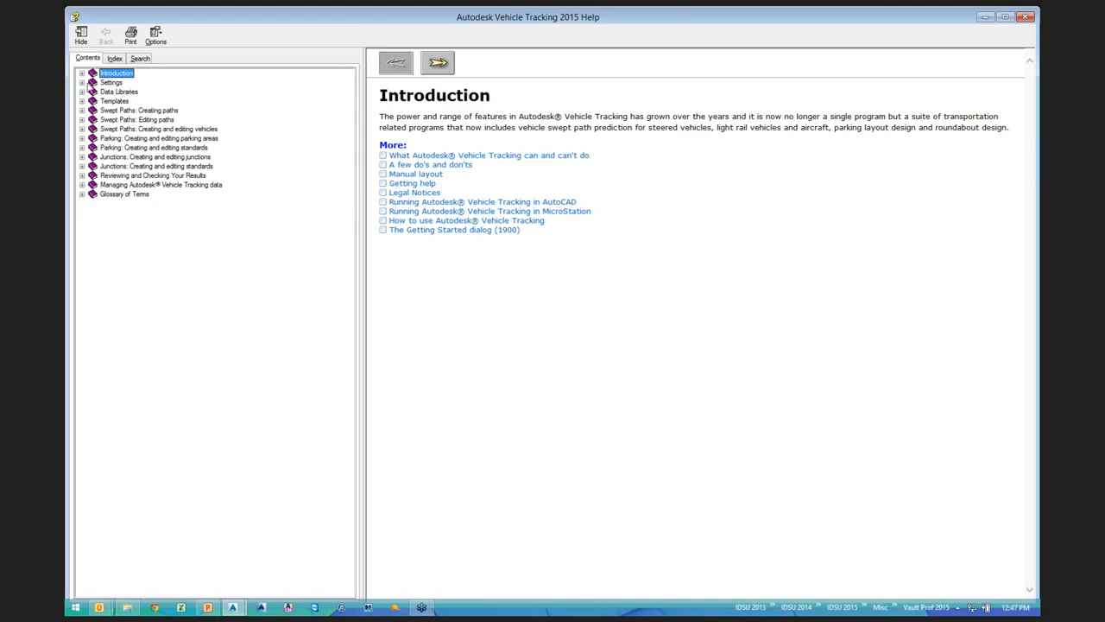
pyautogui.click(82, 82)
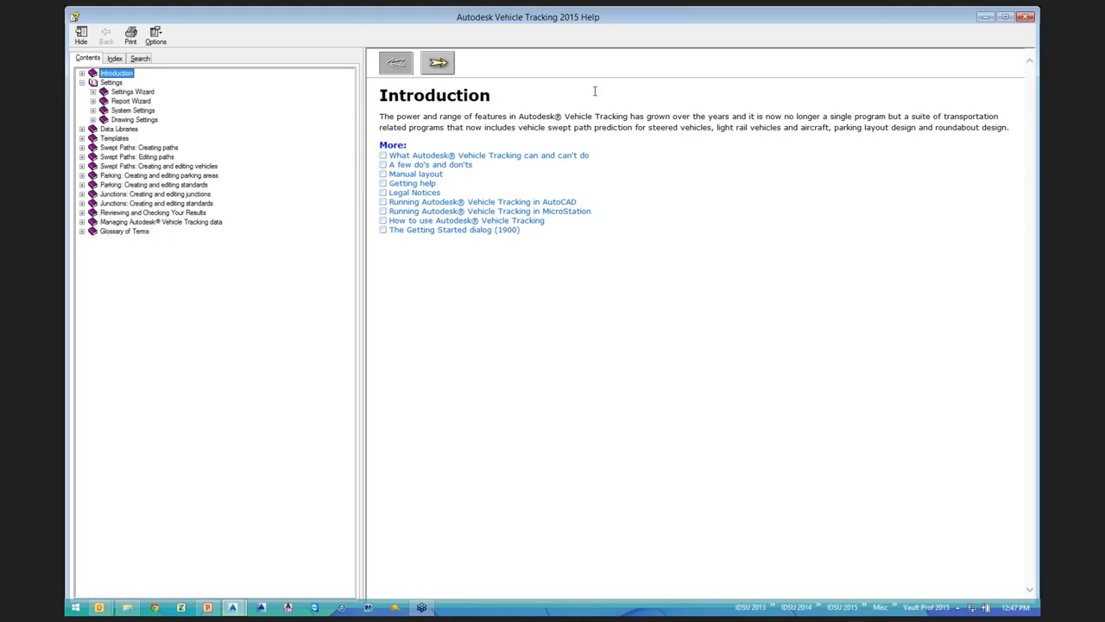
pyautogui.click(1025, 17)
# Consult the help page for Leg 4's Splitter Island settings from the junction properties, then close both windows.
pyautogui.scroll(2, 585, 442)
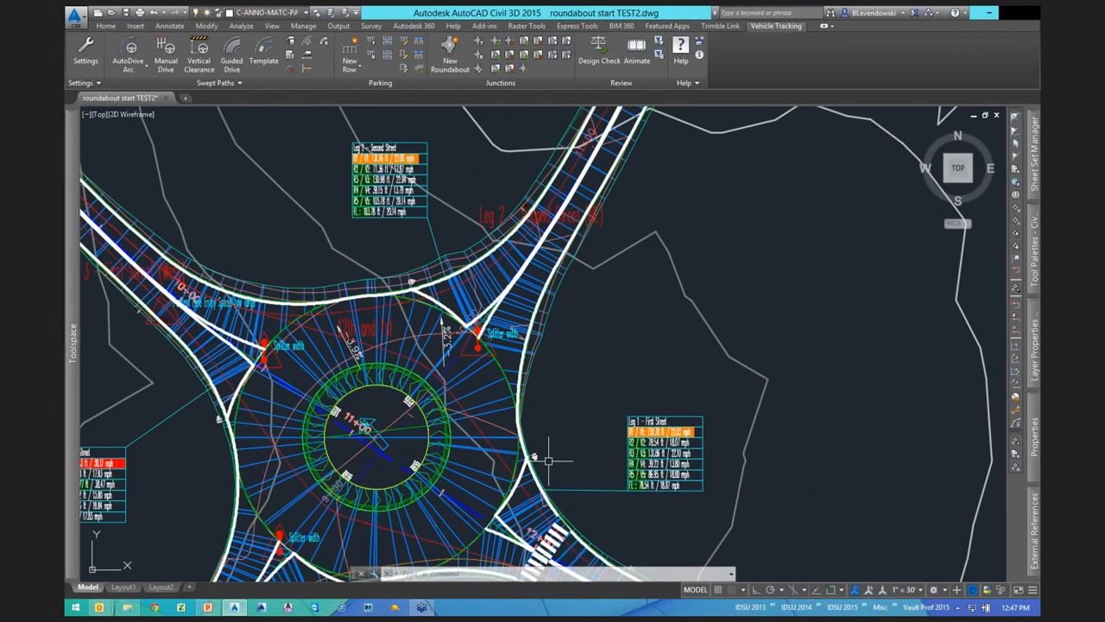
pyautogui.hotkey('ctrl', 'a')
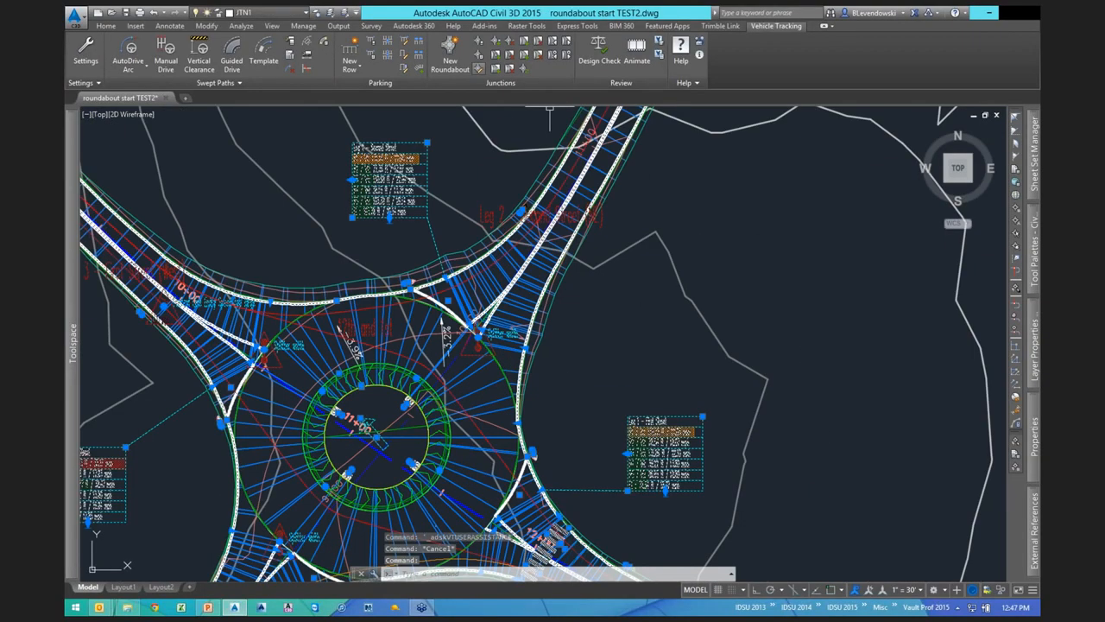
pyautogui.click(479, 68)
pyautogui.click(630, 157)
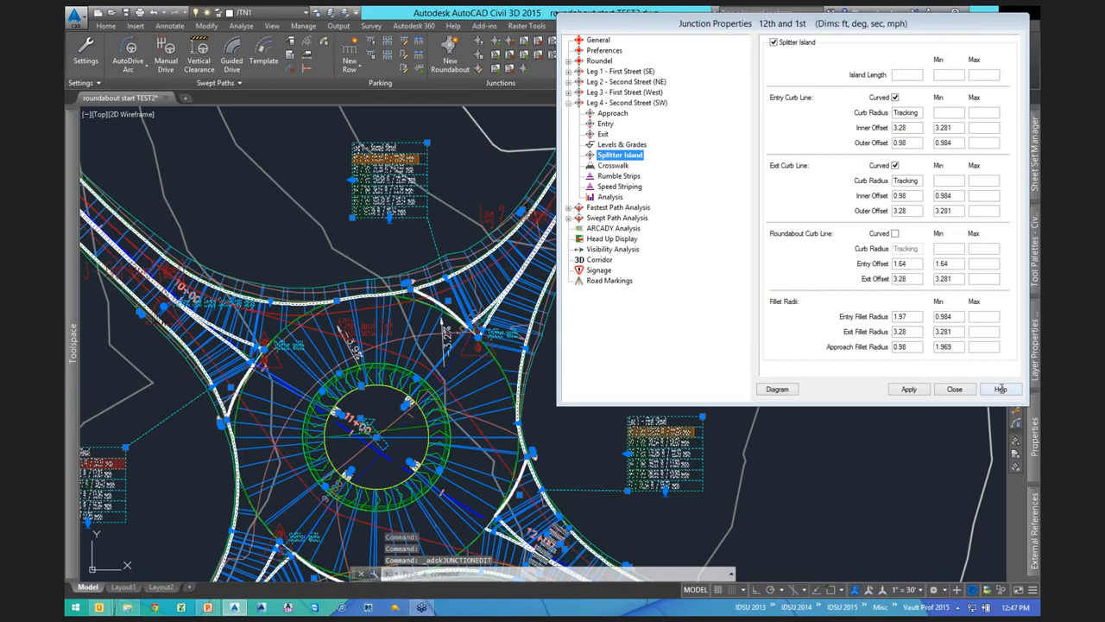
pyautogui.click(1000, 389)
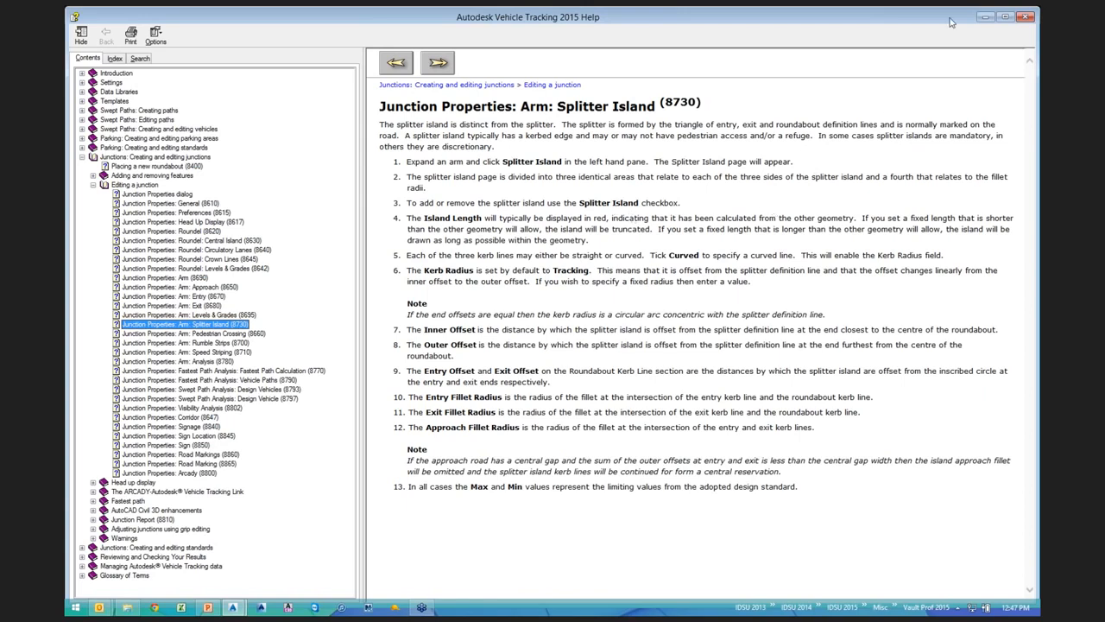
pyautogui.click(1024, 16)
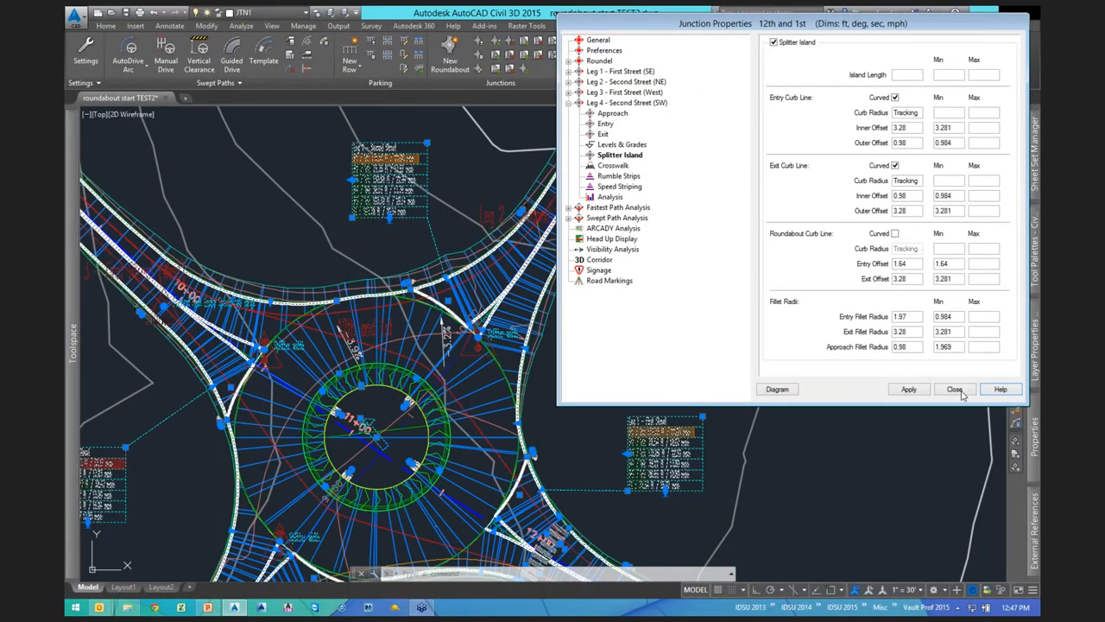
pyautogui.click(958, 389)
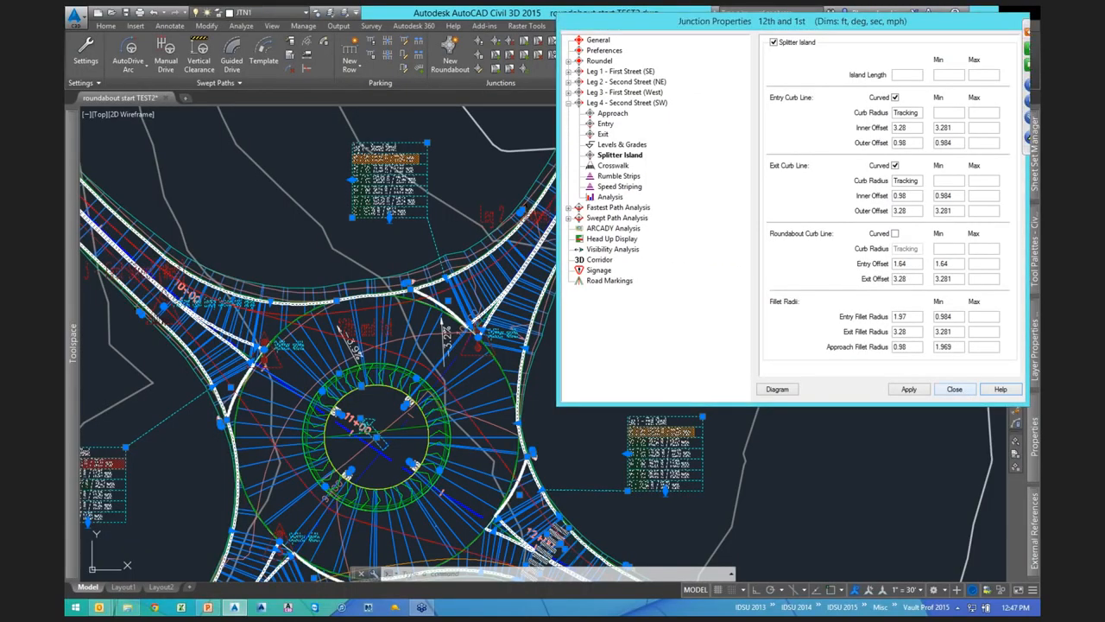
pyautogui.moveTo(576, 406)
pyautogui.mouseDown(button='middle')
pyautogui.moveTo(767, 326)
pyautogui.moveTo(705, 342)
pyautogui.moveTo(696, 322)
pyautogui.mouseUp(button='middle')
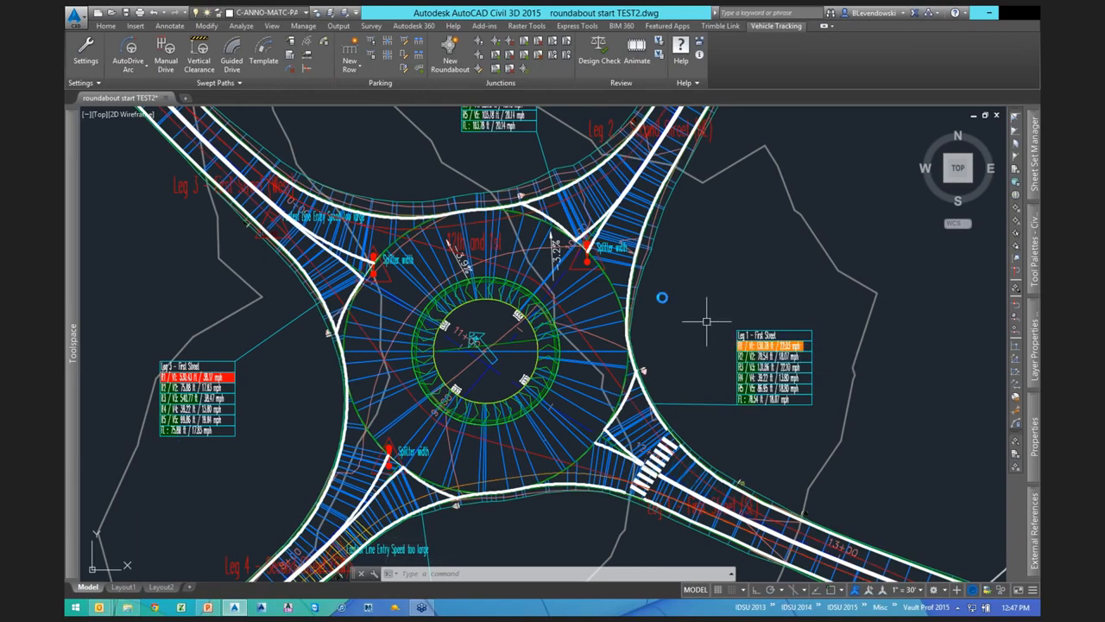
pyautogui.moveTo(708, 313)
pyautogui.mouseDown(button='middle')
pyautogui.moveTo(661, 299)
pyautogui.moveTo(728, 323)
pyautogui.moveTo(745, 291)
pyautogui.mouseUp(button='middle')
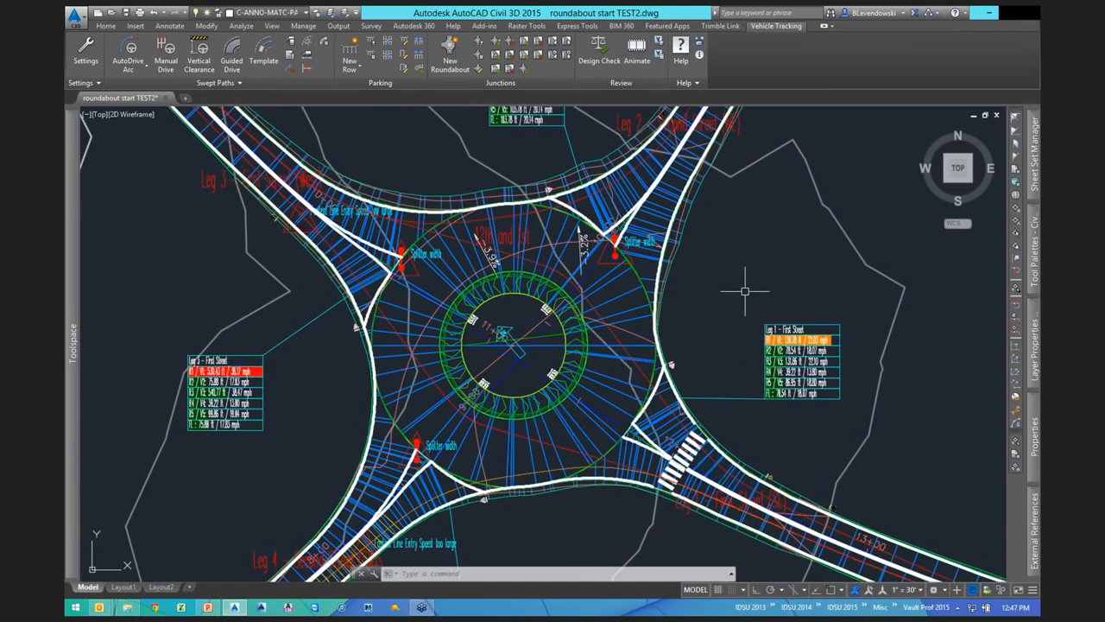
pyautogui.press('Escape')
pyautogui.press('Escape')
pyautogui.press('Escape')
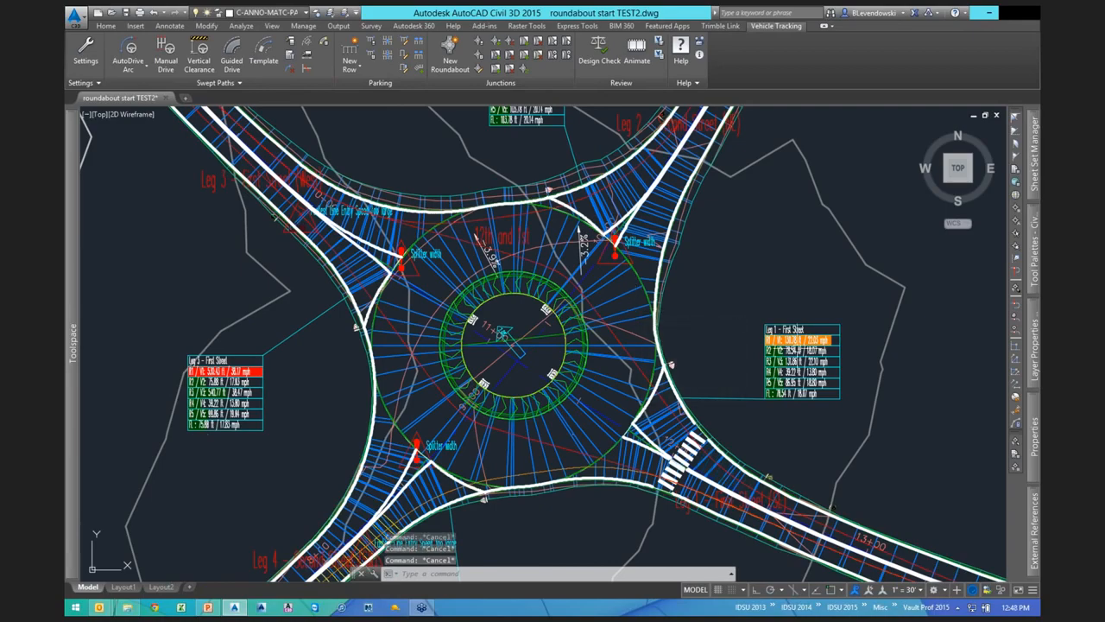
# Move the whole 12th and 1st roundabout a short distance northeast by its centre grip, then clear the selection.
pyautogui.hotkey('ctrl', 'a')
pyautogui.scroll(2, 535, 367)
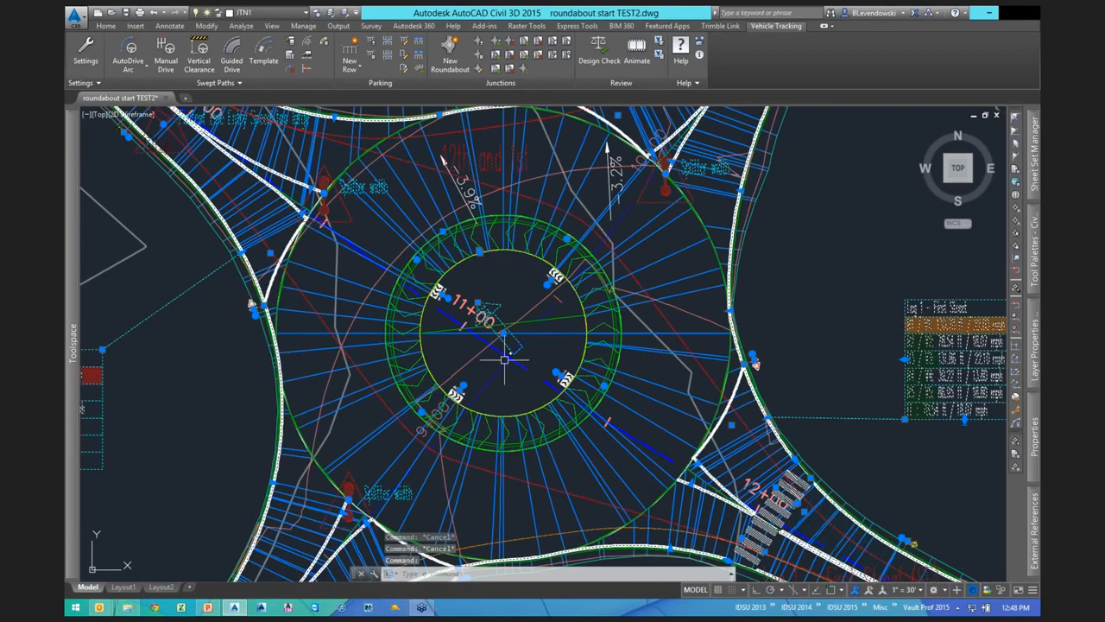
pyautogui.moveTo(505, 359); pyautogui.dragTo(578, 371, button='middle')
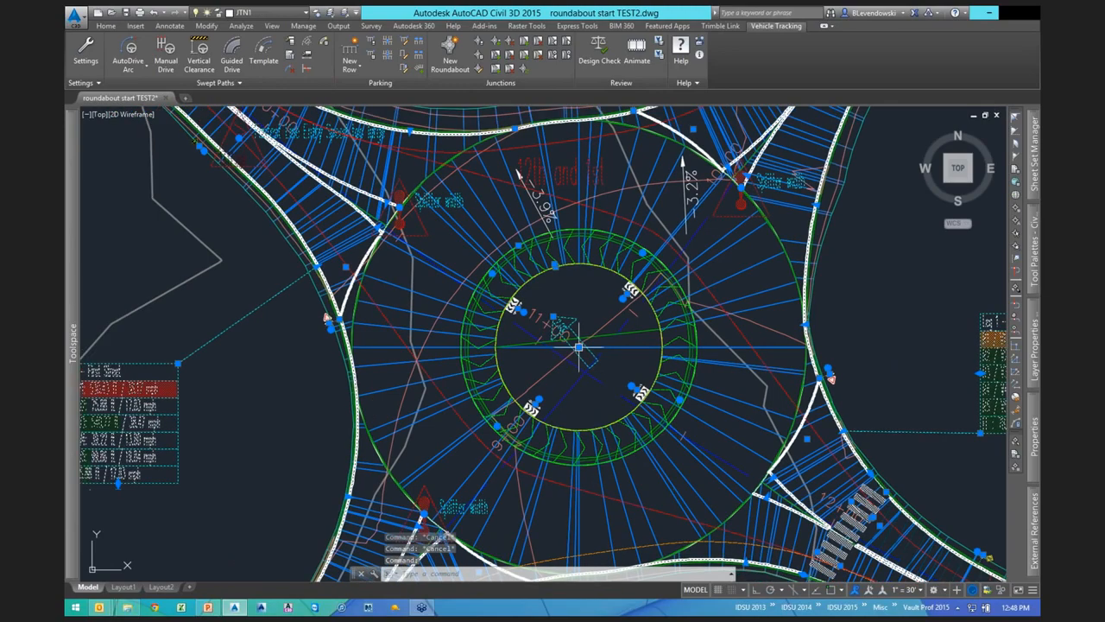
pyautogui.click(578, 347)
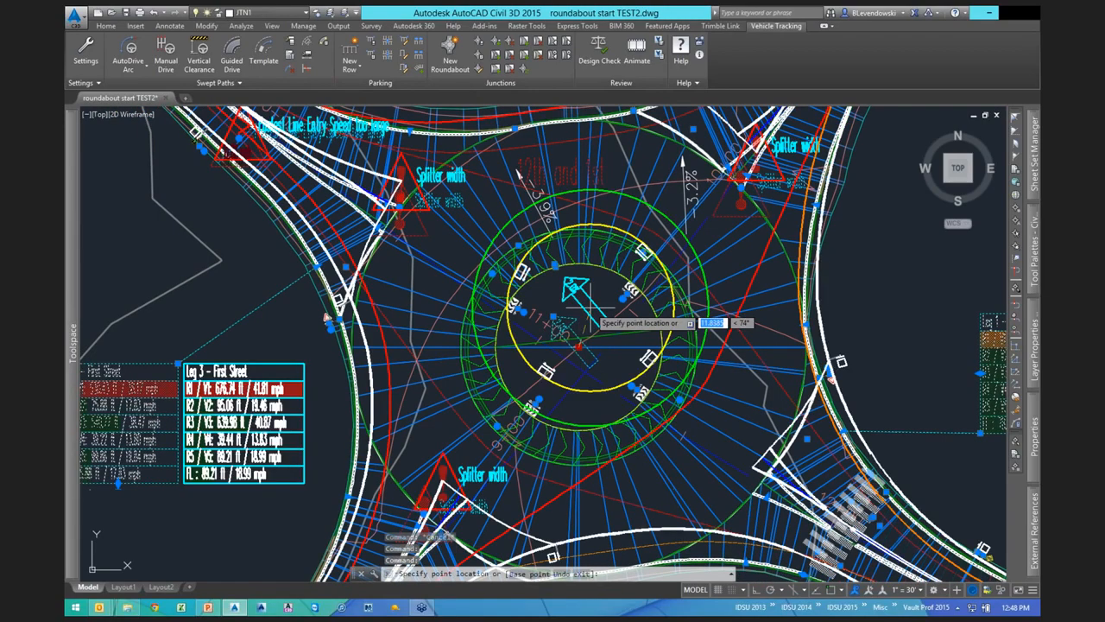
pyautogui.scroll(-4, 594, 336)
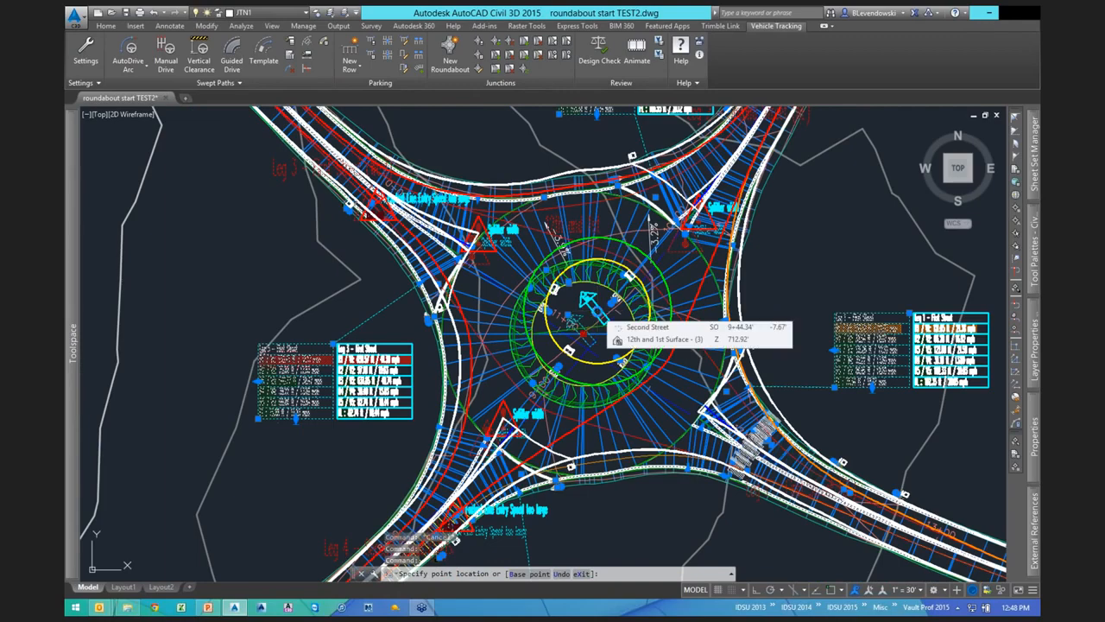
pyautogui.click(597, 323)
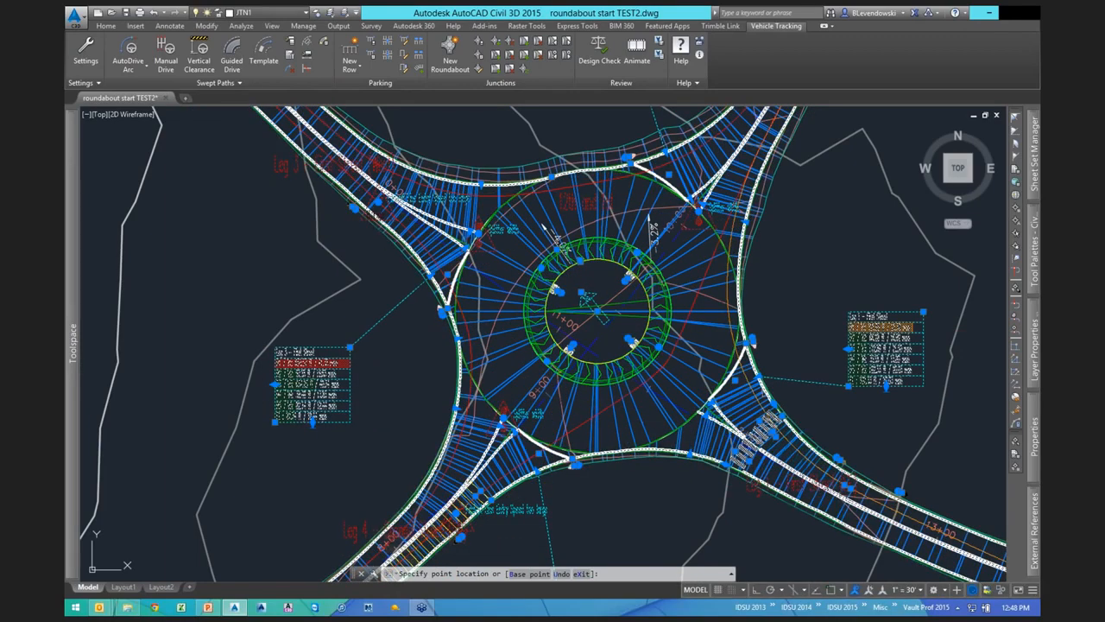
pyautogui.click(834, 253)
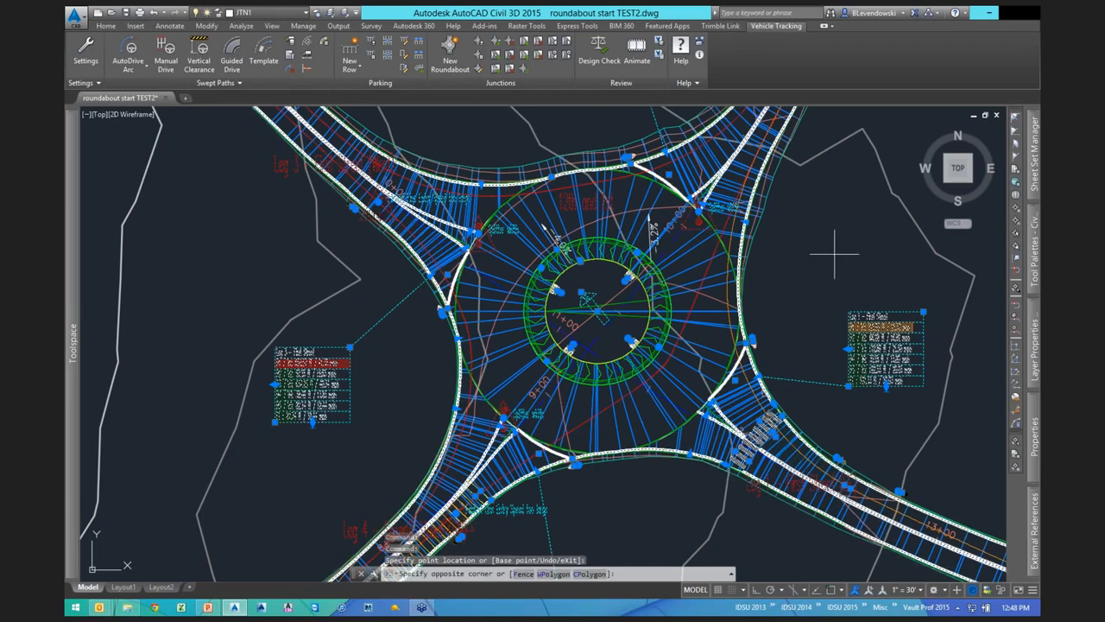
pyautogui.press('Escape')
pyautogui.press('Escape')
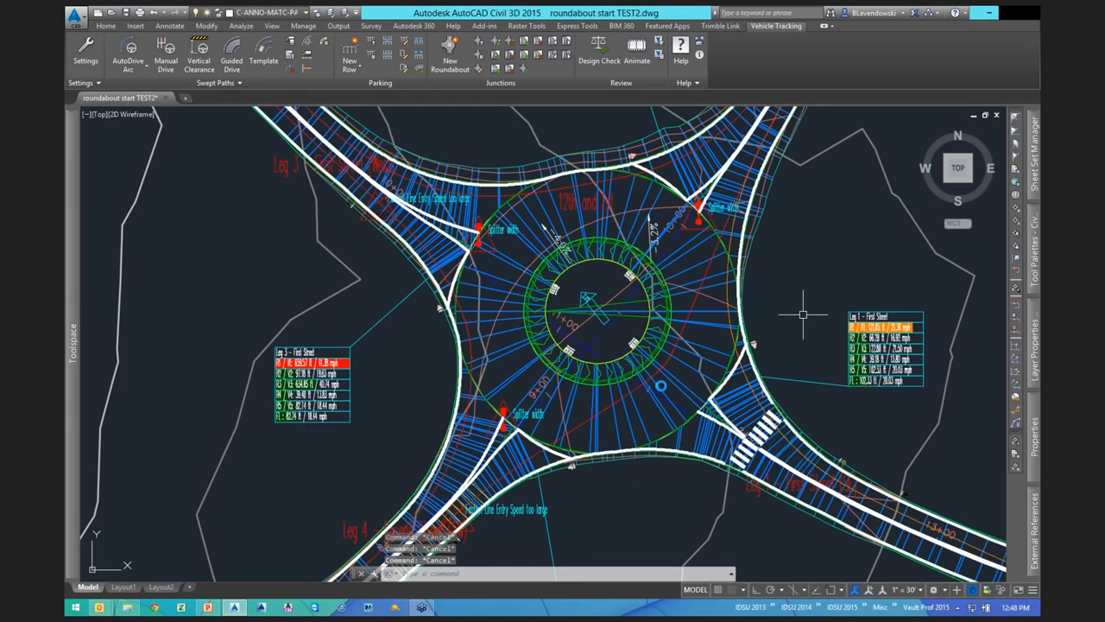
# Check the rebuilt corridor around the moved roundabout and its legs, then save the drawing.
pyautogui.moveTo(802, 315); pyautogui.dragTo(650, 391, button='middle')
pyautogui.scroll(-1, 609, 382)
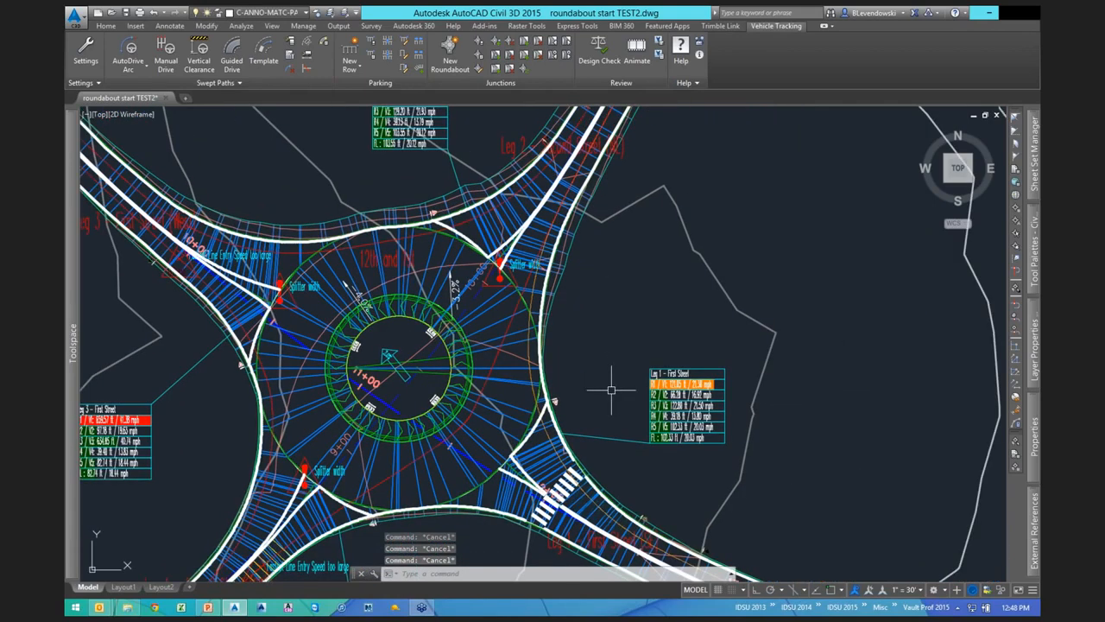
pyautogui.scroll(1, 540, 413)
pyautogui.scroll(-1, 629, 364)
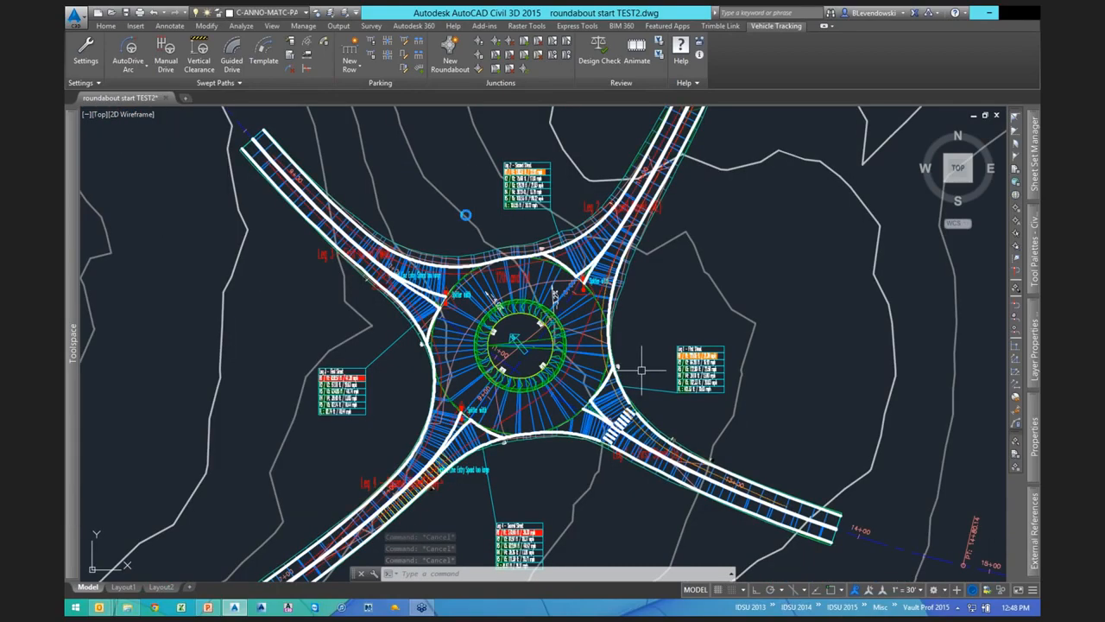
pyautogui.moveTo(458, 170); pyautogui.dragTo(470, 254, button='middle')
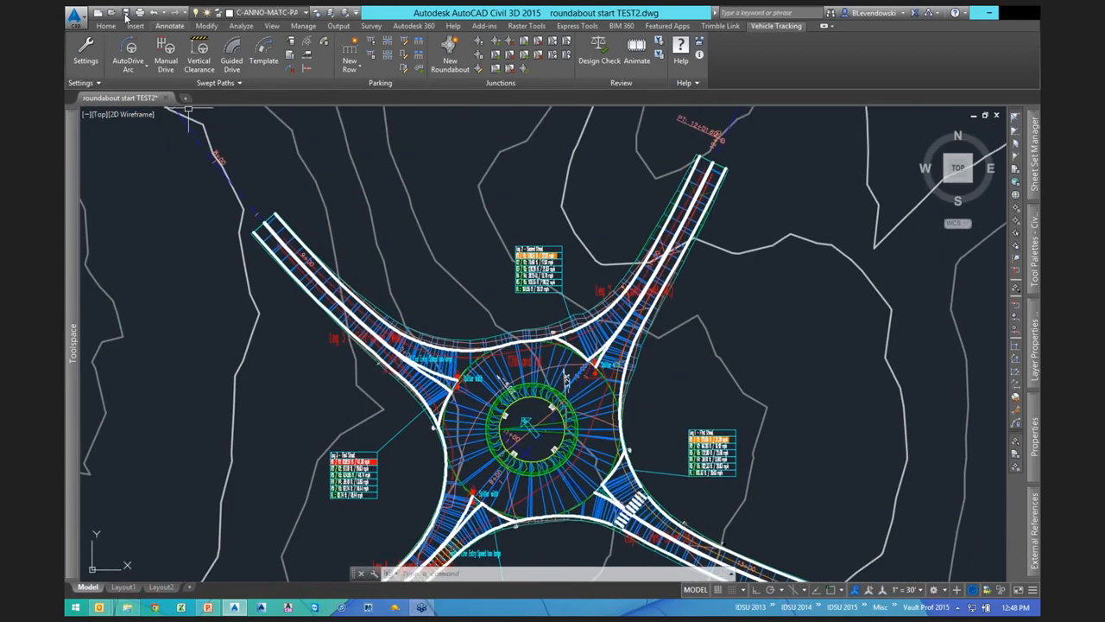
pyautogui.click(126, 14)
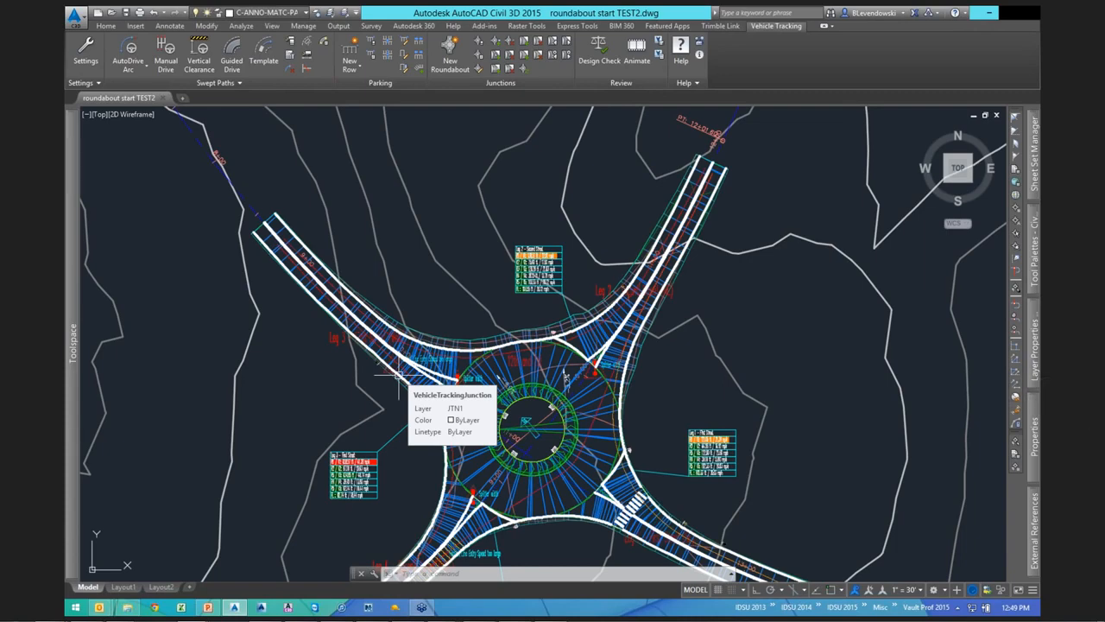
# Switch to the AVT roundabouts PowerPoint presentation, show the closing "Thank you for watching!" slide full screen, then end the show.
pyautogui.click(207, 607)
pyautogui.scroll(-1, 414, 371)
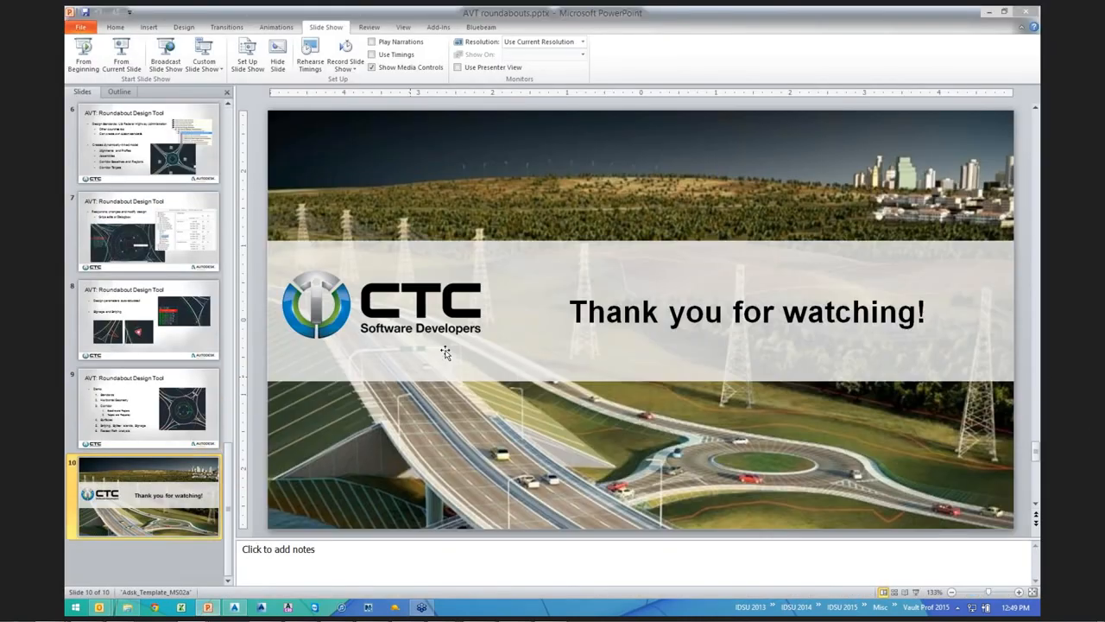
pyautogui.click(121, 56)
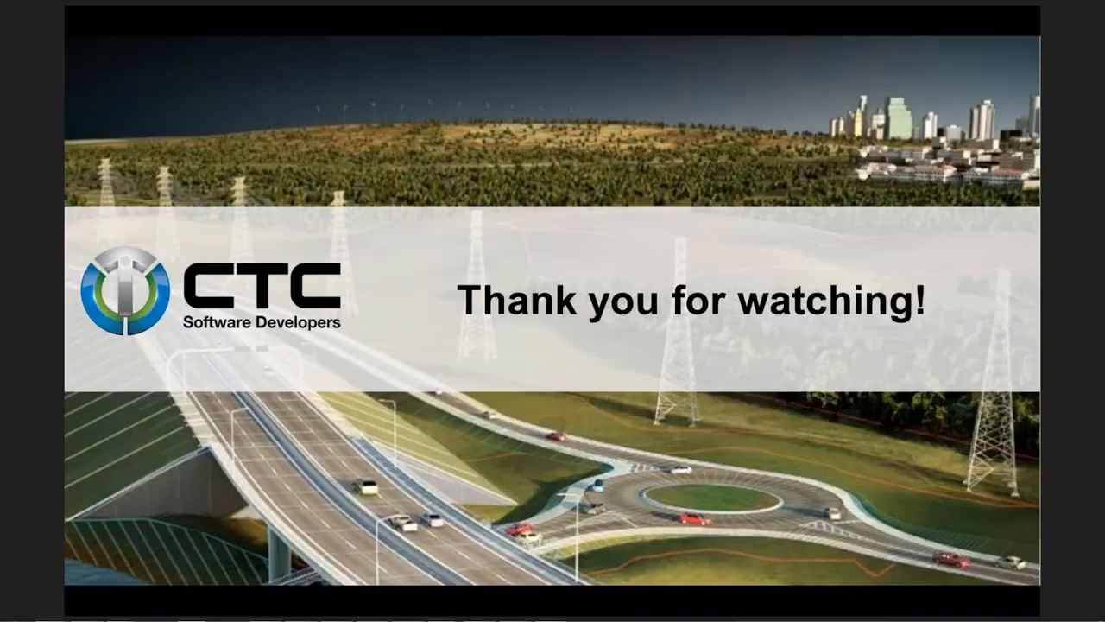
pyautogui.press('Escape')
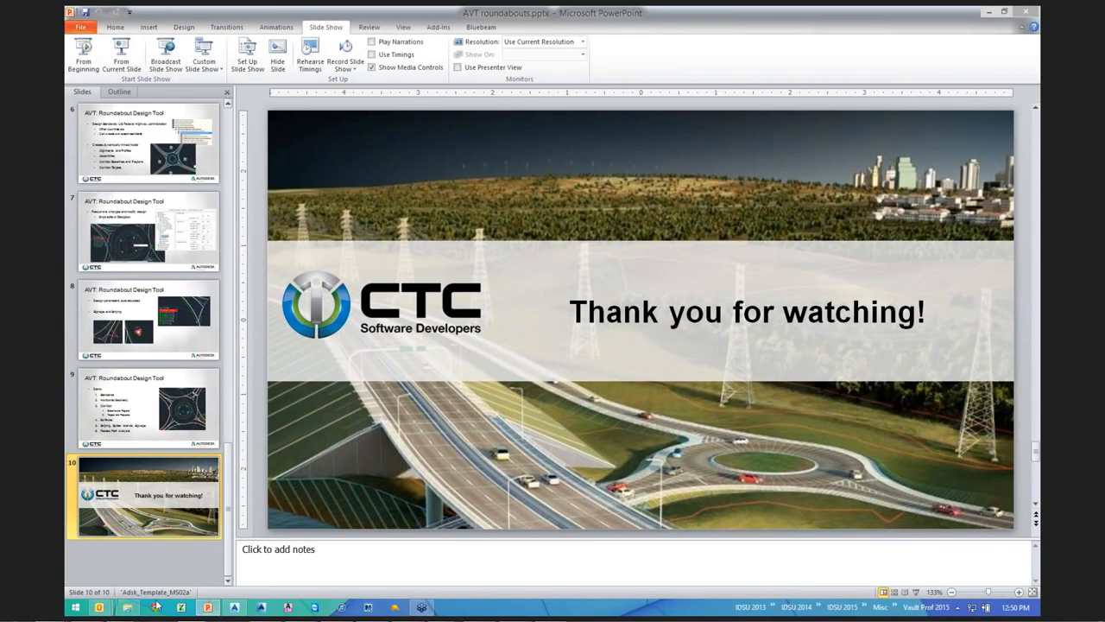
# Switch to Chrome and open the Civil Infrastructure events page of the CTC website.
pyautogui.click(155, 607)
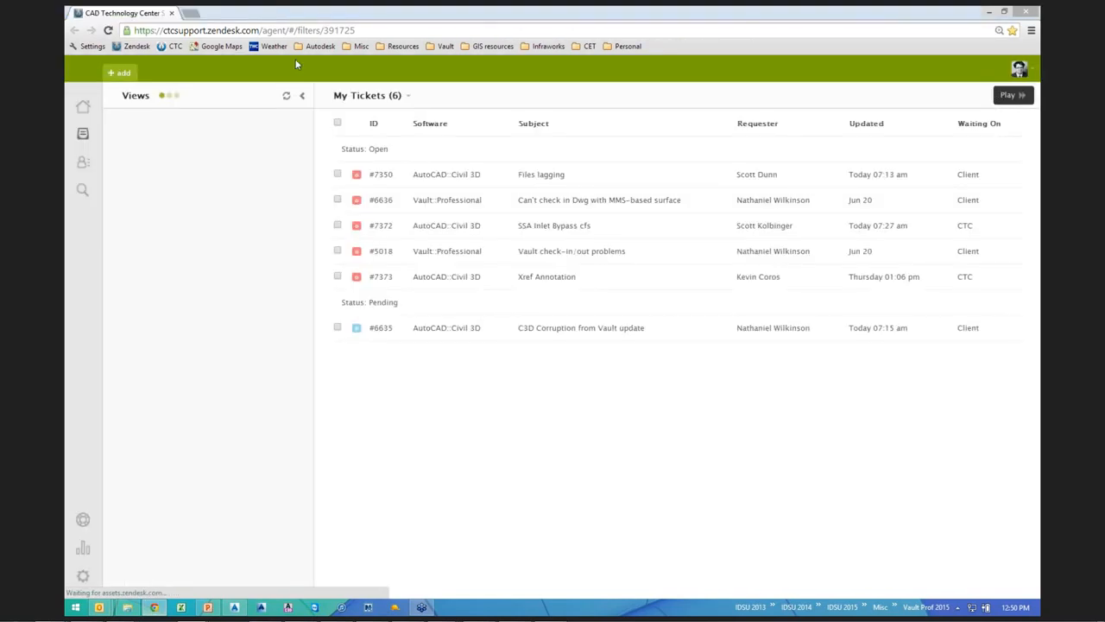
pyautogui.click(169, 46)
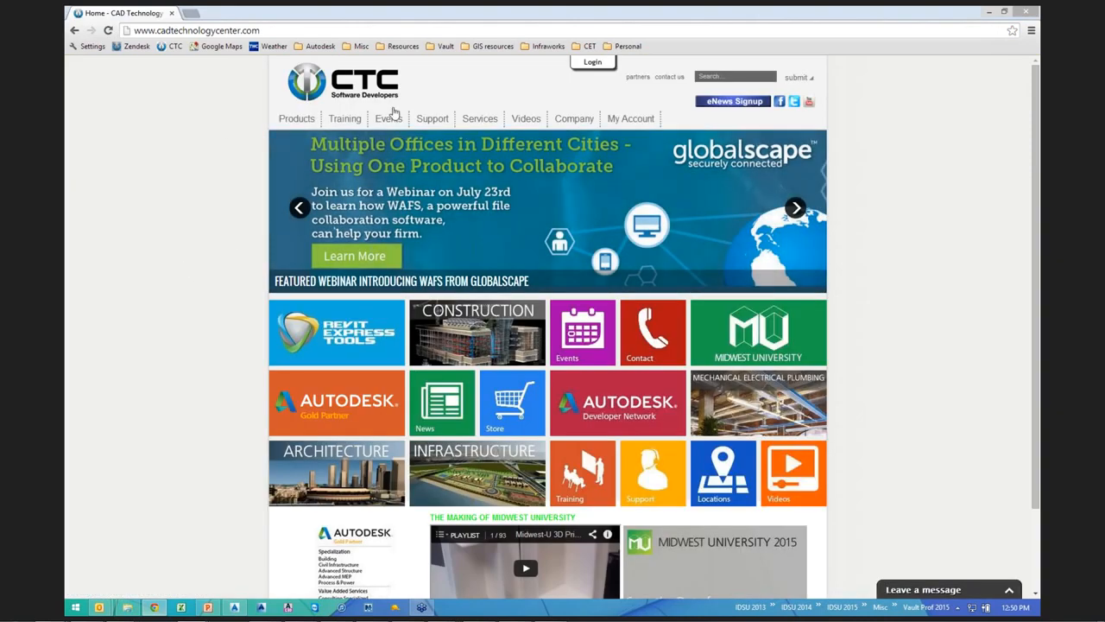
pyautogui.moveTo(388, 119)
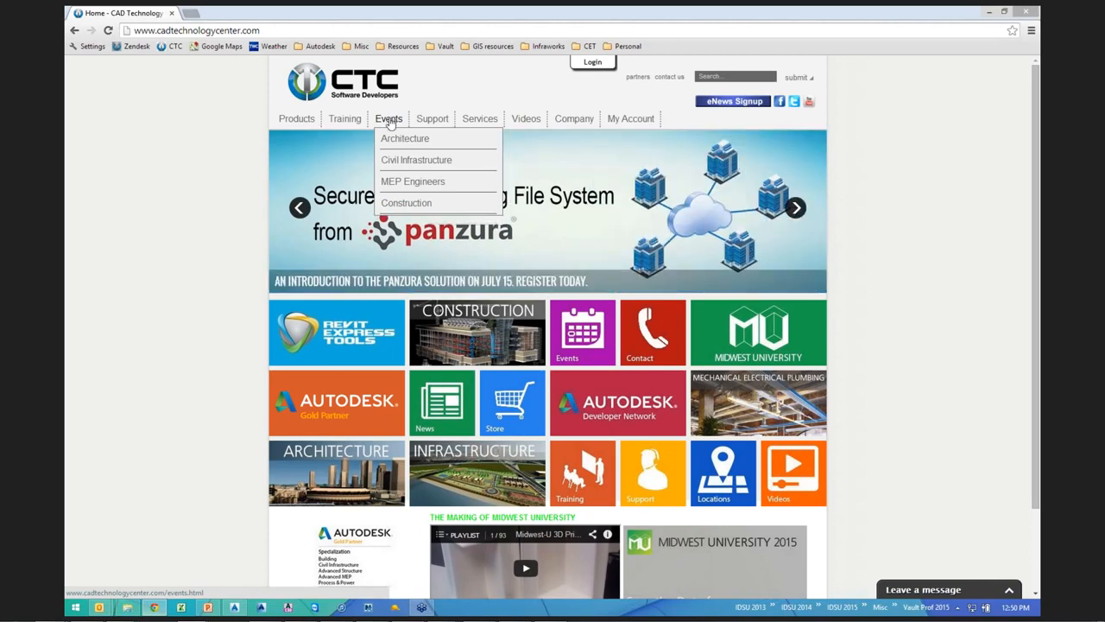
pyautogui.click(402, 166)
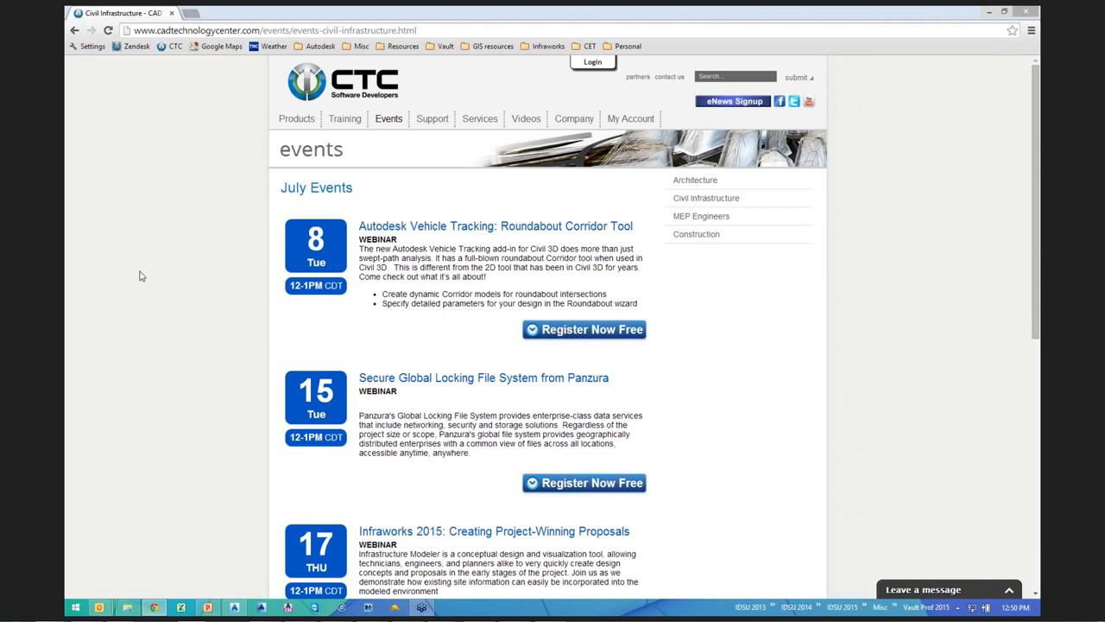
# Look through the July webinar listings on the Civil Infrastructure events page and return to its beginning.
pyautogui.scroll(-2, 143, 281)
pyautogui.scroll(-2, 142, 282)
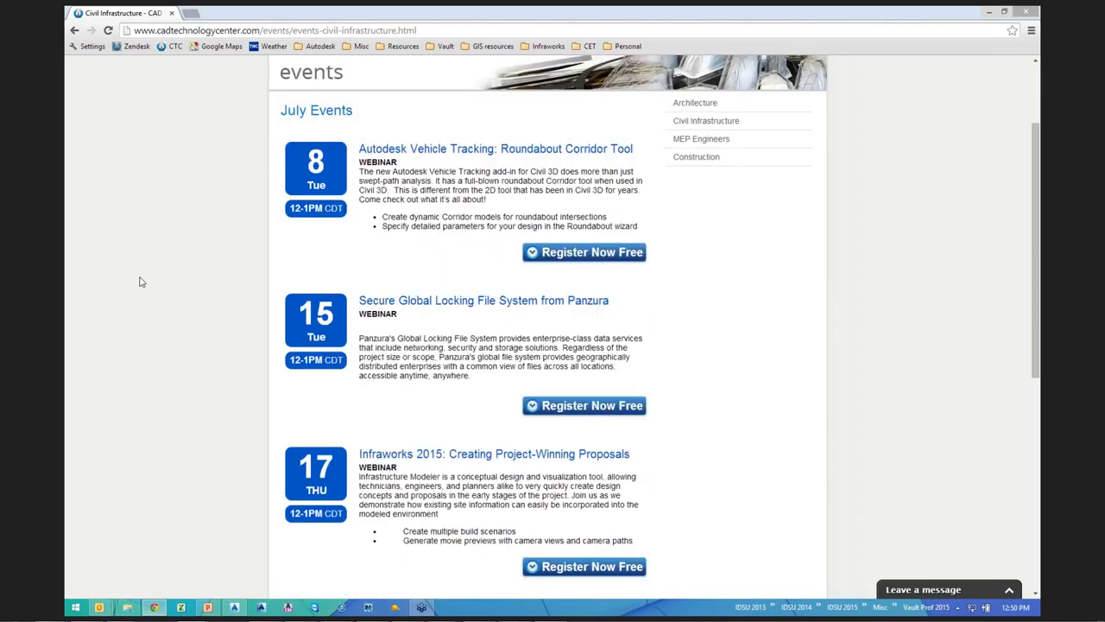
pyautogui.scroll(-3, 145, 281)
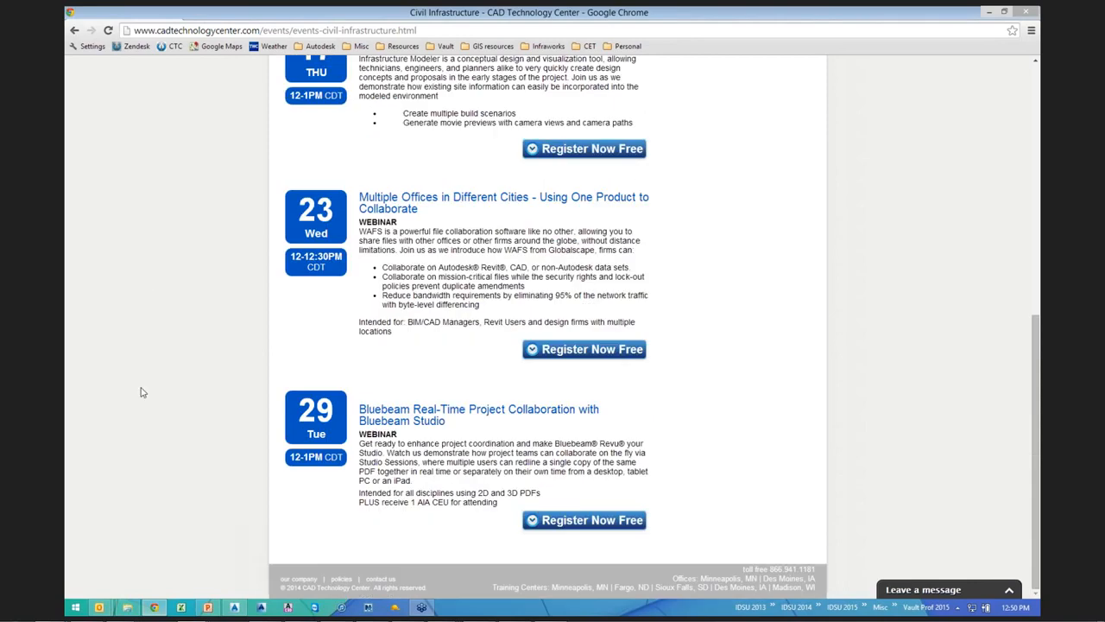
pyautogui.scroll(10, 153, 432)
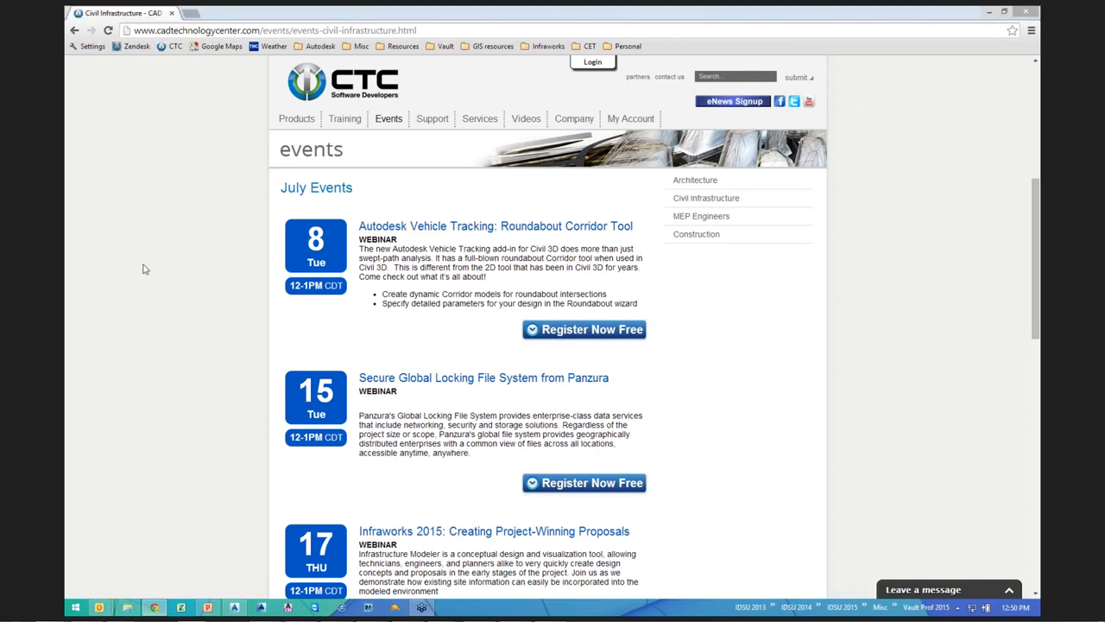
pyautogui.scroll(-5, 145, 269)
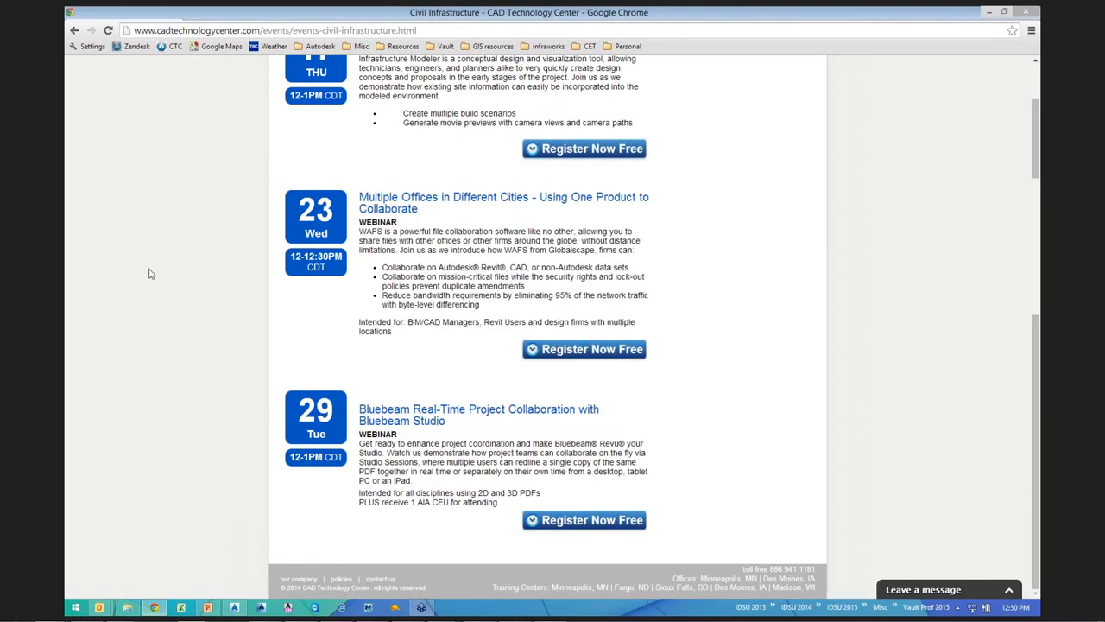
pyautogui.scroll(5, 147, 272)
pyautogui.scroll(1, 149, 274)
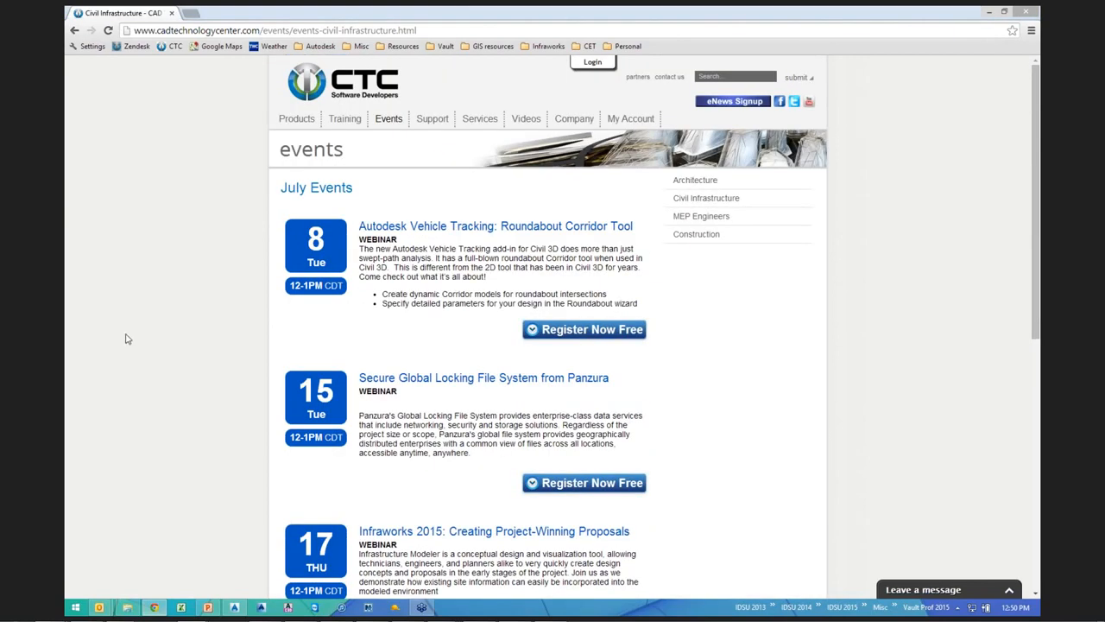